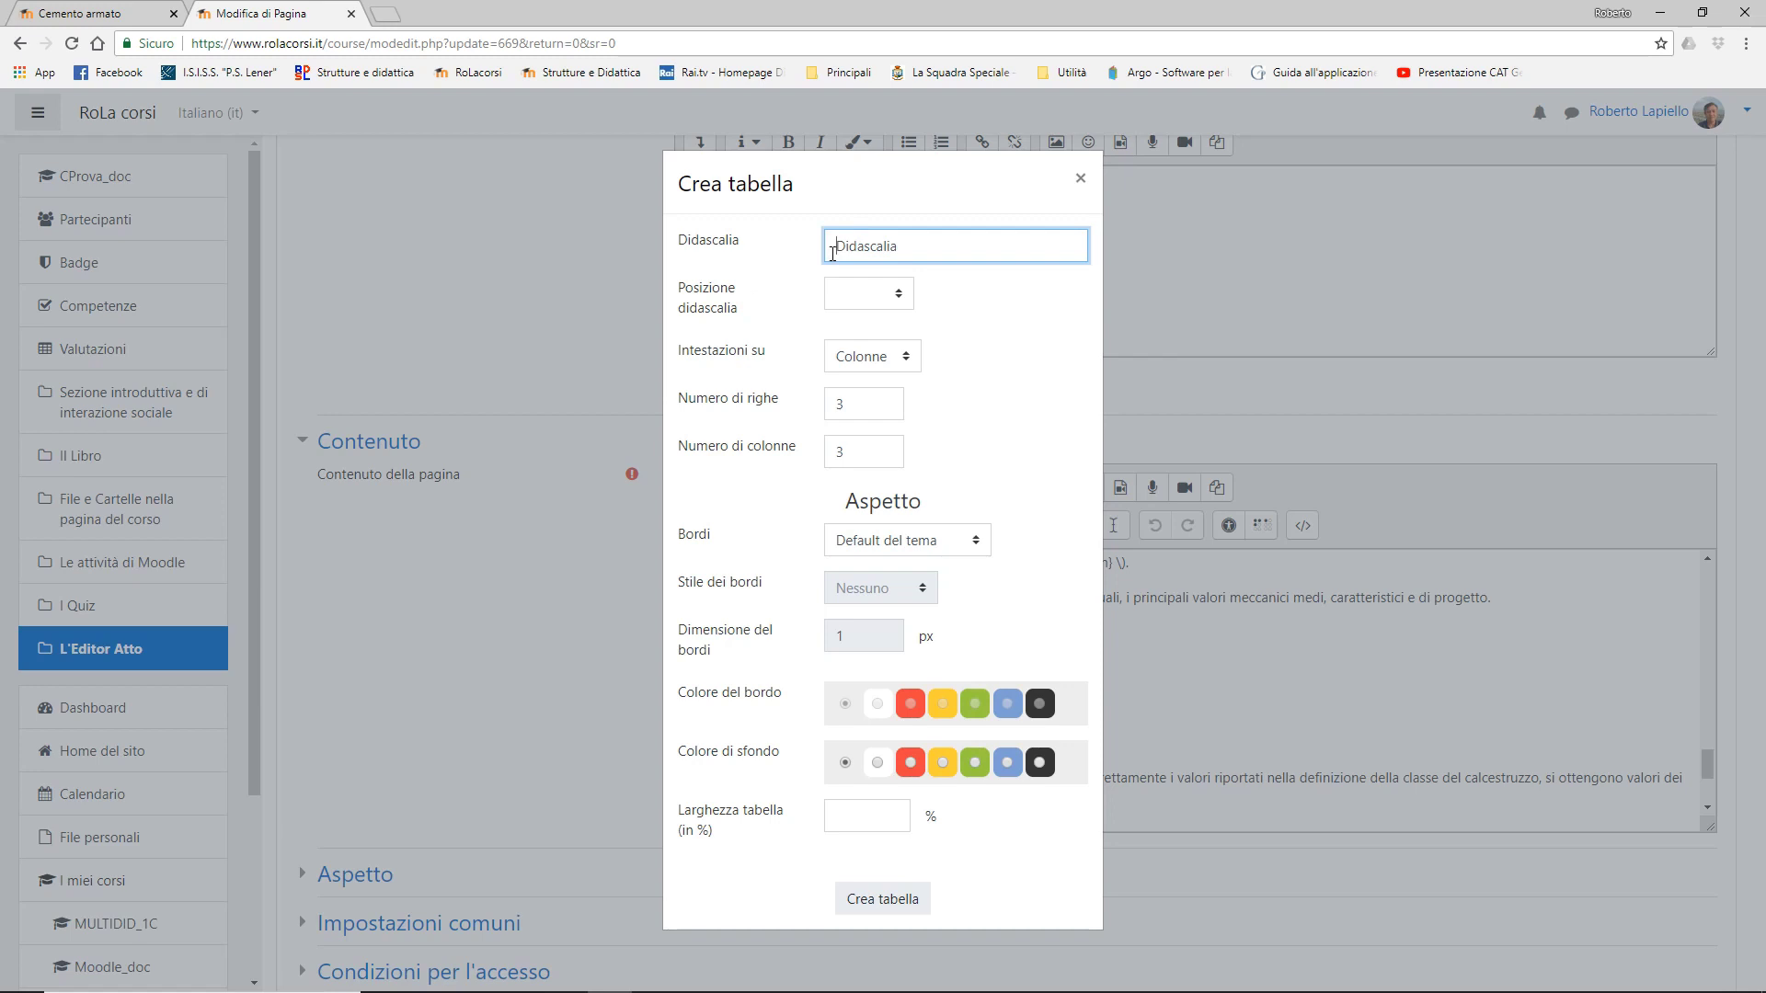
- Give the new table the caption "testo Didascalia", position it In alto, and set the headers on Entrambe
{"action": "type", "text": "testo"}
{"action": "left_click", "coordinate": [902, 294]}
{"action": "left_click", "coordinate": [855, 338]}
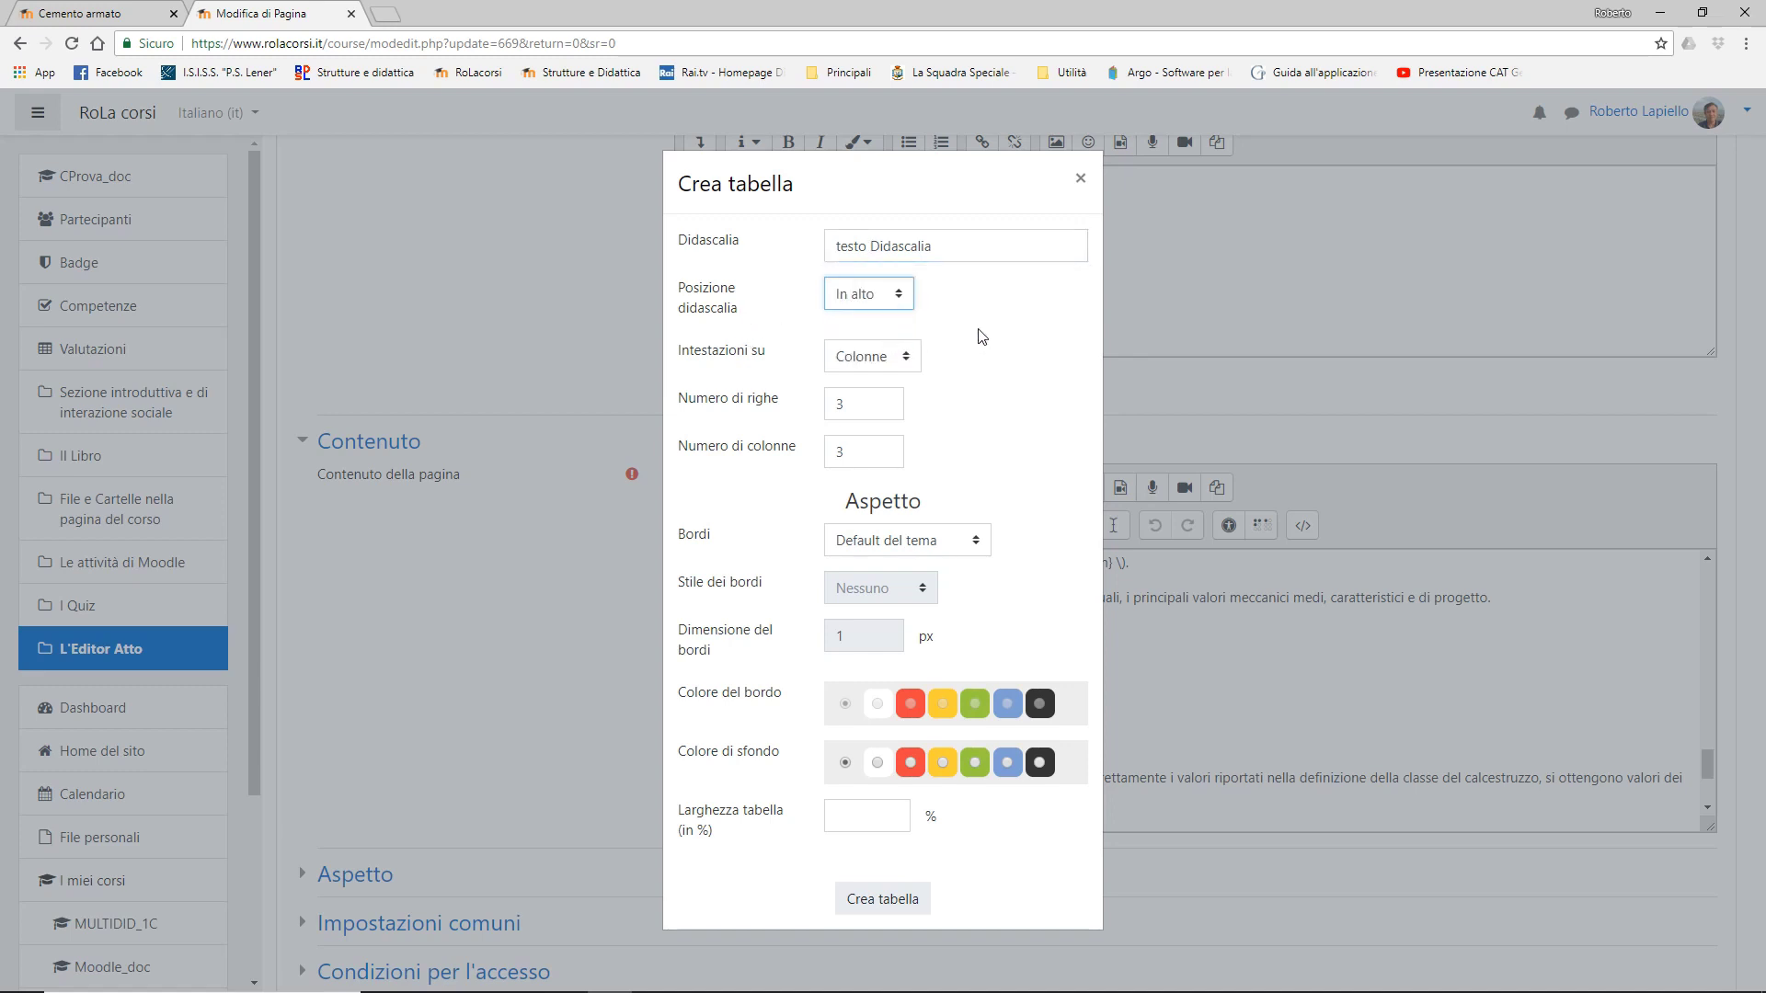
{"action": "left_click", "coordinate": [909, 359]}
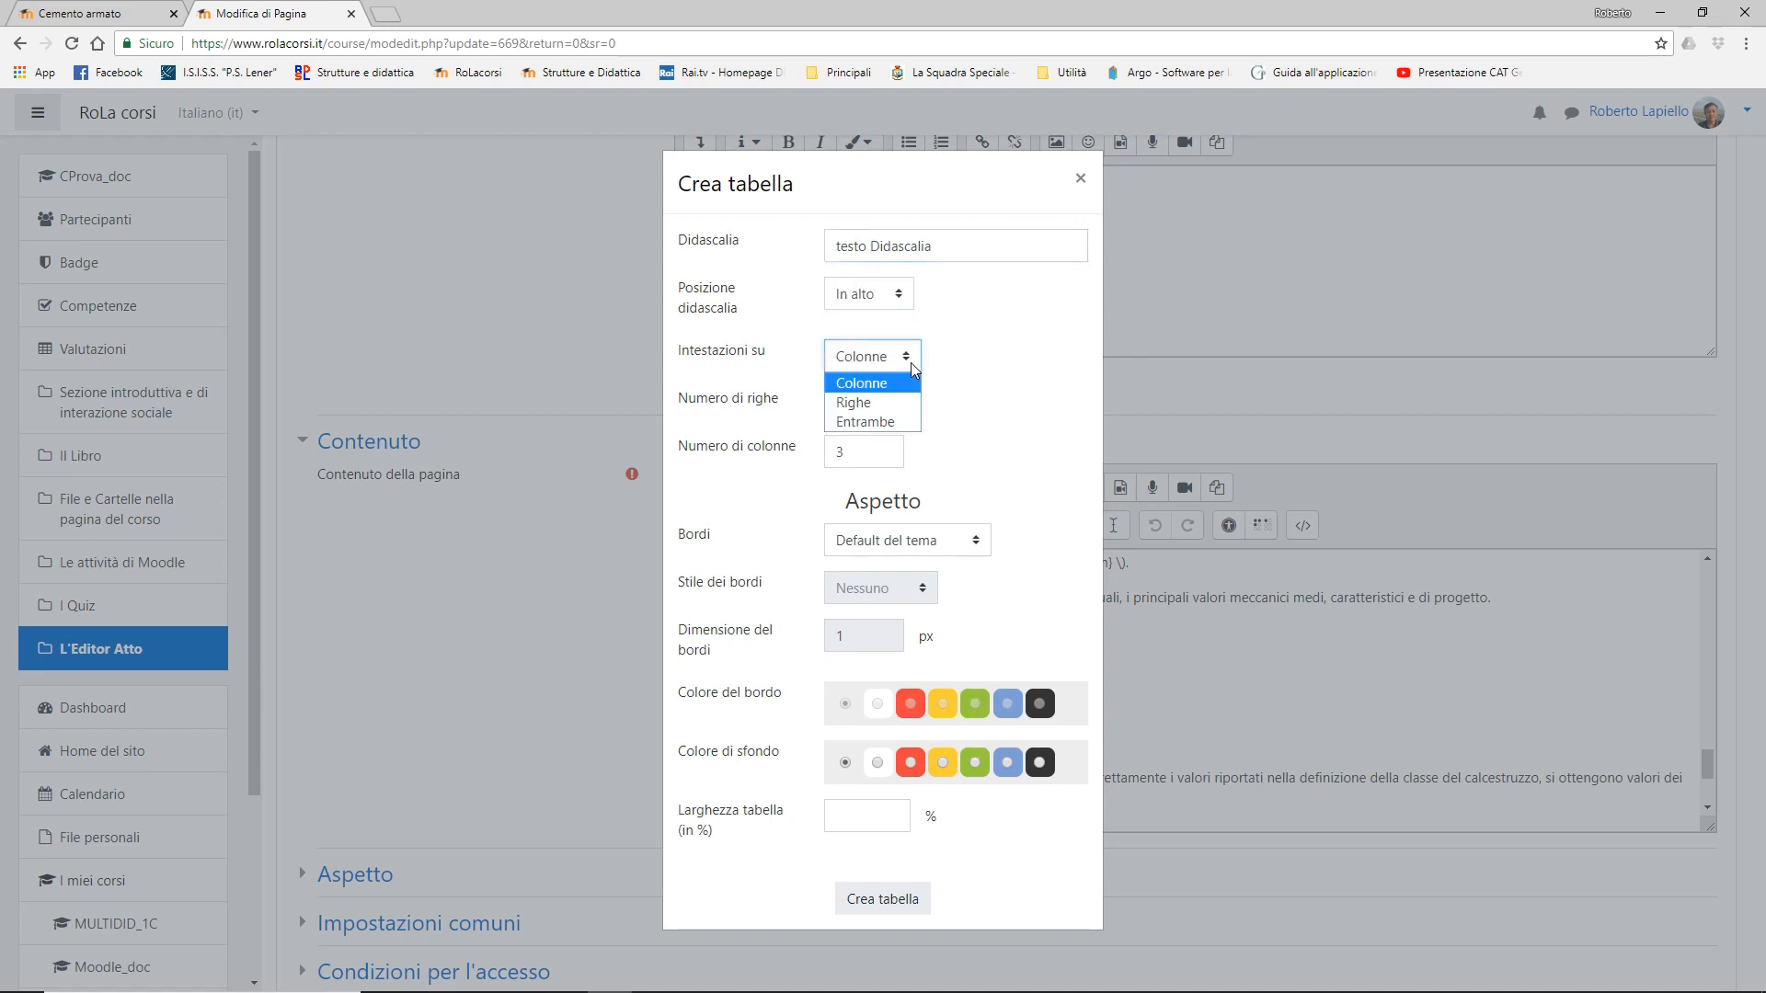
{"action": "left_click", "coordinate": [890, 425]}
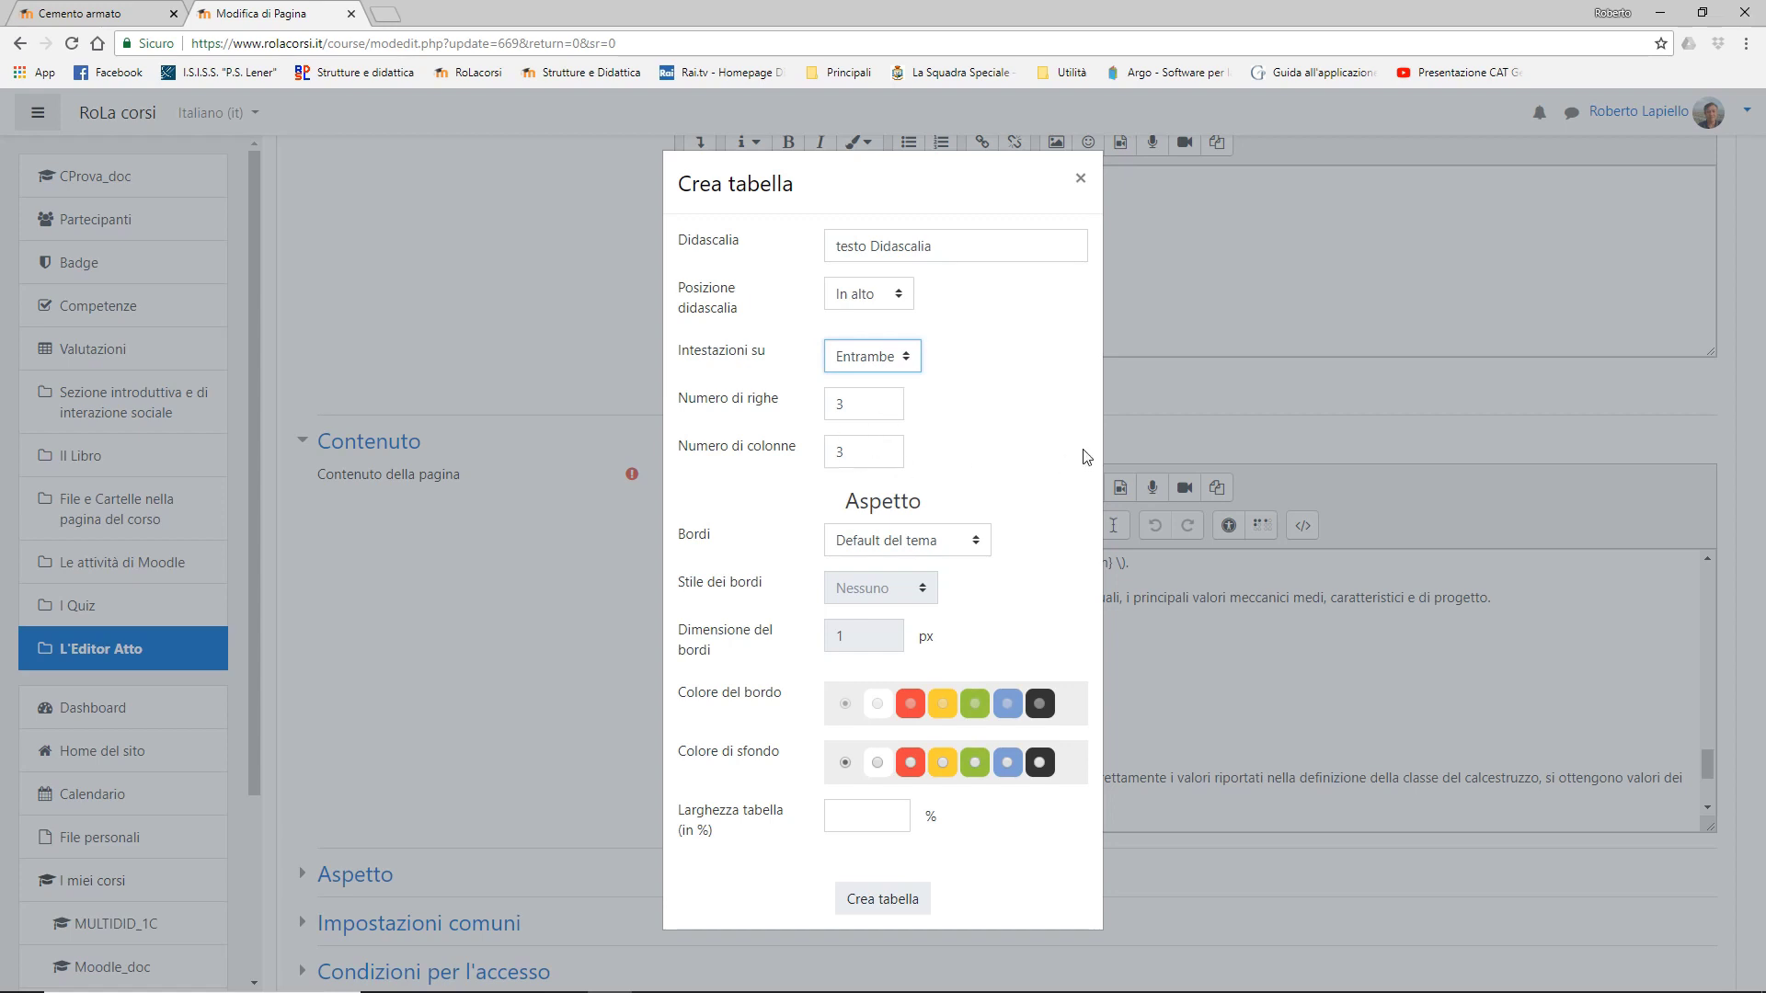
- Create the table with borders Attorno ad ogni cella, style Pieno, black border colour and a width of 80%
{"action": "left_click", "coordinate": [977, 552]}
{"action": "left_click", "coordinate": [934, 604]}
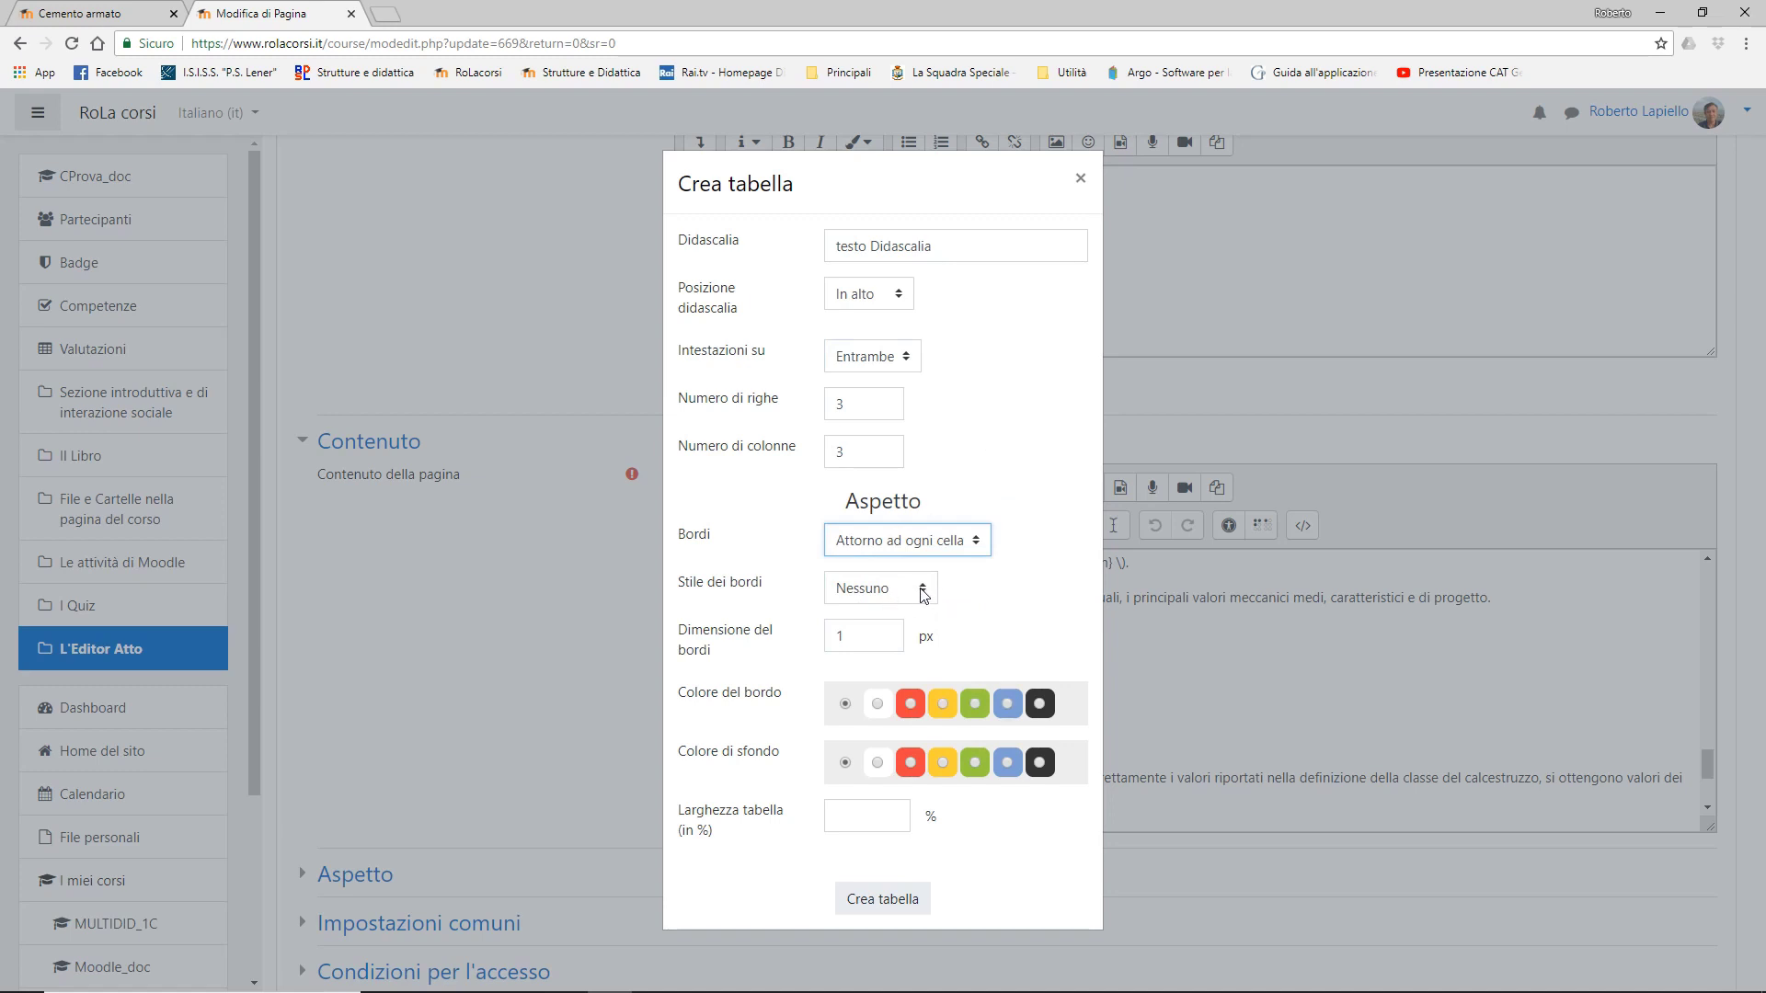
{"action": "left_click", "coordinate": [923, 596]}
{"action": "left_click", "coordinate": [911, 631]}
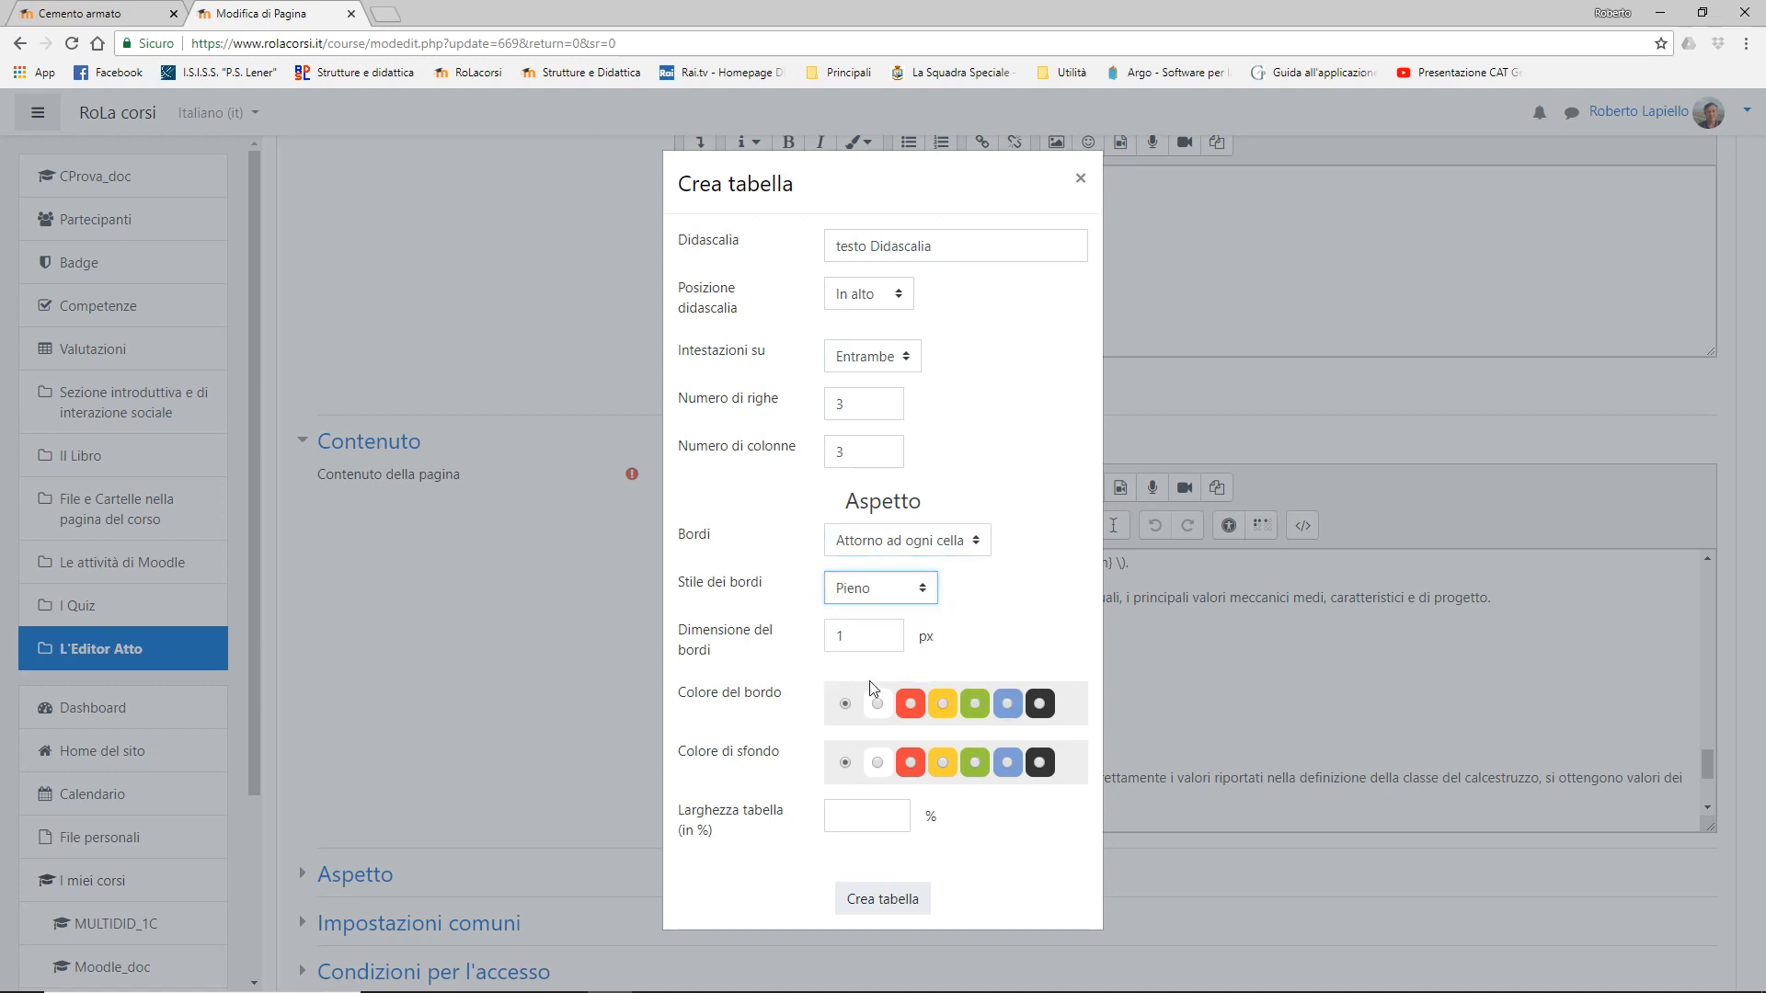
{"action": "left_click", "coordinate": [1046, 708]}
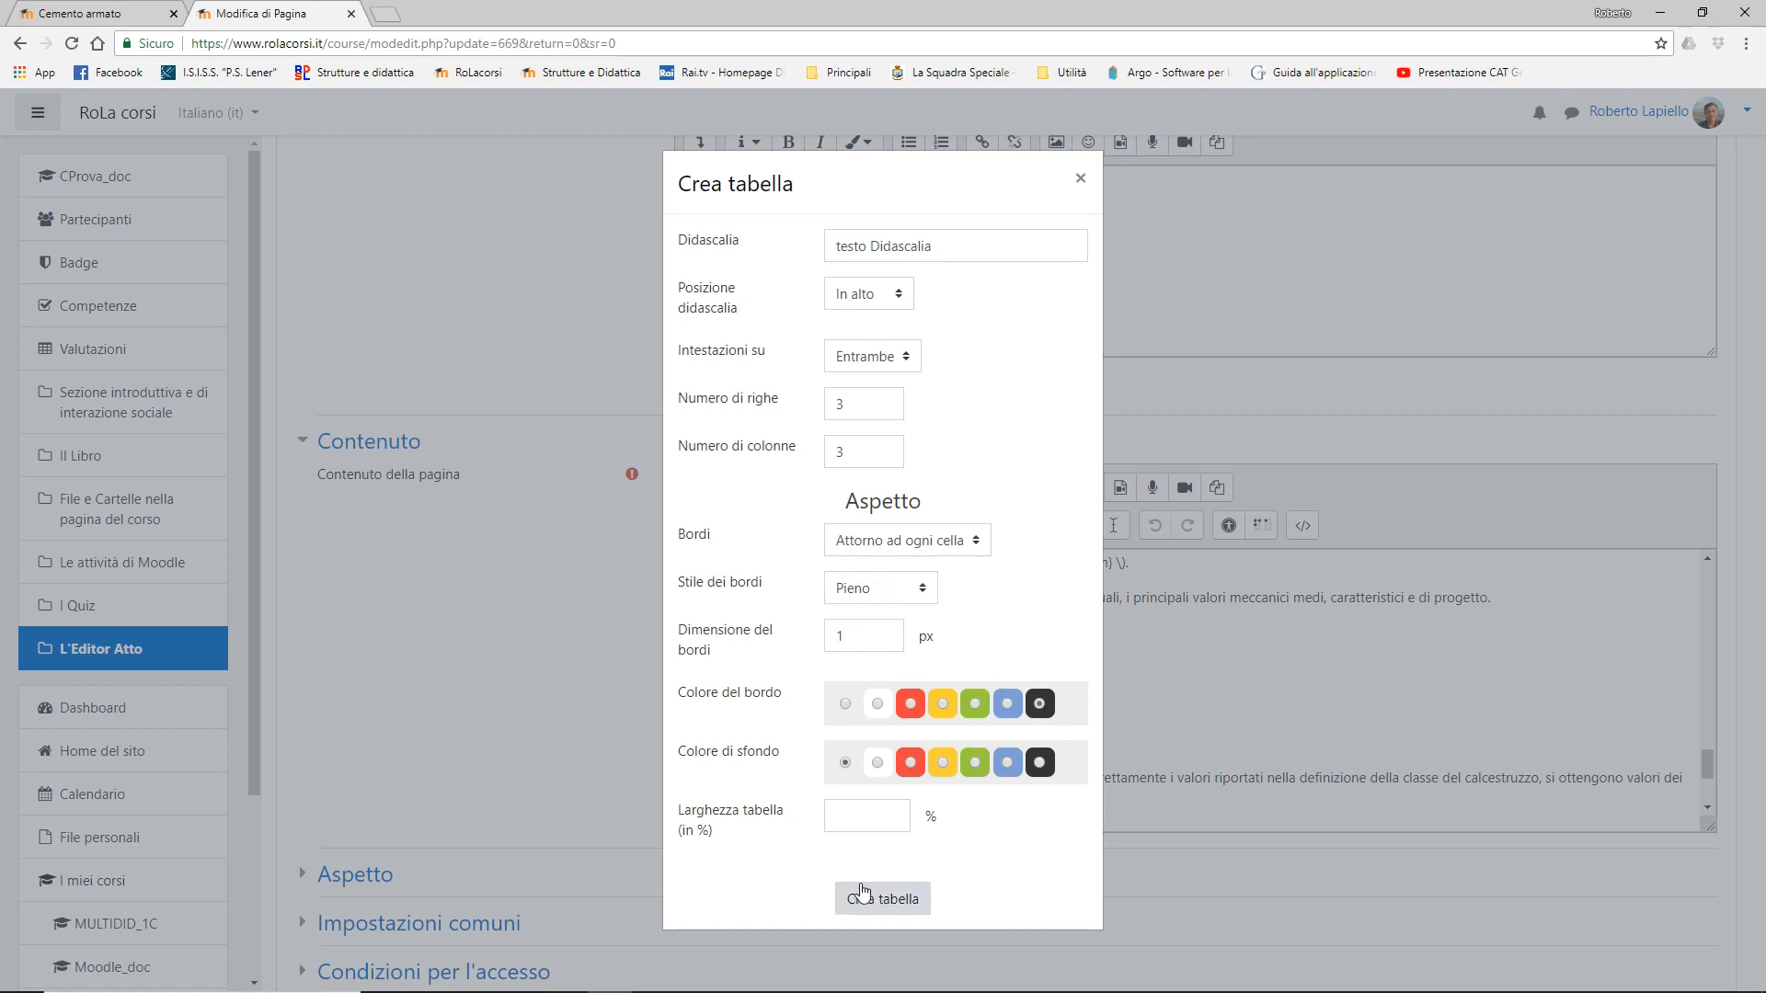
{"action": "left_click", "coordinate": [877, 820]}
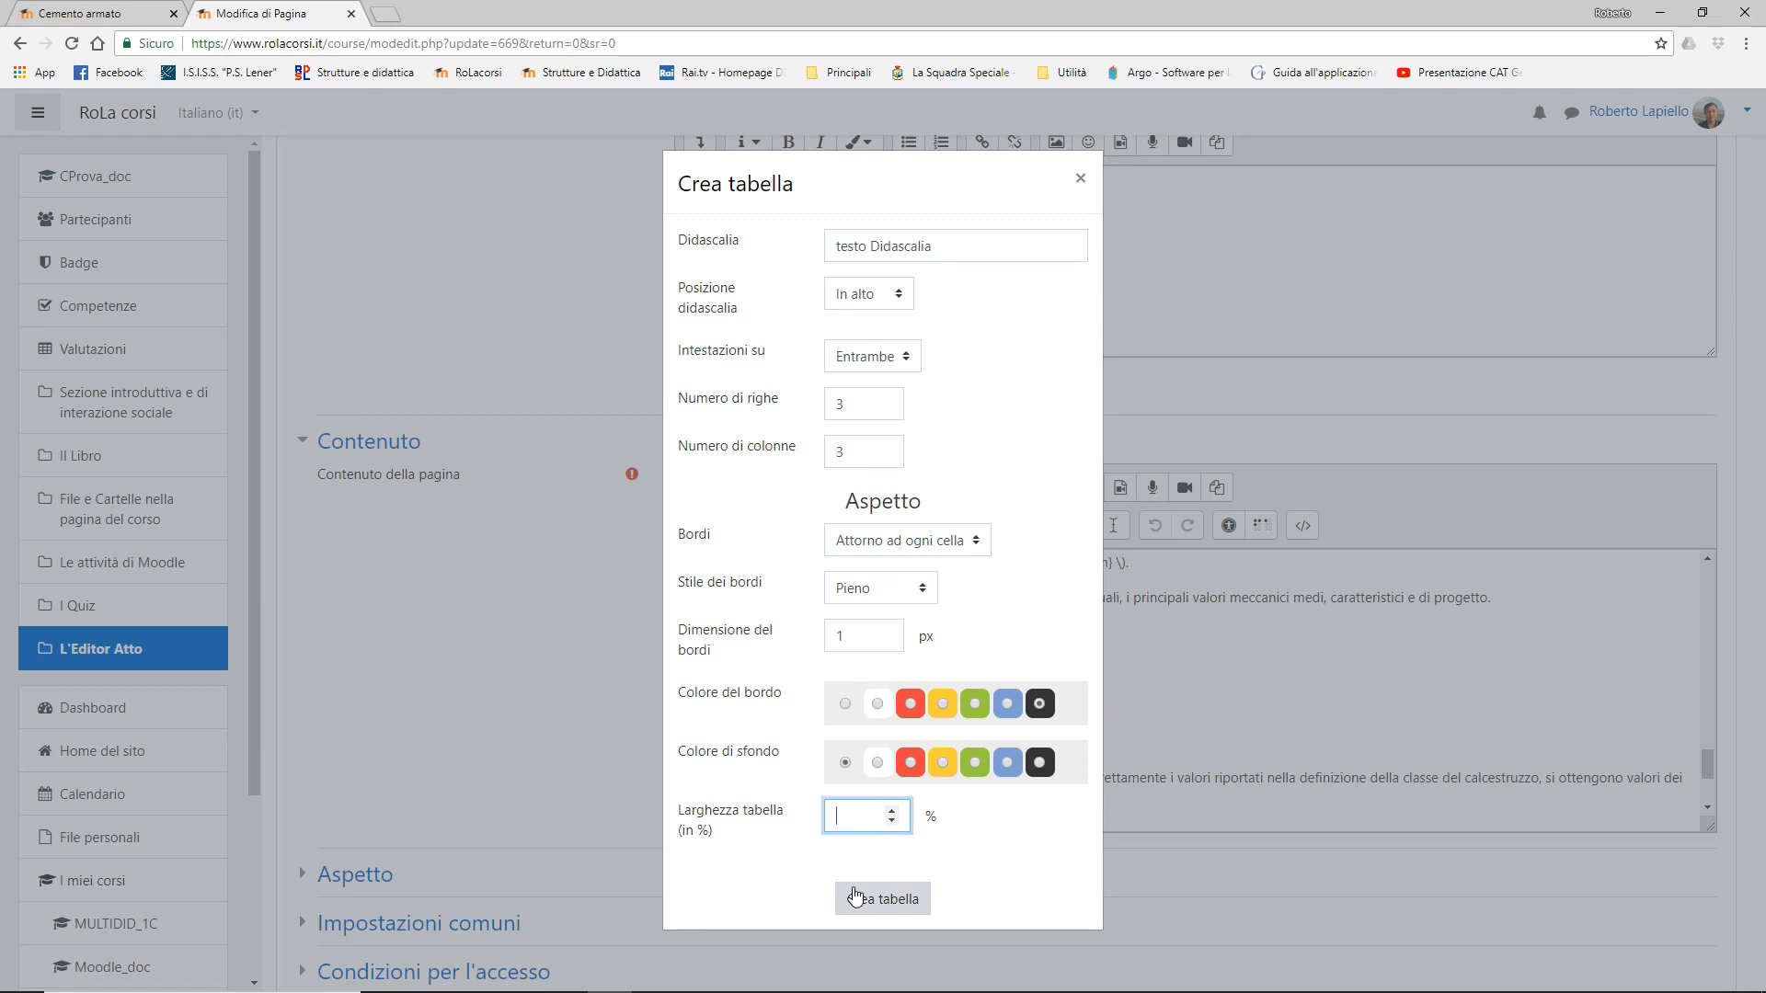
{"action": "type", "text": "80"}
{"action": "left_click", "coordinate": [901, 907]}
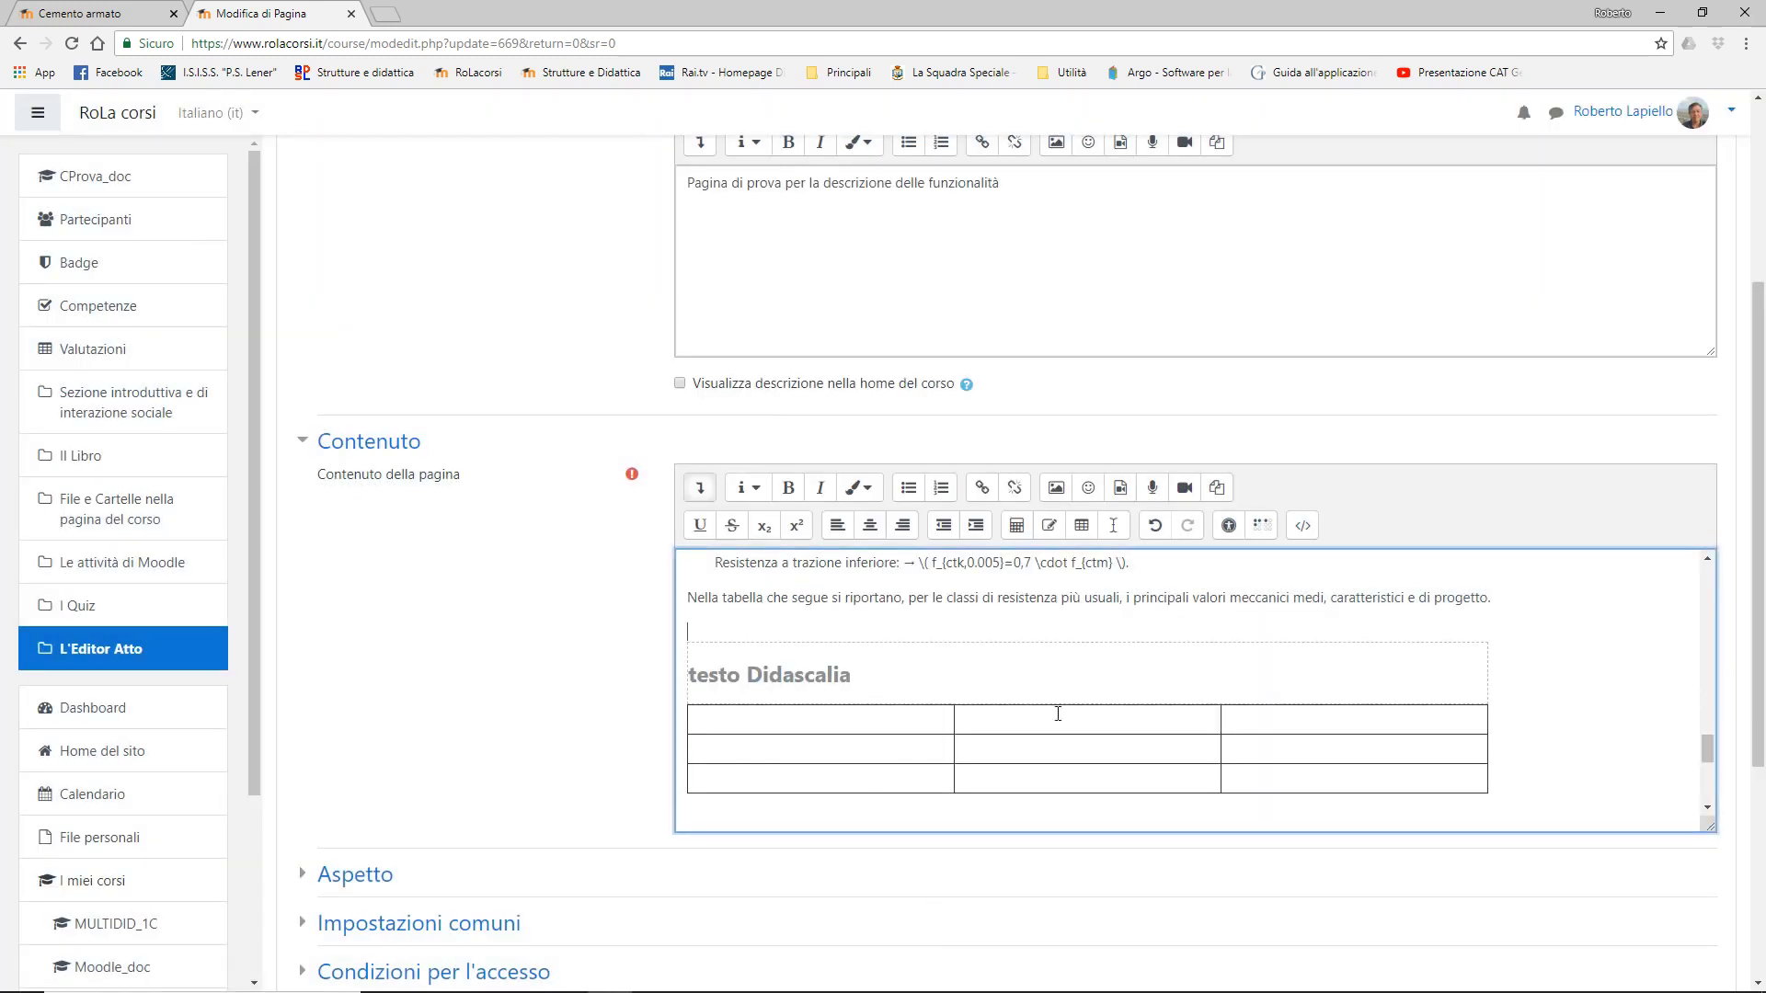
- Fill the table's header row with Classe, fck and Ecm, formatting "ck" and "cm" as subscripts
{"action": "left_click", "coordinate": [841, 721]}
{"action": "type", "text": "Cas"}
{"action": "type", "text": "lkasse"}
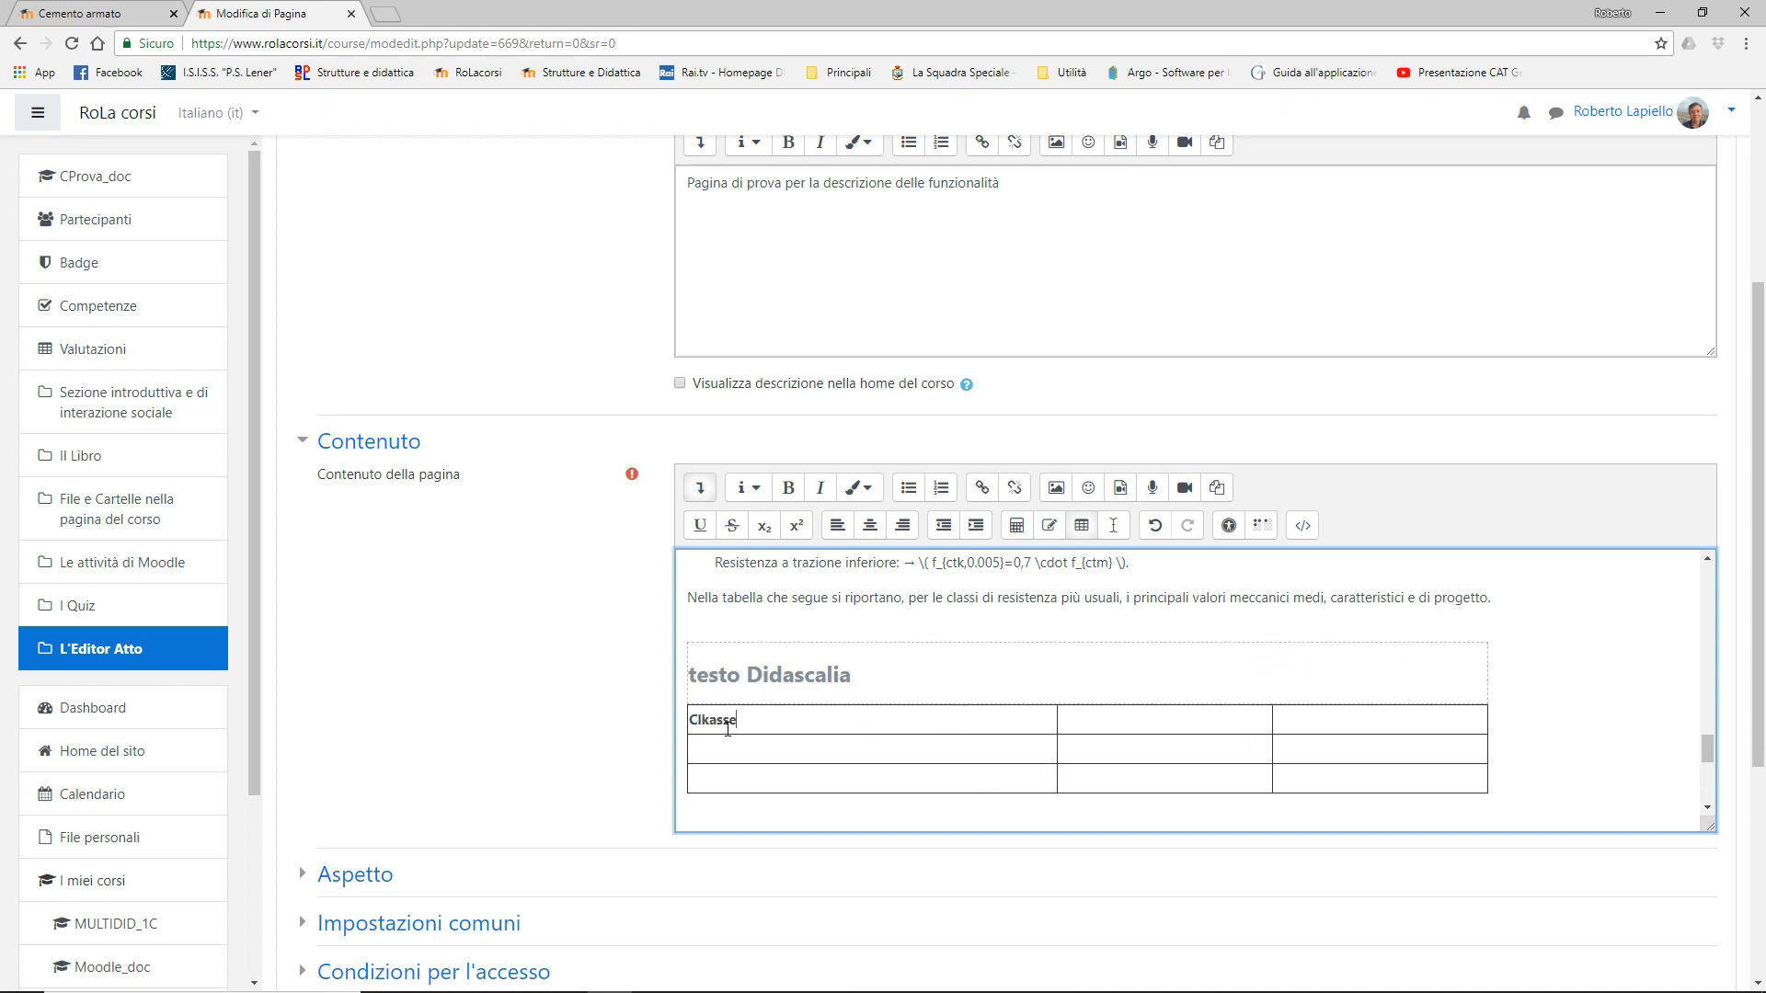
{"action": "left_click", "coordinate": [708, 719]}
{"action": "key", "text": "BackSpace"}
{"action": "left_click_drag", "start_coordinate": [1034, 723], "coordinate": [1049, 723]}
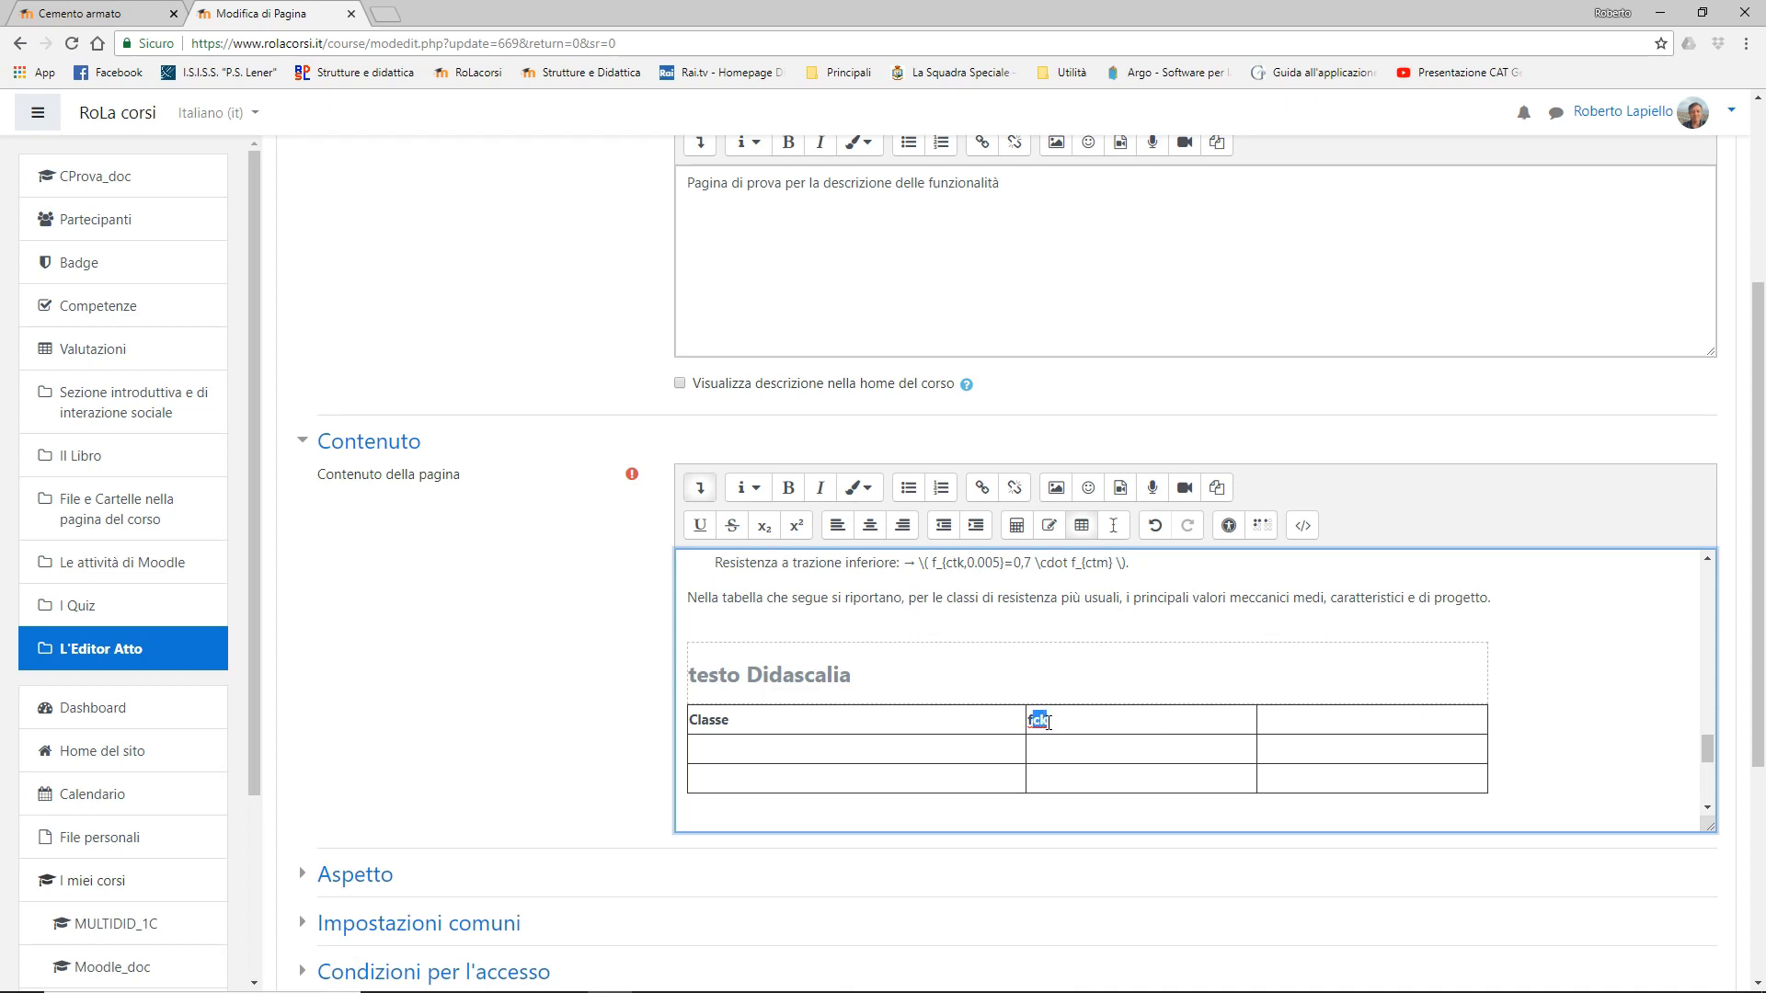
{"action": "left_click", "coordinate": [763, 525]}
{"action": "left_click", "coordinate": [1344, 724]}
{"action": "type", "text": "Ecm"}
{"action": "left_click_drag", "start_coordinate": [1269, 727], "coordinate": [1288, 720]}
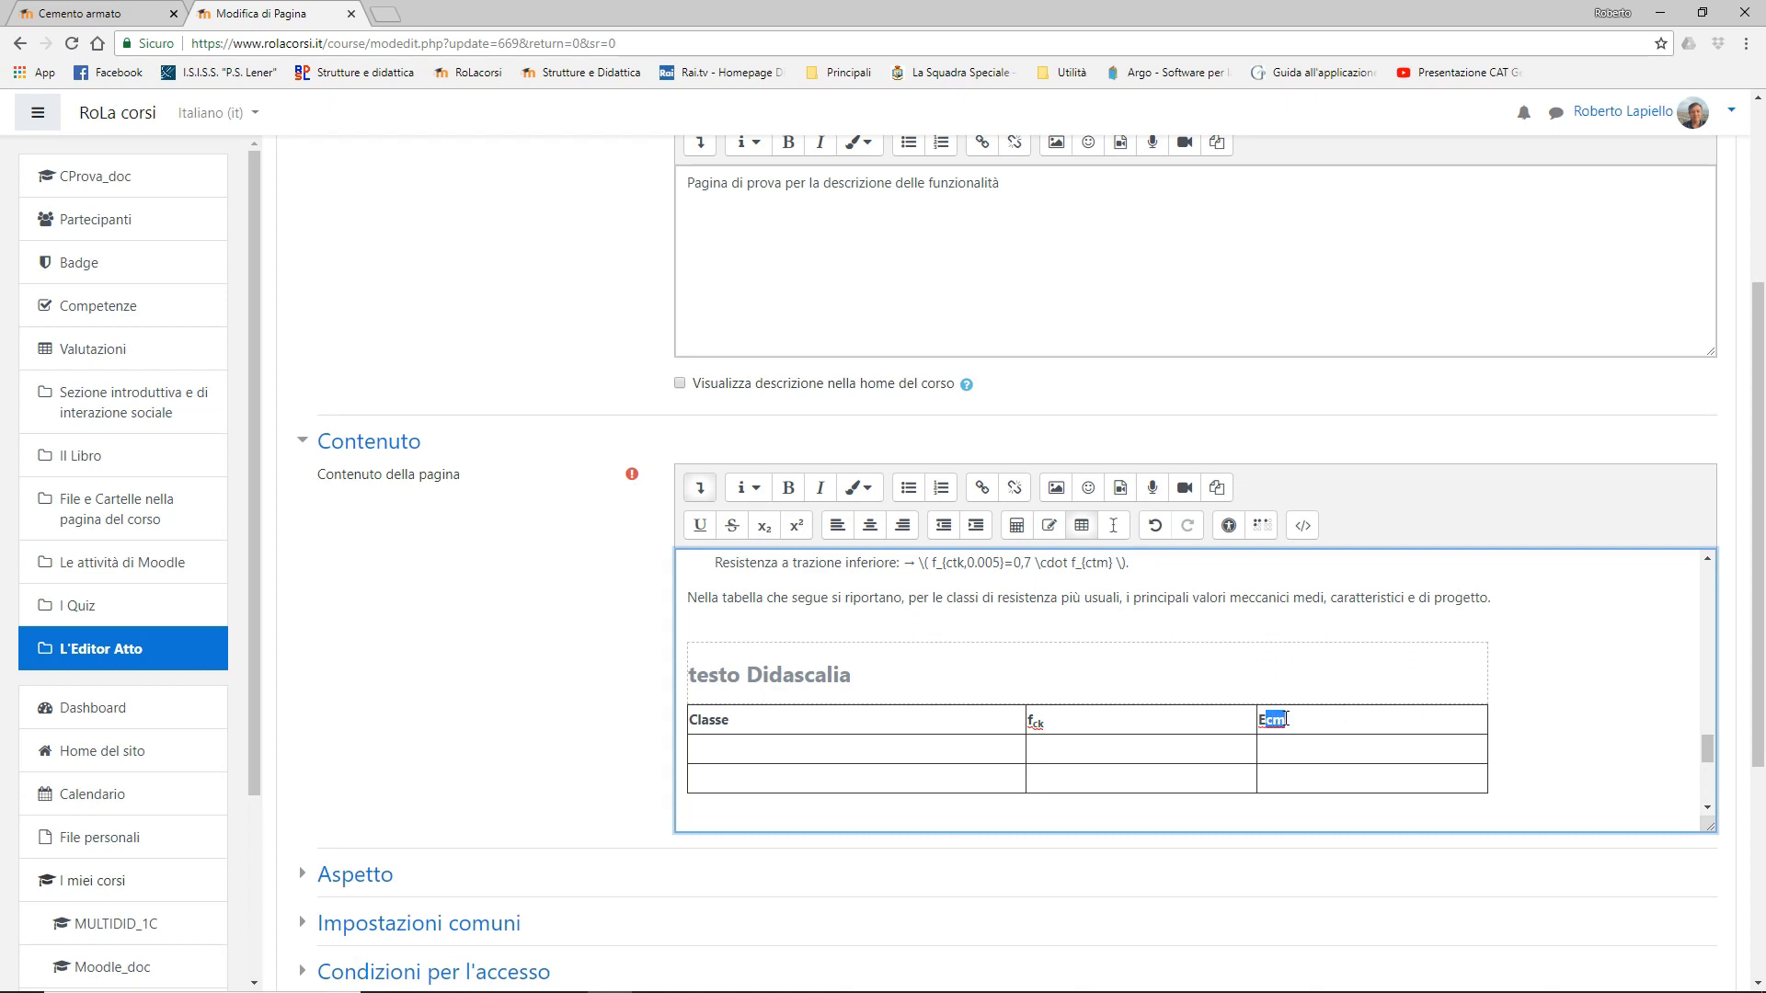
{"action": "left_click", "coordinate": [771, 528]}
- Fill the two rows under the headers with C20/25, 20, 30000 and C30/35, 25, 31000
{"action": "left_click", "coordinate": [792, 754]}
{"action": "type", "text": "C20/25 "}
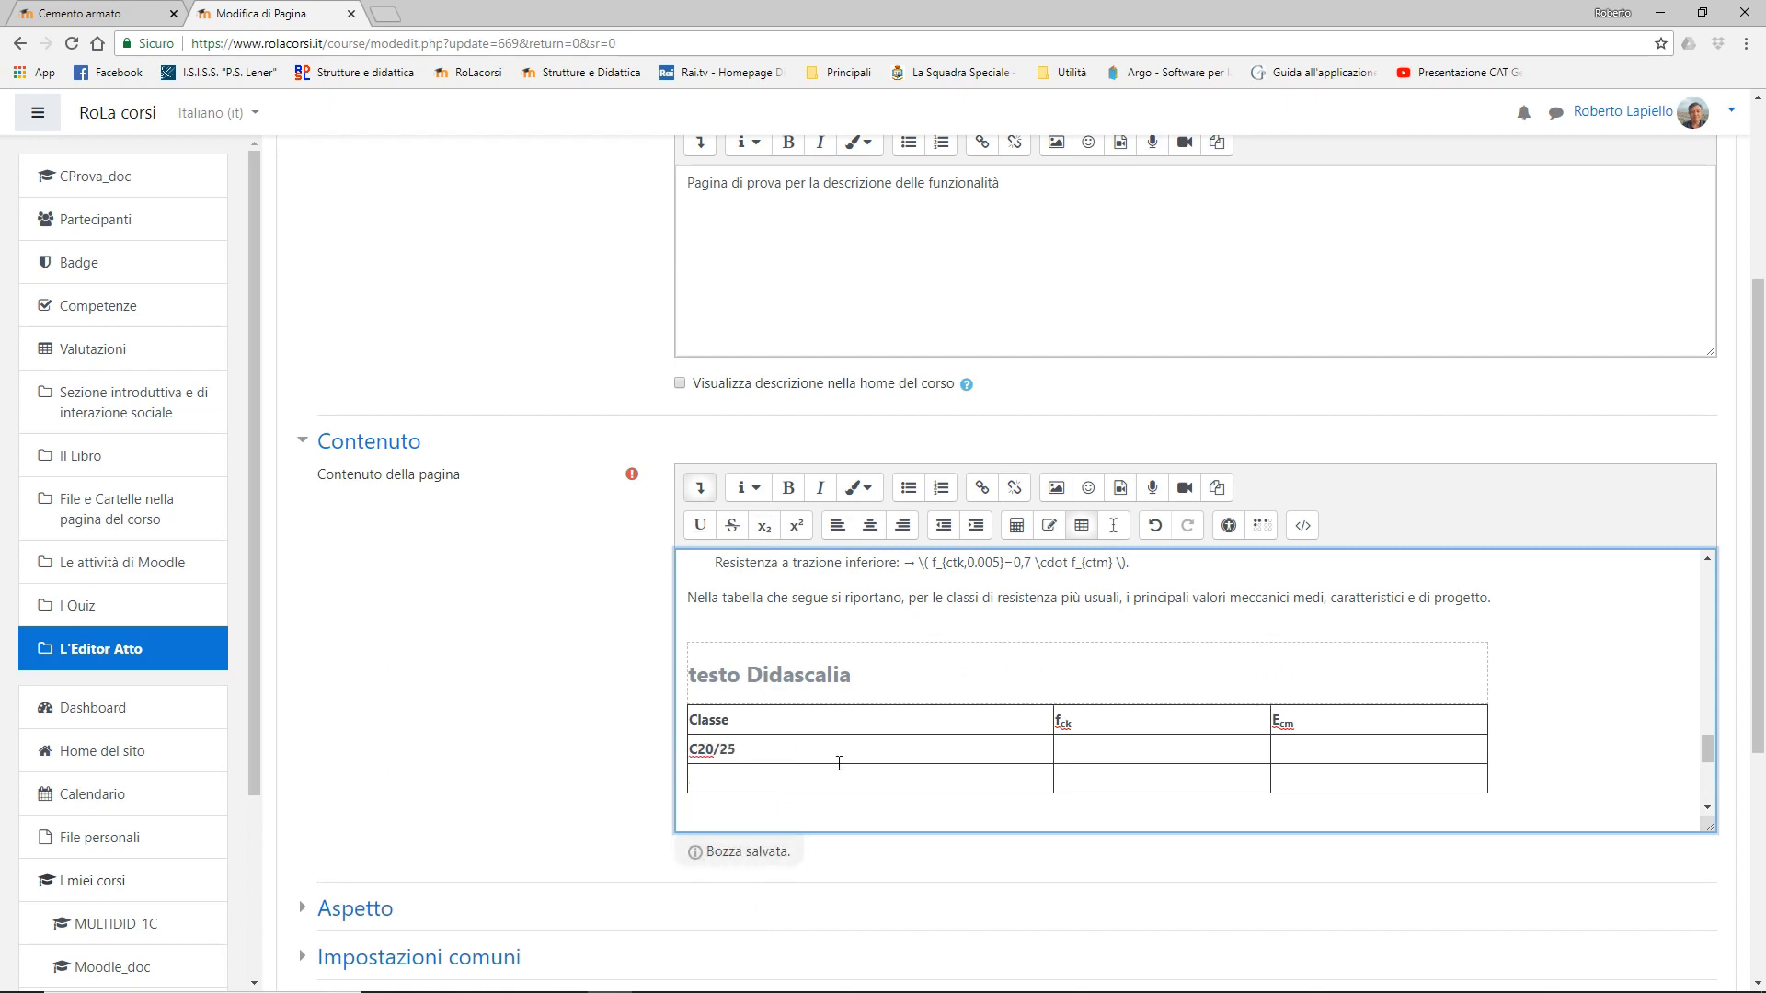
{"action": "type", "text": "C30/35"}
{"action": "left_click", "coordinate": [1120, 743]}
{"action": "type", "text": "20"}
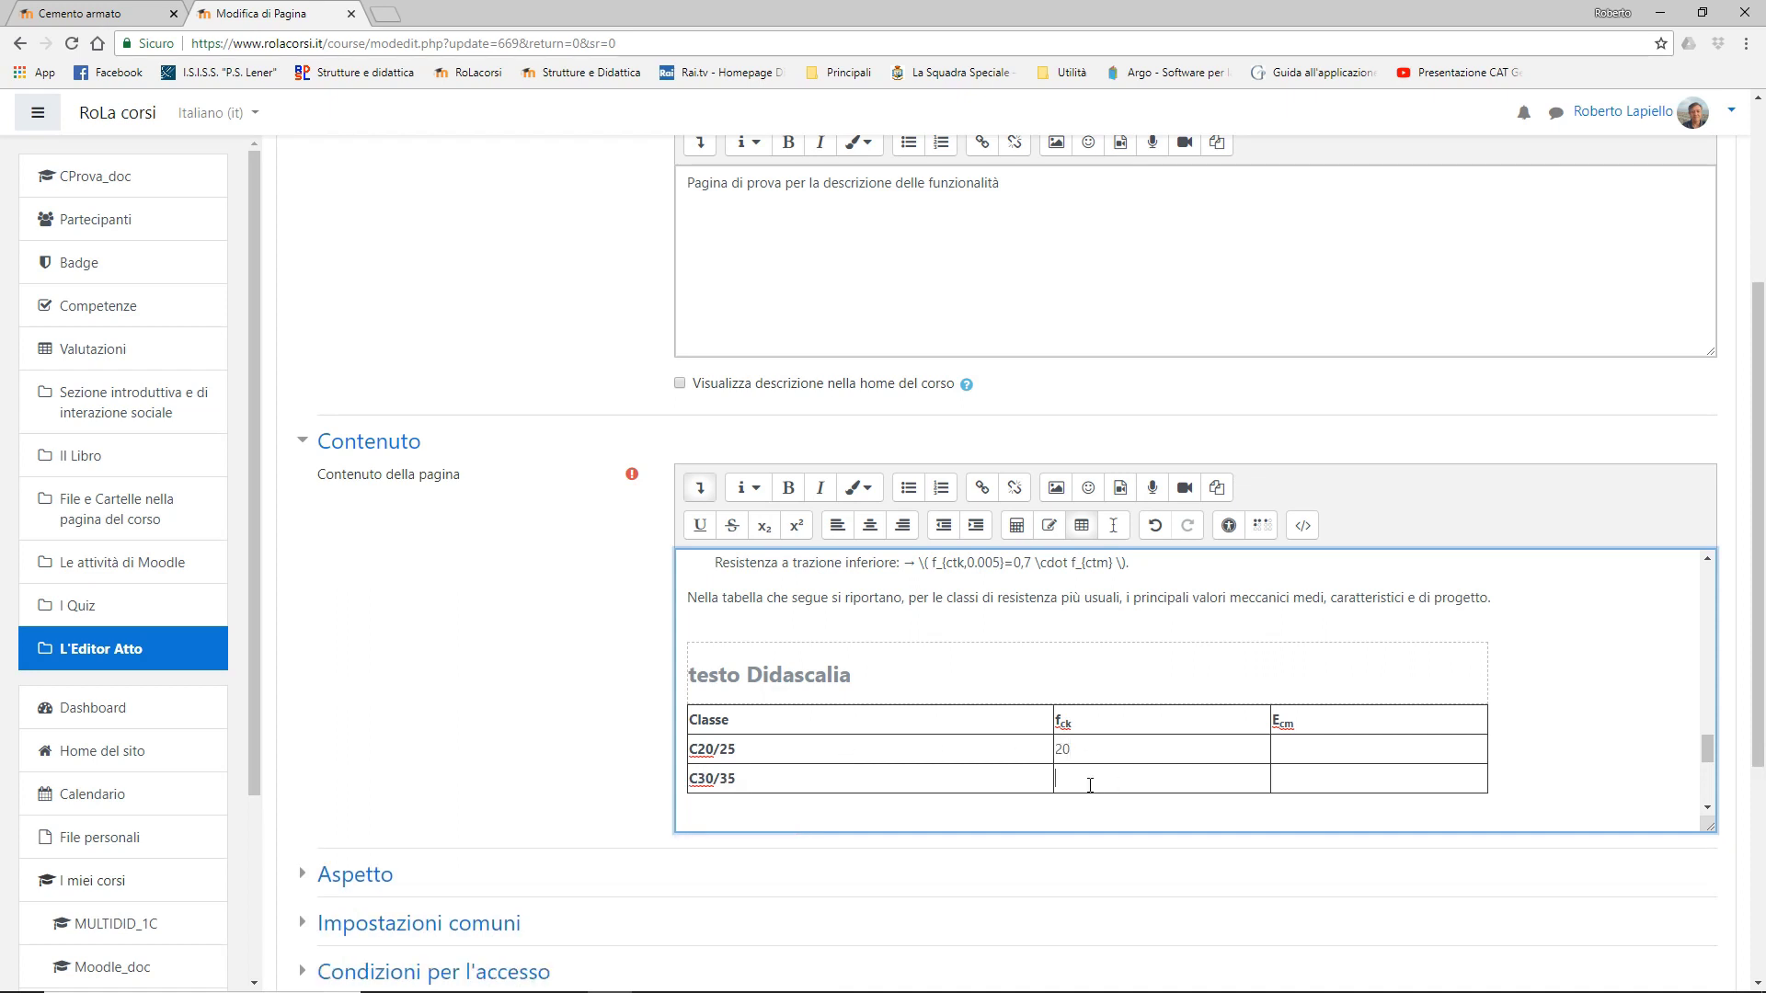
{"action": "type", "text": "2"}
{"action": "left_click", "coordinate": [1368, 739]}
{"action": "type", "text": "3000"}
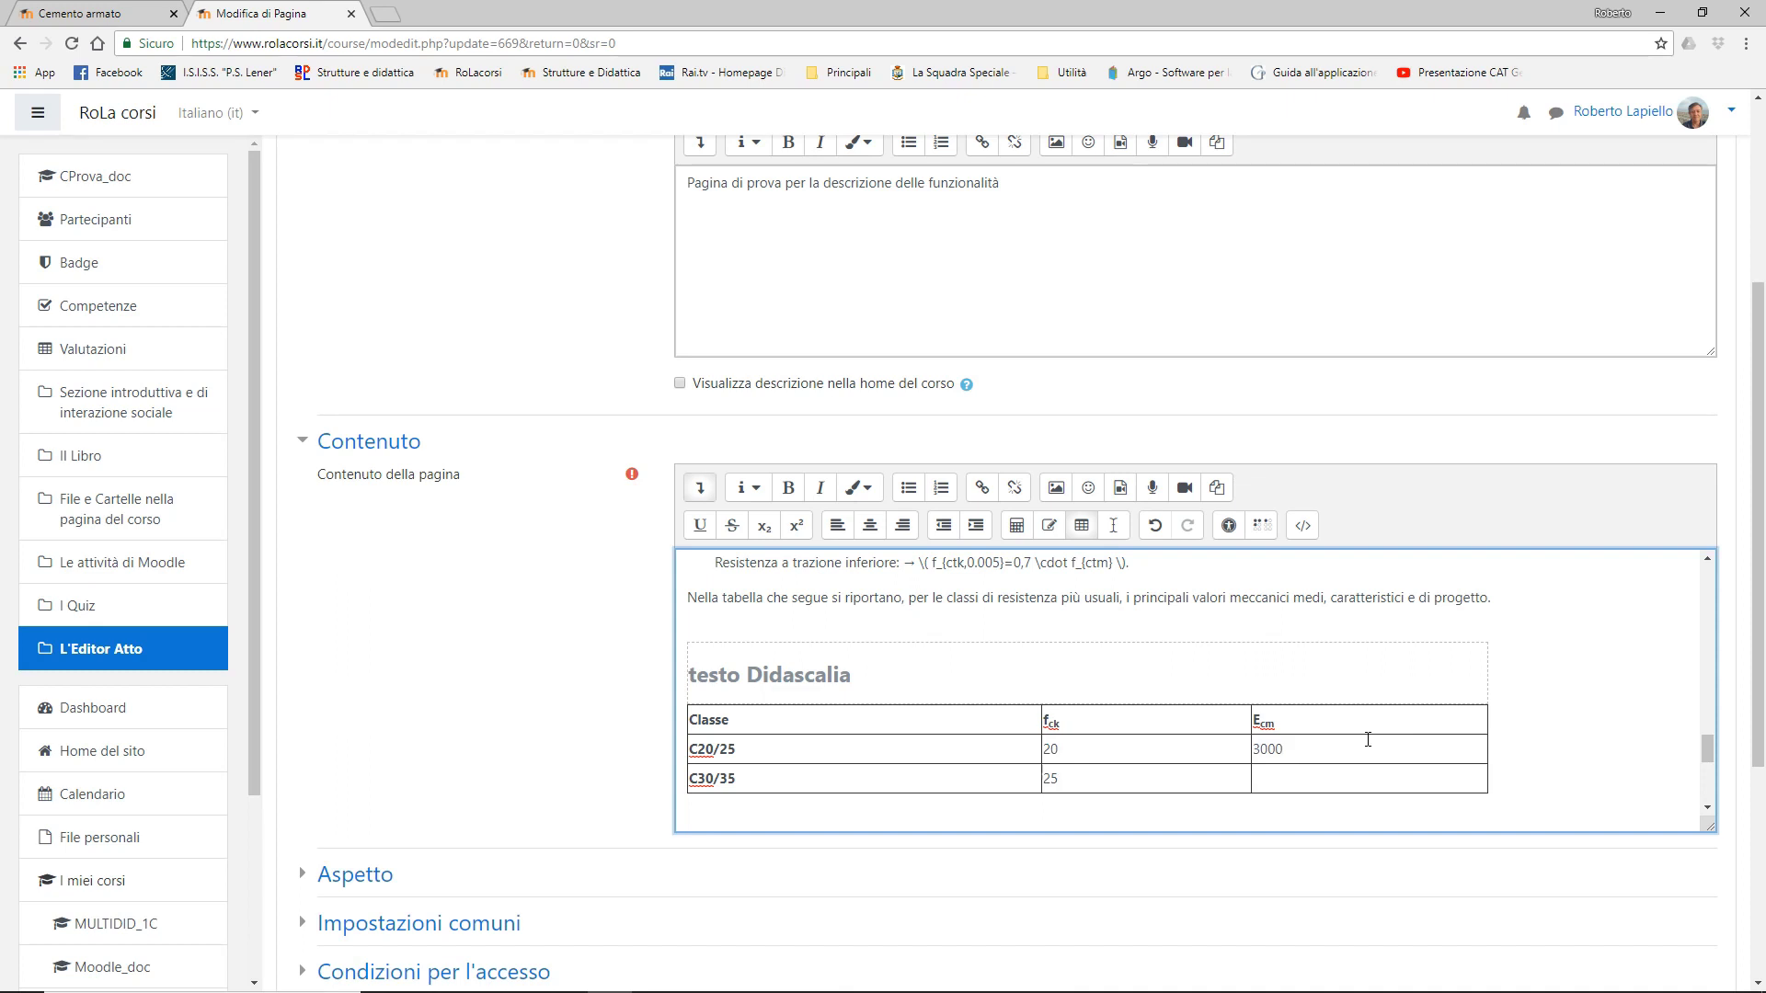
{"action": "type", "text": "0"}
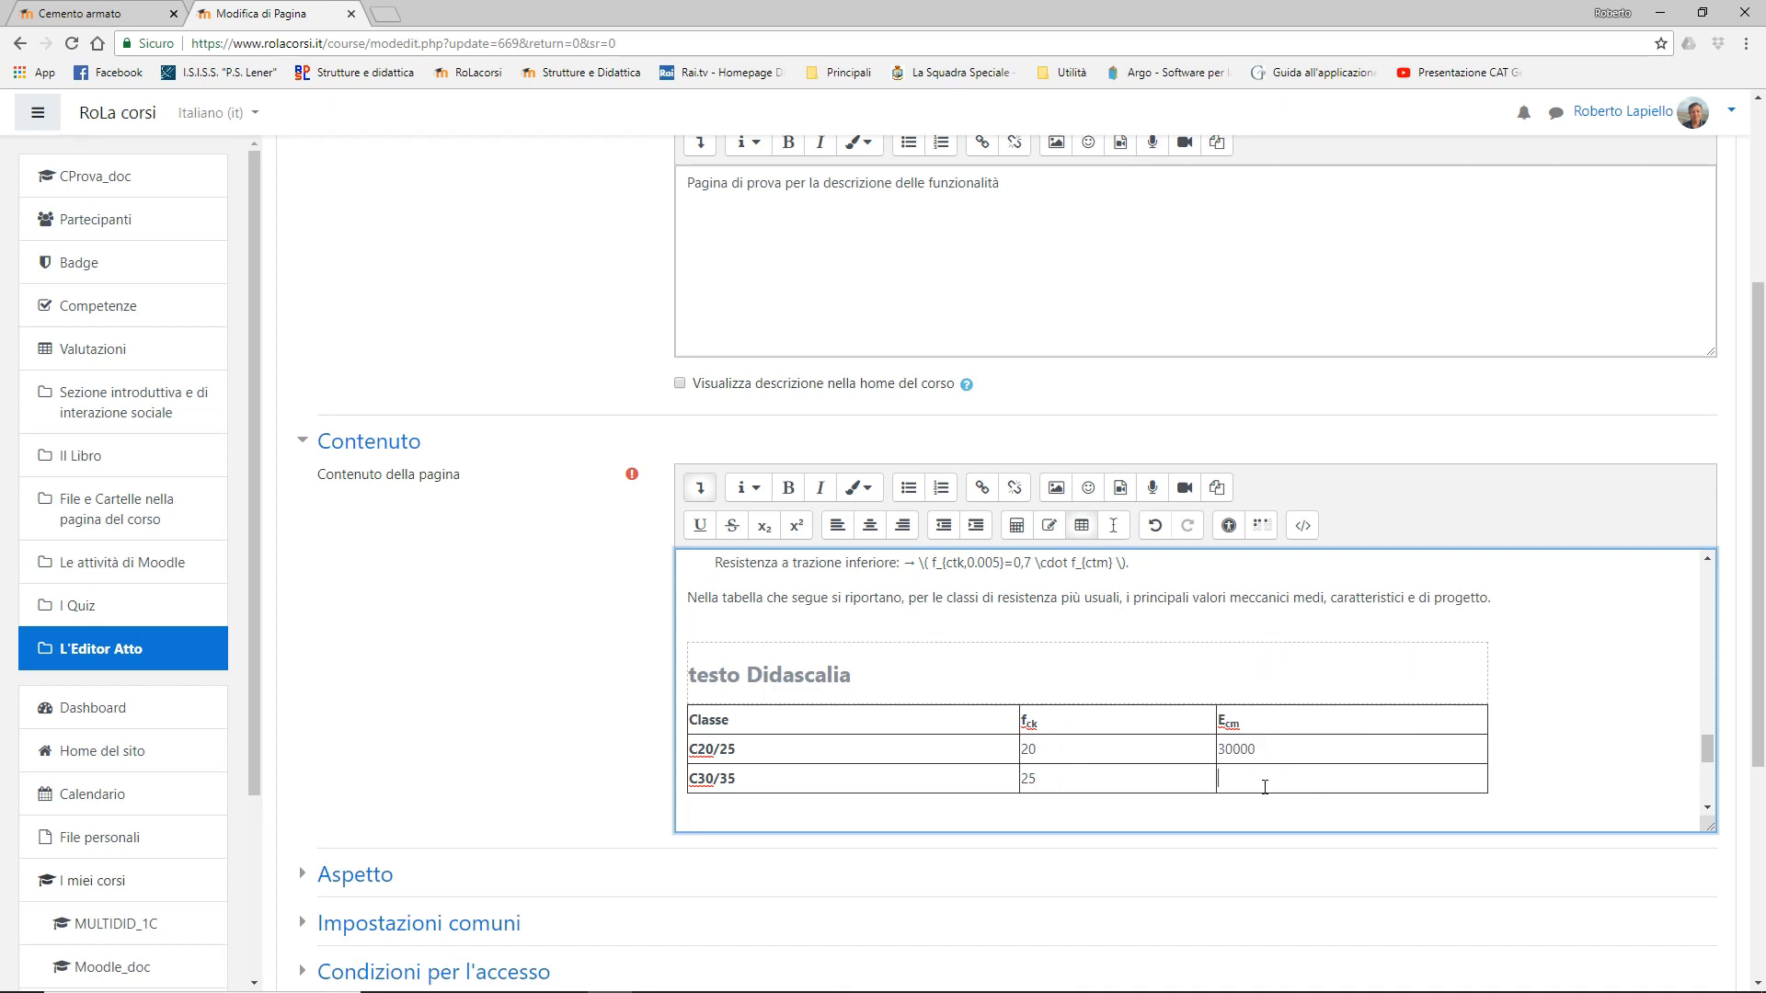
{"action": "left_click", "coordinate": [1265, 788]}
{"action": "type", "text": "31000"}
- Centre the text in all cells of the table, including the header row
{"action": "left_click_drag", "start_coordinate": [780, 728], "coordinate": [1326, 777]}
{"action": "left_click", "coordinate": [694, 718]}
{"action": "left_click_drag", "start_coordinate": [697, 718], "coordinate": [1319, 766]}
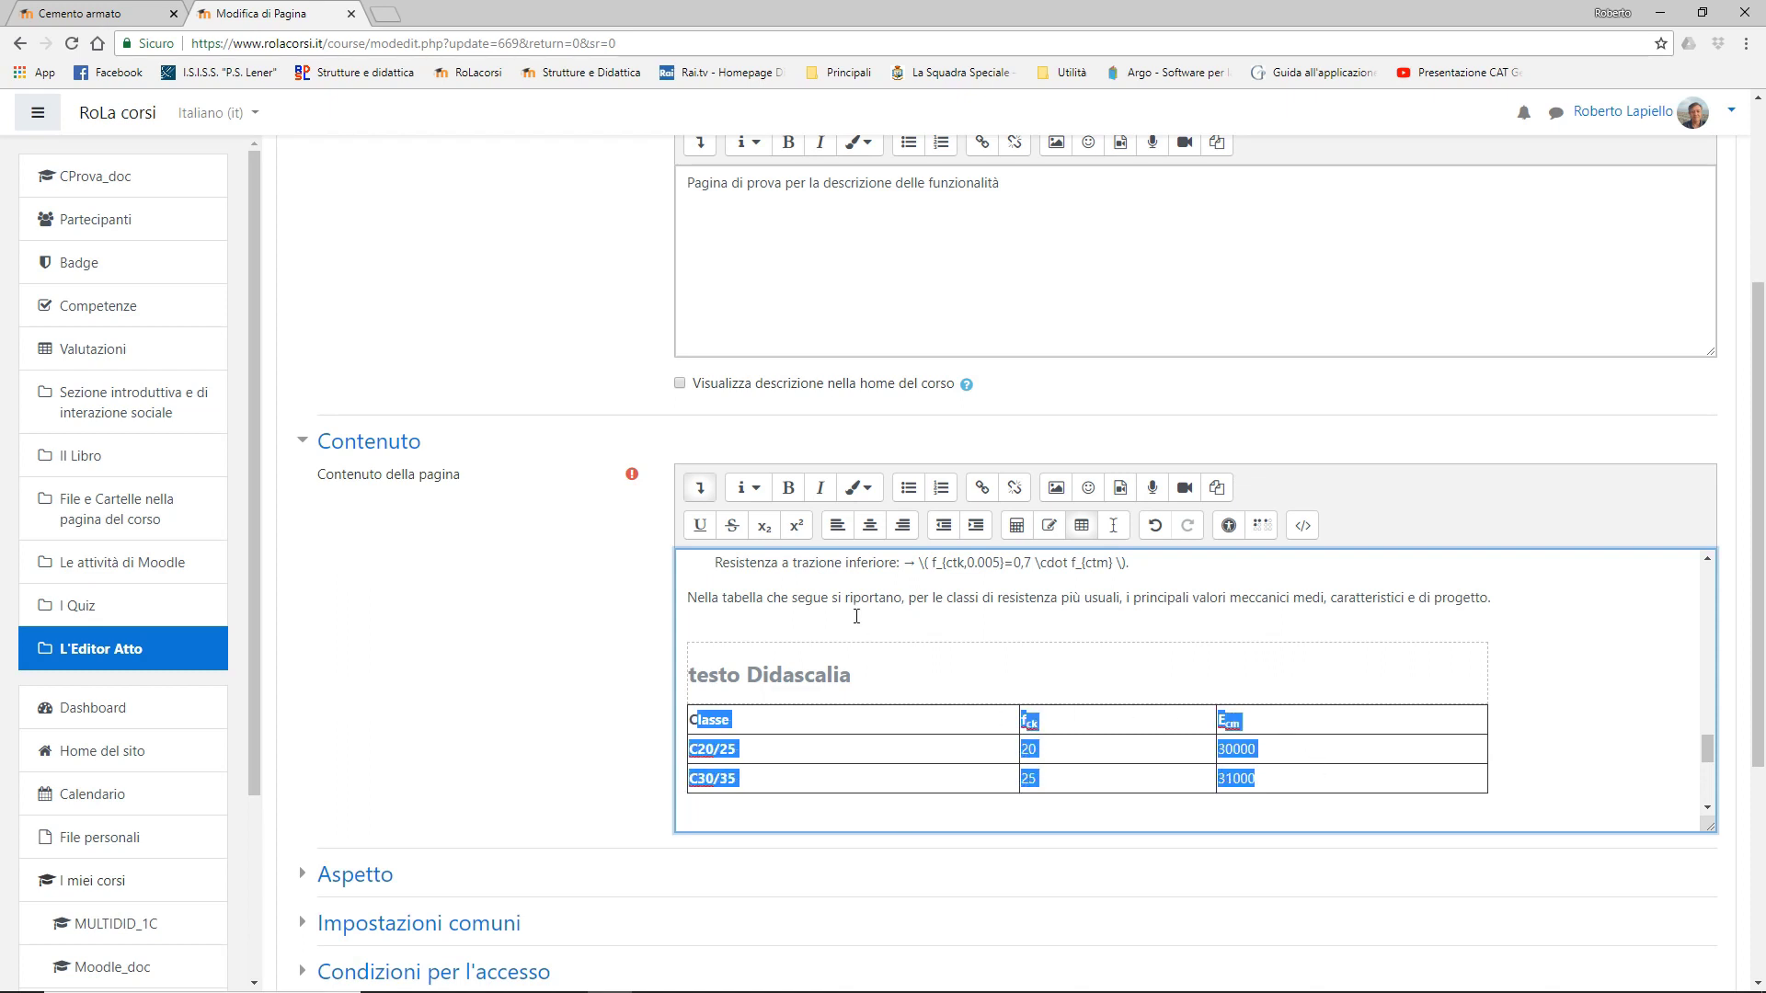
{"action": "left_click", "coordinate": [870, 525]}
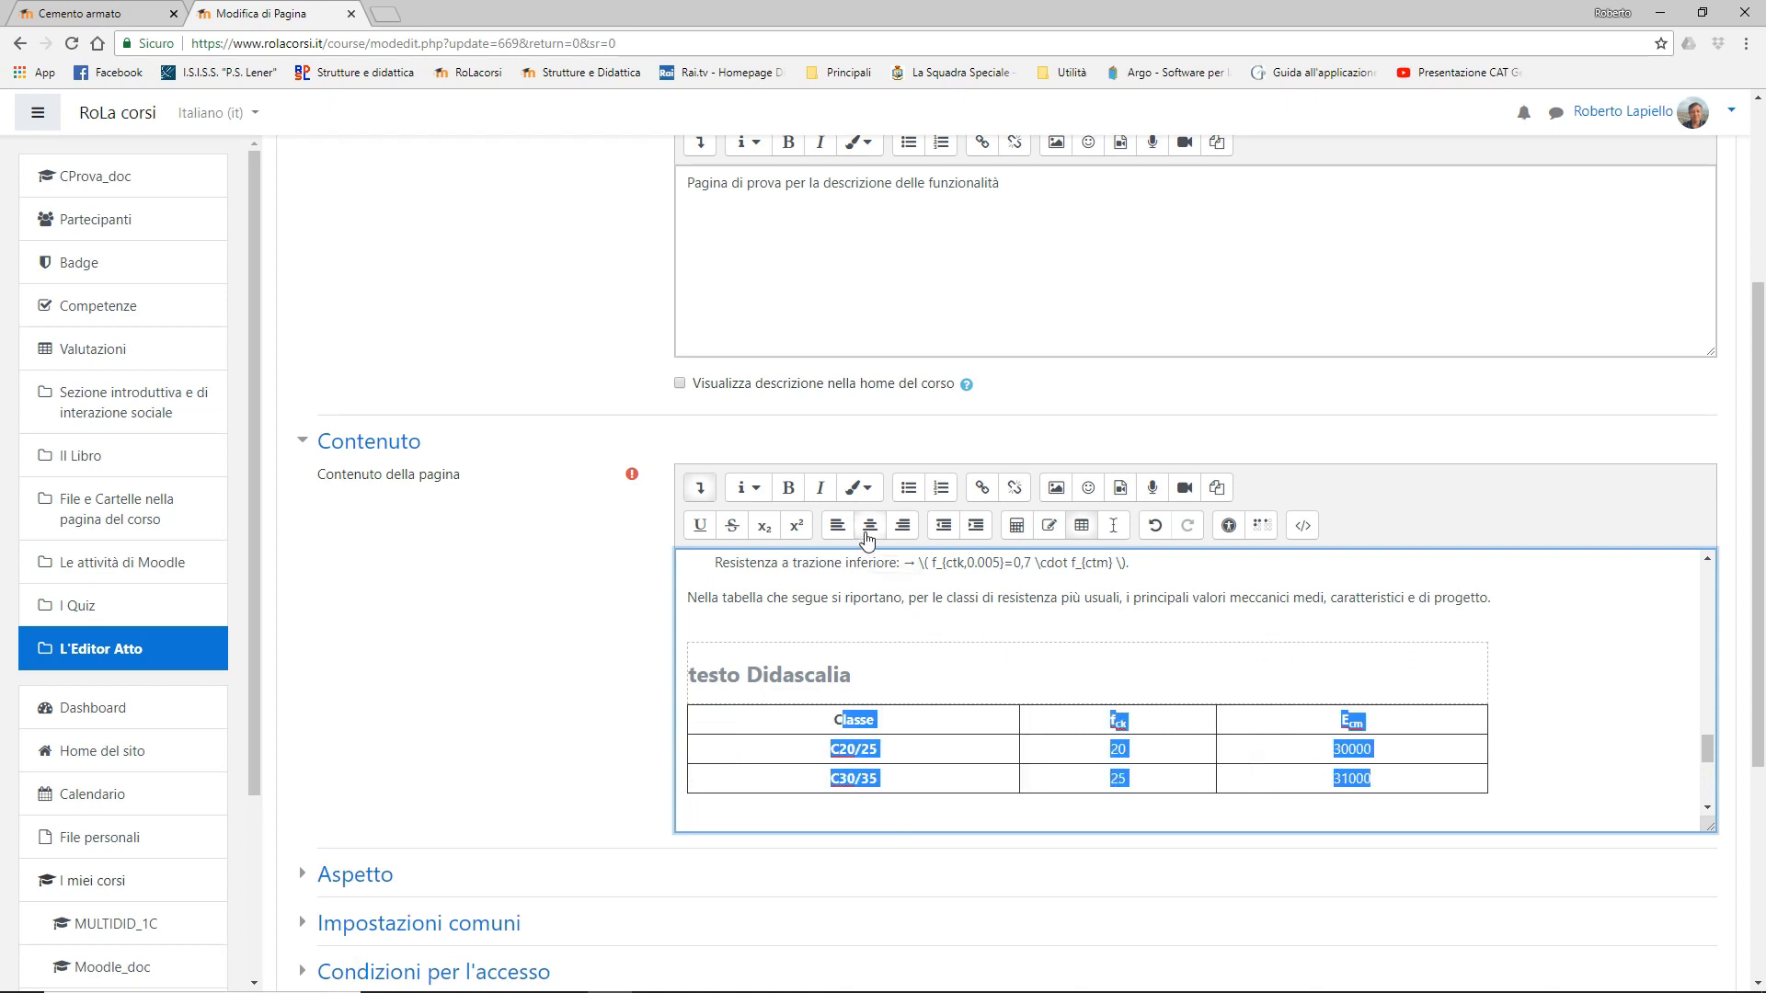
{"action": "left_click", "coordinate": [1007, 754]}
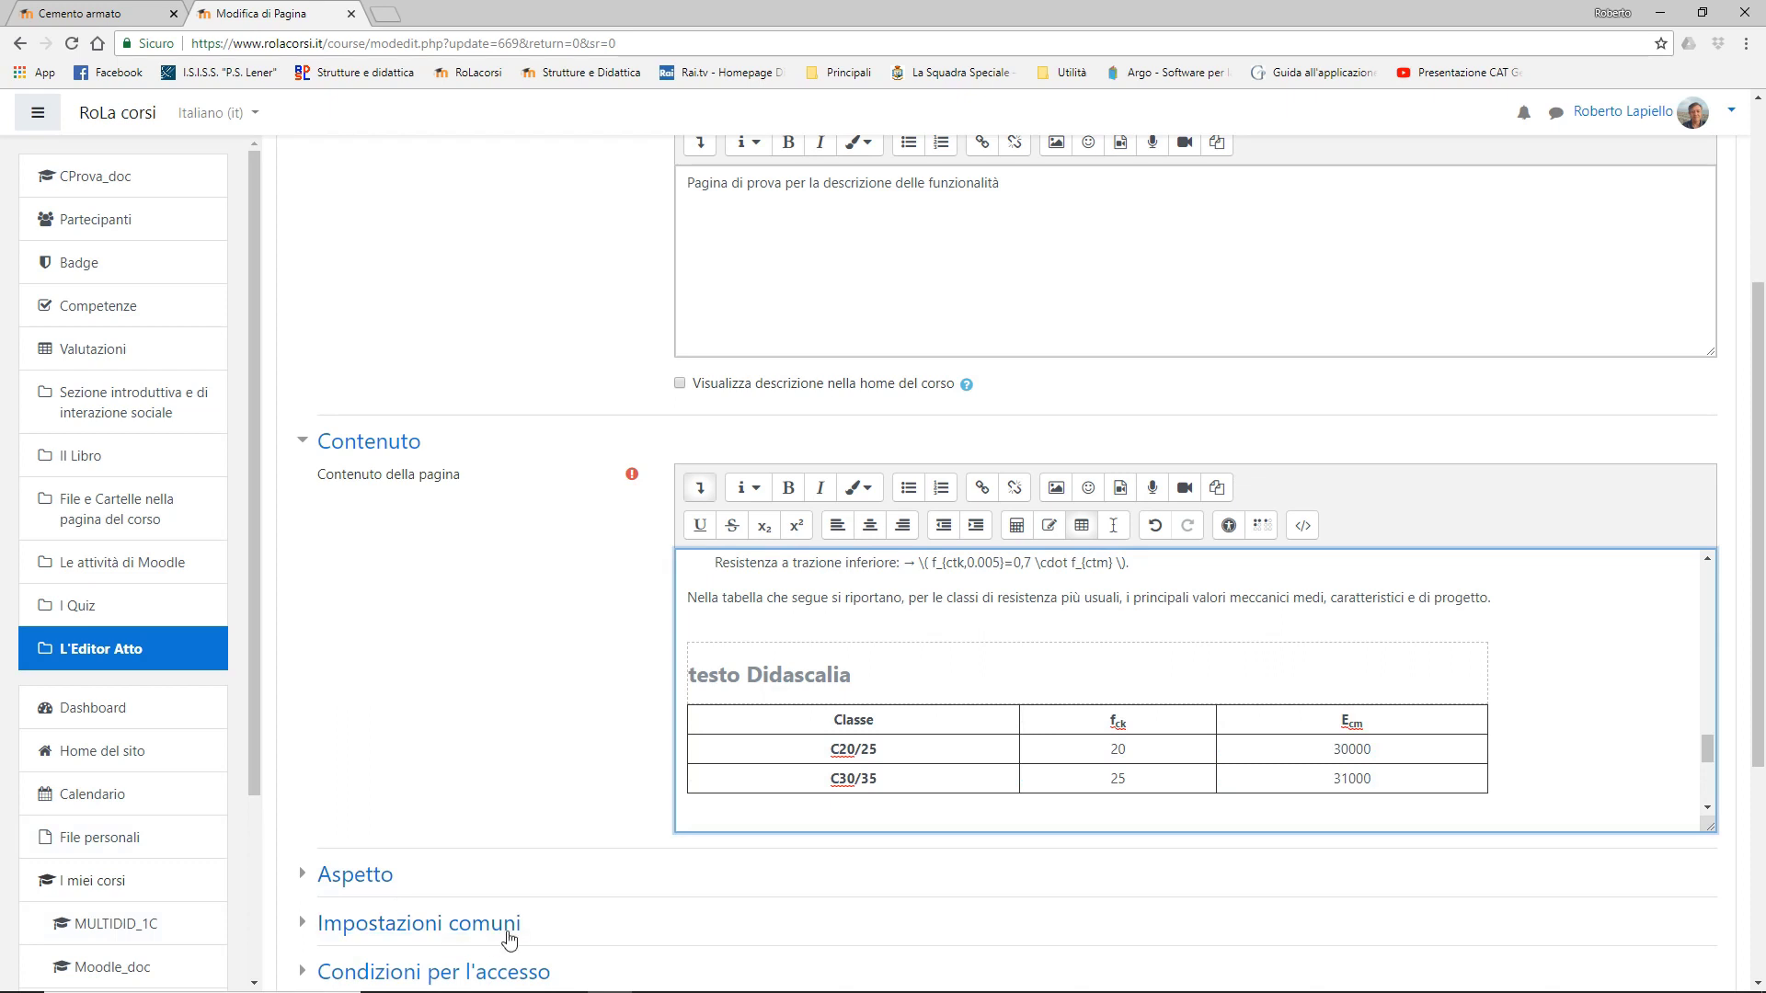
- Save and display the page, and check how the new table looks in the published text
{"action": "scroll", "coordinate": [819, 924], "scroll_direction": "down", "scroll_amount": 2}
{"action": "scroll", "coordinate": [820, 920], "scroll_direction": "down", "scroll_amount": 1}
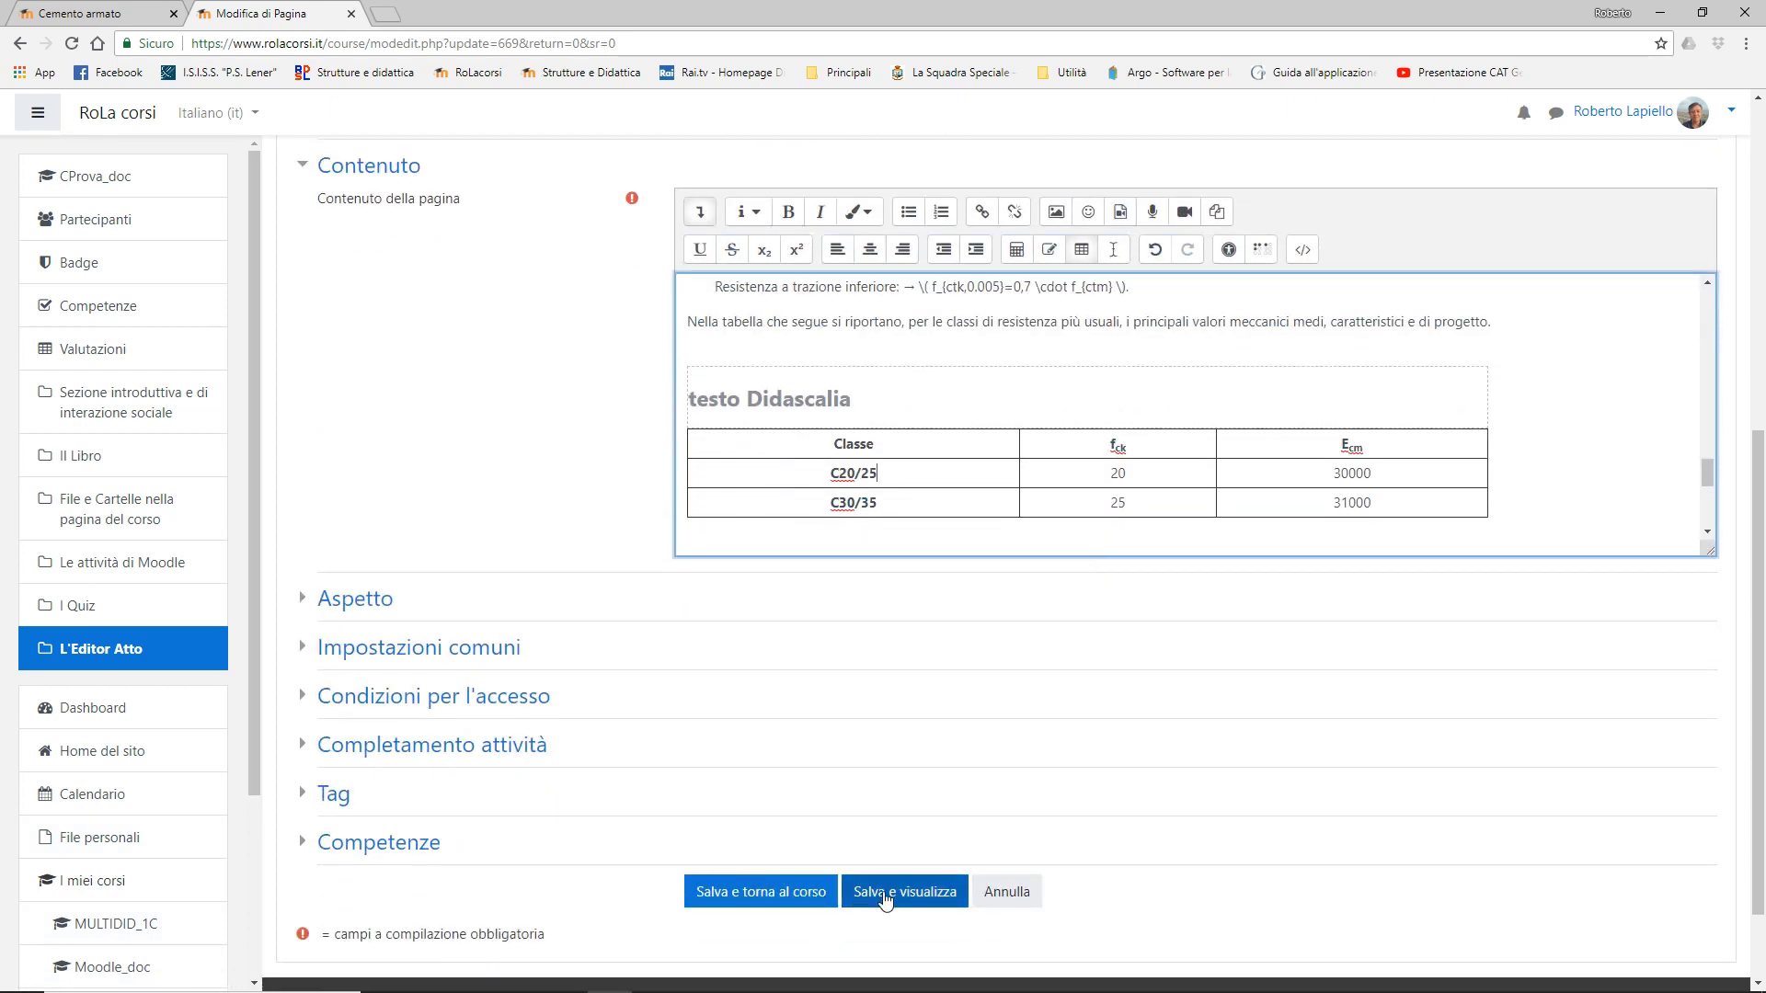
{"action": "left_click", "coordinate": [897, 897]}
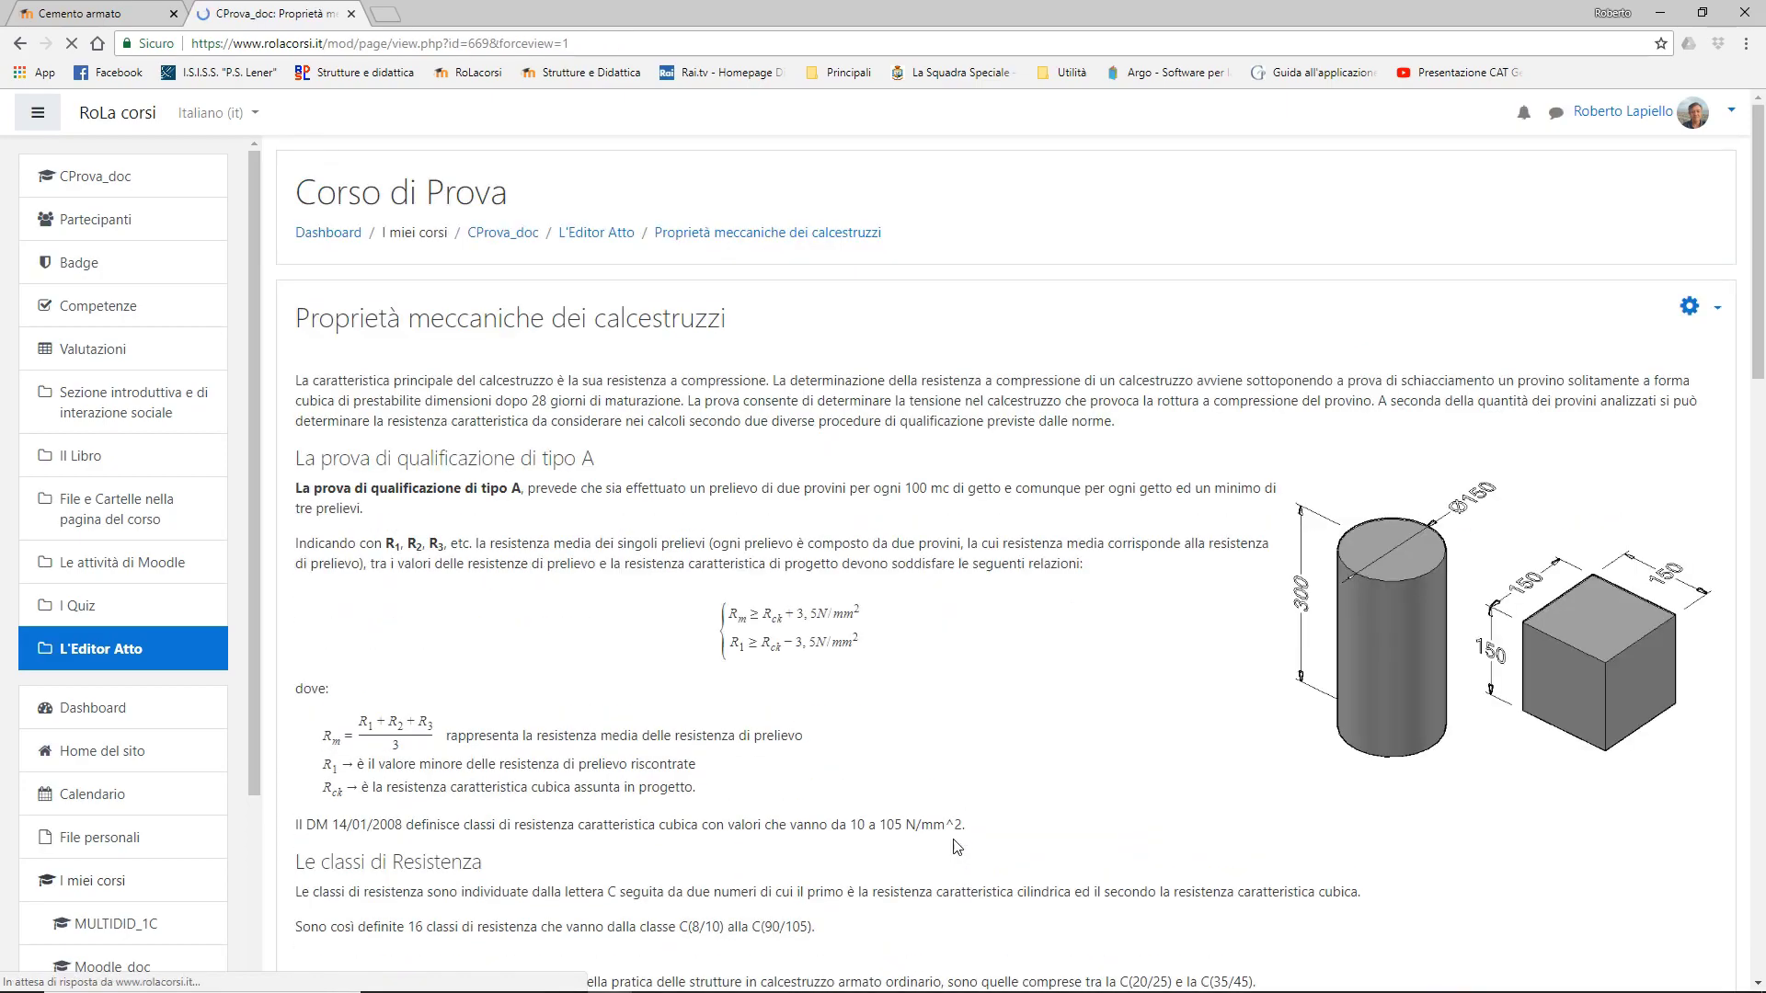
{"action": "scroll", "coordinate": [604, 699], "scroll_direction": "down", "scroll_amount": 4}
{"action": "scroll", "coordinate": [604, 699], "scroll_direction": "down", "scroll_amount": 15}
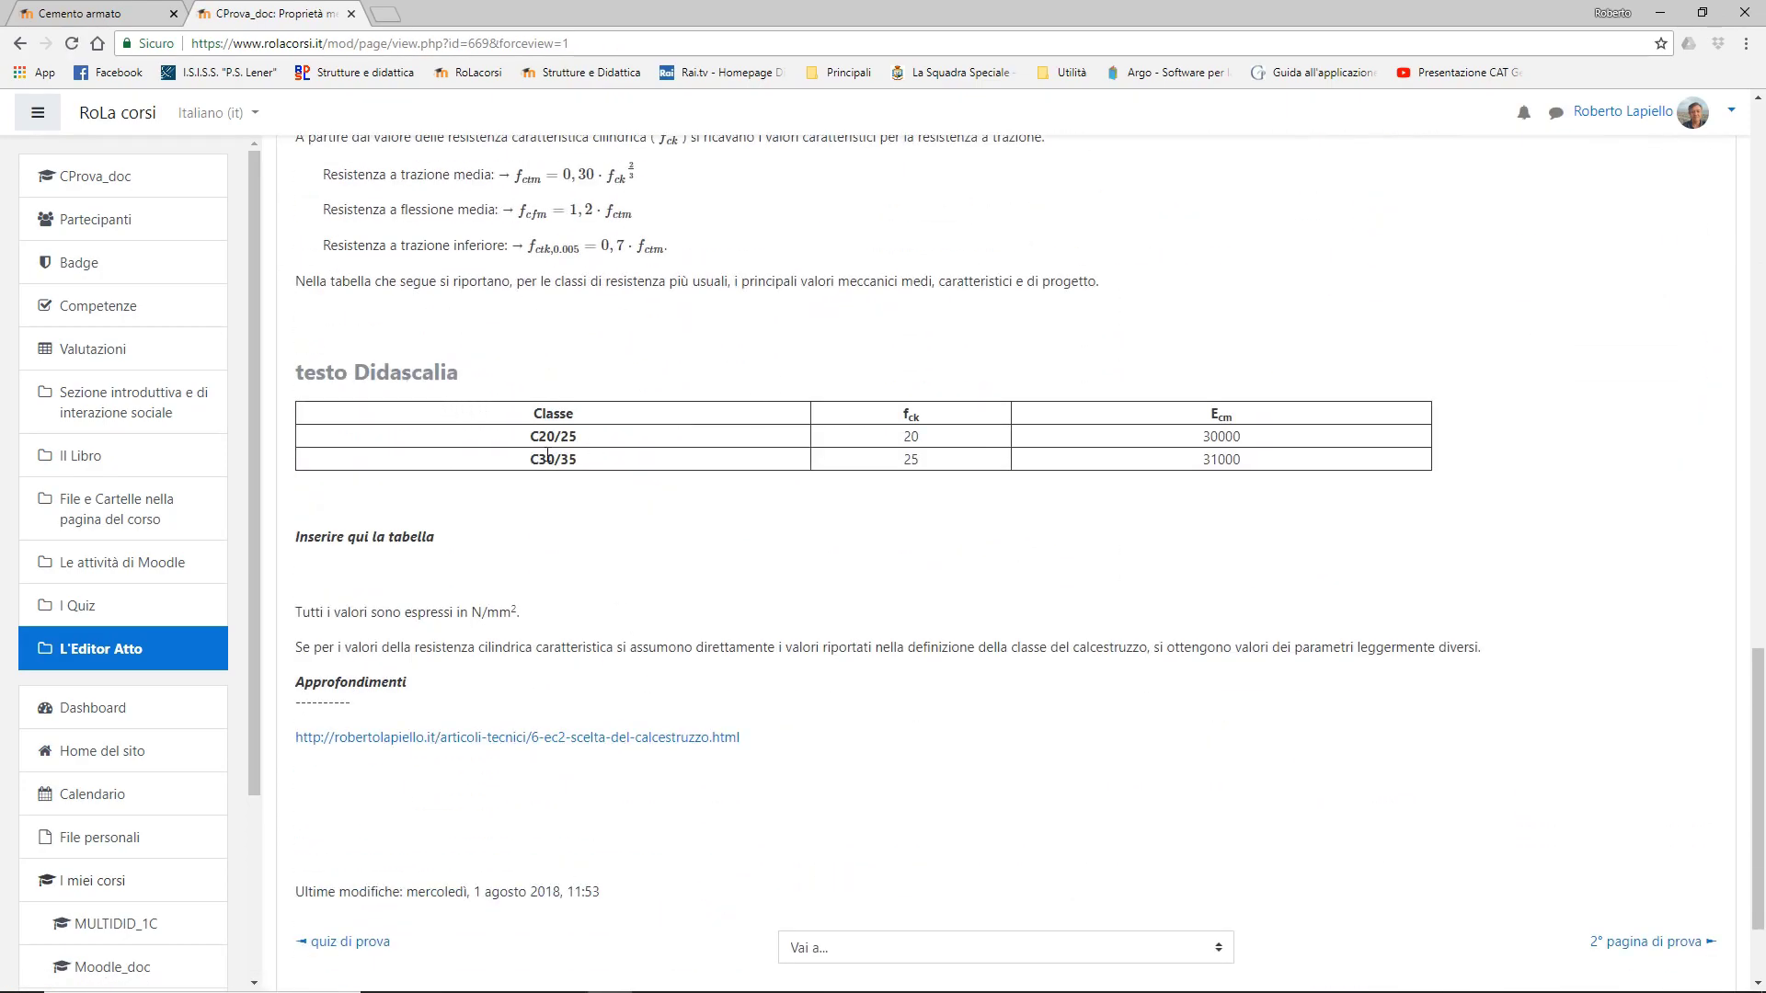
{"action": "scroll", "coordinate": [1564, 442], "scroll_direction": "up", "scroll_amount": 14}
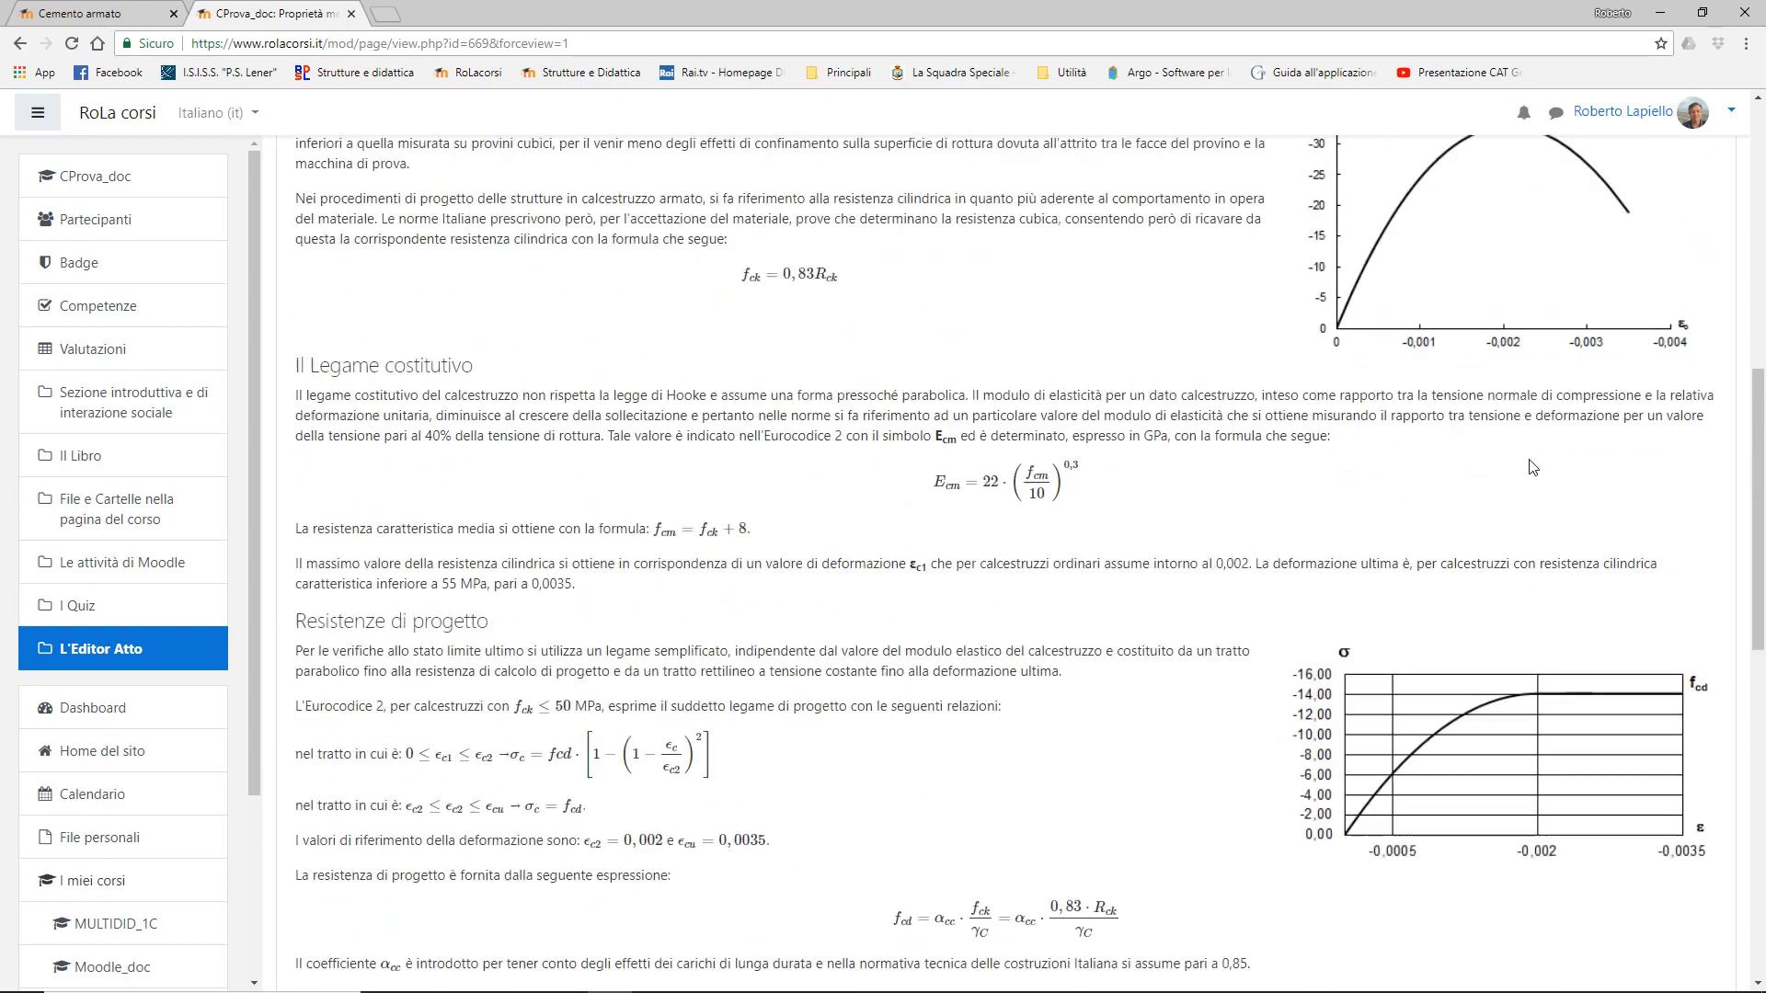
{"action": "scroll", "coordinate": [1531, 462], "scroll_direction": "up", "scroll_amount": 5}
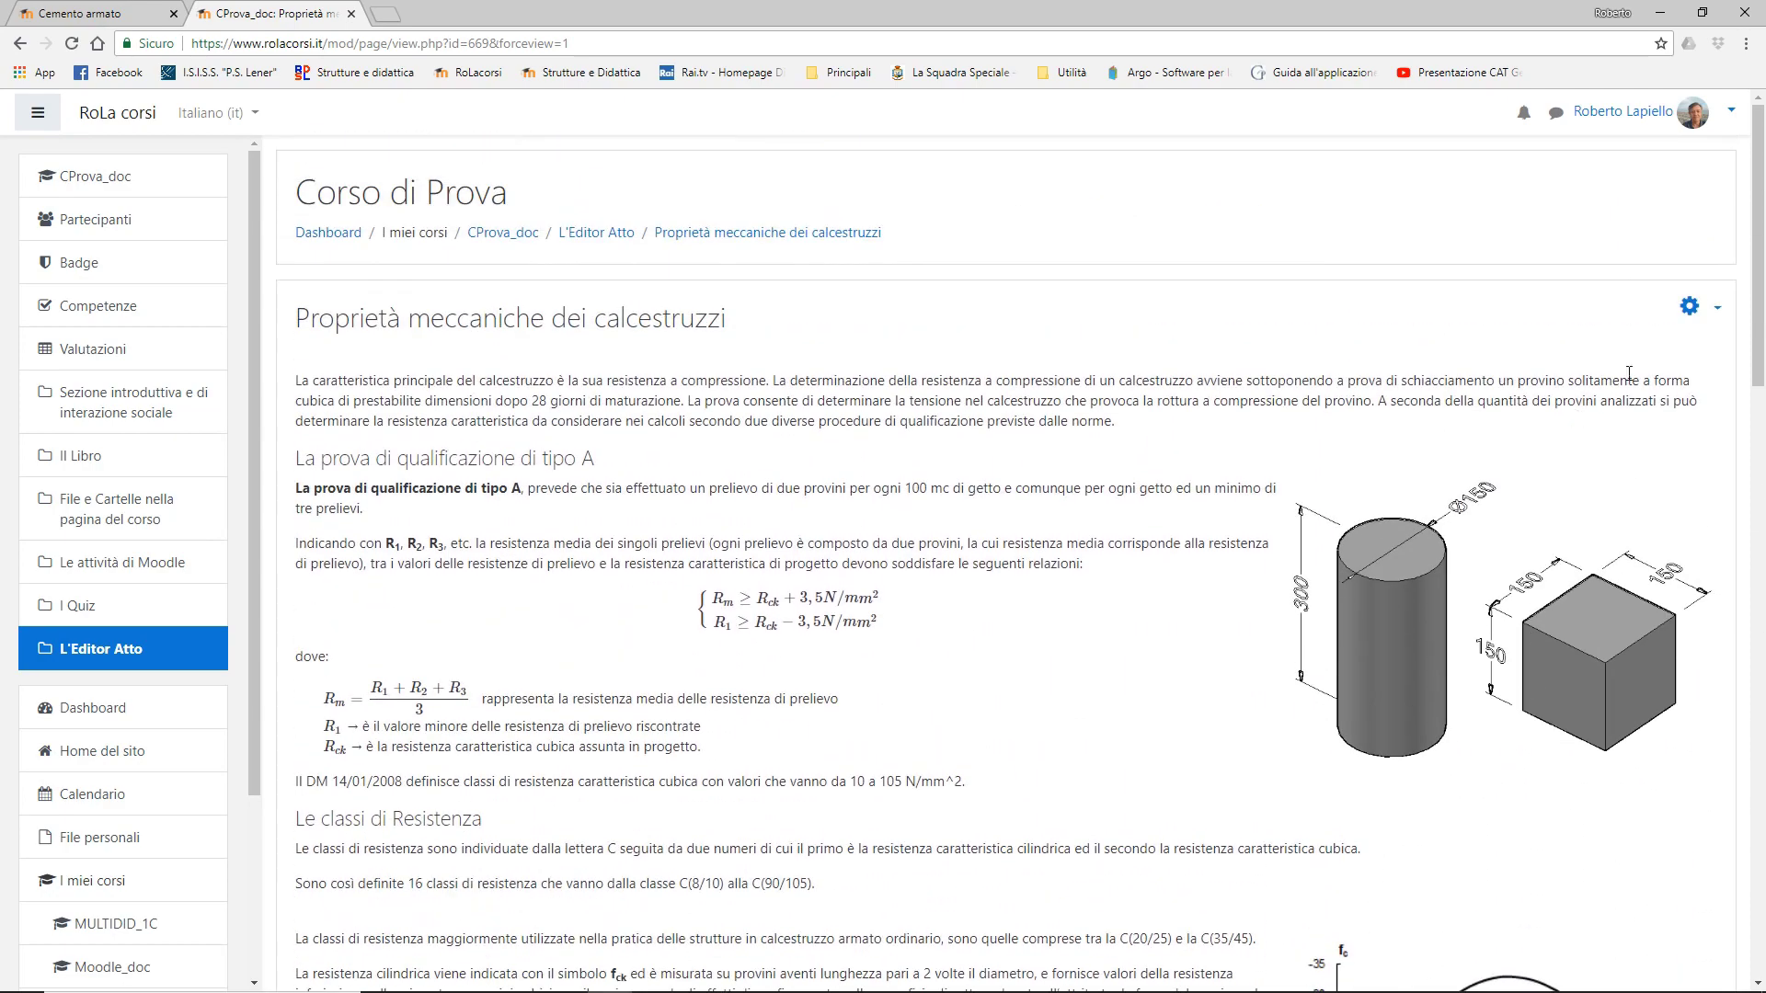
- Reopen the settings of the page "Proprietà meccaniche dei calcestruzzi" and return to the table in its content
{"action": "left_click", "coordinate": [1717, 309]}
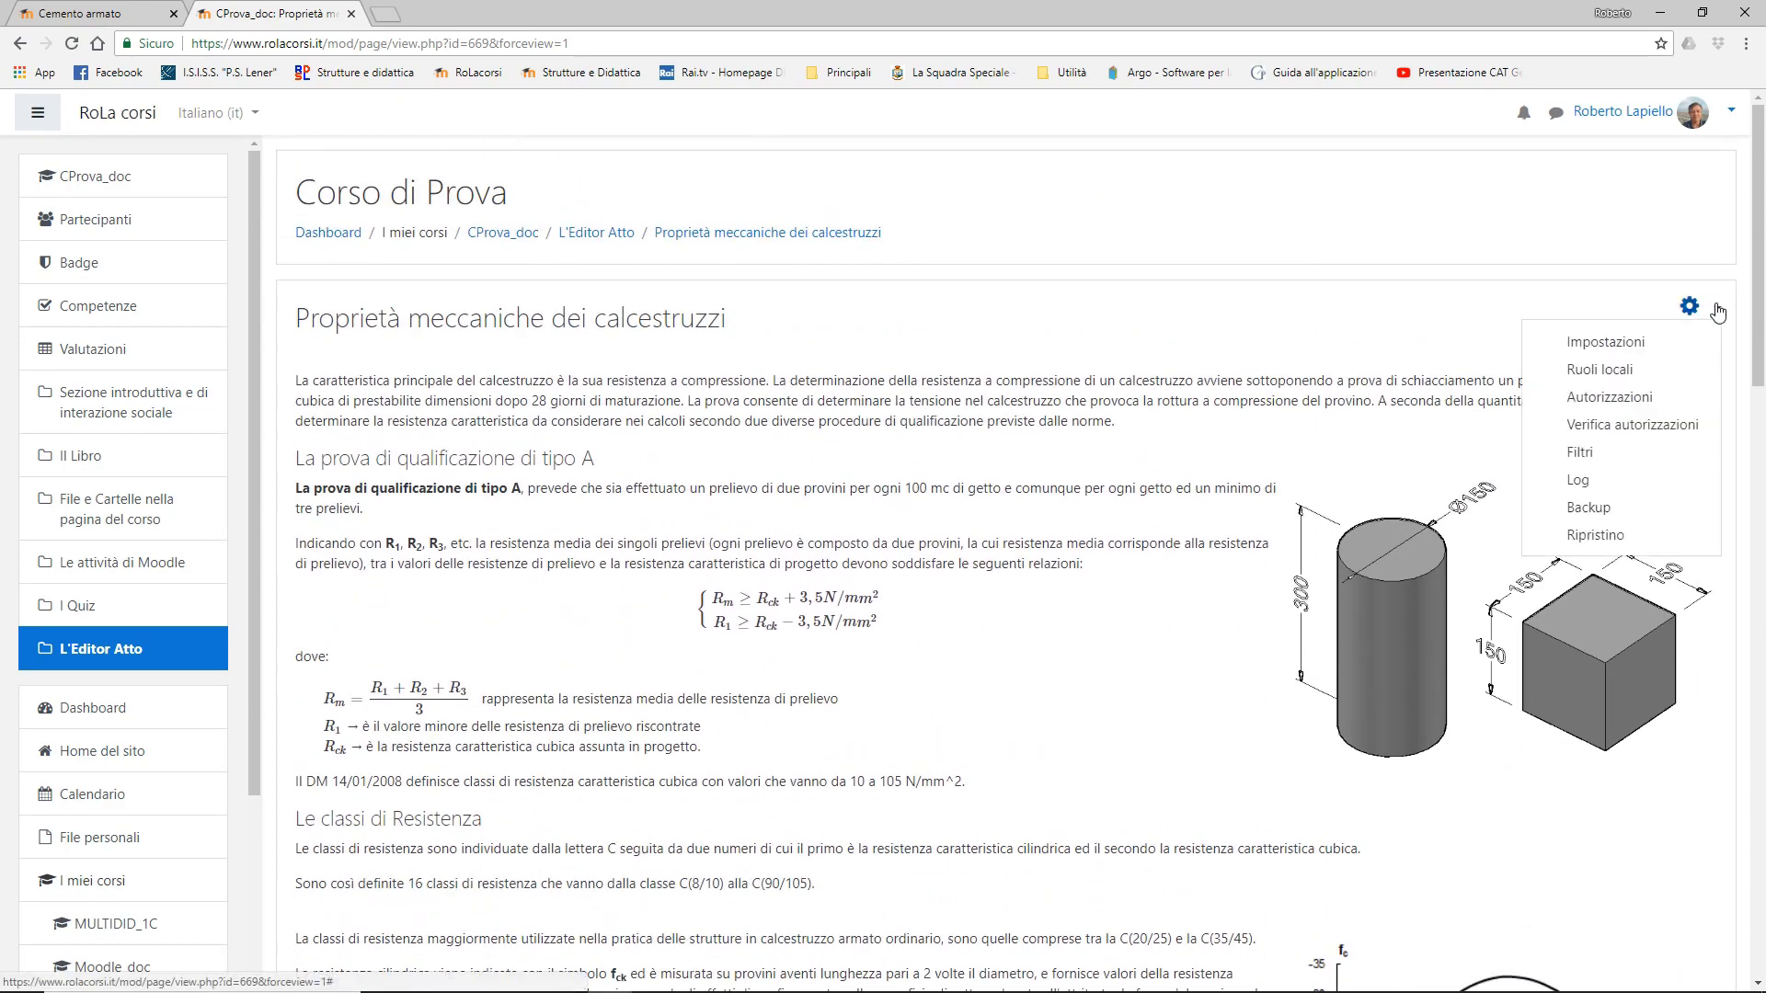
{"action": "left_click", "coordinate": [1608, 343]}
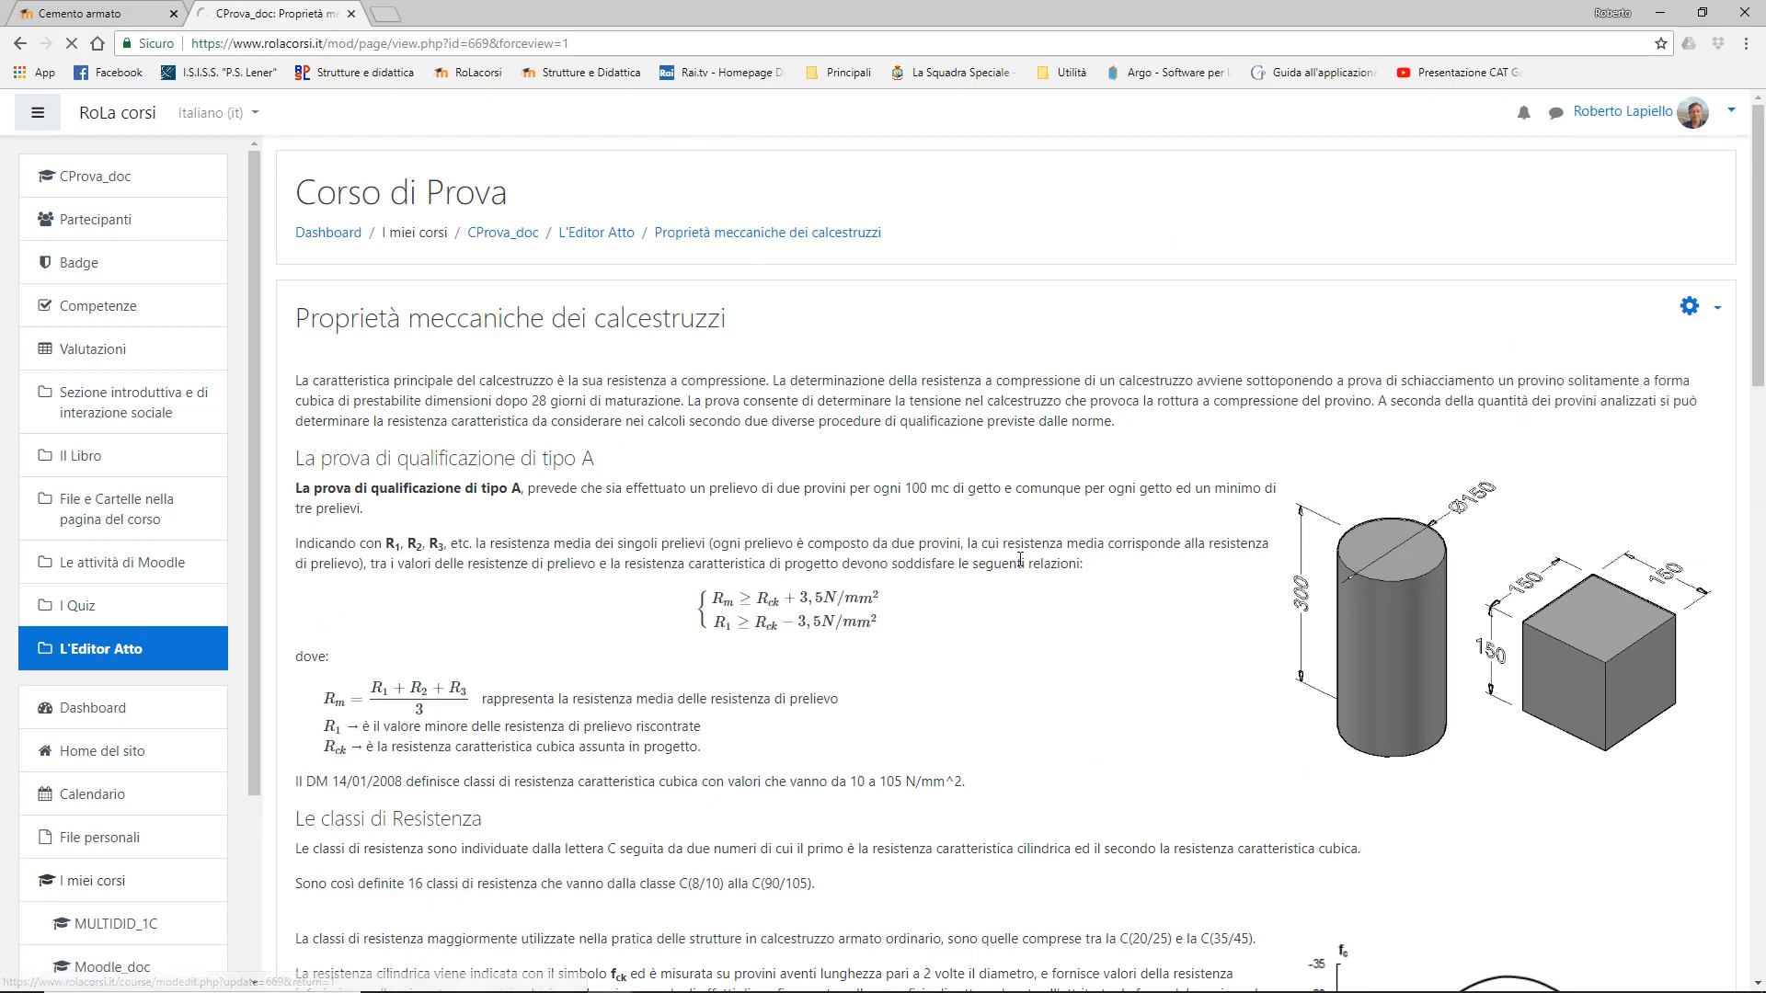
{"action": "mouse_move", "coordinate": [1435, 989]}
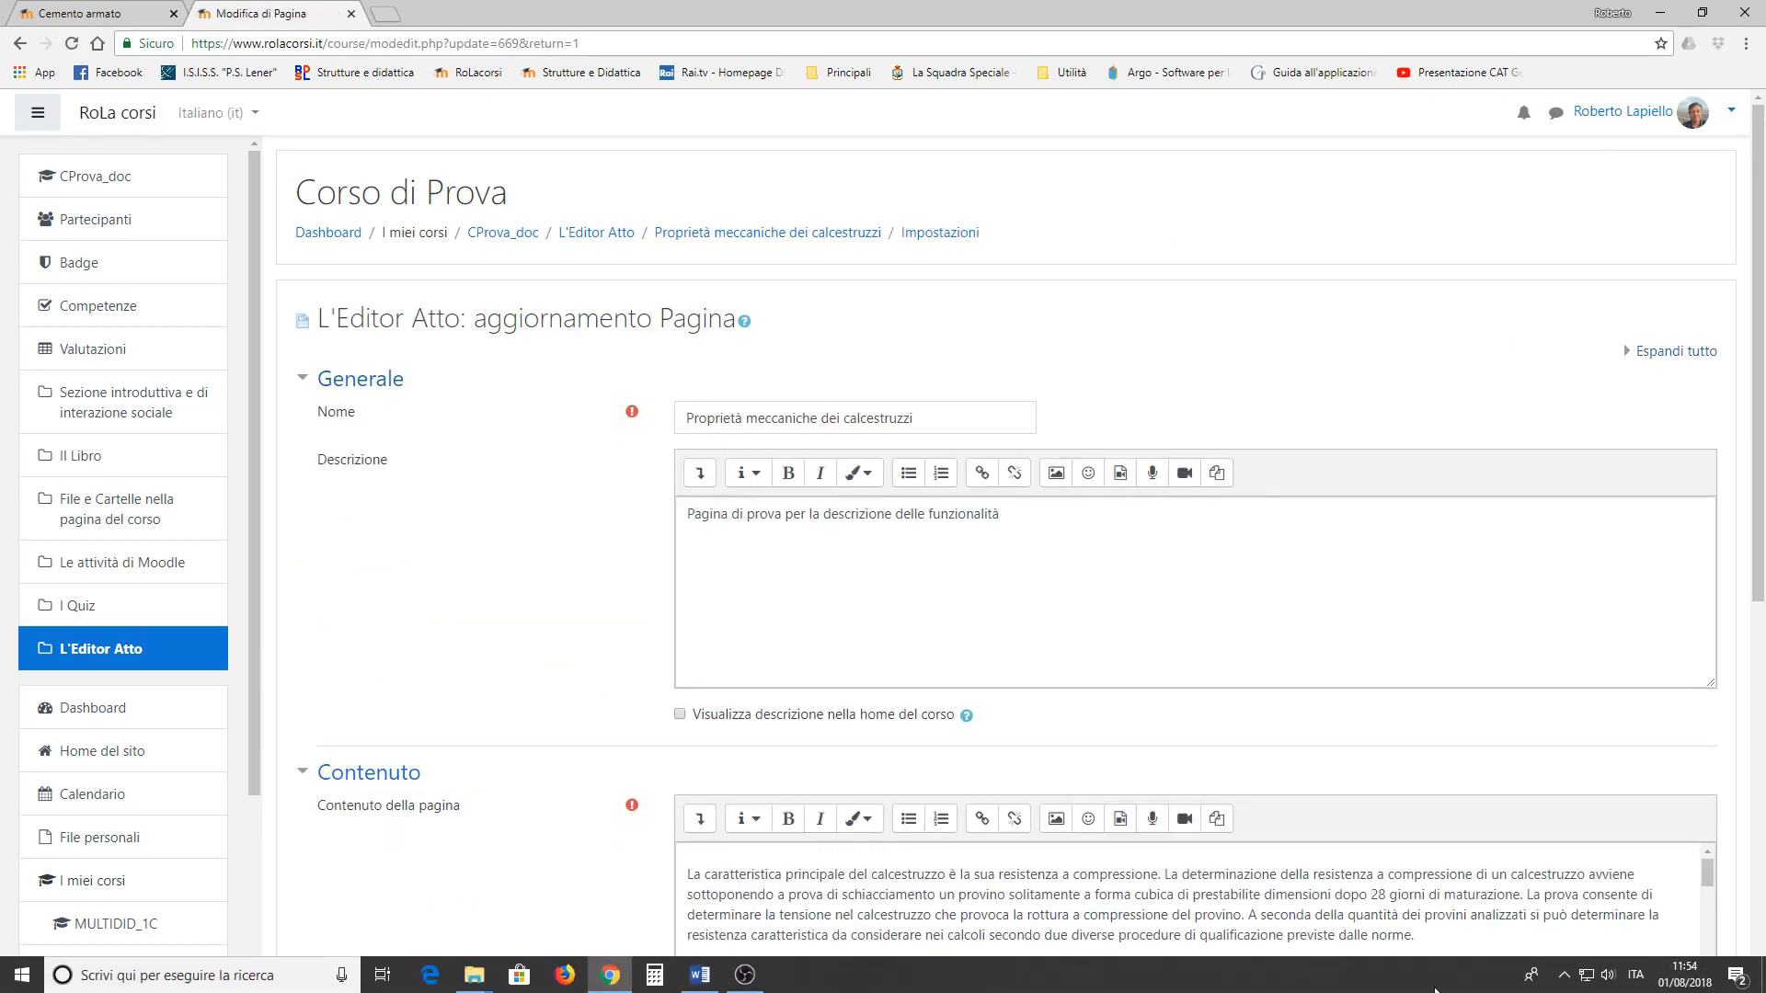
{"action": "scroll", "coordinate": [1720, 729], "scroll_direction": "down", "scroll_amount": 5}
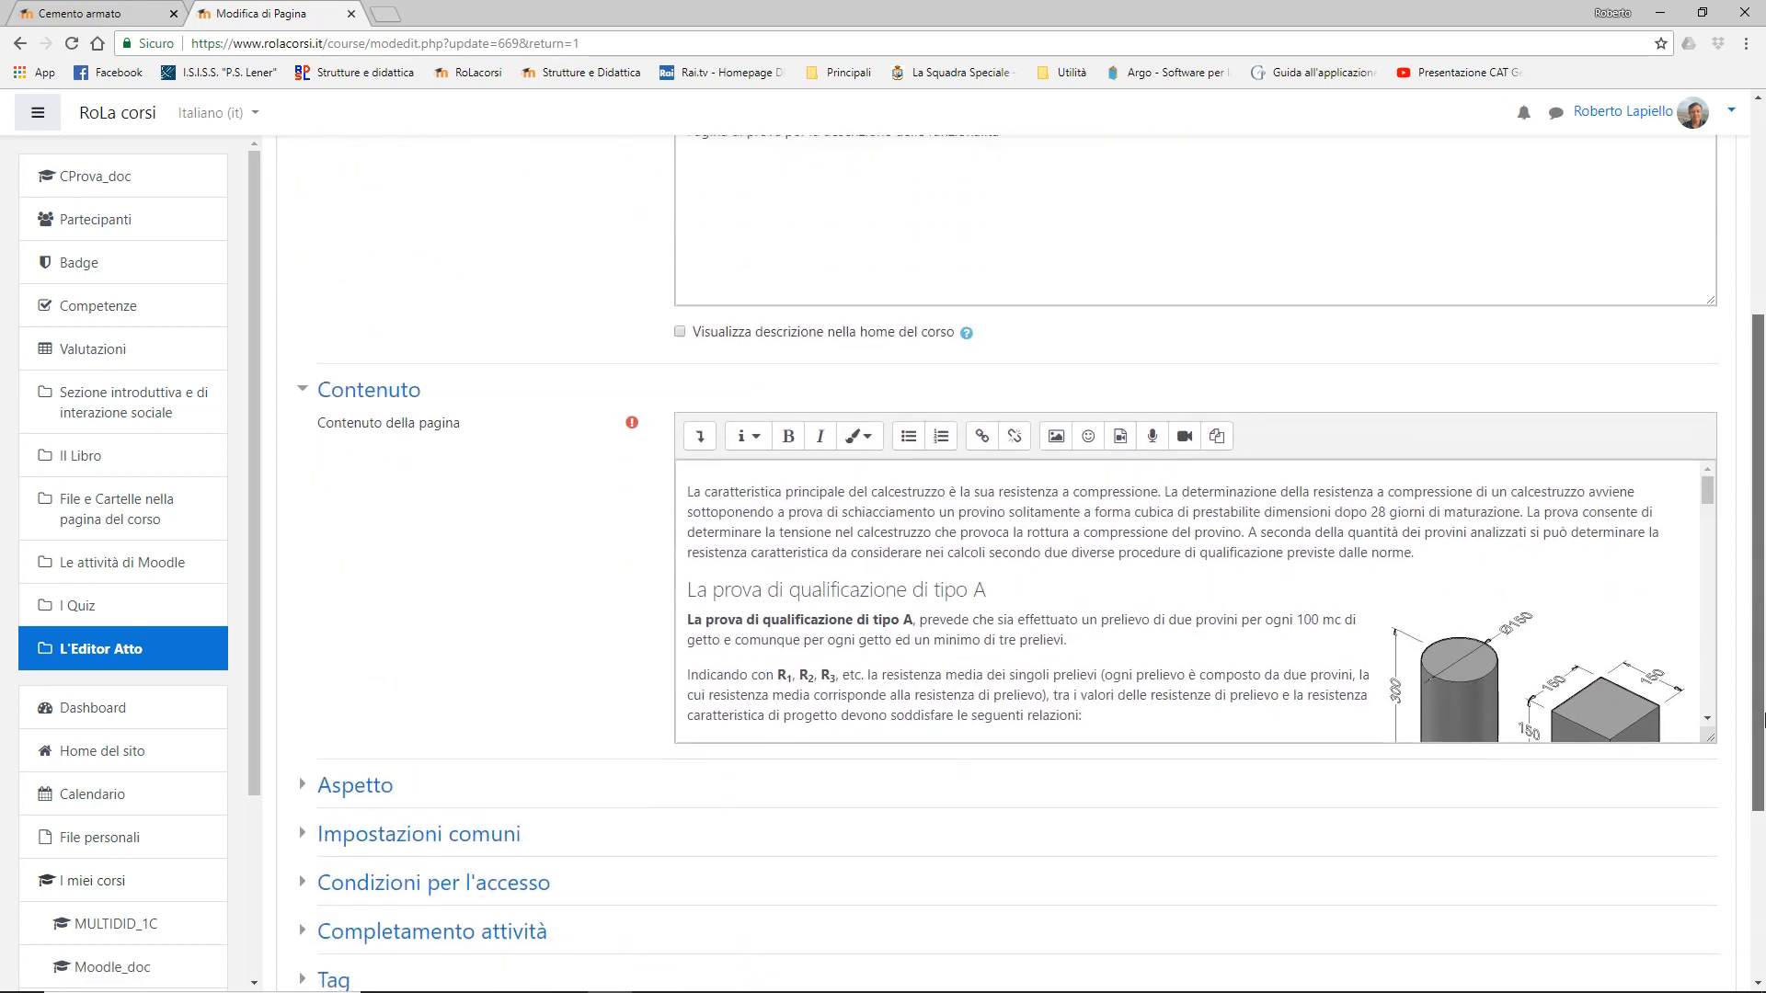
{"action": "scroll", "coordinate": [960, 645], "scroll_direction": "down", "scroll_amount": 10}
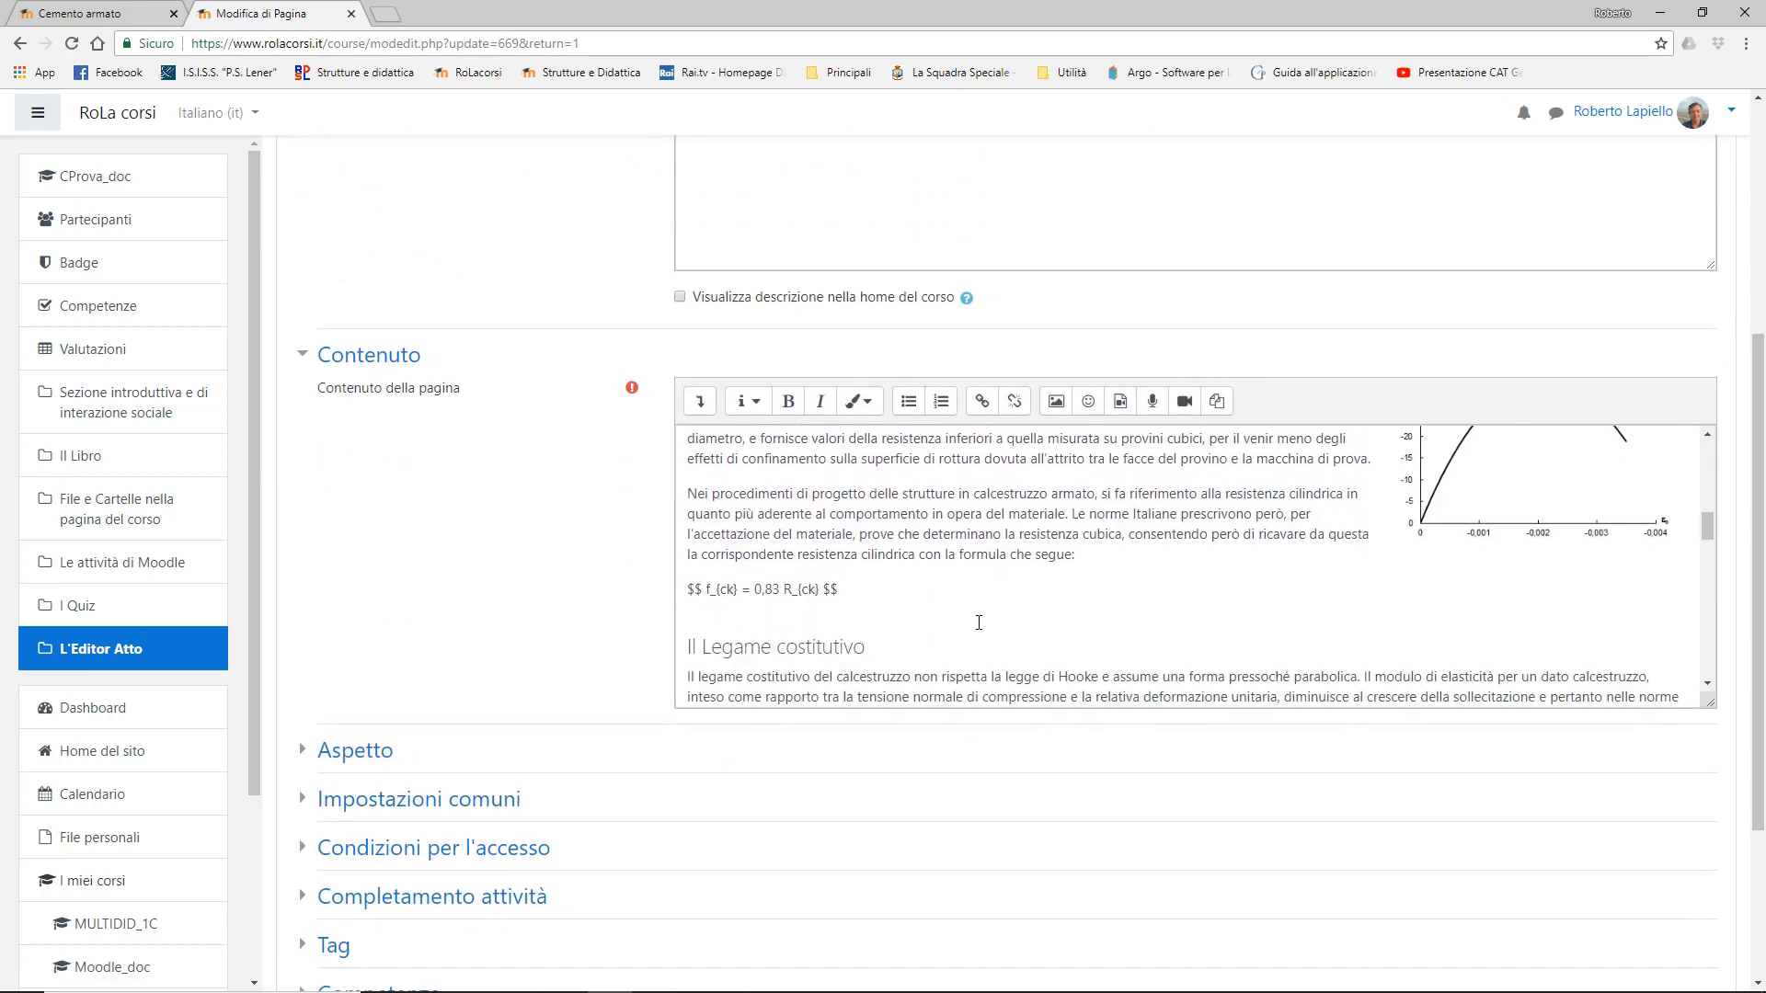
{"action": "scroll", "coordinate": [979, 622], "scroll_direction": "down", "scroll_amount": 10}
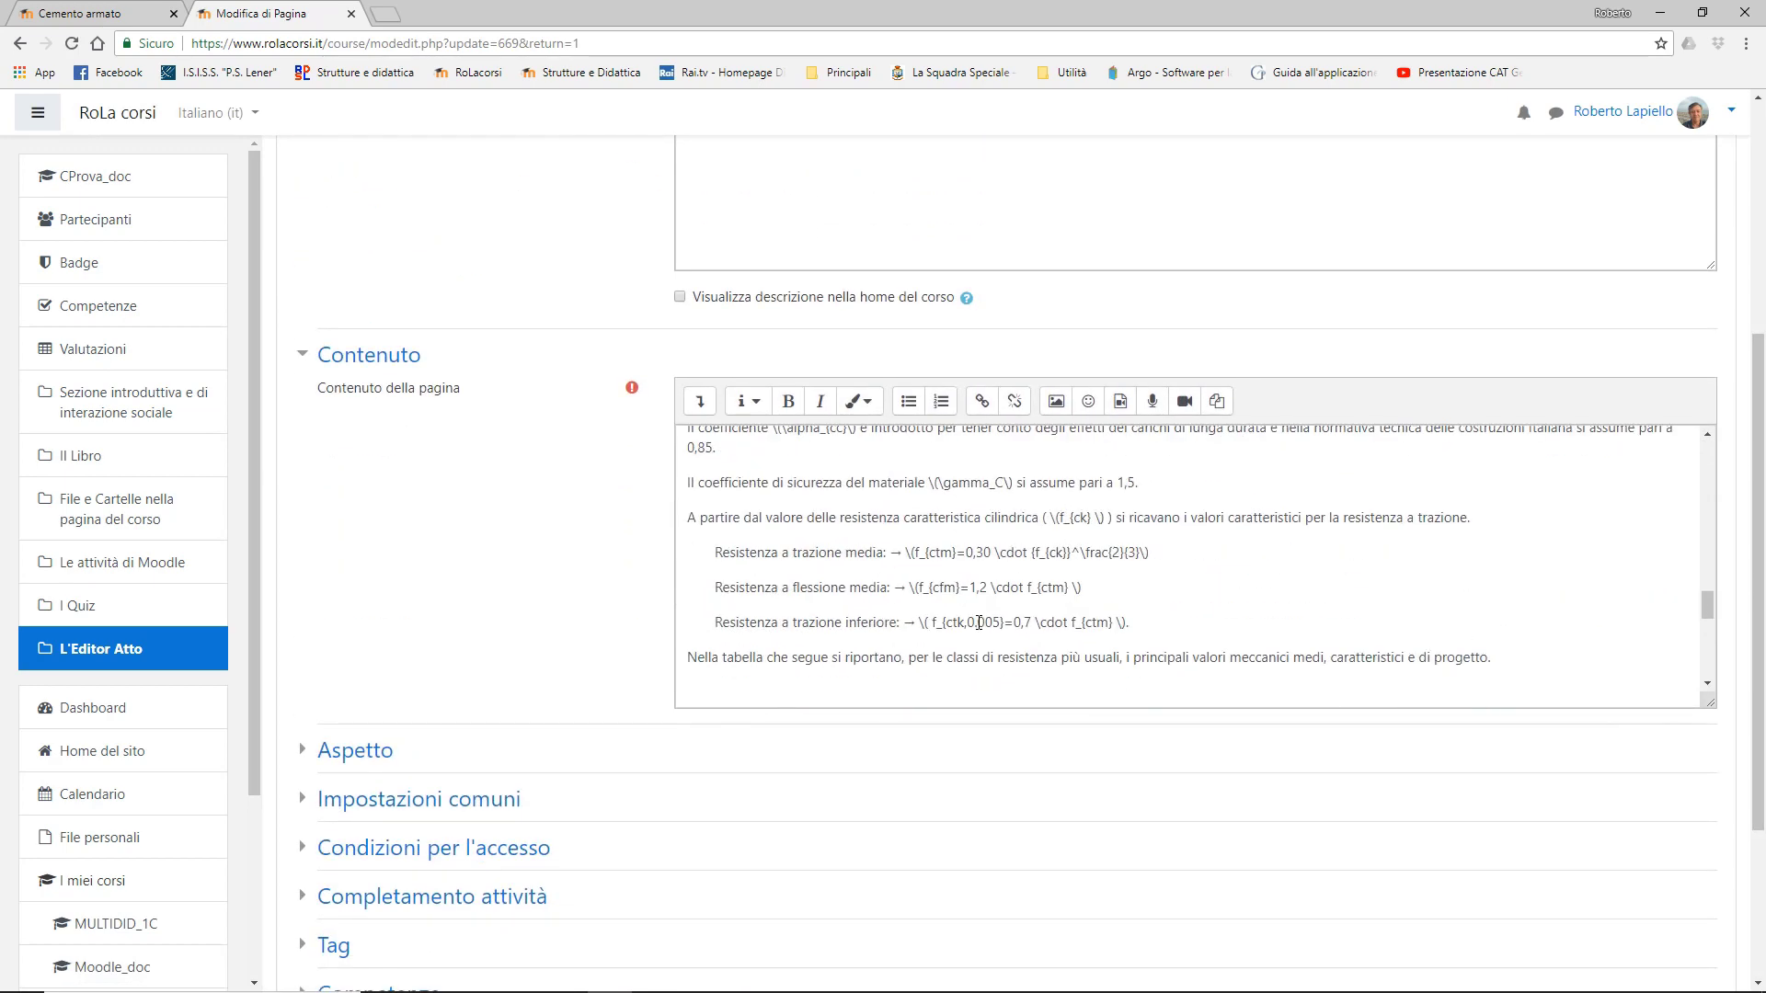
{"action": "scroll", "coordinate": [986, 612], "scroll_direction": "down", "scroll_amount": 1}
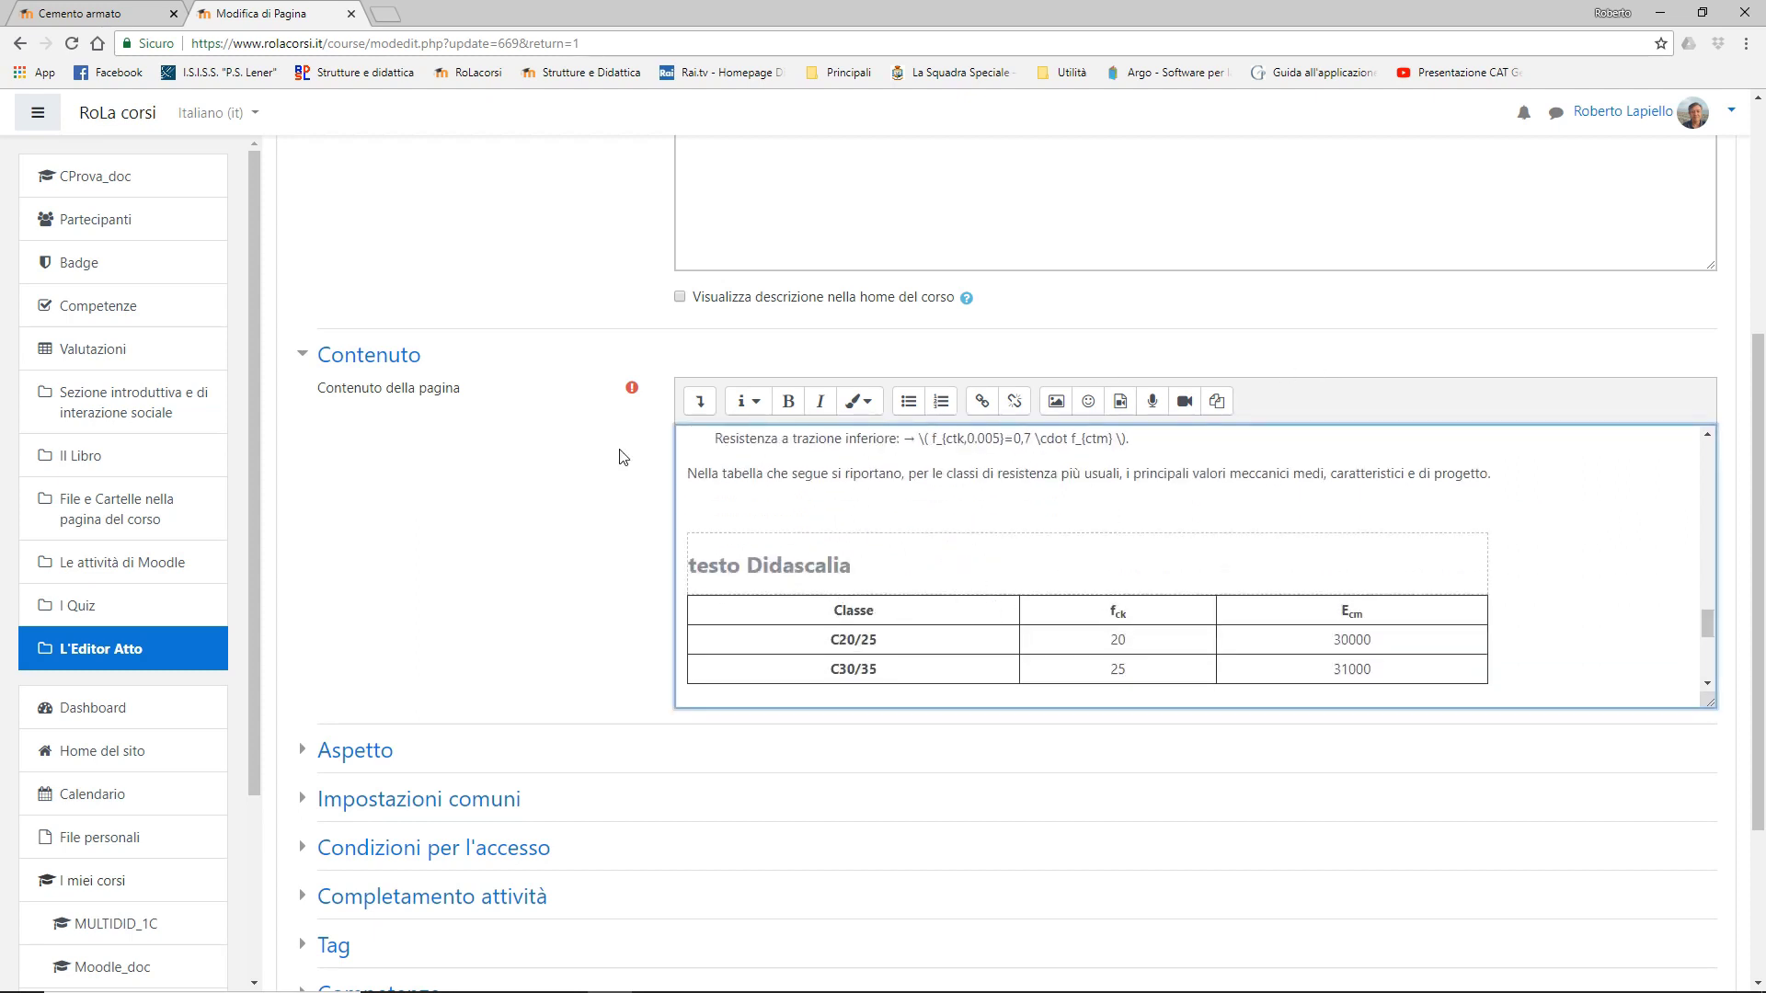
- Show the HTML source of the page content and examine the markup of the table and its caption
{"action": "left_click", "coordinate": [700, 401]}
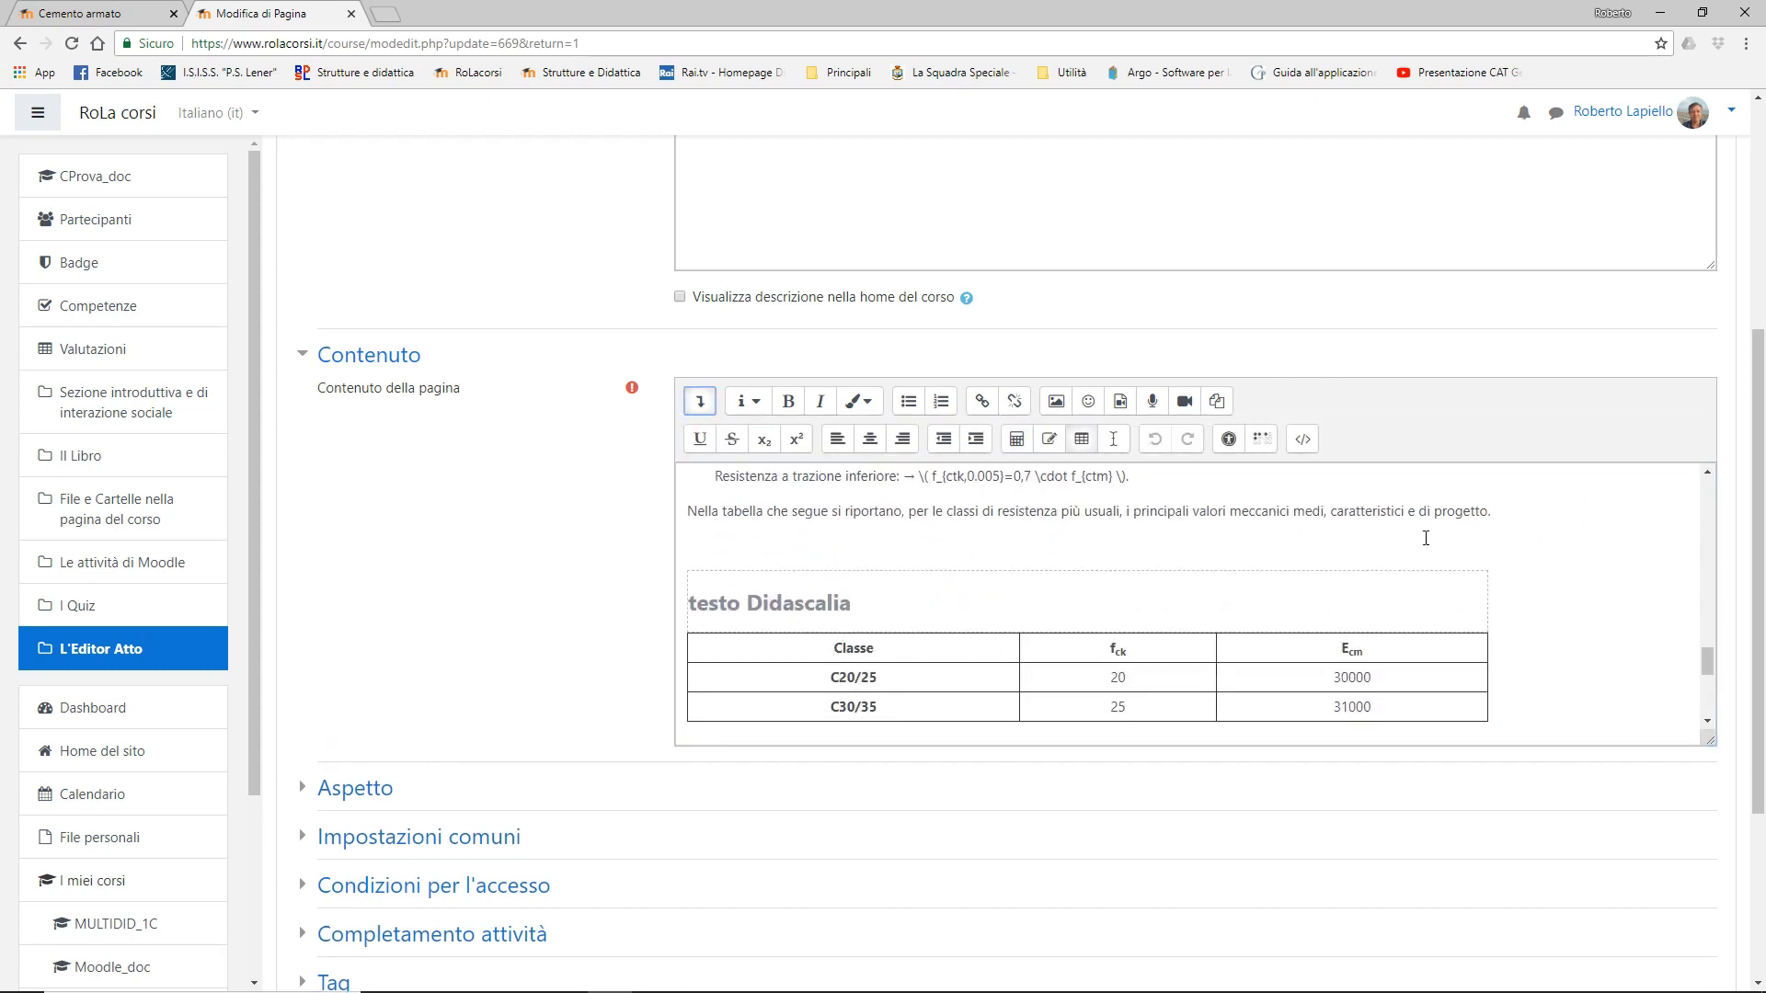
{"action": "left_click", "coordinate": [1302, 439]}
{"action": "scroll", "coordinate": [1198, 633], "scroll_direction": "down", "scroll_amount": 3}
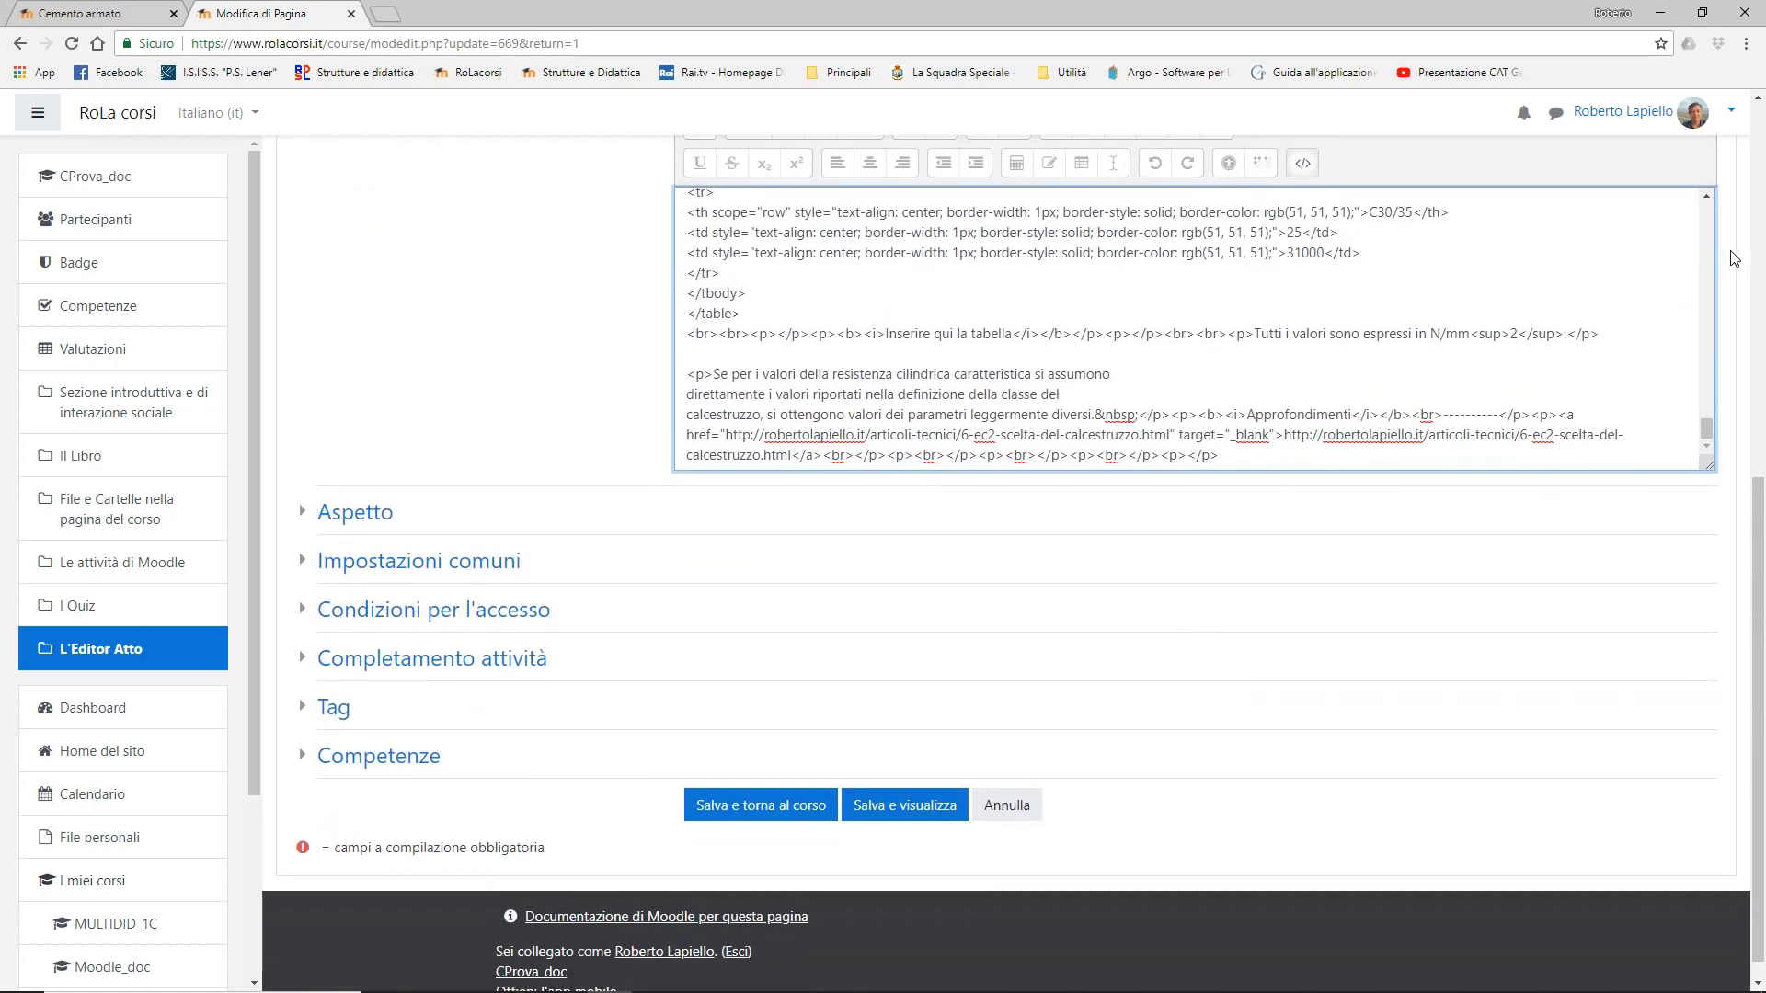
{"action": "scroll", "coordinate": [925, 378], "scroll_direction": "up", "scroll_amount": 2}
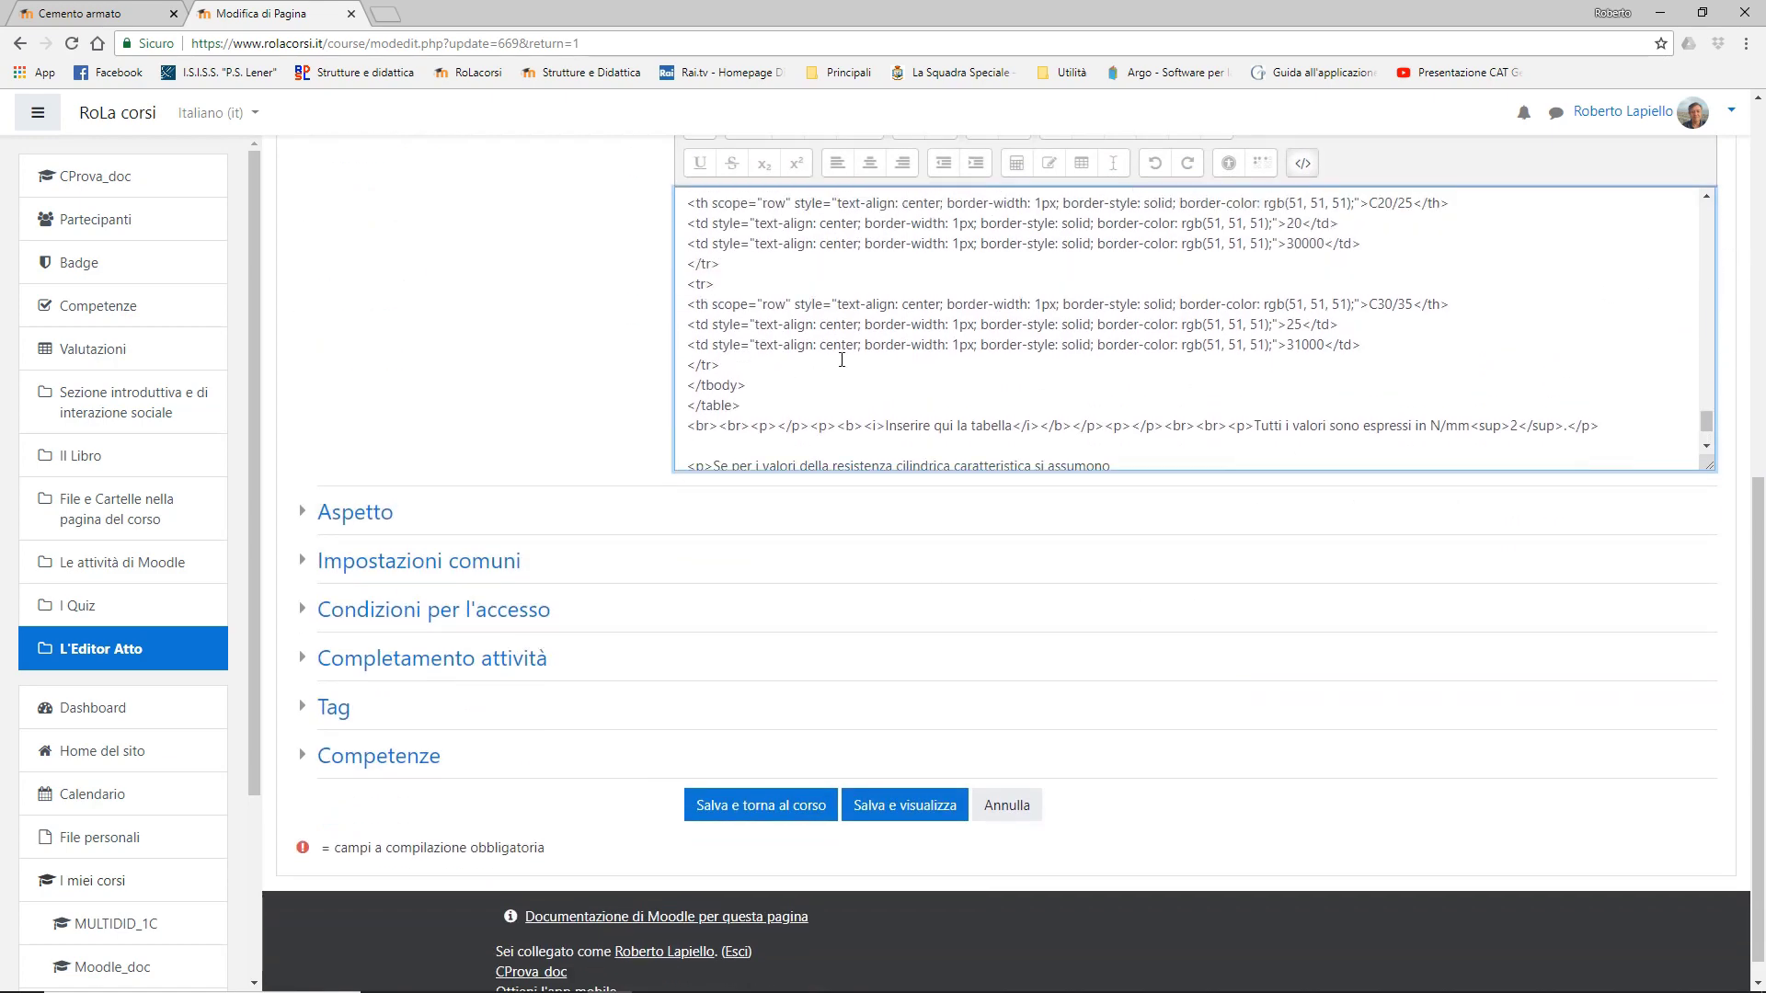
{"action": "scroll", "coordinate": [934, 418], "scroll_direction": "up", "scroll_amount": 6}
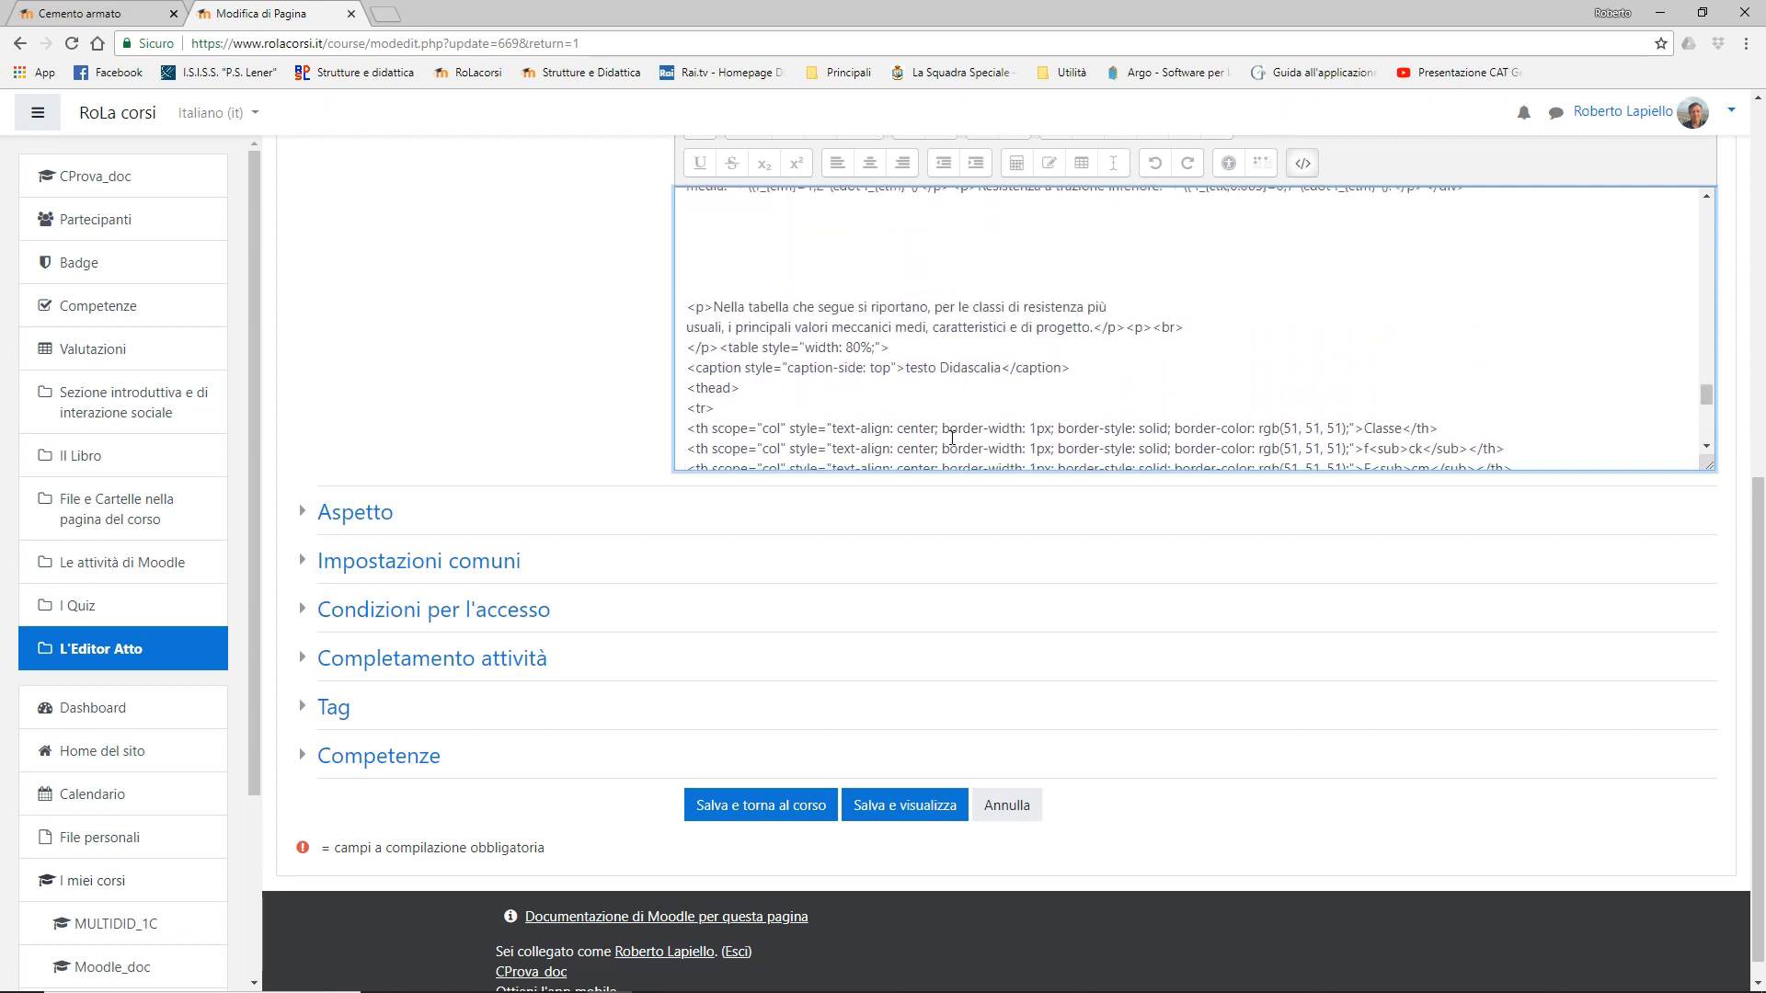
{"action": "scroll", "coordinate": [952, 438], "scroll_direction": "up", "scroll_amount": 2}
{"action": "scroll", "coordinate": [957, 440], "scroll_direction": "down", "scroll_amount": 2}
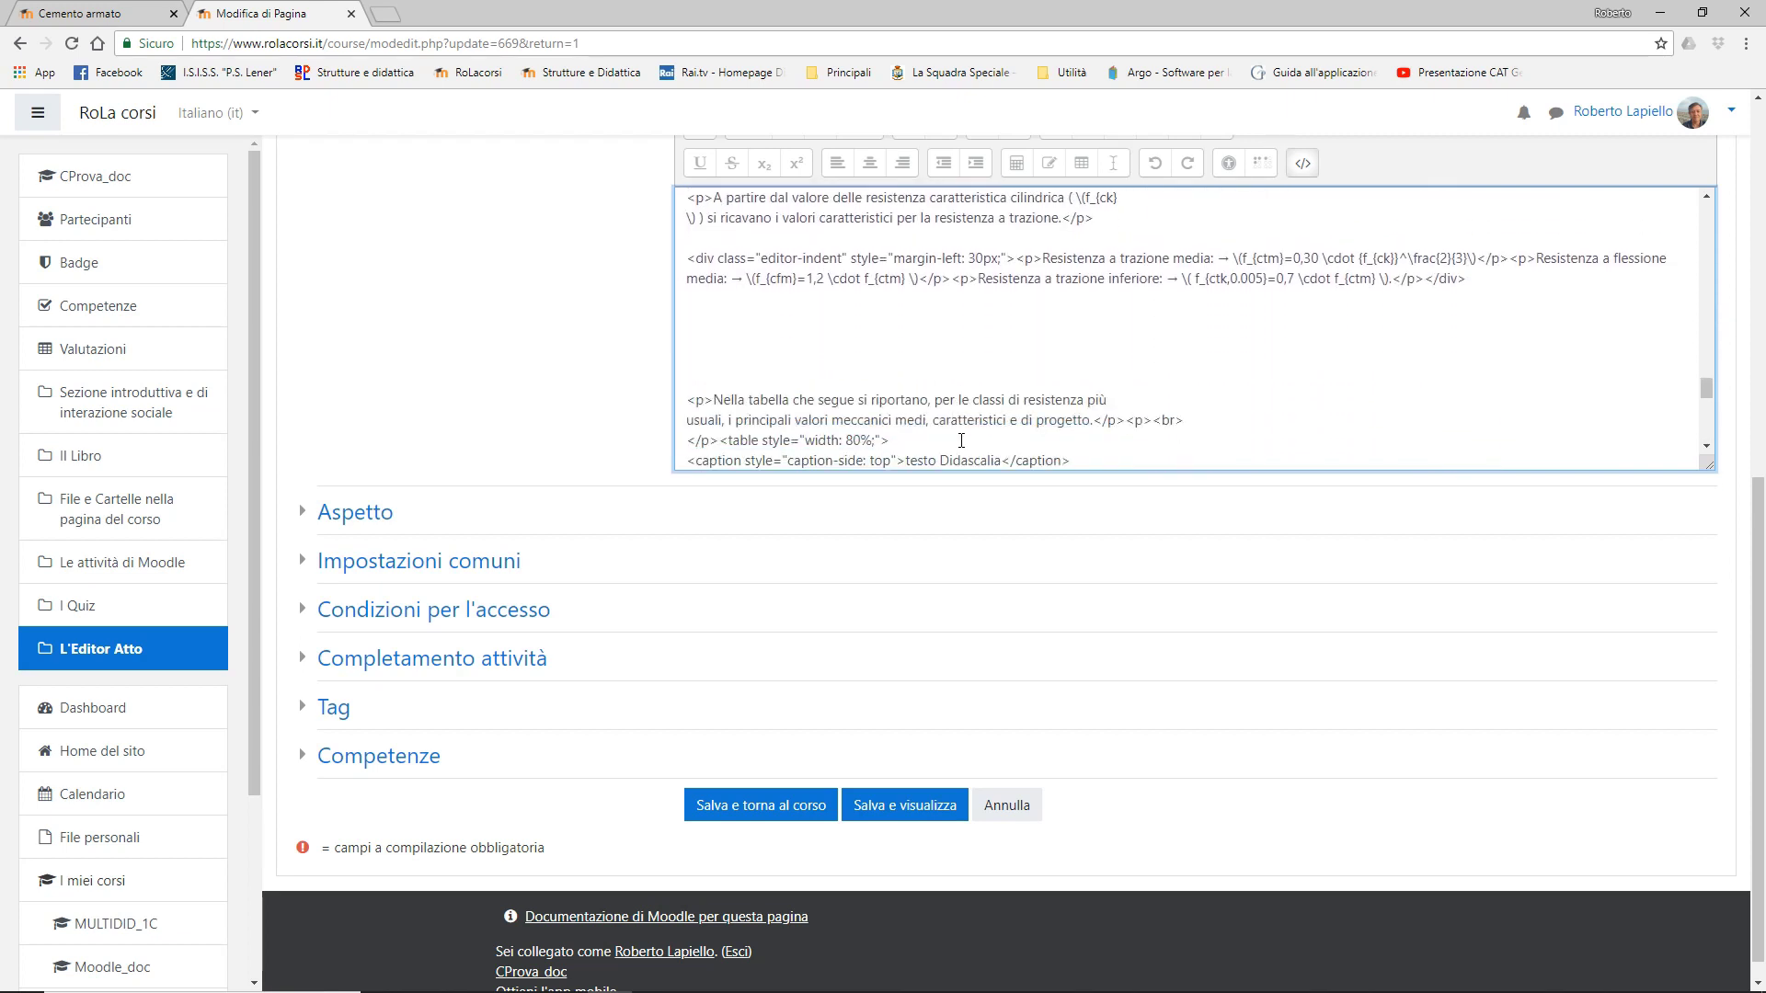
- Return from the HTML source to the formatted page content and place the cursor on the empty line below "Inserire qui la tabella"
{"action": "left_click", "coordinate": [1298, 167]}
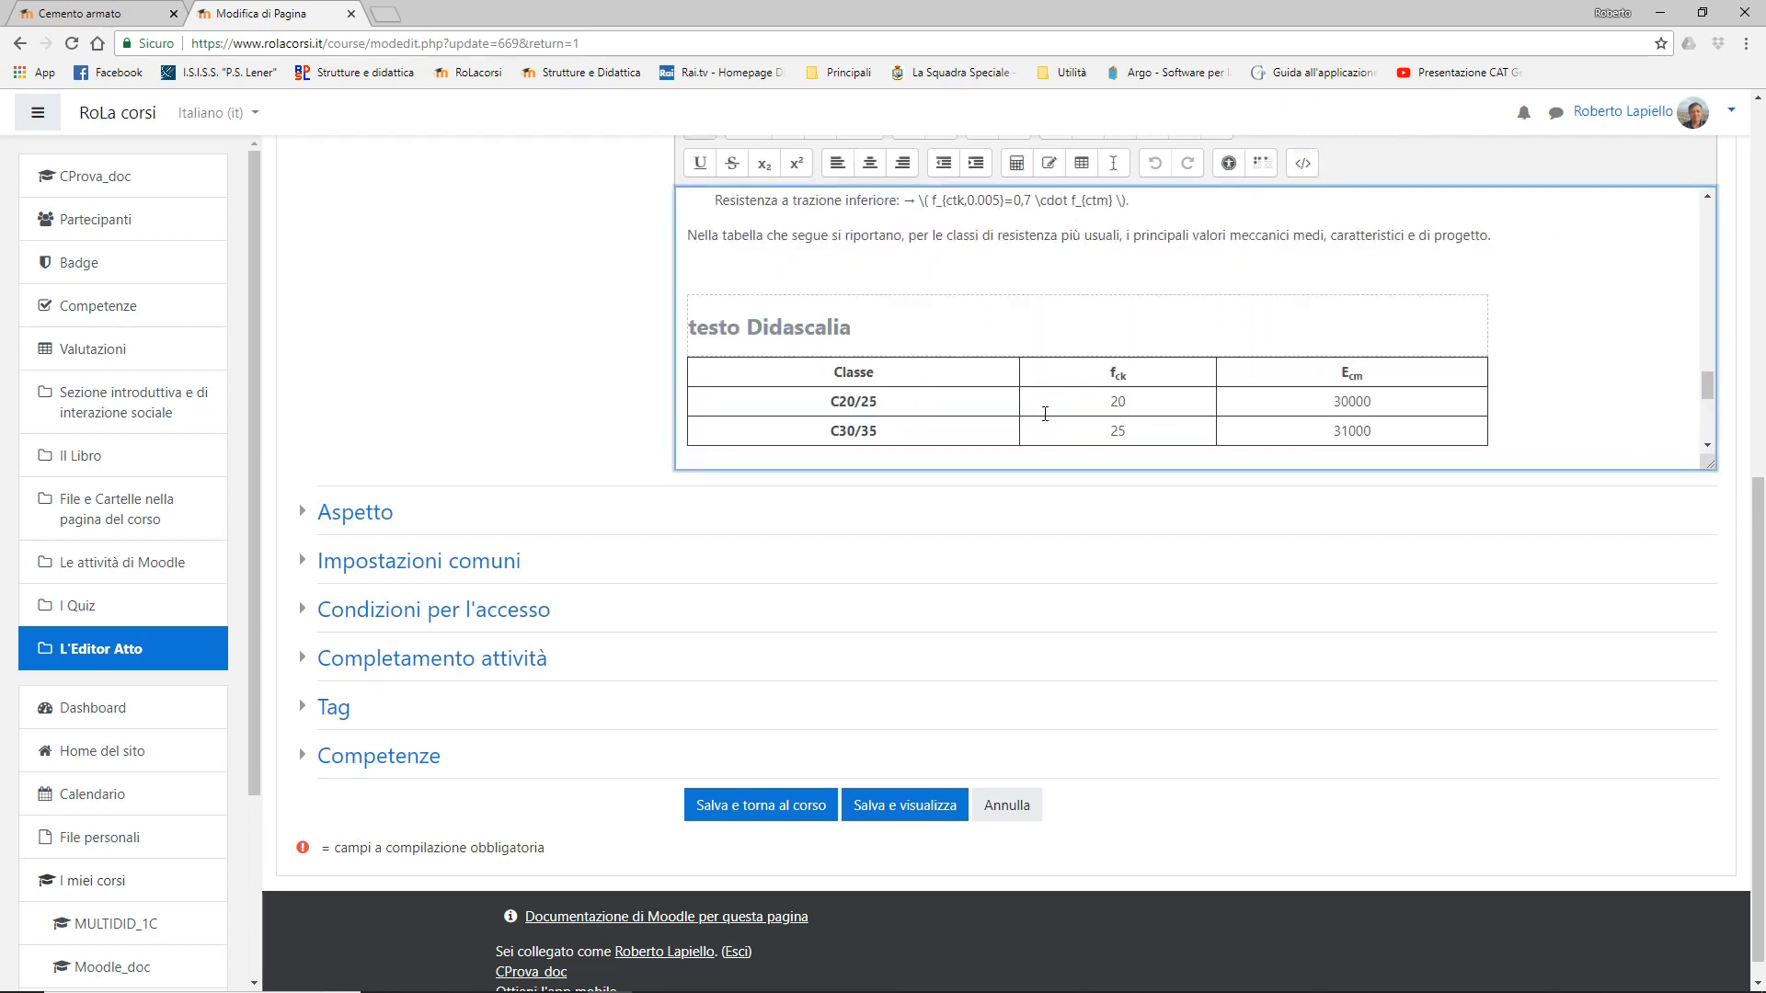
{"action": "scroll", "coordinate": [917, 328], "scroll_direction": "down", "scroll_amount": 4}
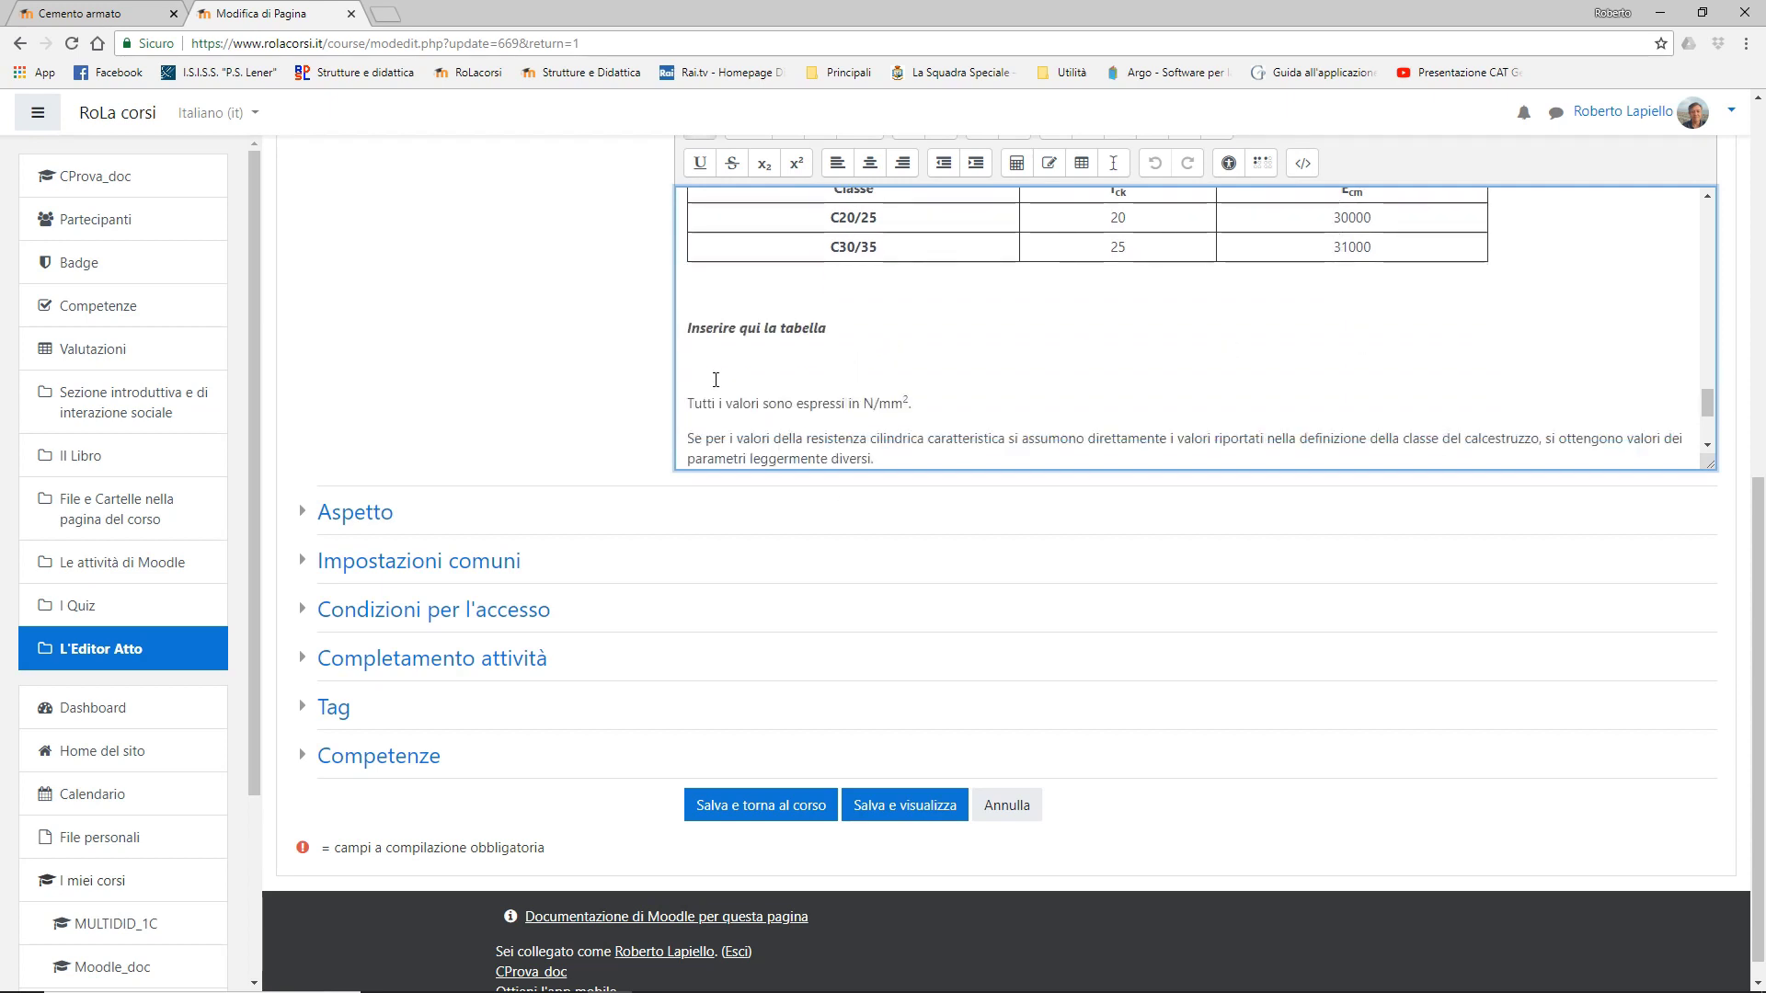
{"action": "left_click", "coordinate": [696, 360]}
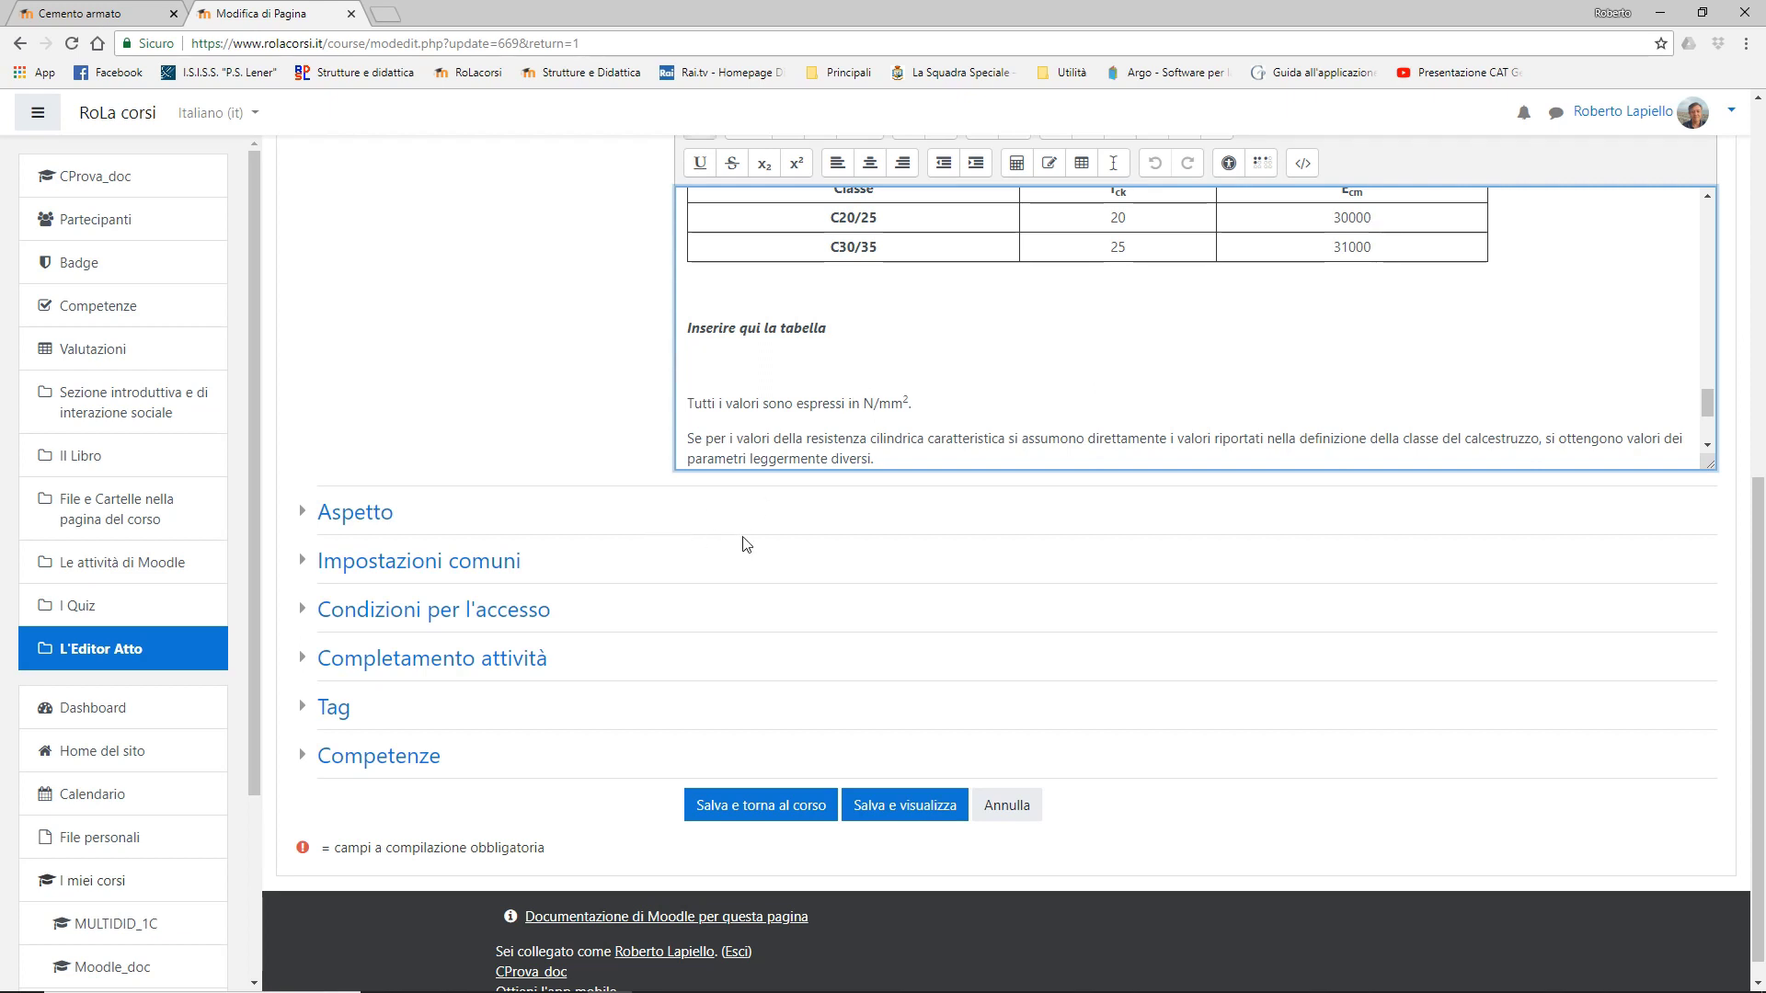
- Switch to the Word document "Contenuto pagina in word" and select the whole table of concrete classes
{"action": "mouse_move", "coordinate": [504, 977]}
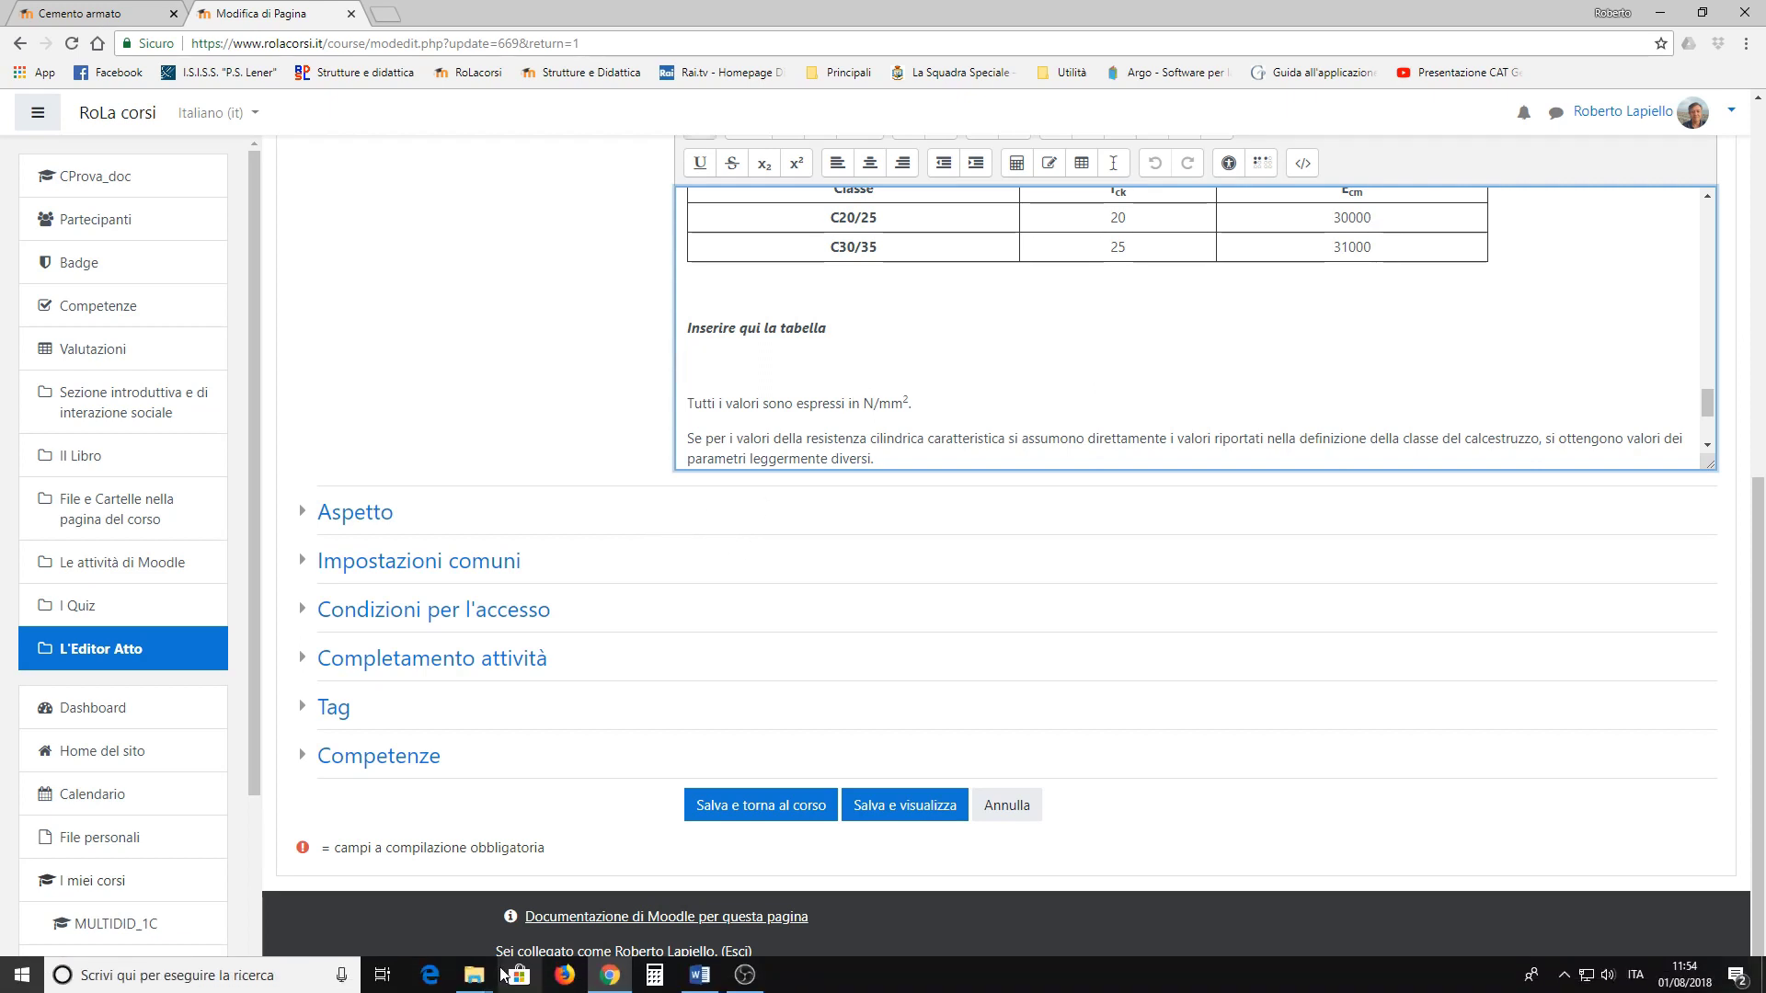
{"action": "left_click", "coordinate": [697, 977]}
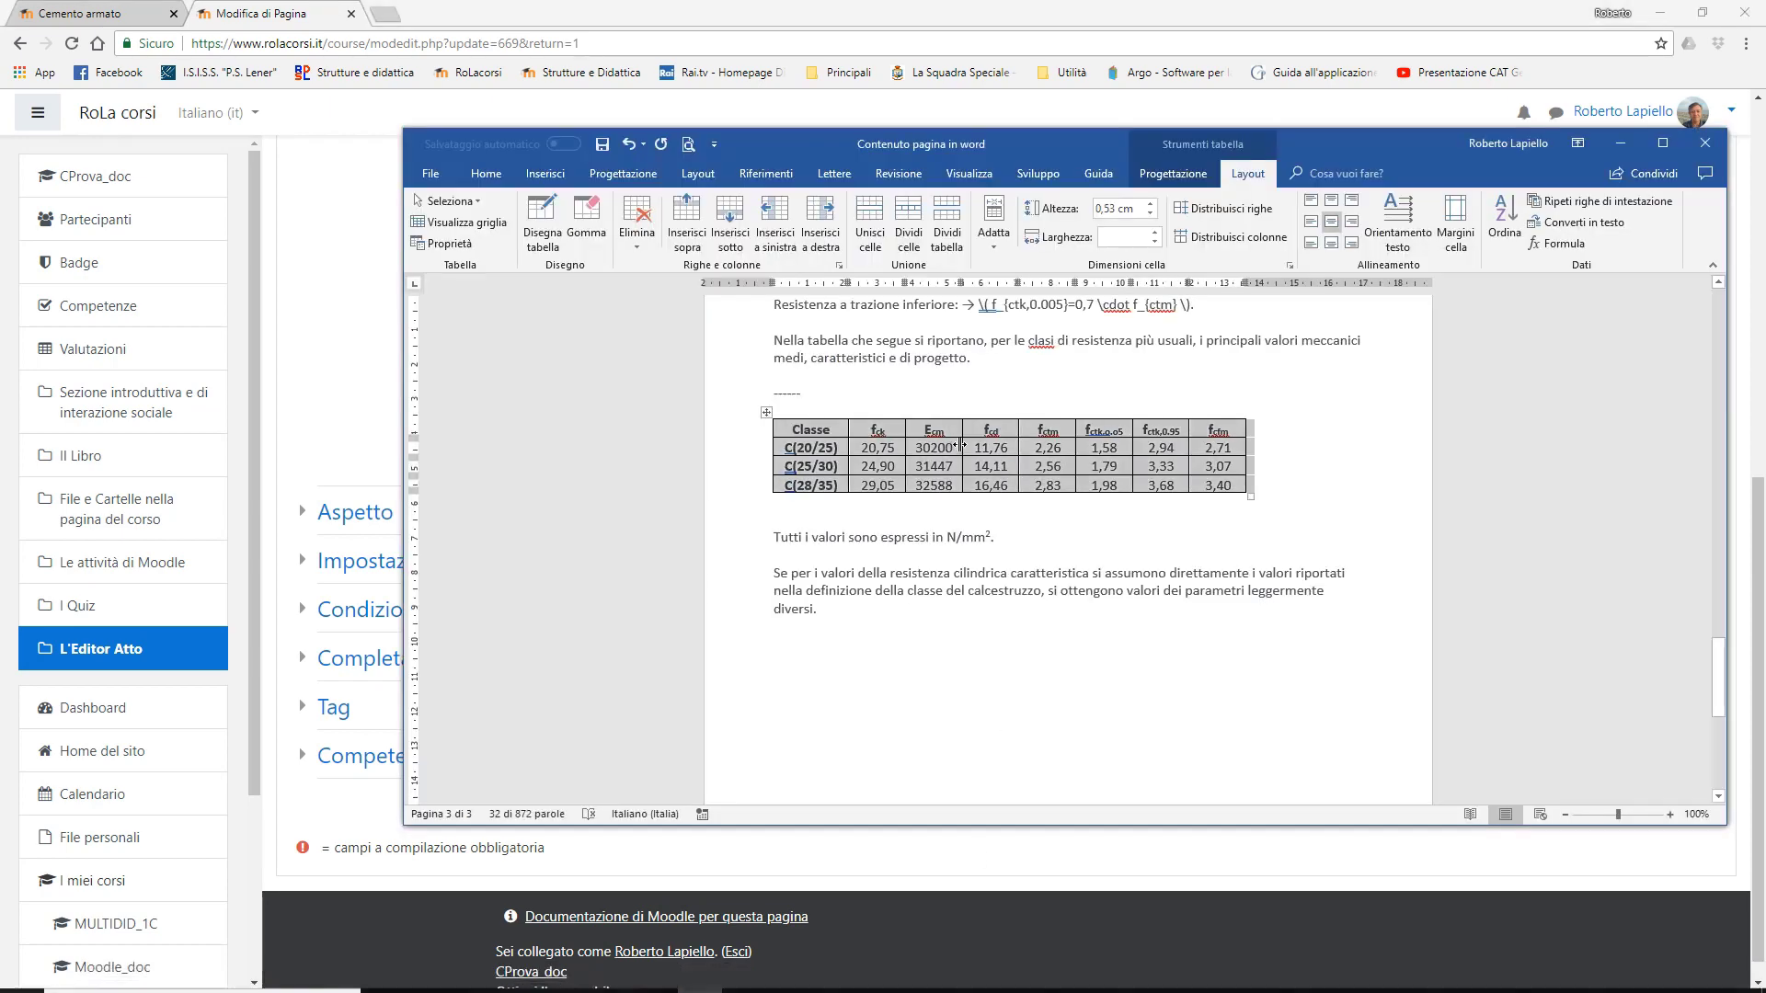
{"action": "left_click", "coordinate": [1069, 522]}
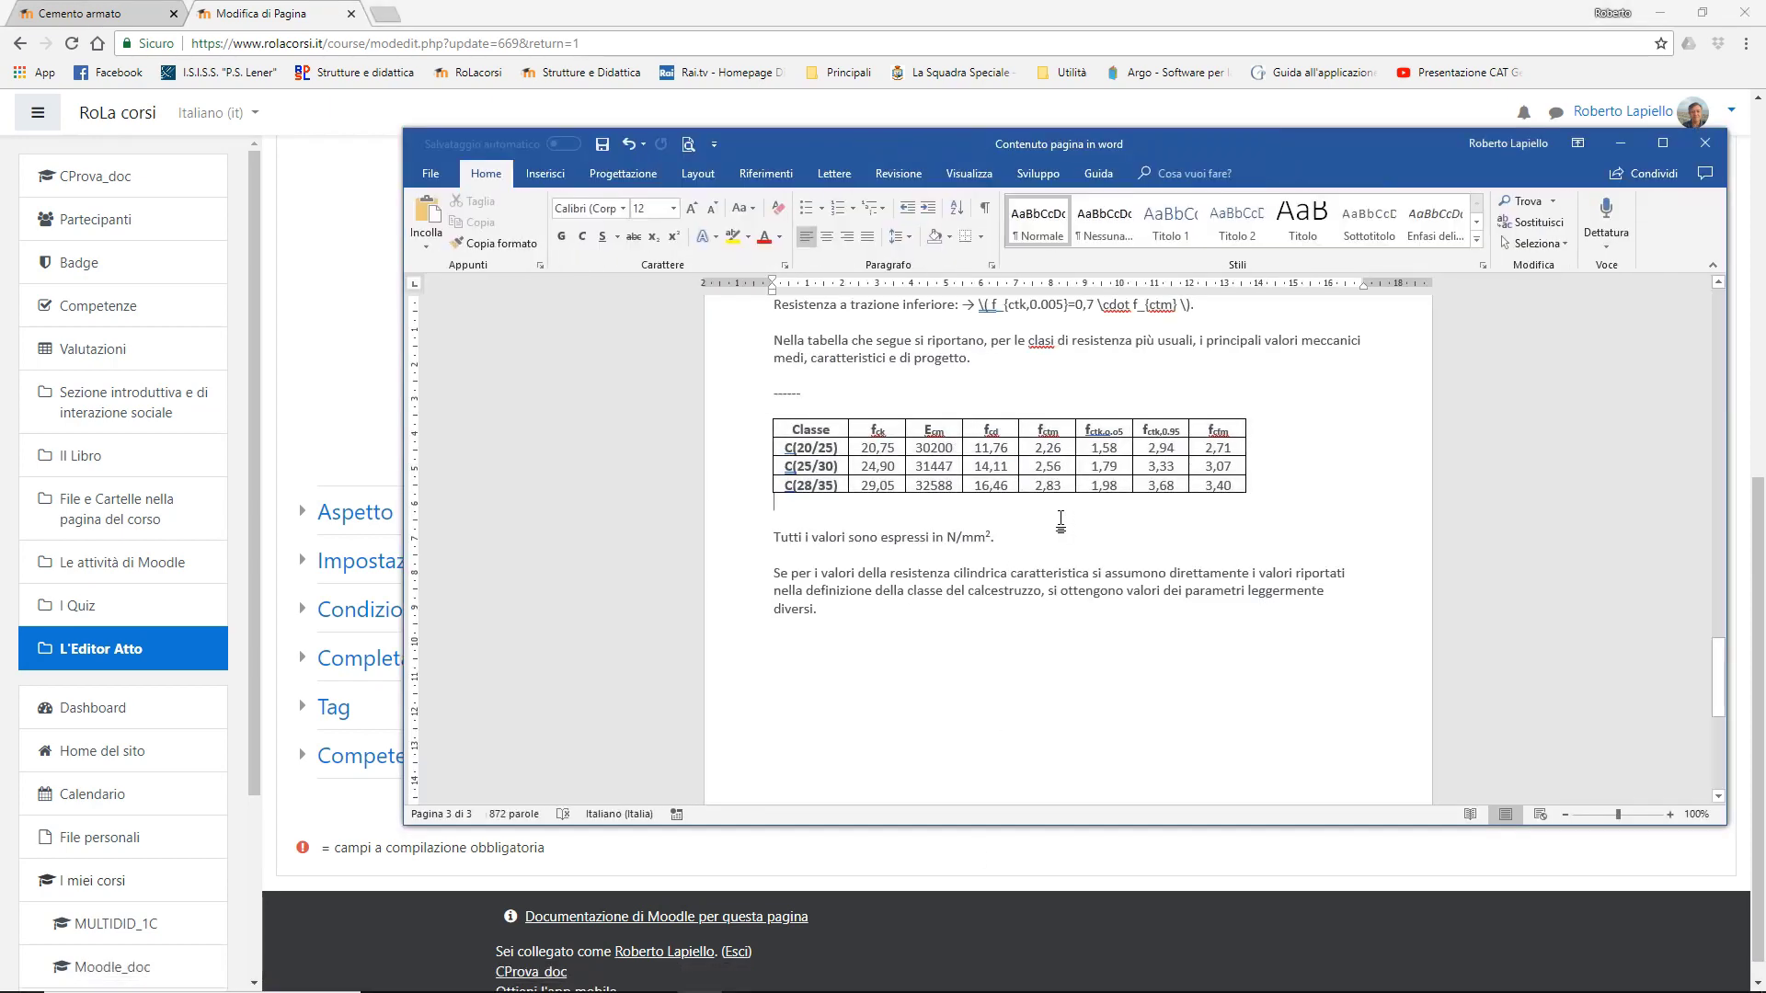
{"action": "left_click_drag", "start_coordinate": [784, 432], "coordinate": [1215, 476]}
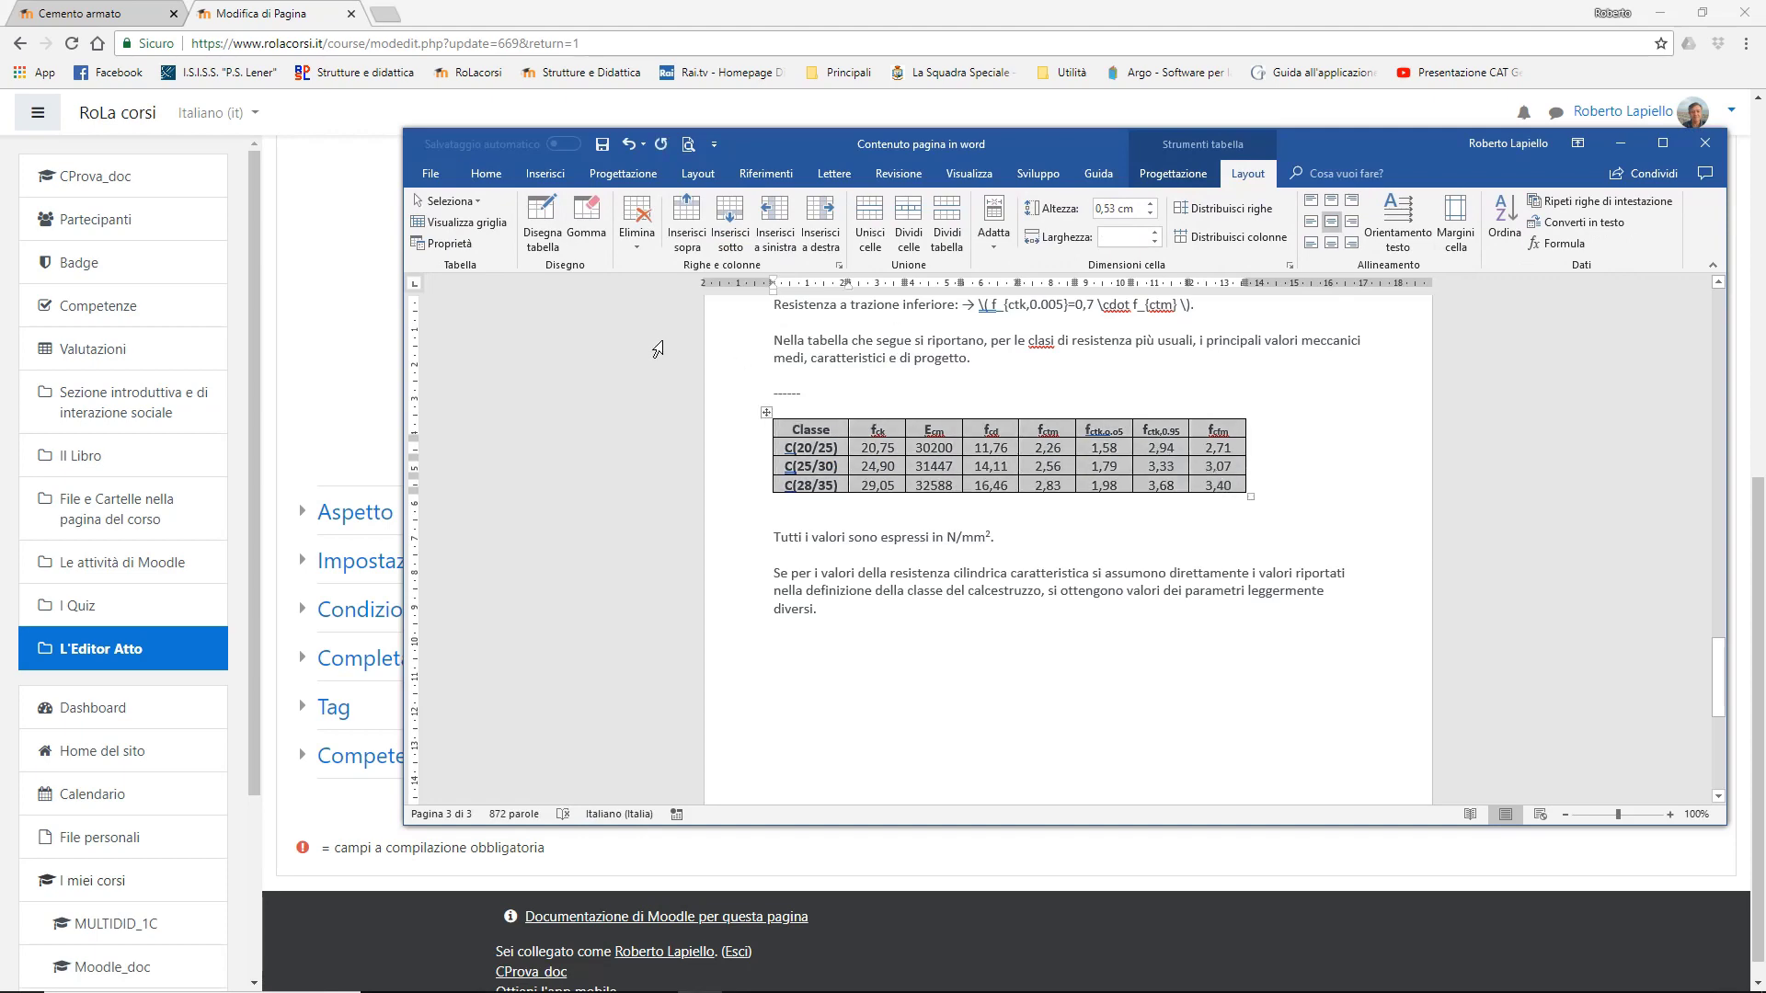
- Set the Word table's left indent to 0 cm in its table properties and review its column width settings
{"action": "left_click", "coordinate": [445, 243]}
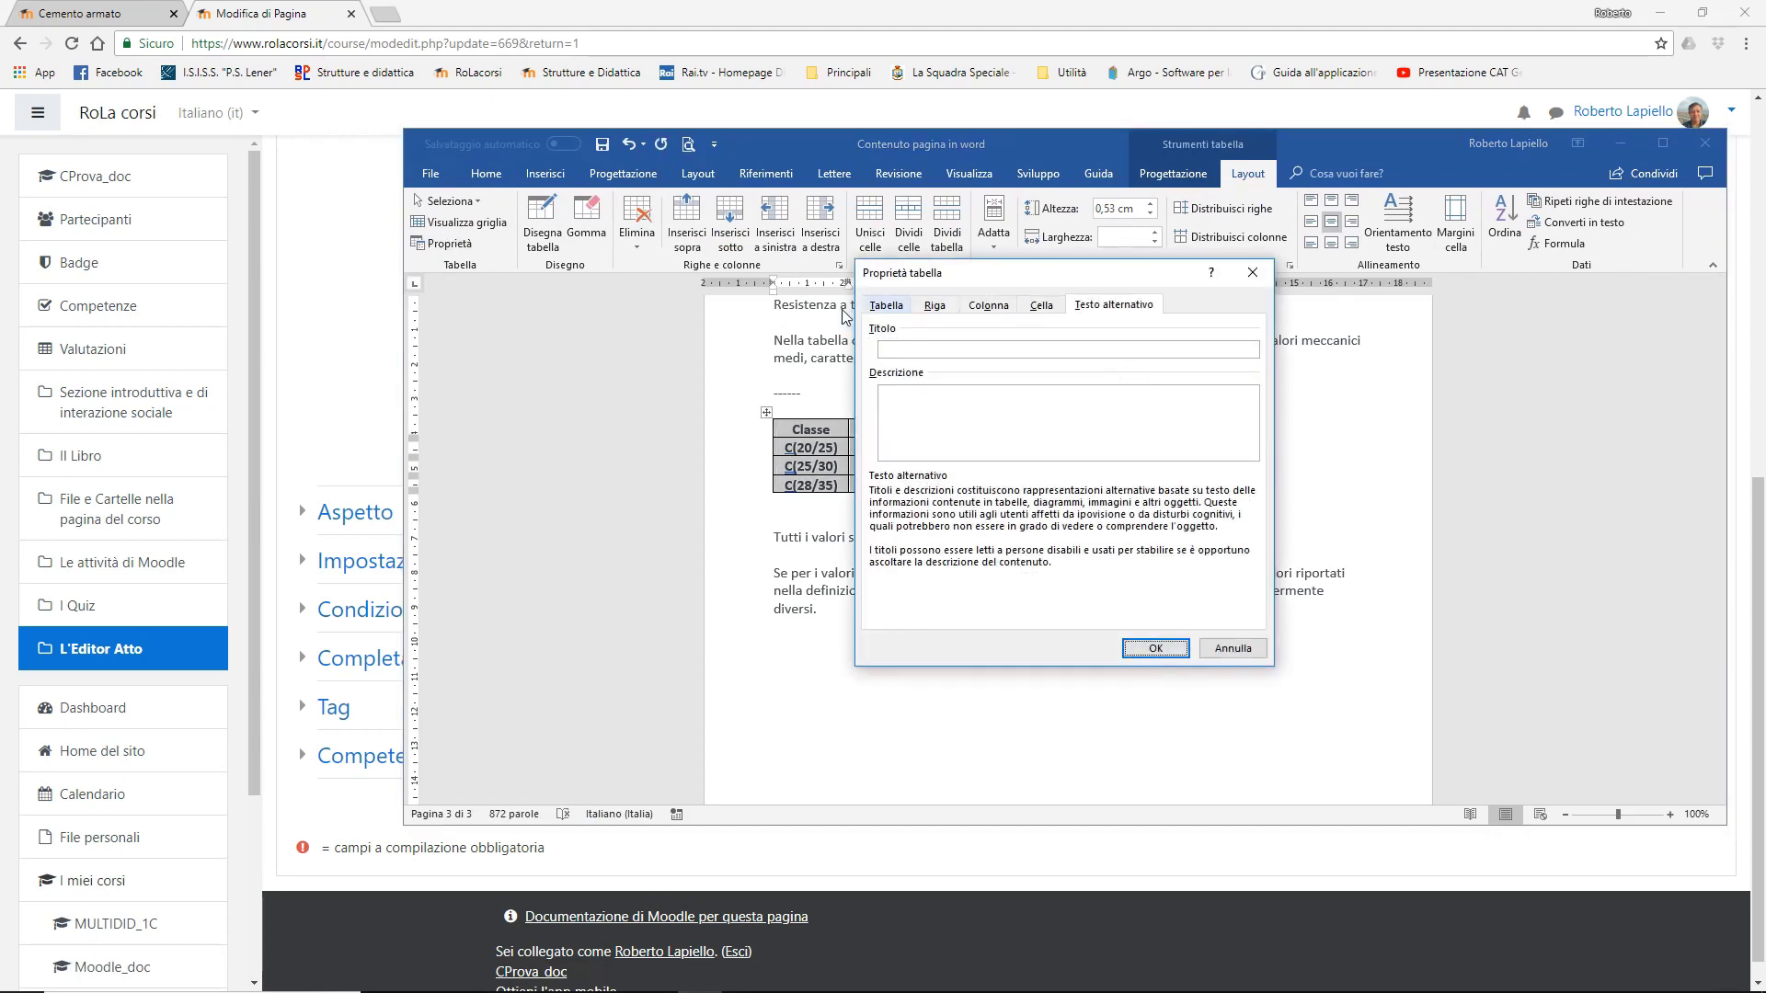
{"action": "left_click", "coordinate": [886, 306]}
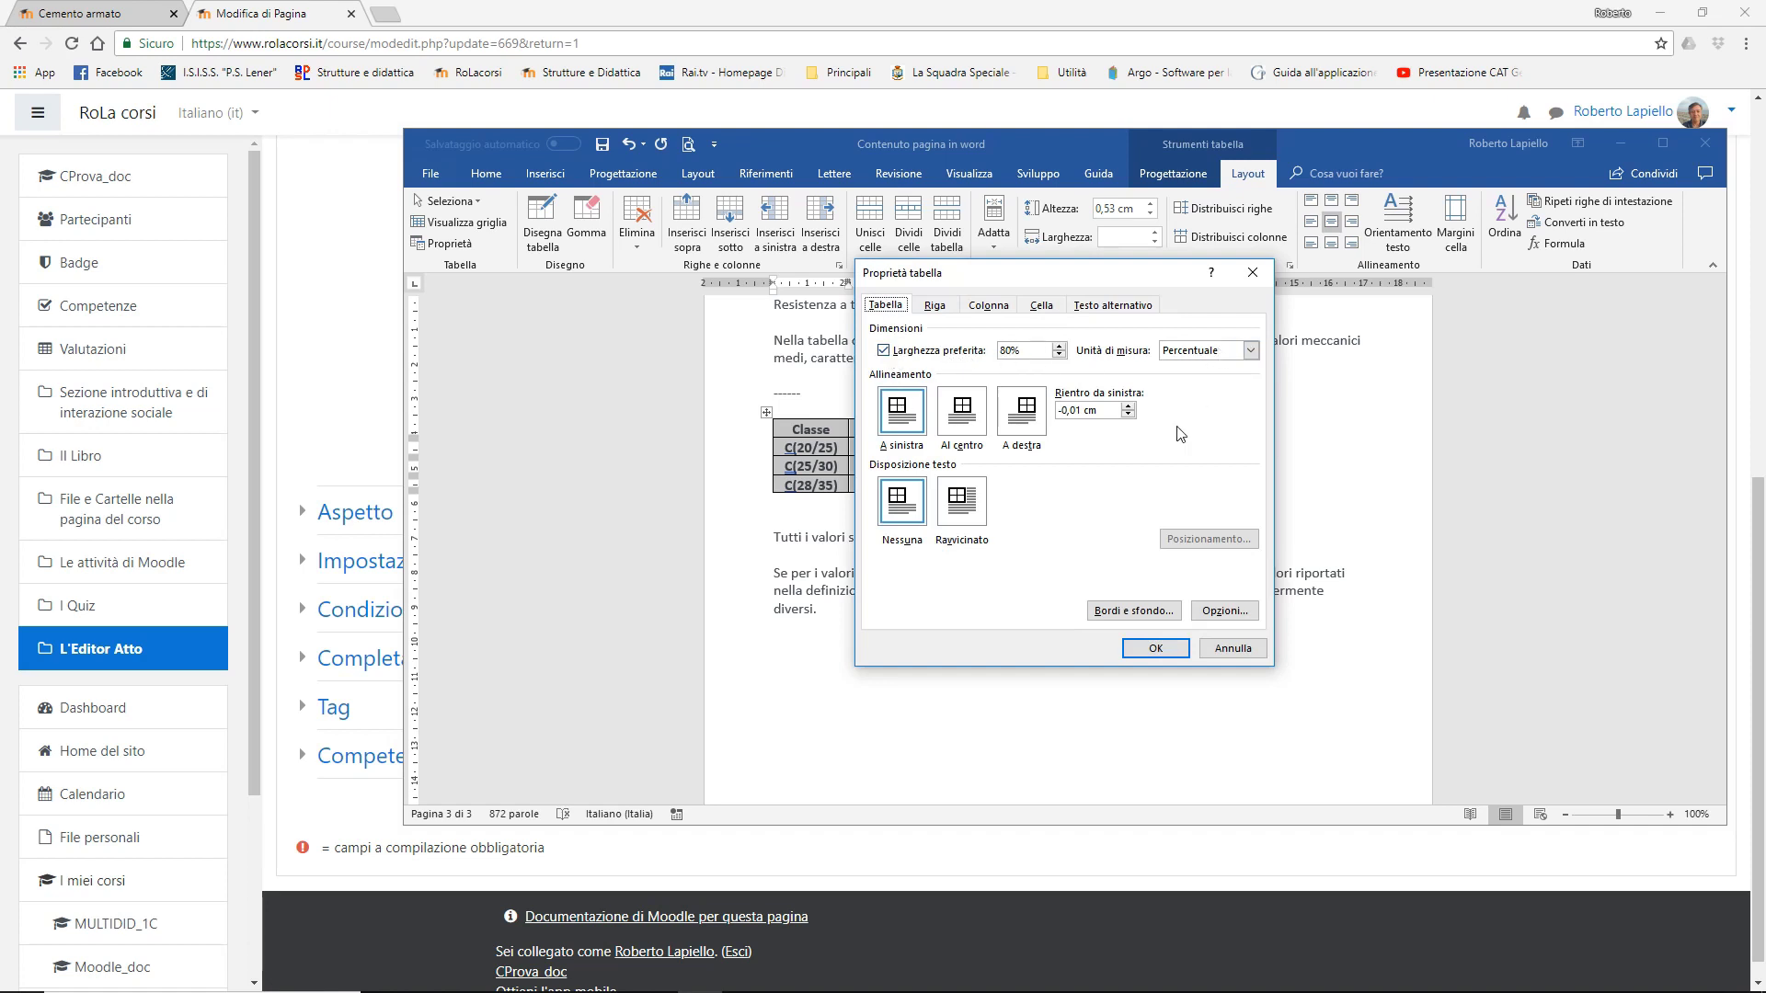
{"action": "left_click", "coordinate": [1128, 415]}
{"action": "left_click", "coordinate": [1128, 407]}
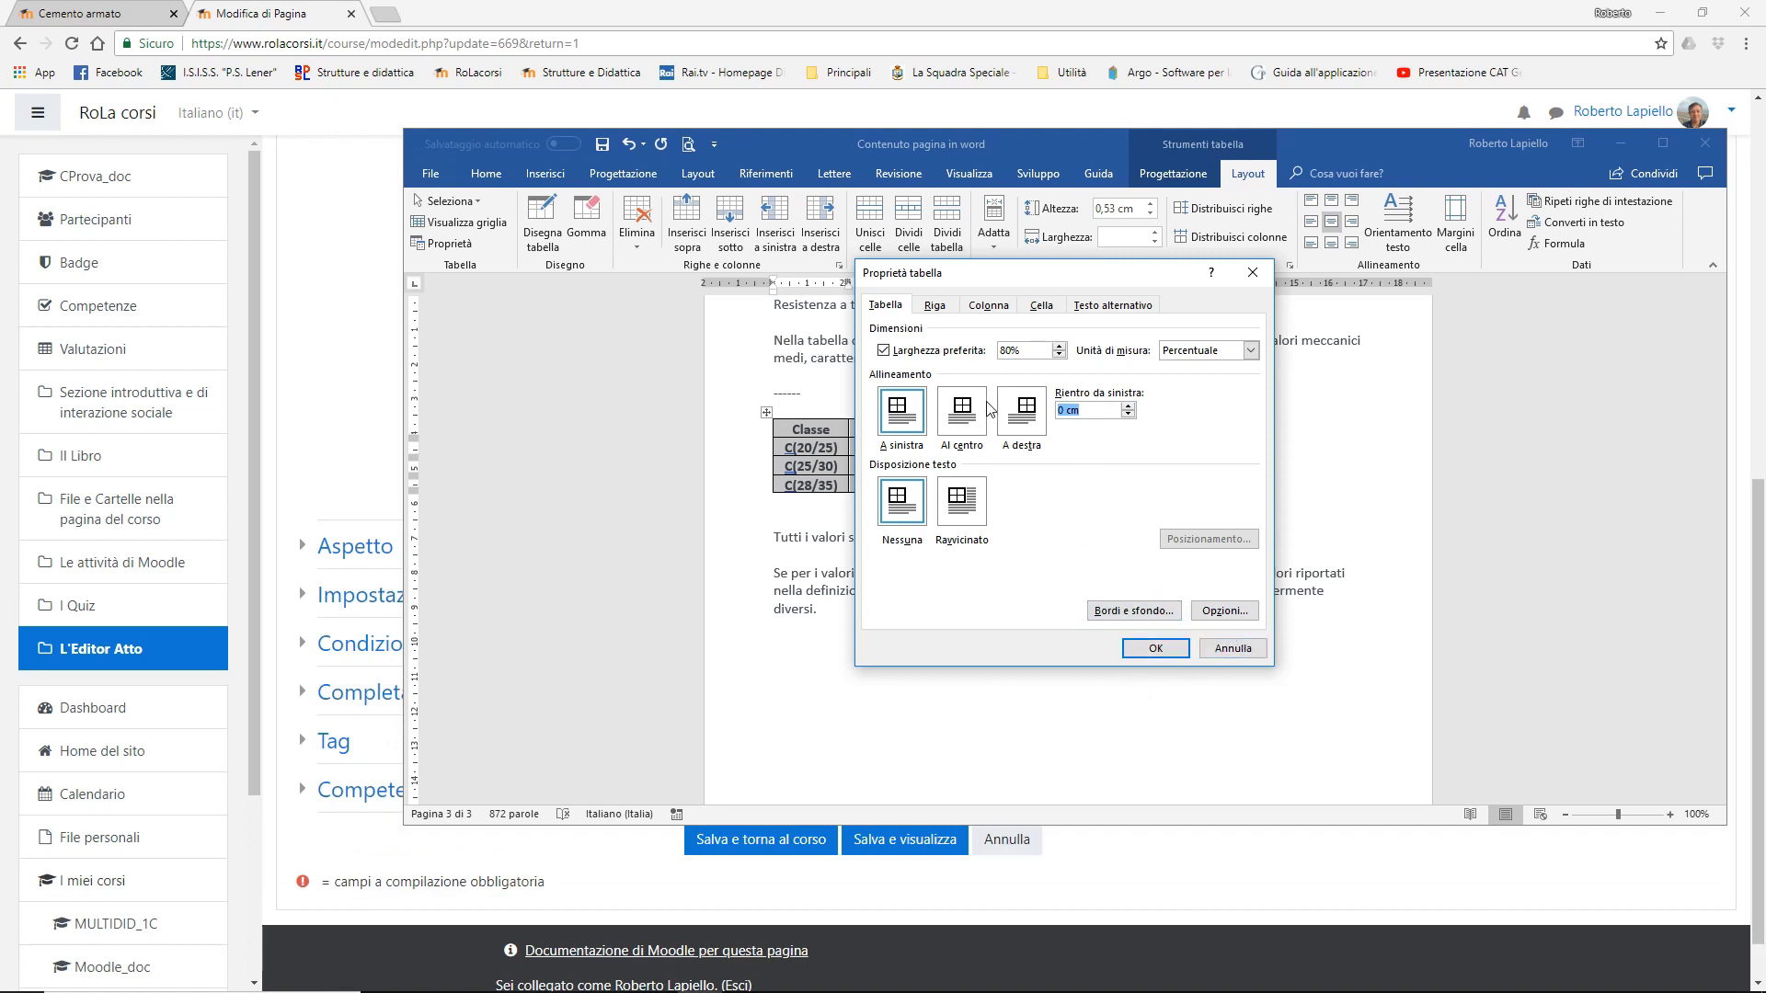
{"action": "left_click", "coordinate": [1005, 306]}
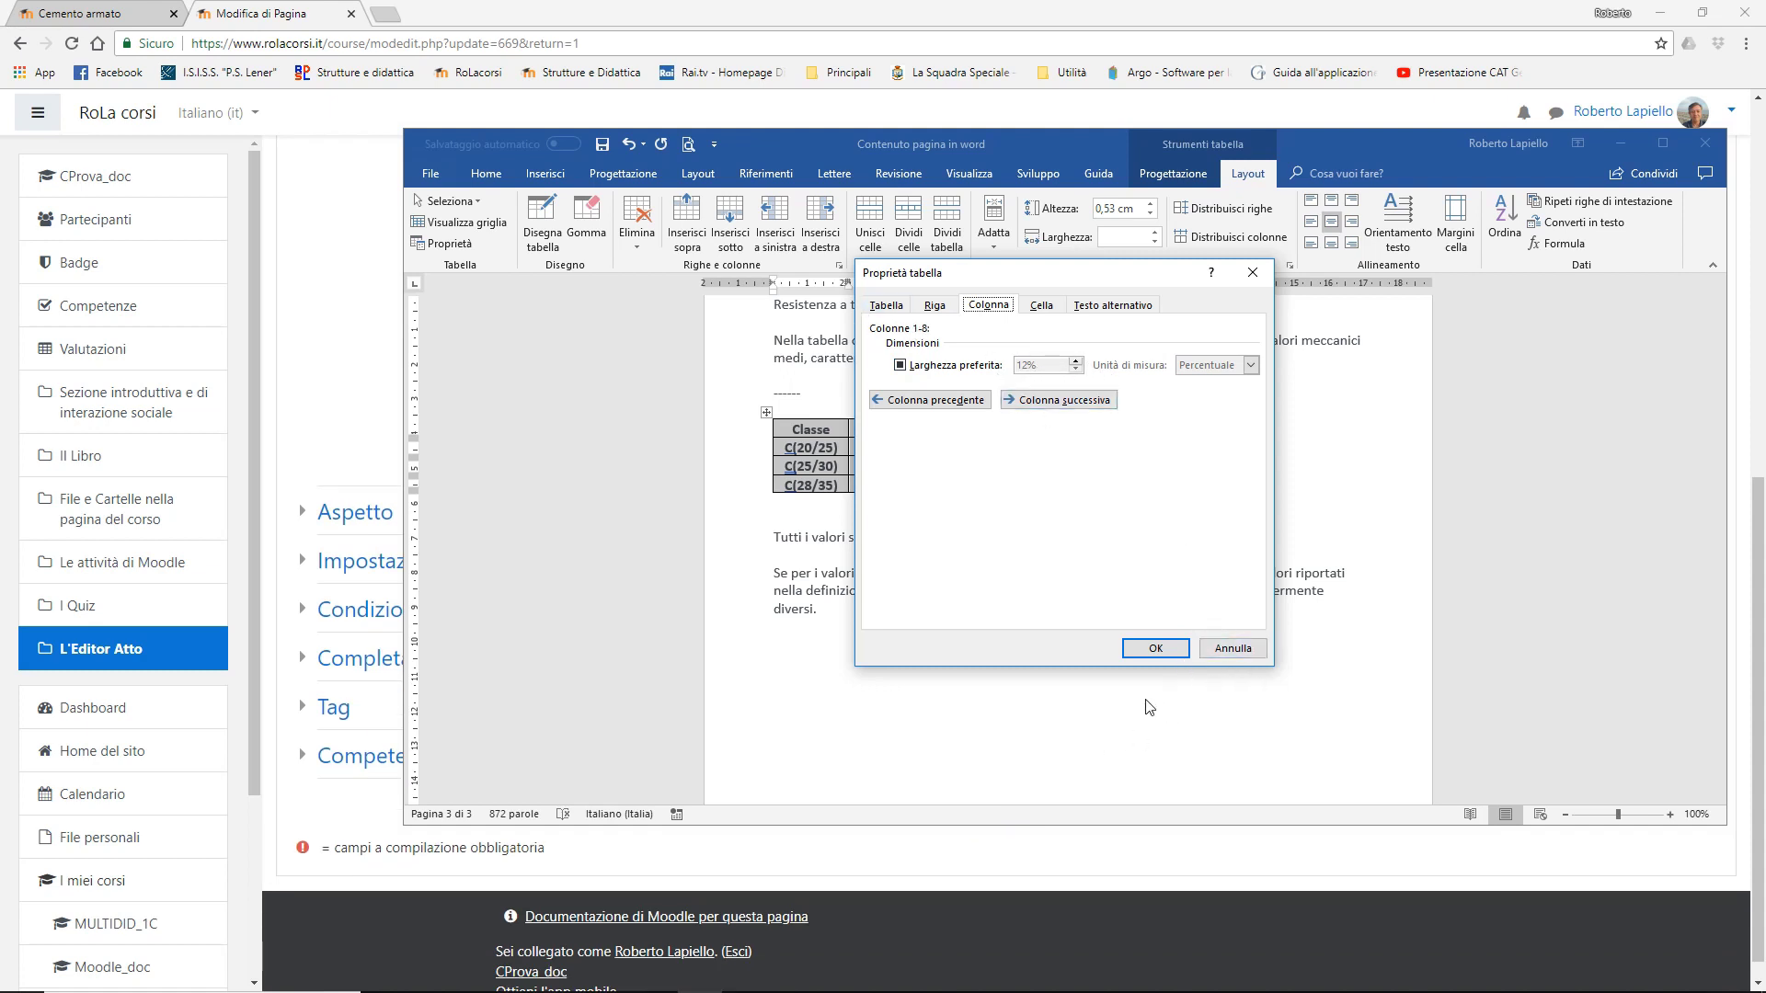
{"action": "left_click", "coordinate": [1159, 655]}
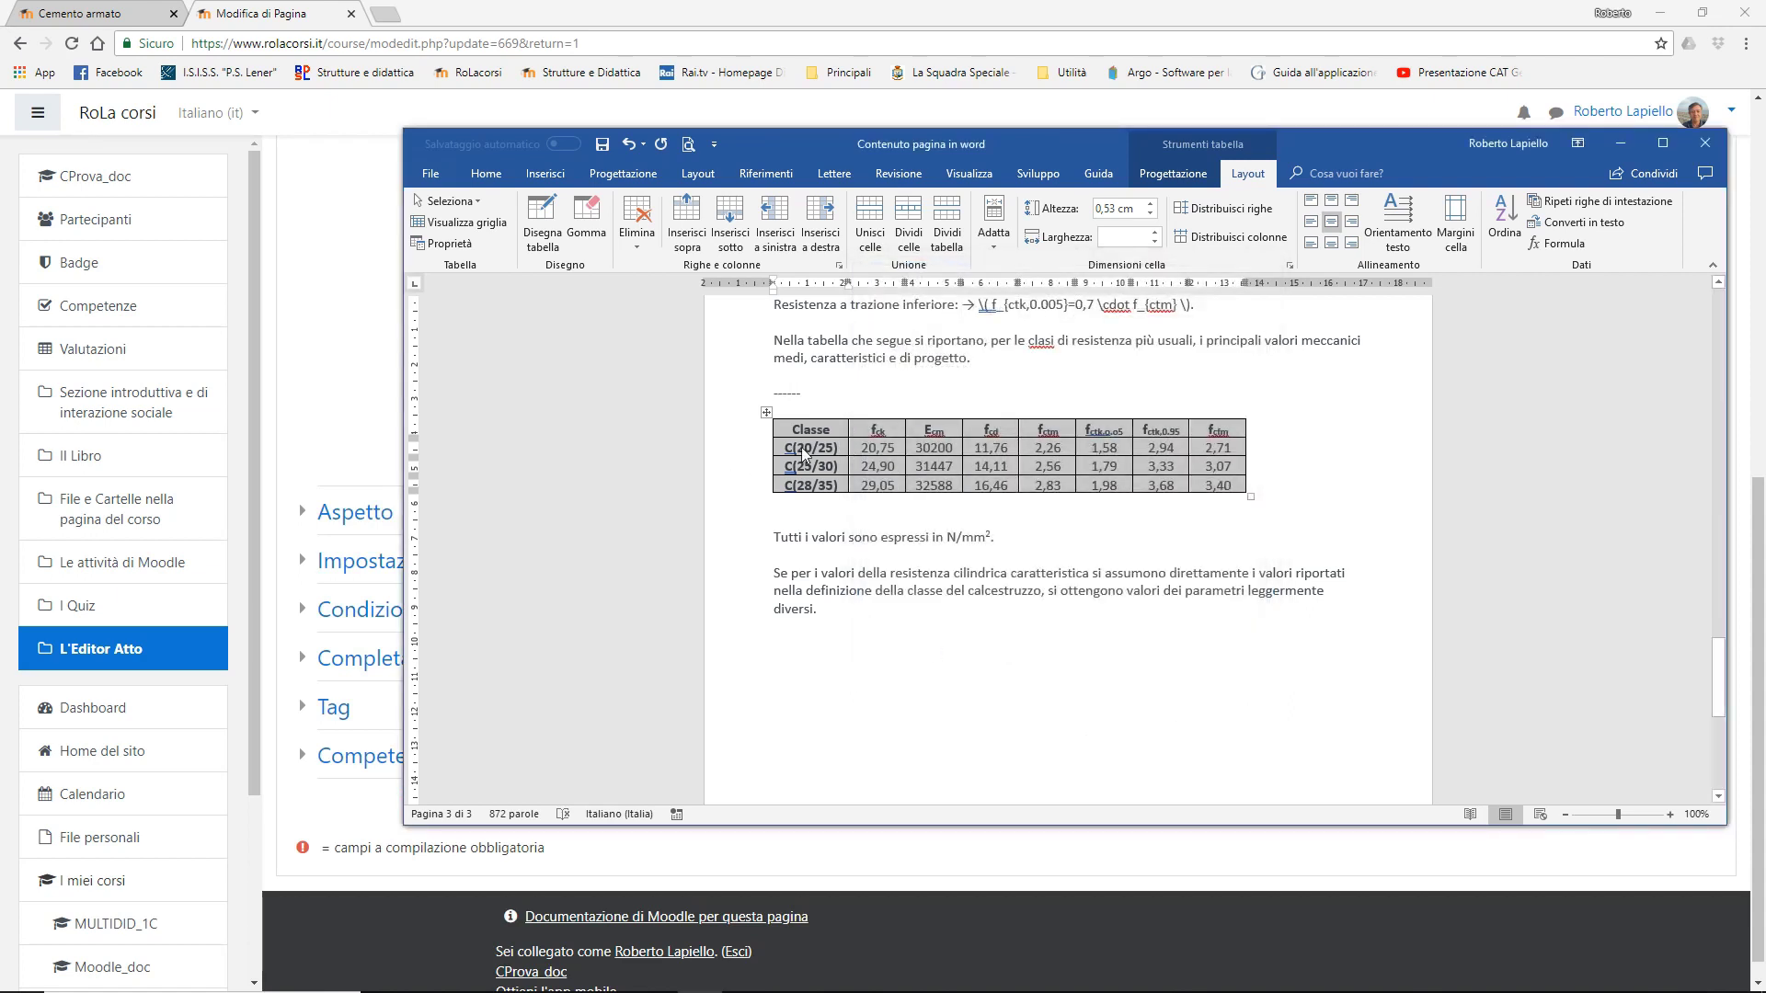
- Switch back to Chrome and paste the Word table into the page content below "Inserire qui la tabella"
{"action": "left_click", "coordinate": [372, 372]}
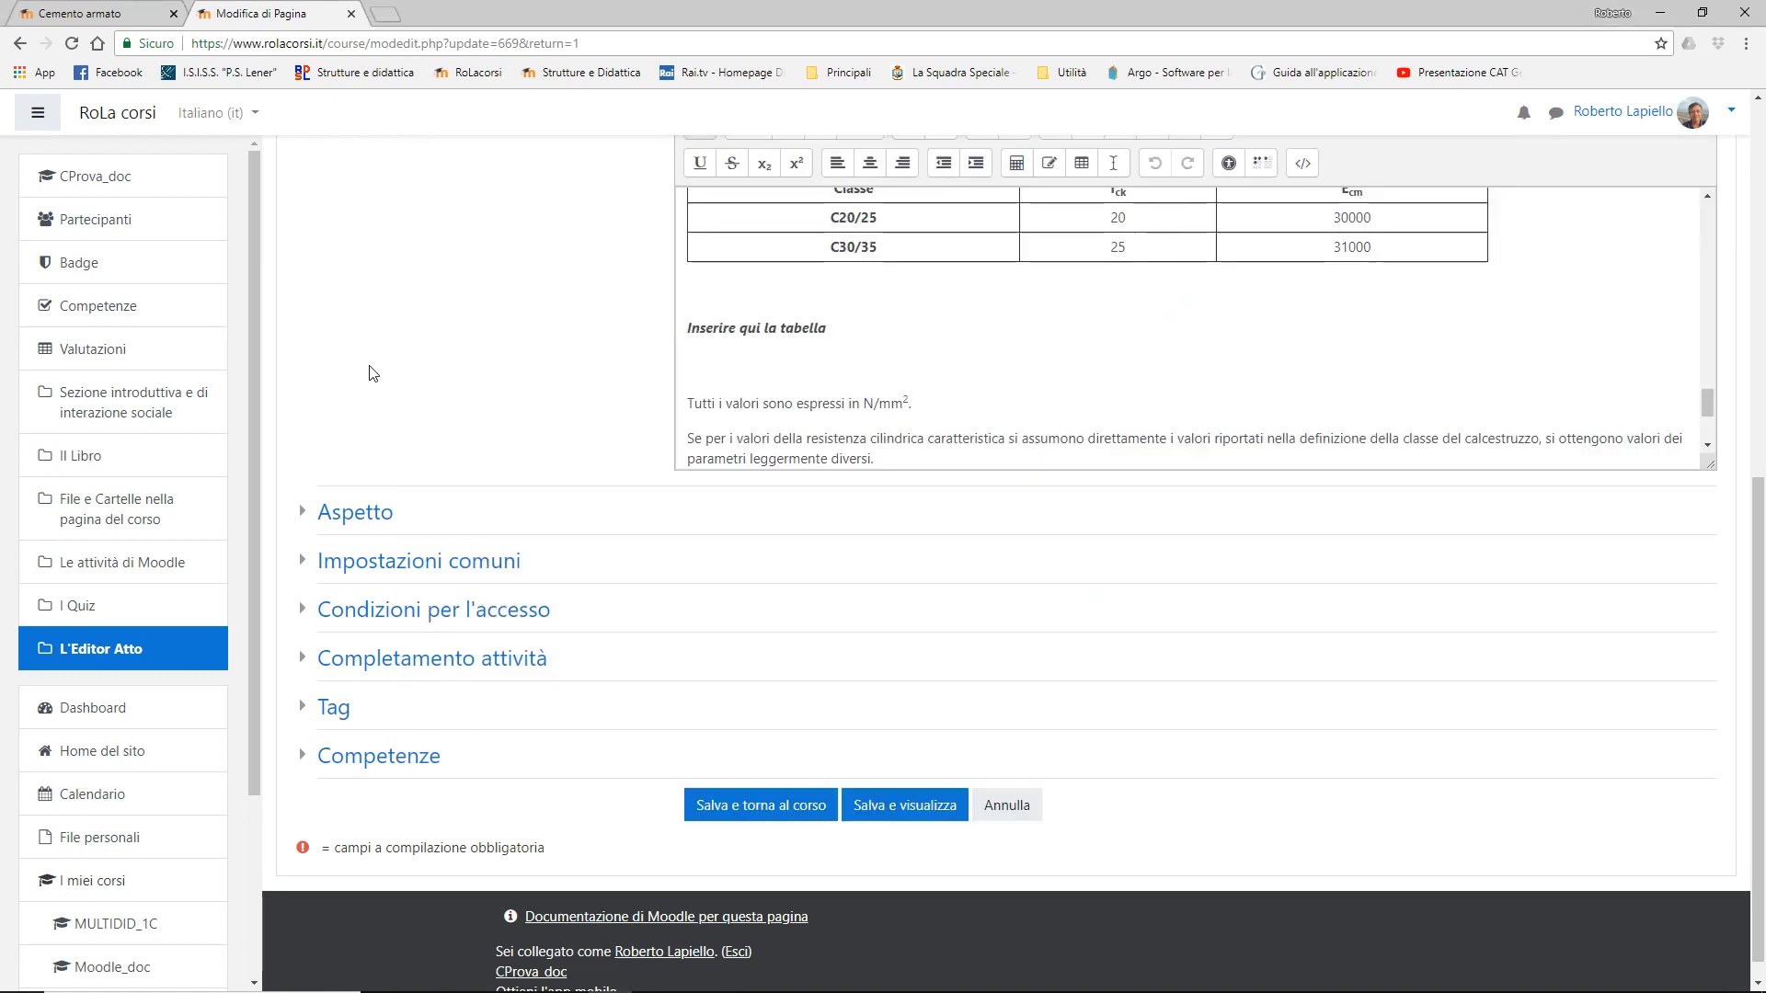
{"action": "left_click", "coordinate": [696, 364]}
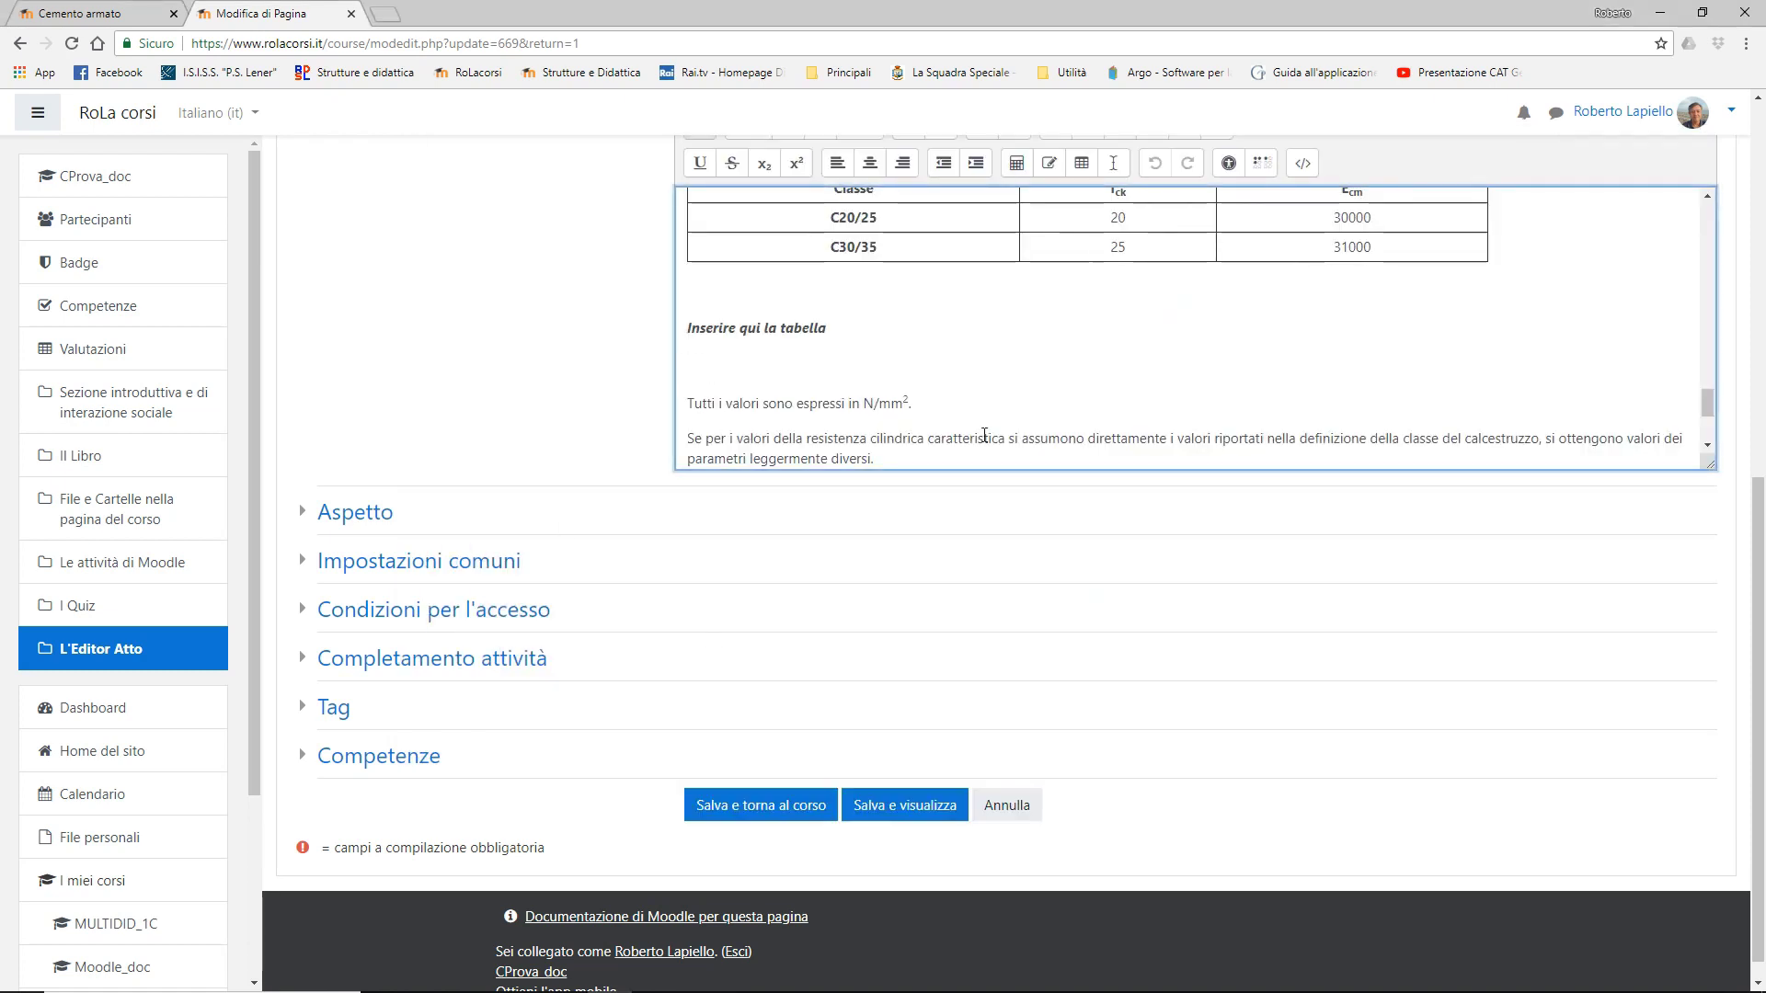
{"action": "key", "text": "ctrl+v"}
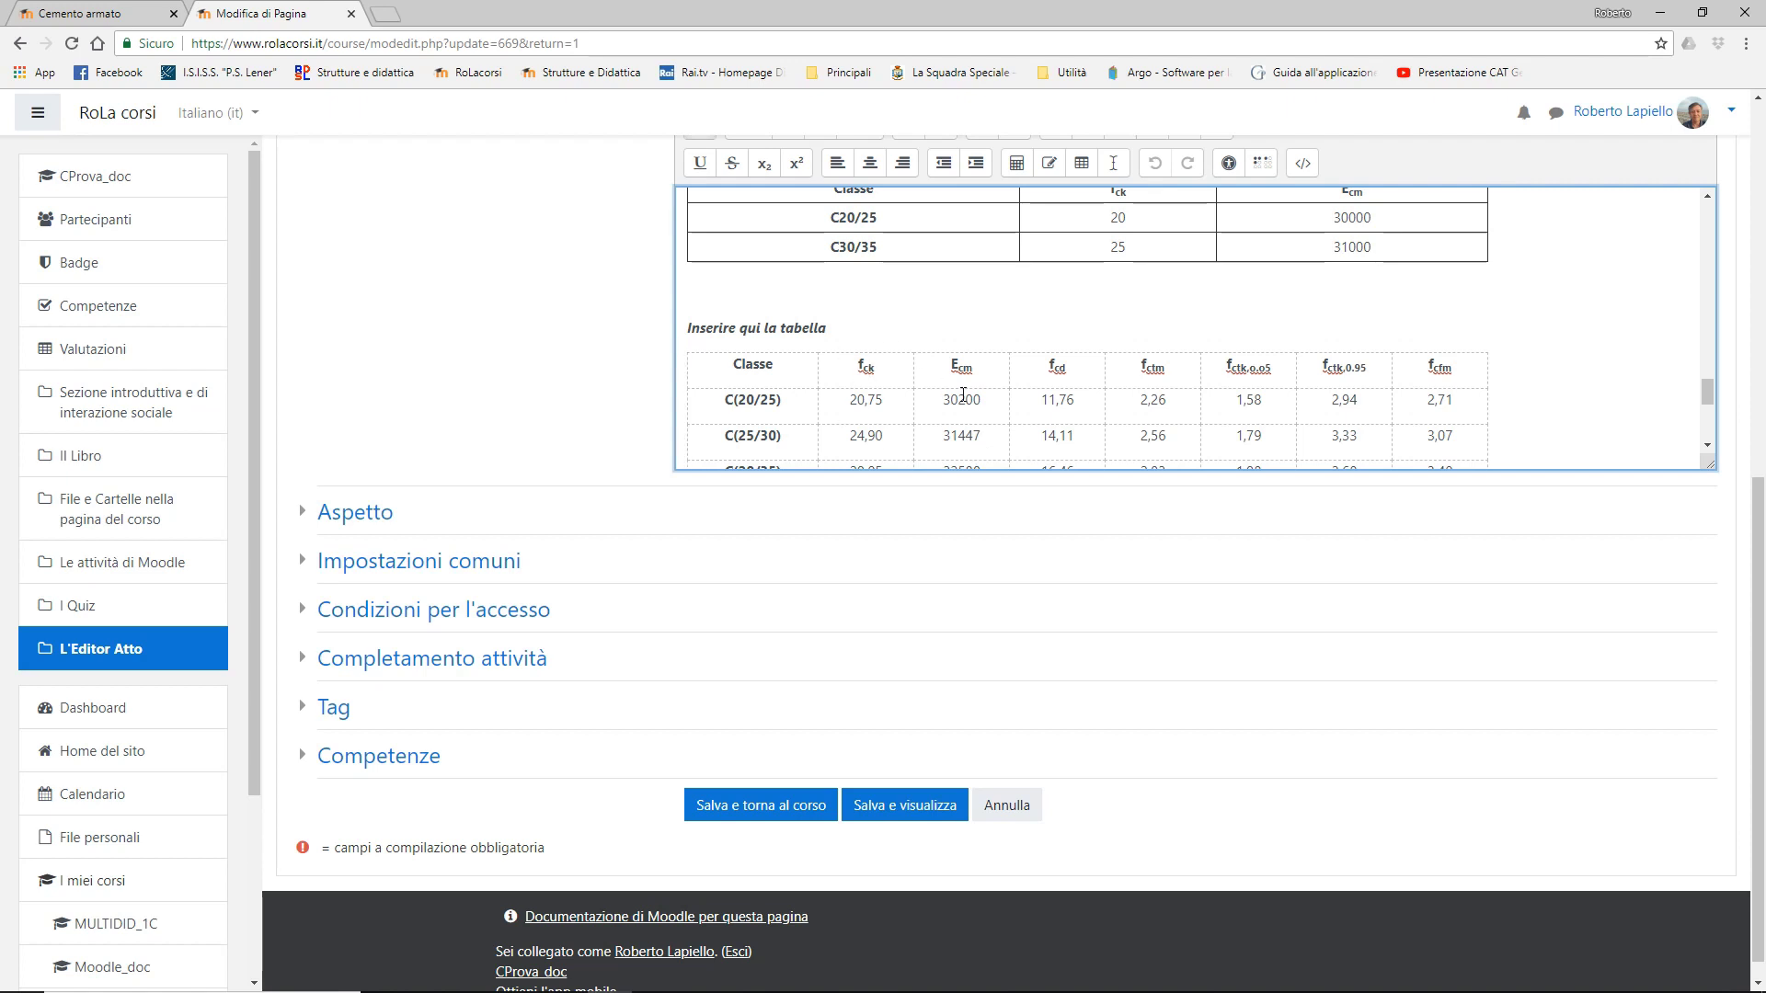
{"action": "scroll", "coordinate": [1709, 384], "scroll_direction": "down", "scroll_amount": 1}
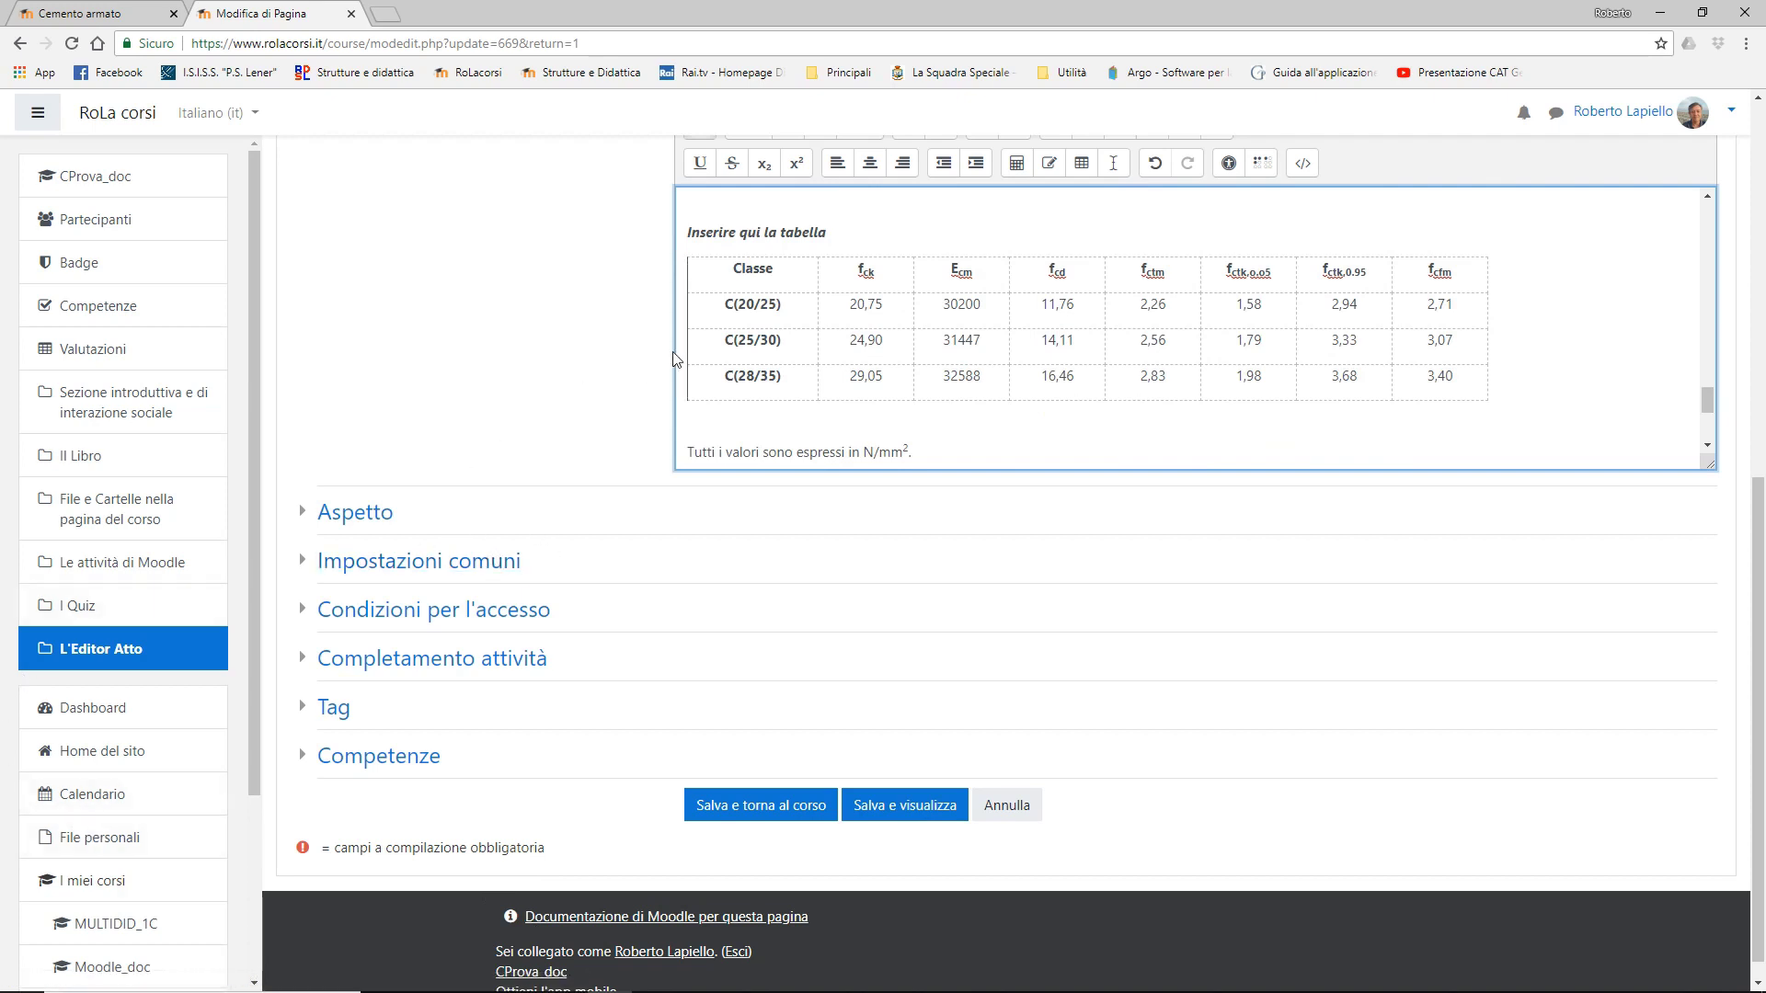
- Give the pasted table the caption "Parametri del calcestruzzo" with its position set to "In alto"
{"action": "left_click_drag", "start_coordinate": [732, 269], "coordinate": [1477, 400]}
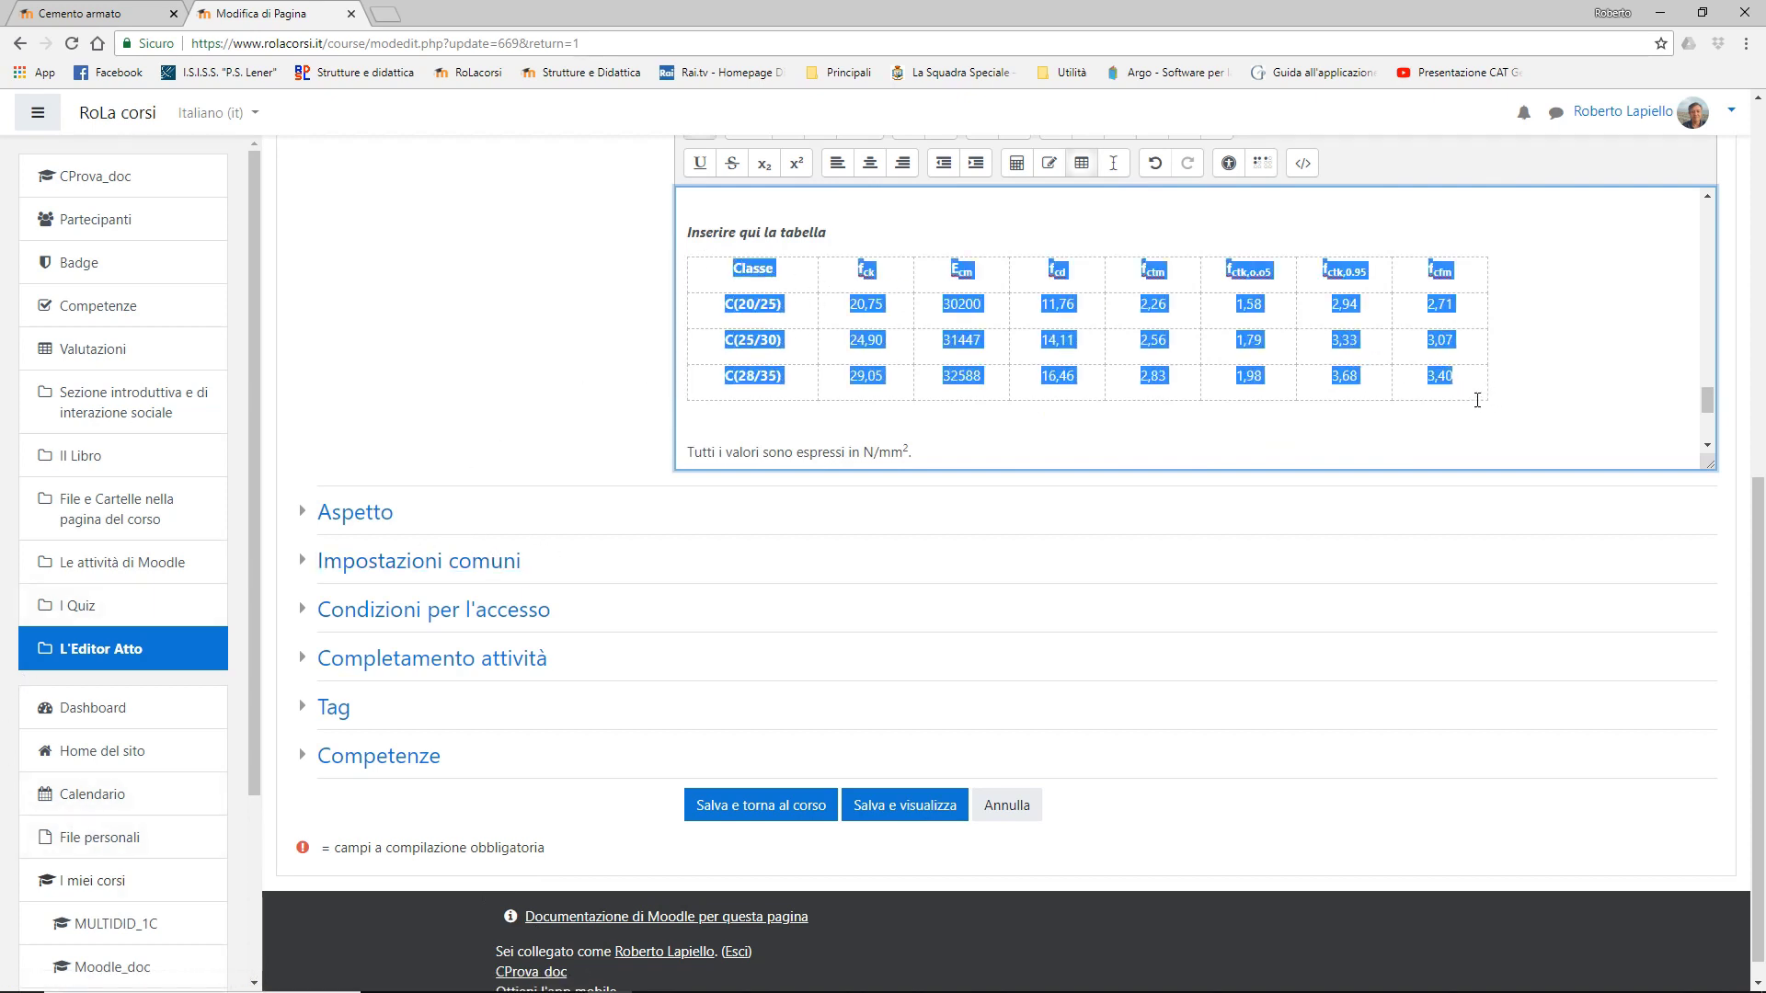
{"action": "left_click", "coordinate": [1082, 164]}
{"action": "left_click", "coordinate": [1121, 377]}
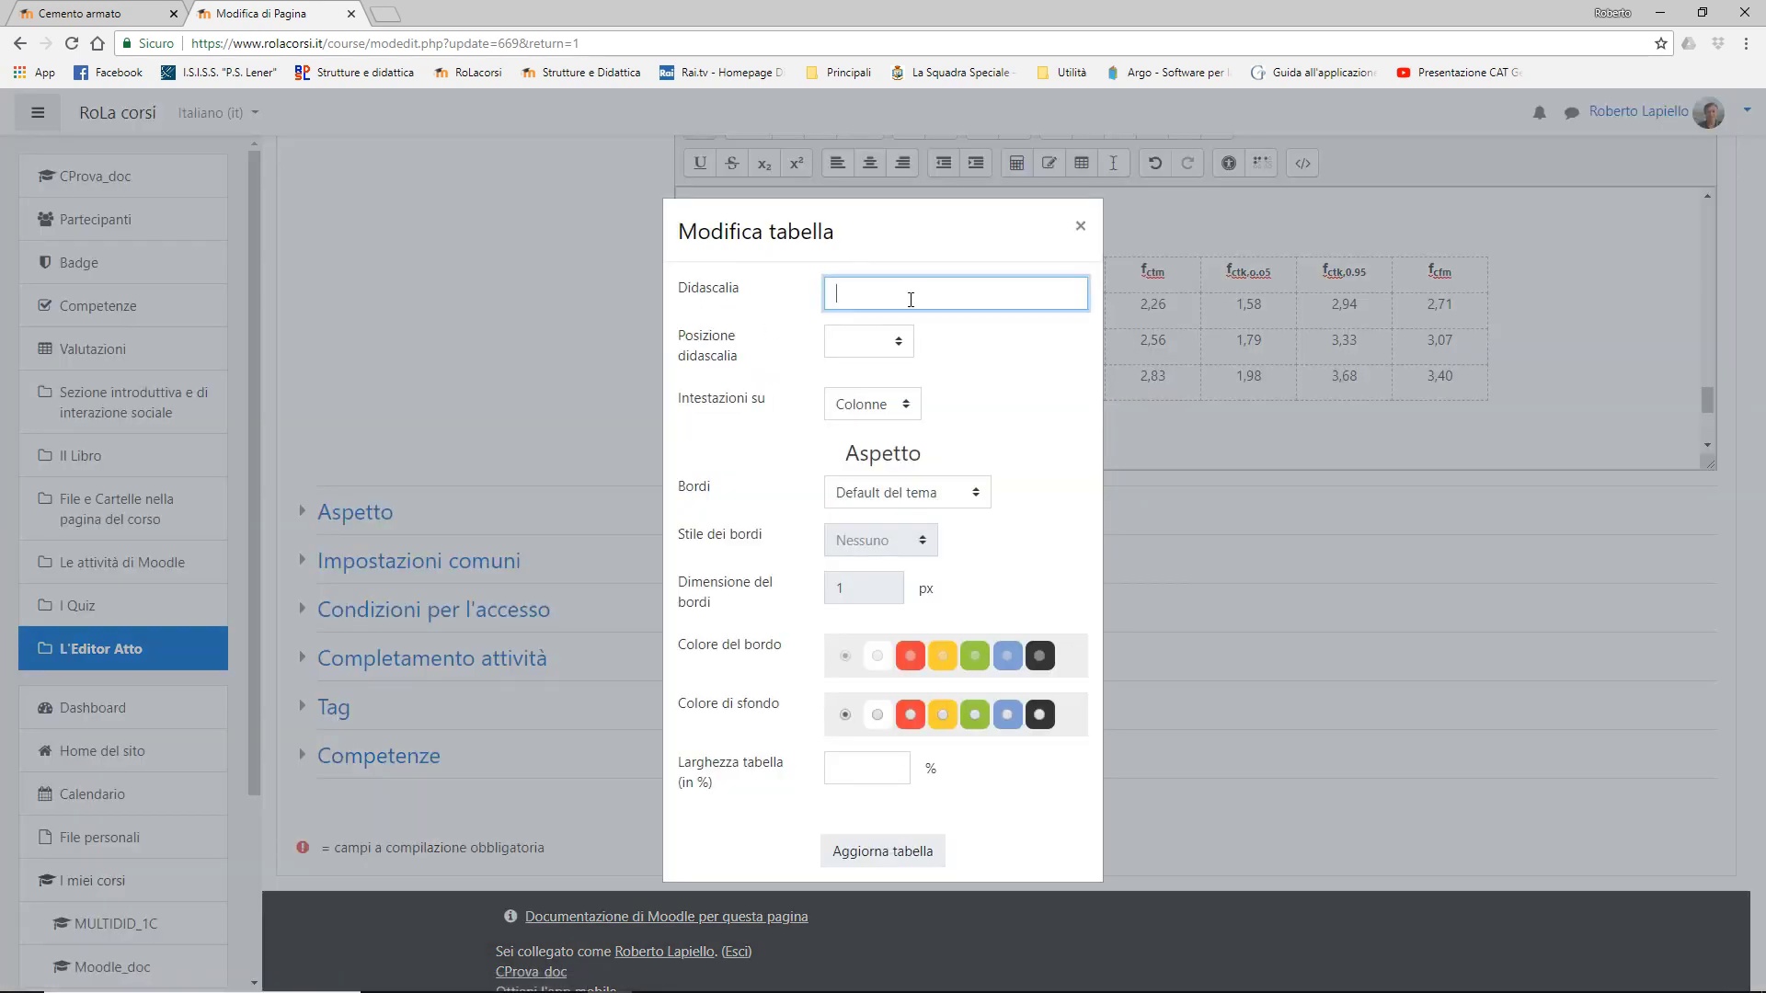
{"action": "type", "text": "Parametri del calcestruzzo"}
{"action": "left_click", "coordinate": [897, 343]}
{"action": "left_click", "coordinate": [888, 387]}
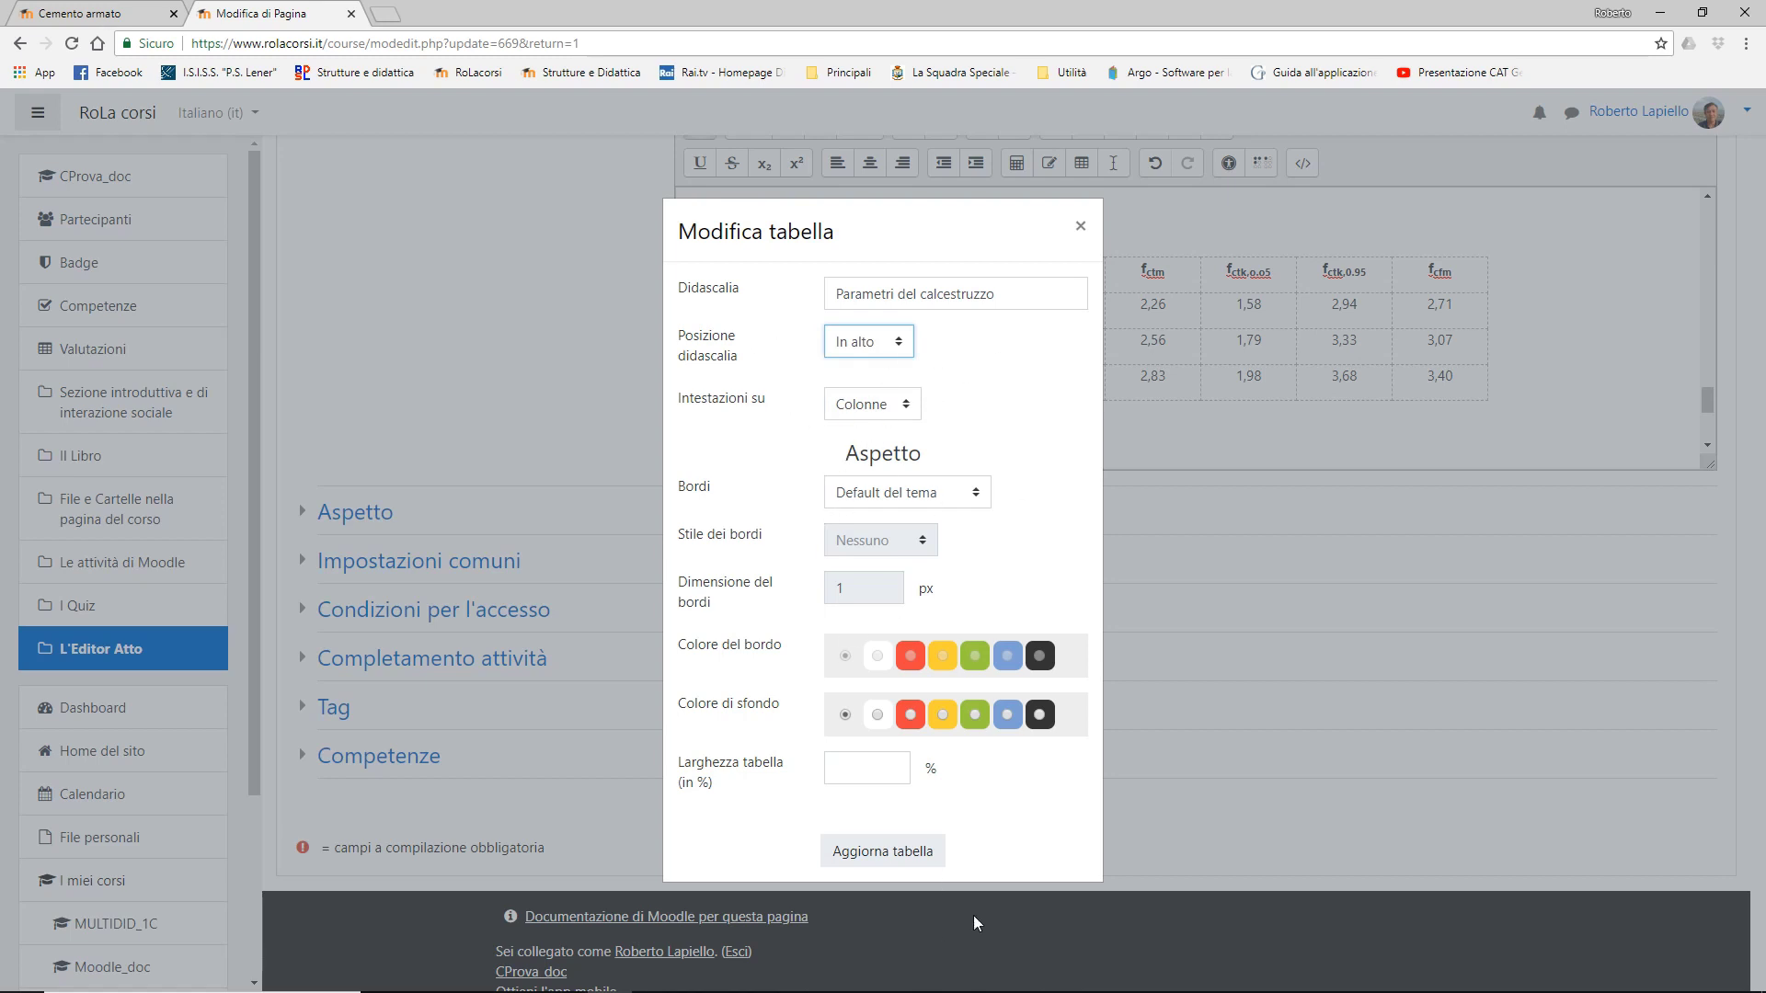
{"action": "left_click", "coordinate": [892, 856]}
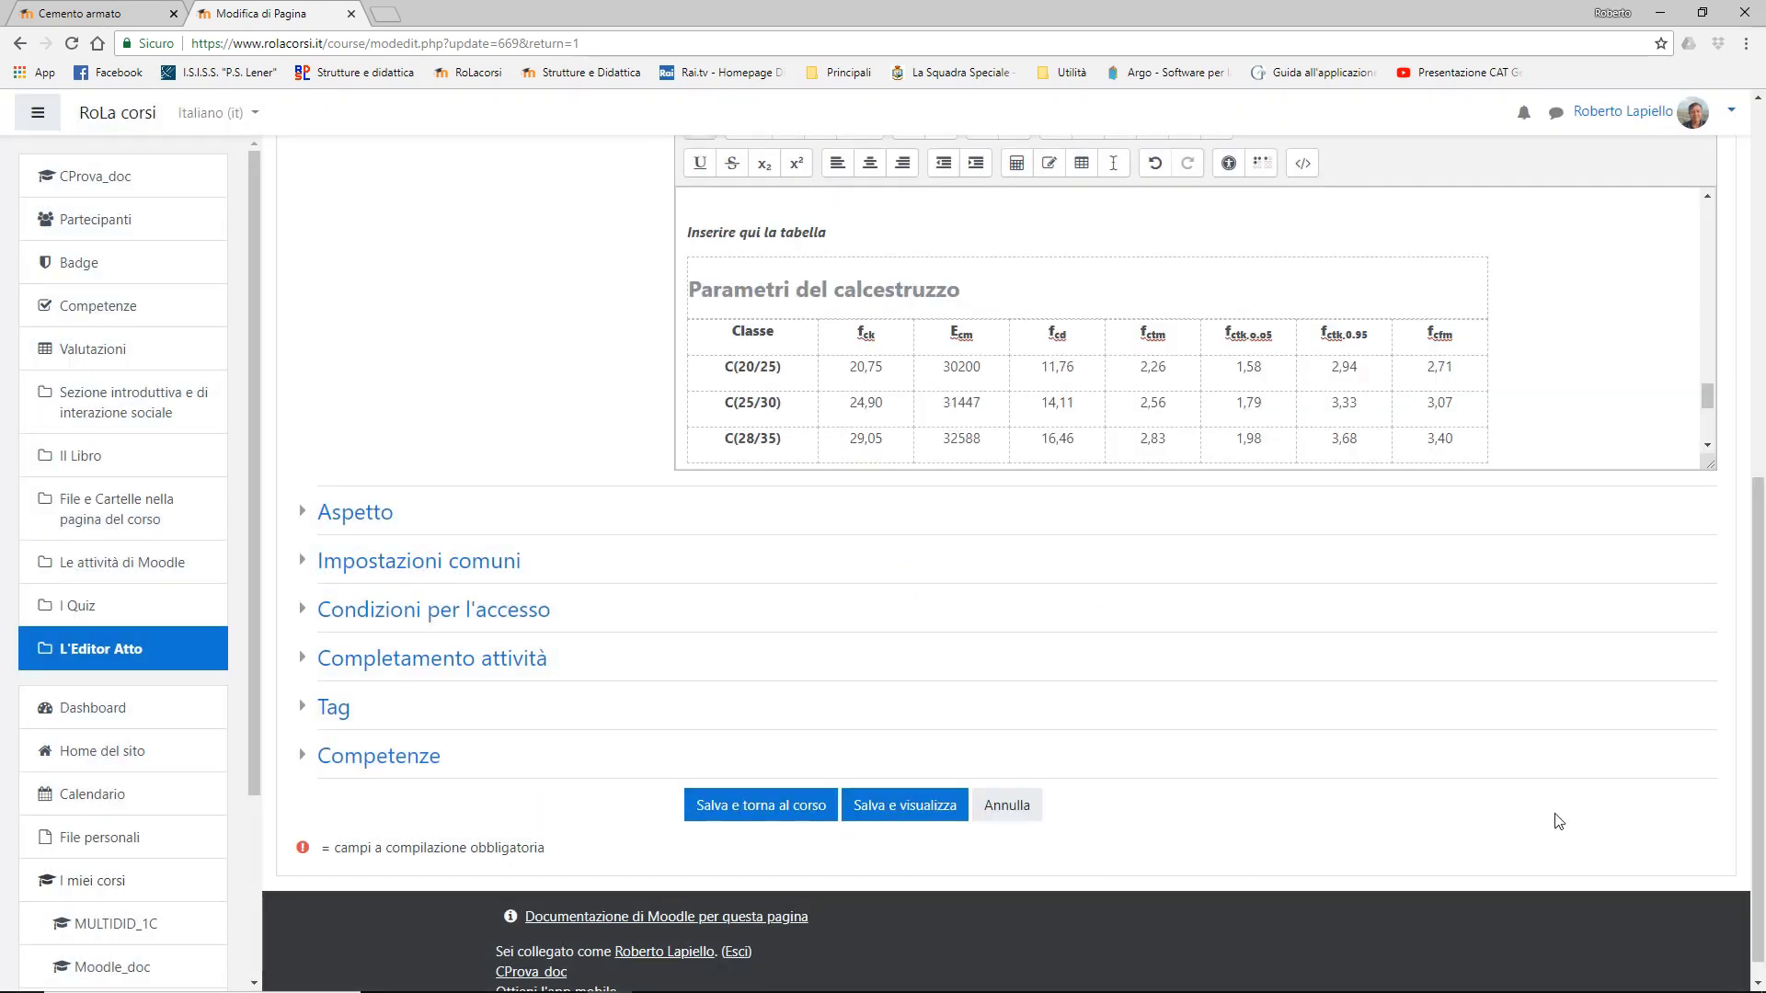
- Save and display the page, and check how the pasted table and its caption look in the published text
{"action": "left_click", "coordinate": [916, 805]}
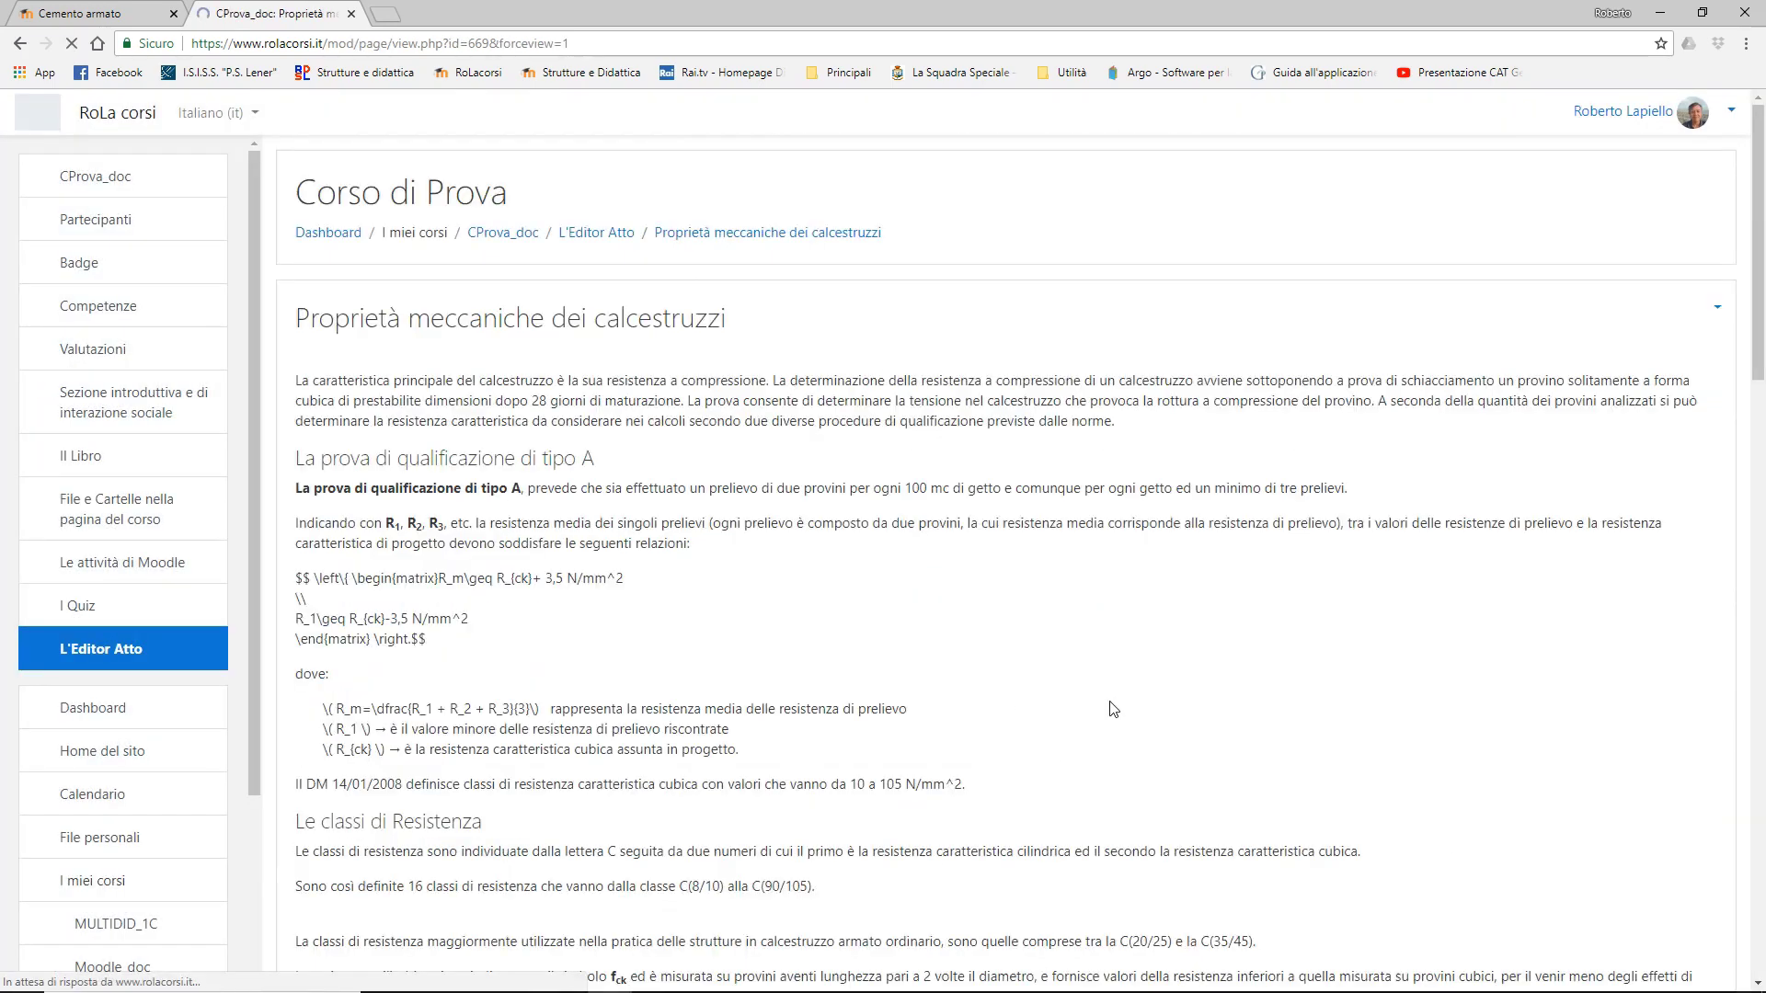
{"action": "scroll", "coordinate": [646, 494], "scroll_direction": "down", "scroll_amount": 20}
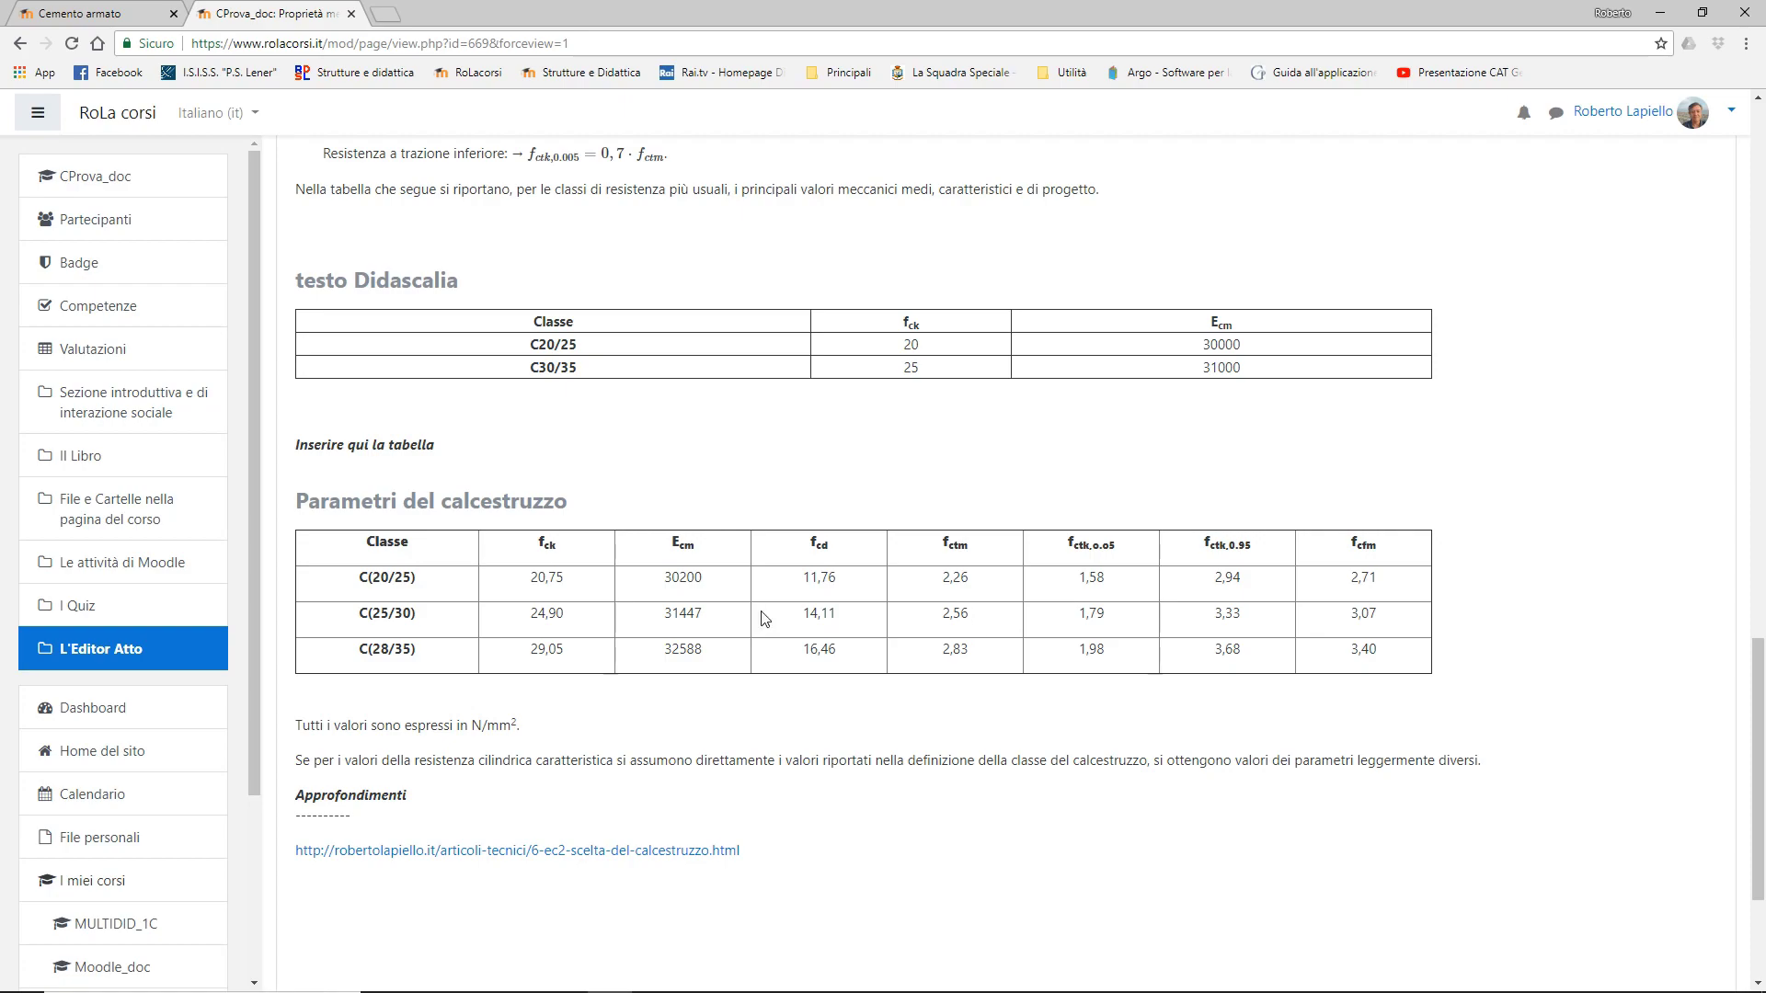
{"action": "scroll", "coordinate": [1616, 465], "scroll_direction": "up", "scroll_amount": 20}
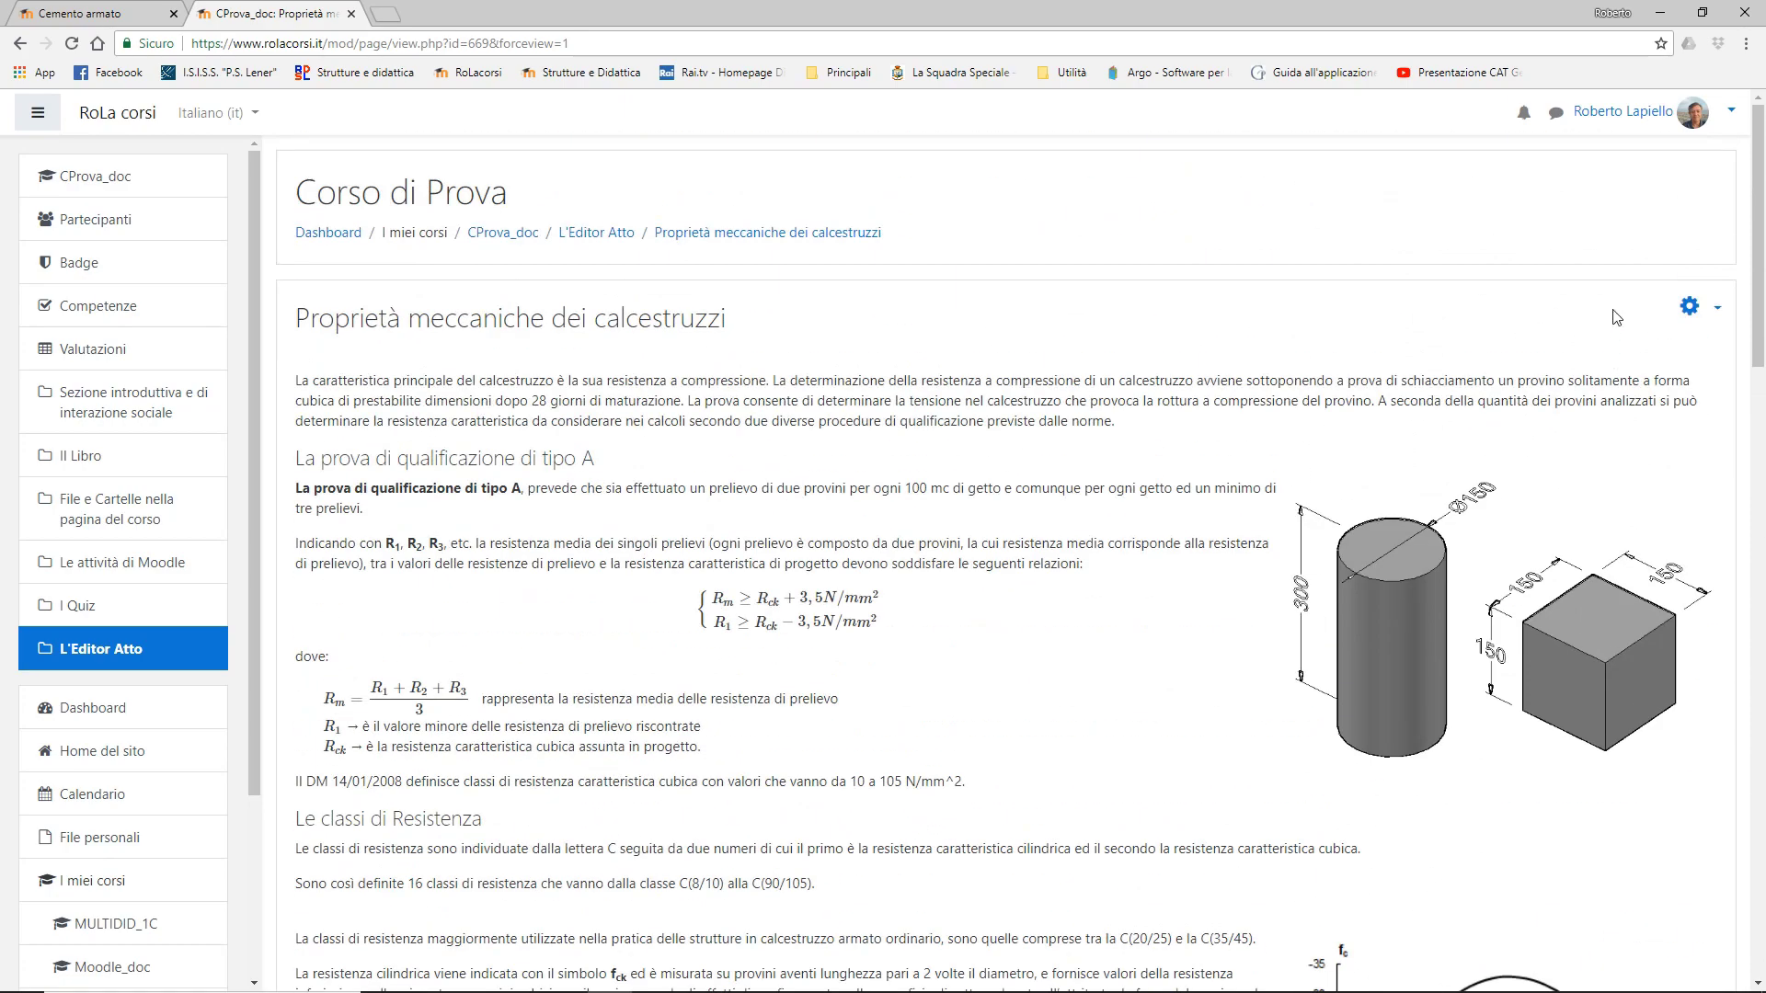
- Reopen the settings of the page "Proprietà meccaniche dei calcestruzzi" and run the accessibility check on its content
{"action": "left_click", "coordinate": [1690, 307]}
{"action": "left_click", "coordinate": [1637, 351]}
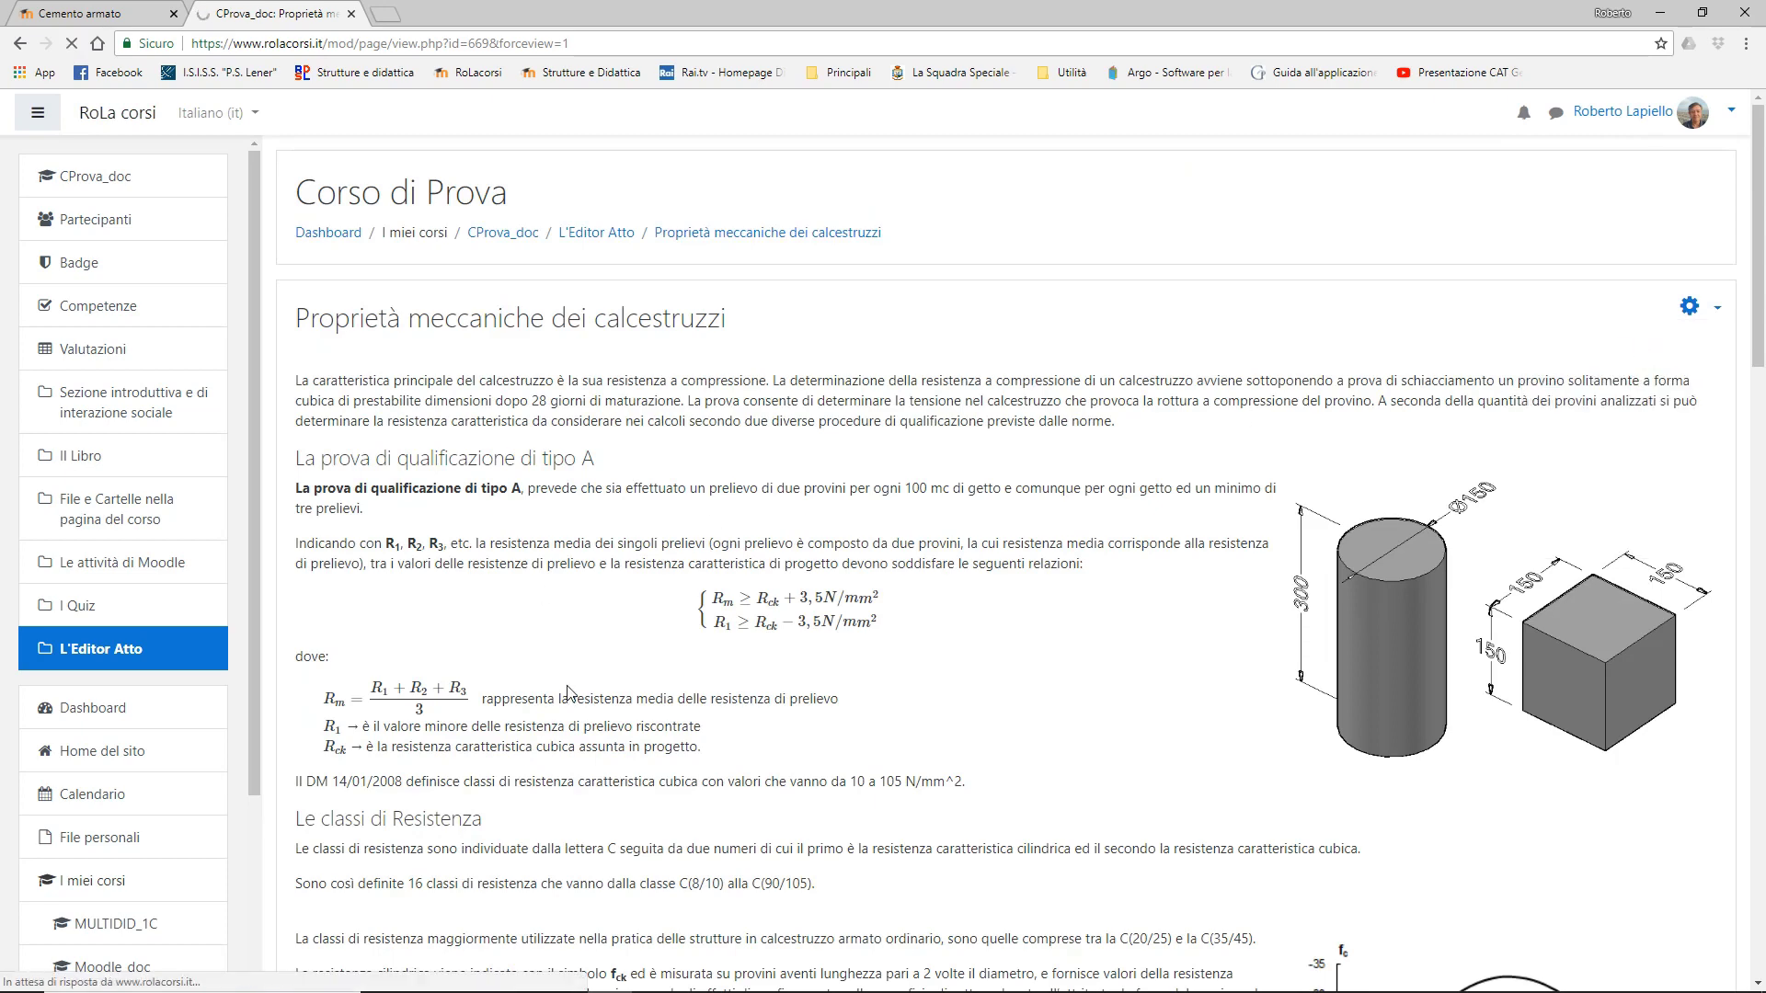
{"action": "scroll", "coordinate": [1083, 679], "scroll_direction": "down", "scroll_amount": 2}
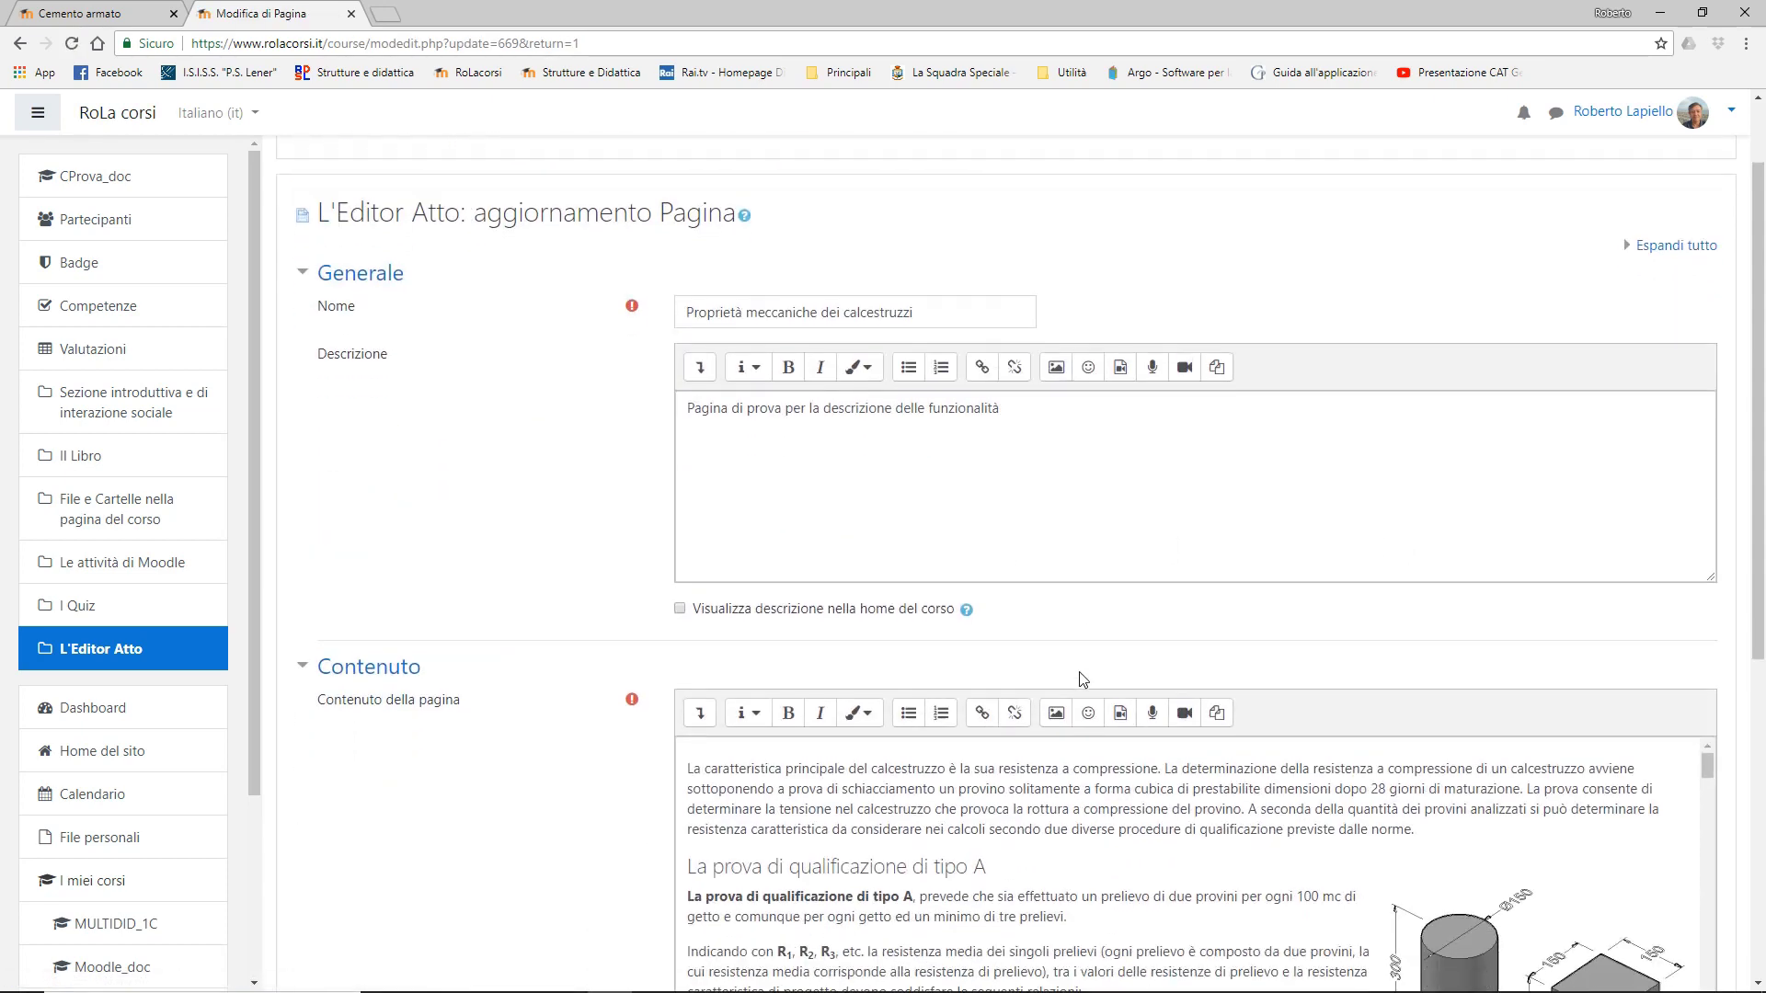
{"action": "left_click", "coordinate": [700, 713]}
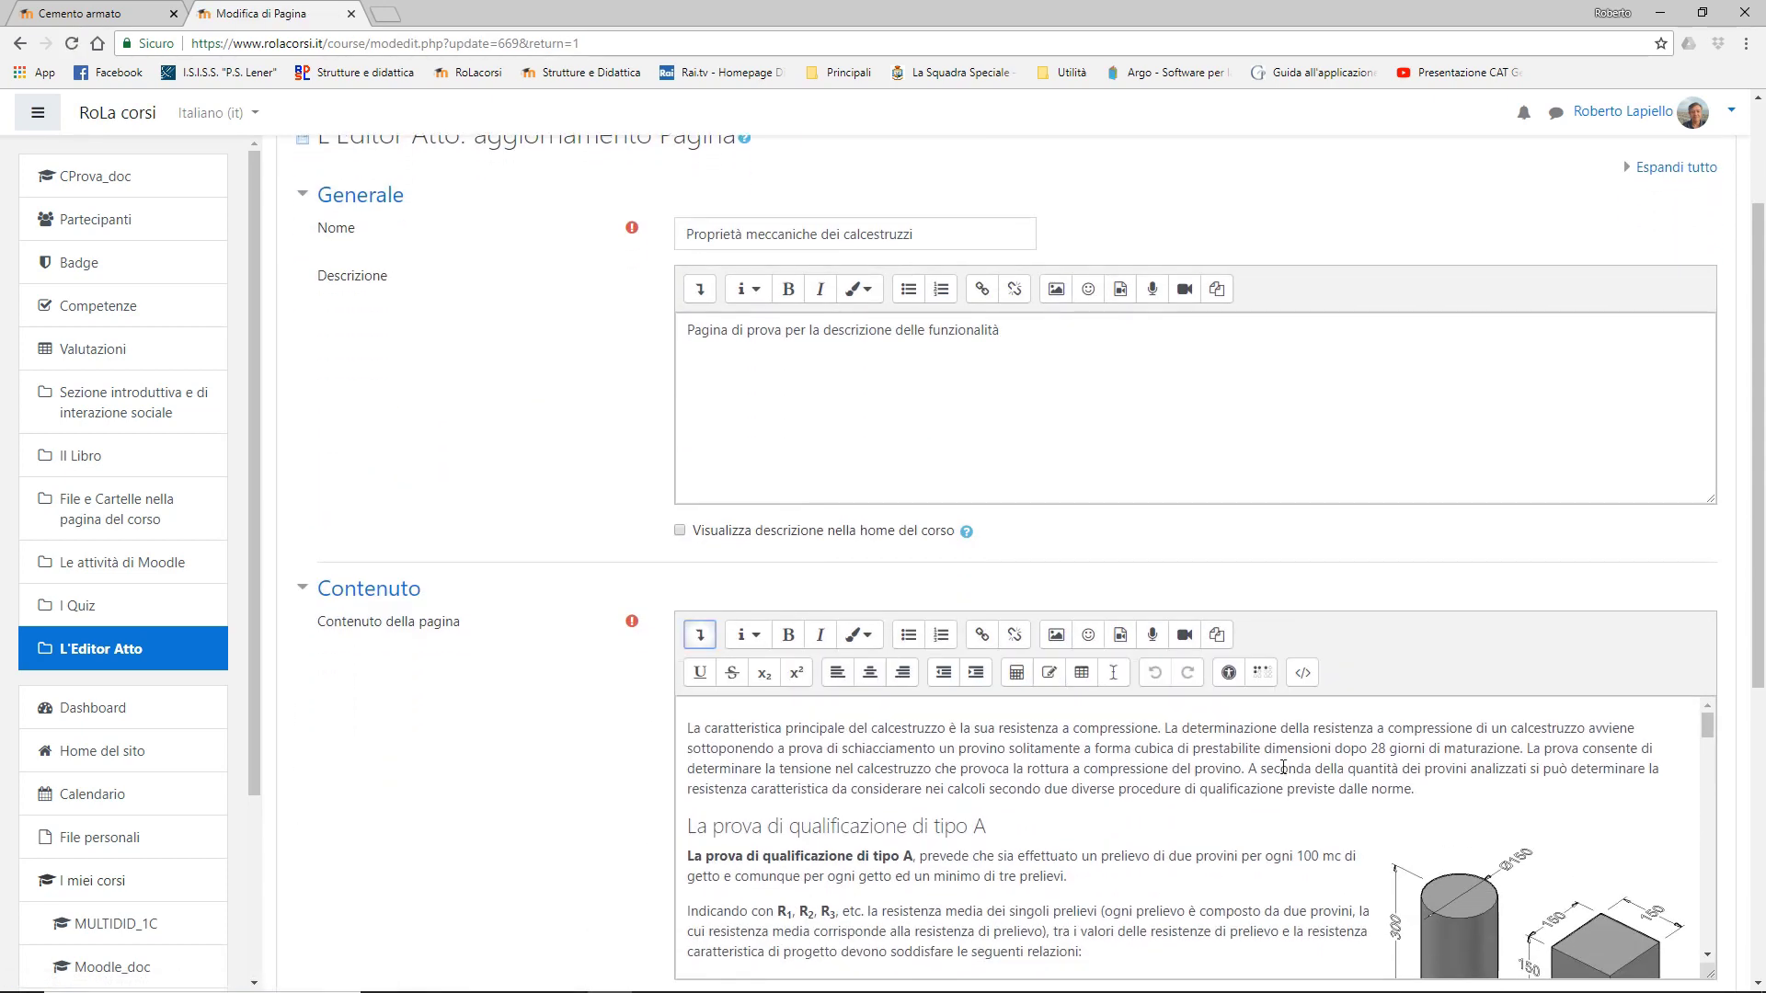
{"action": "left_click", "coordinate": [1229, 674]}
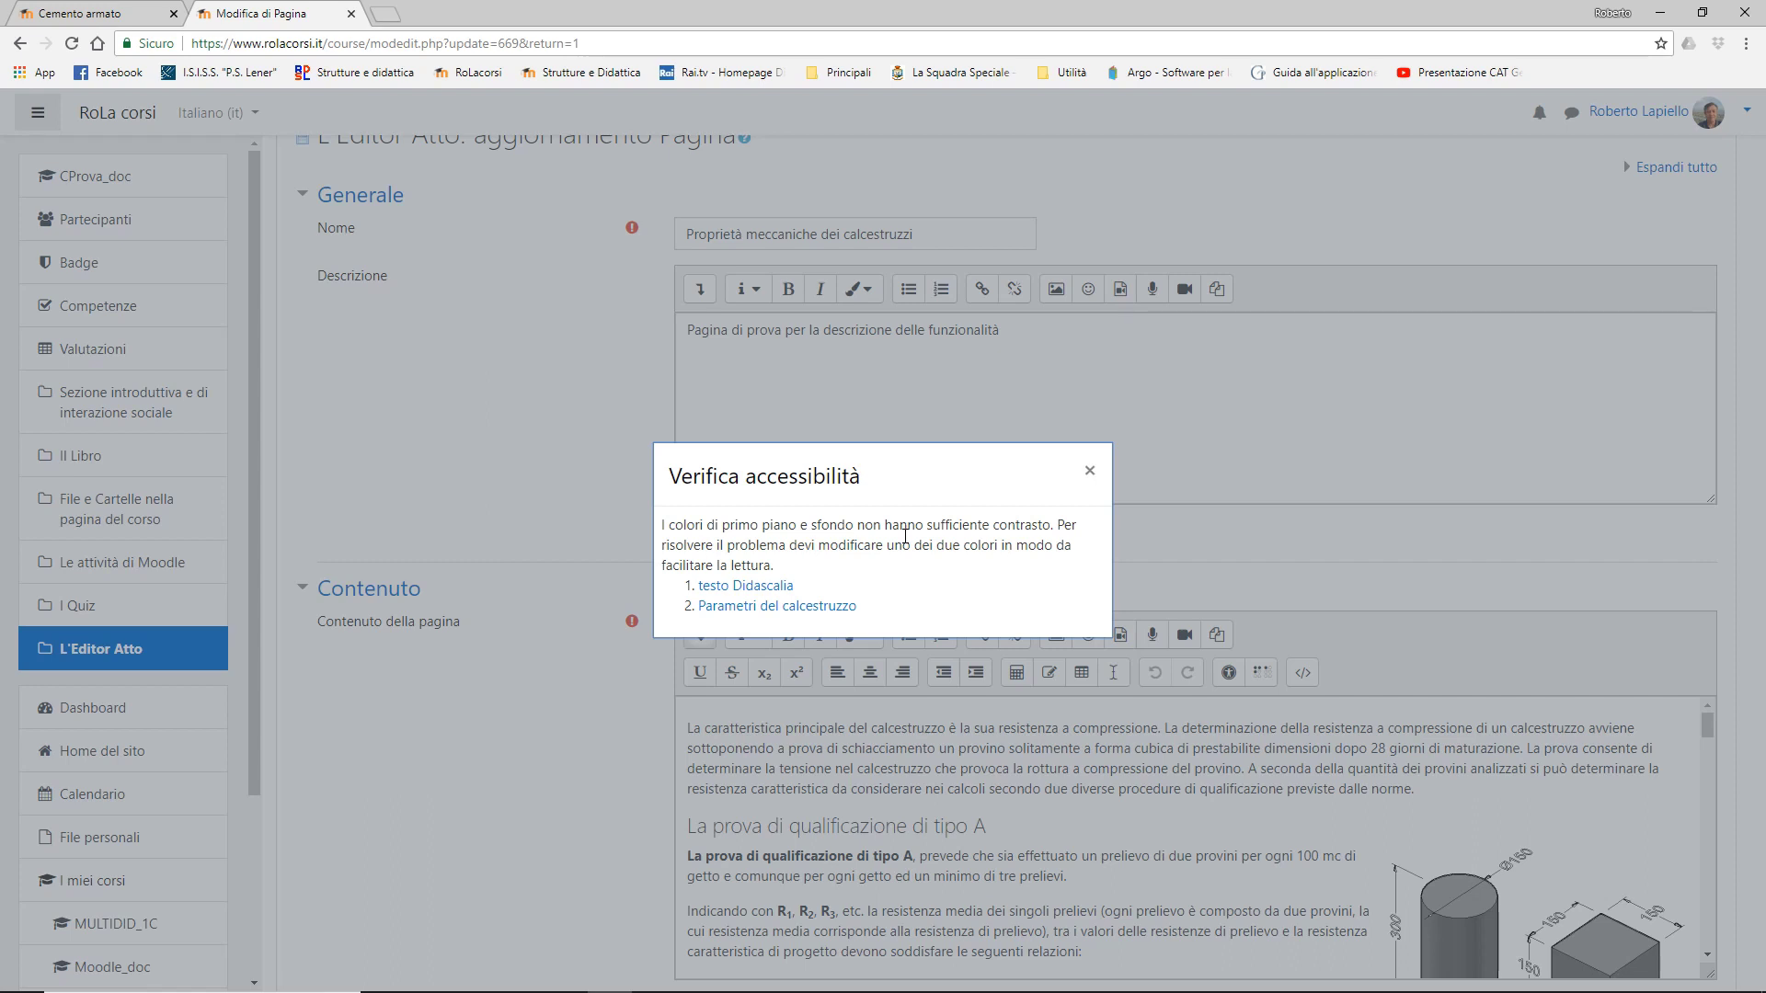
{"action": "left_click", "coordinate": [1090, 474]}
- Delete the example table captioned "testo Didascalia" and the surplus blank line above "Inserire qui la tabella"
{"action": "scroll", "coordinate": [987, 775], "scroll_direction": "down", "scroll_amount": 15}
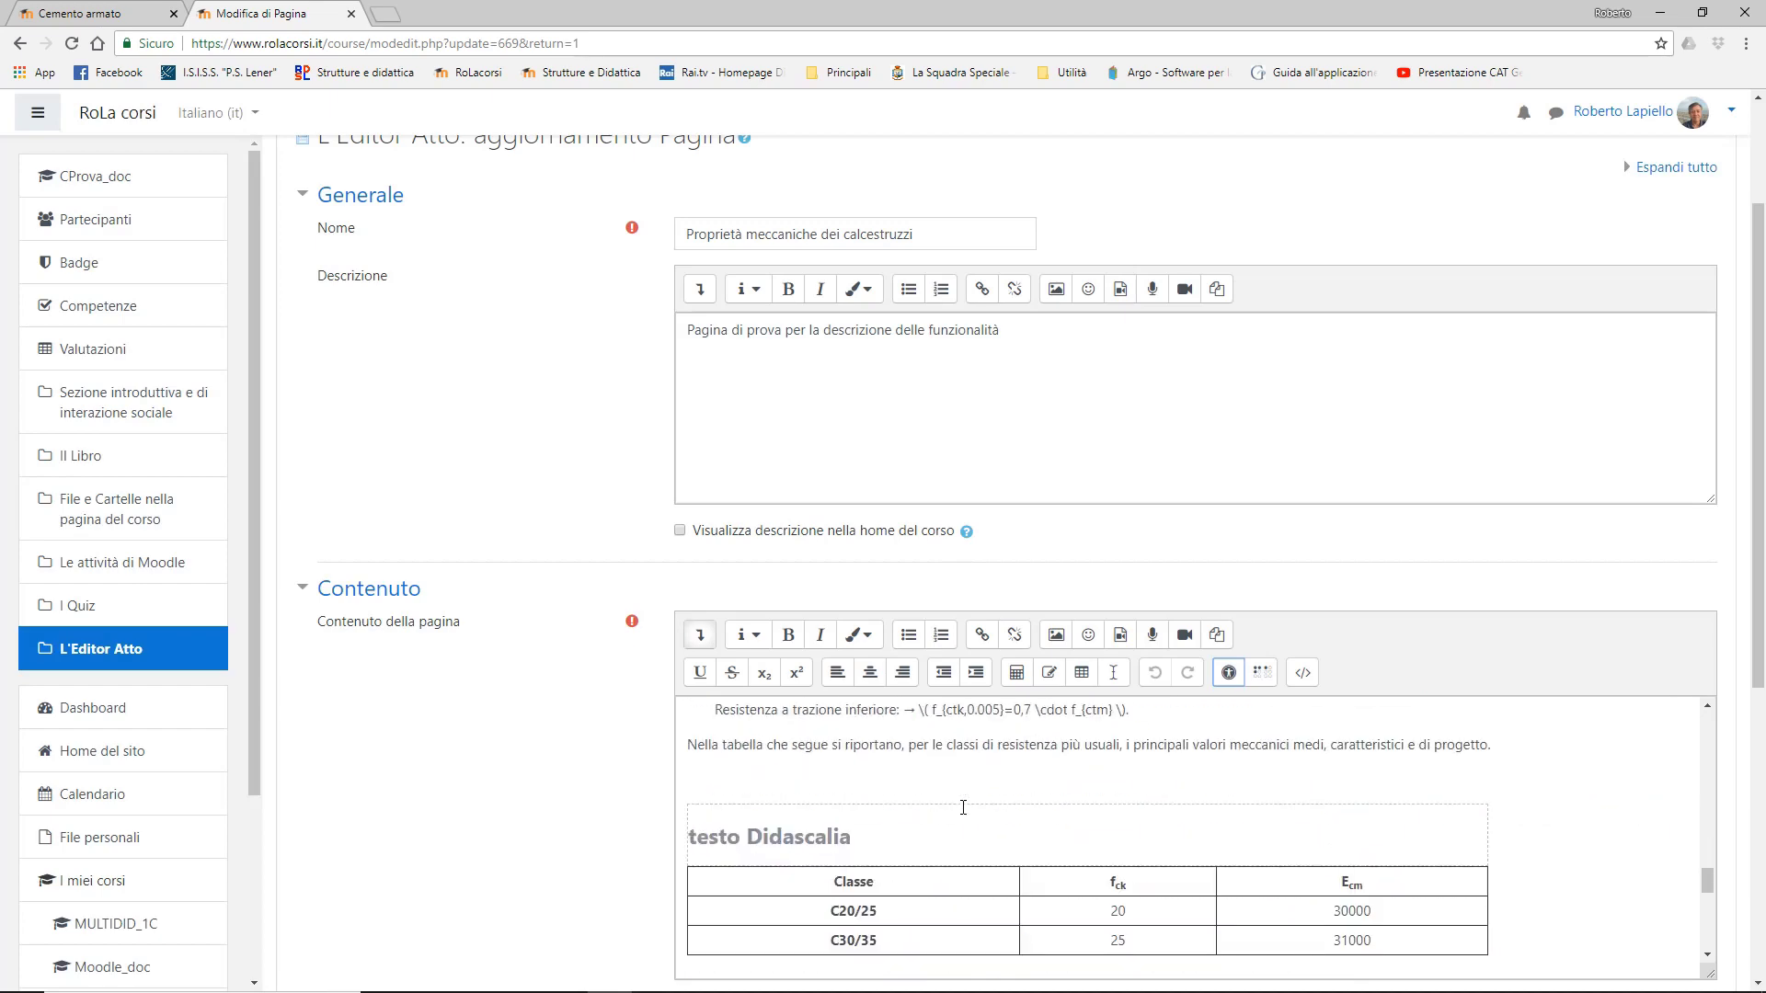
{"action": "scroll", "coordinate": [954, 801], "scroll_direction": "down", "scroll_amount": 3}
{"action": "scroll", "coordinate": [830, 866], "scroll_direction": "up", "scroll_amount": 2}
{"action": "left_click_drag", "start_coordinate": [890, 910], "coordinate": [689, 766]}
{"action": "key", "text": "Delete"}
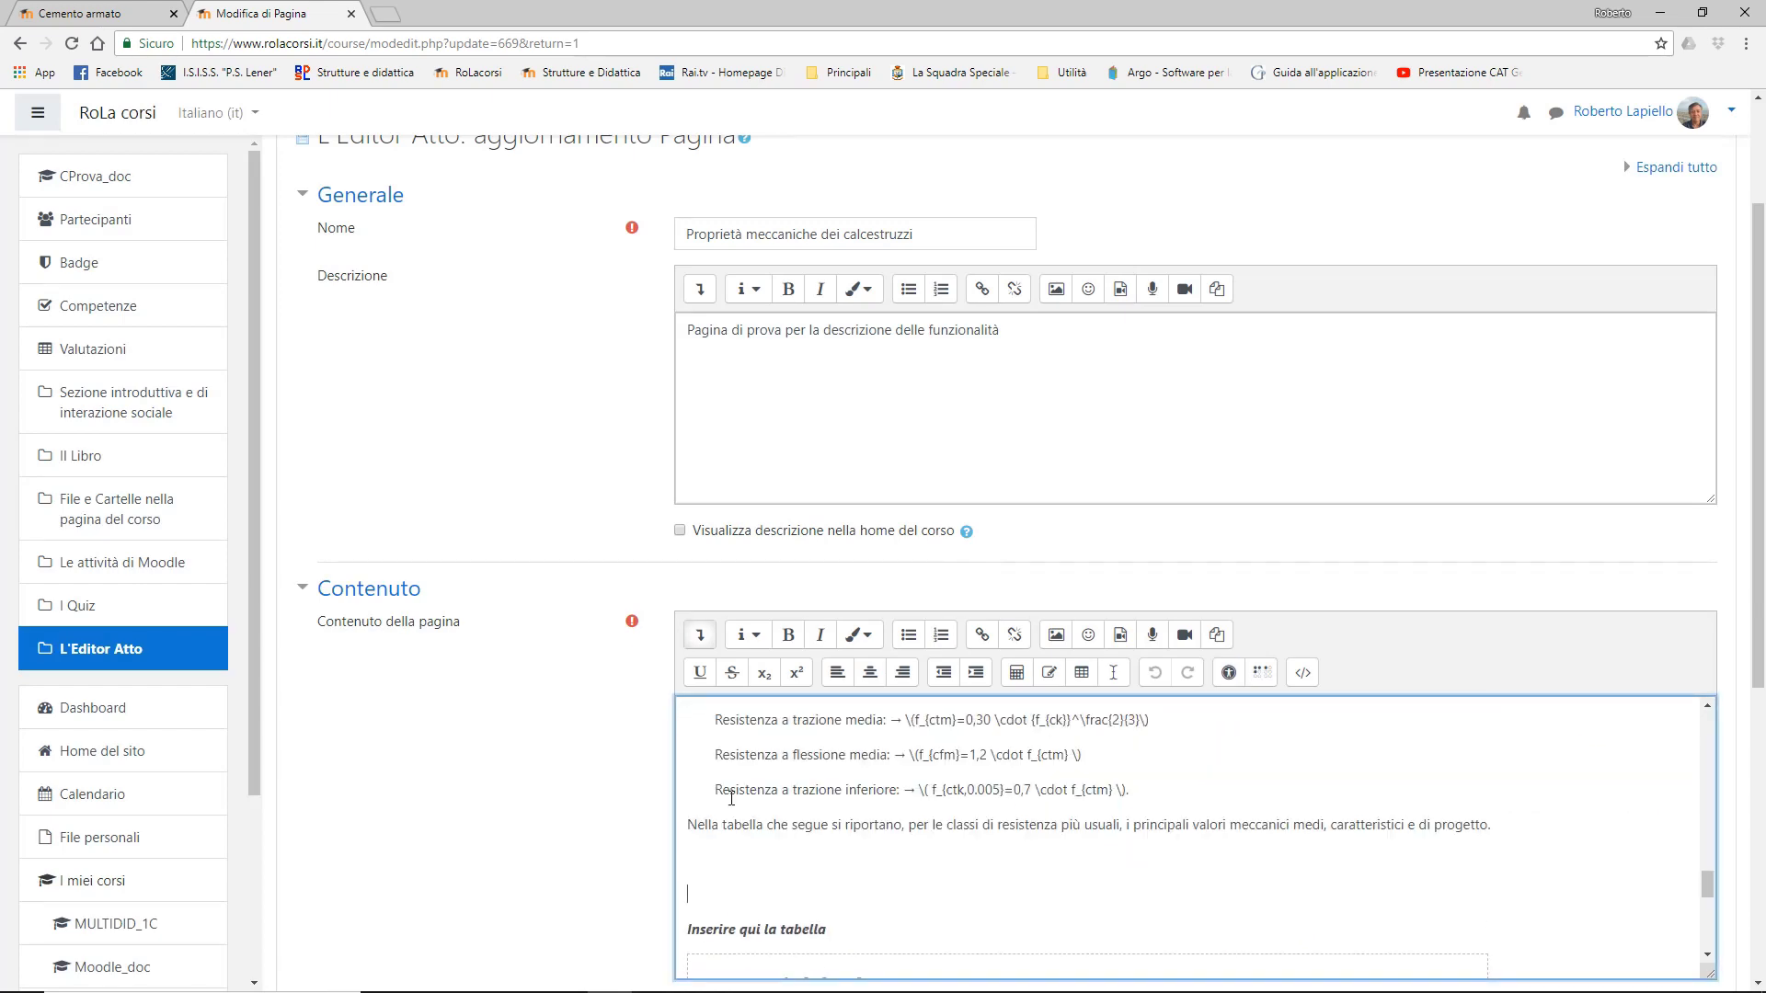
{"action": "key", "text": "Delete"}
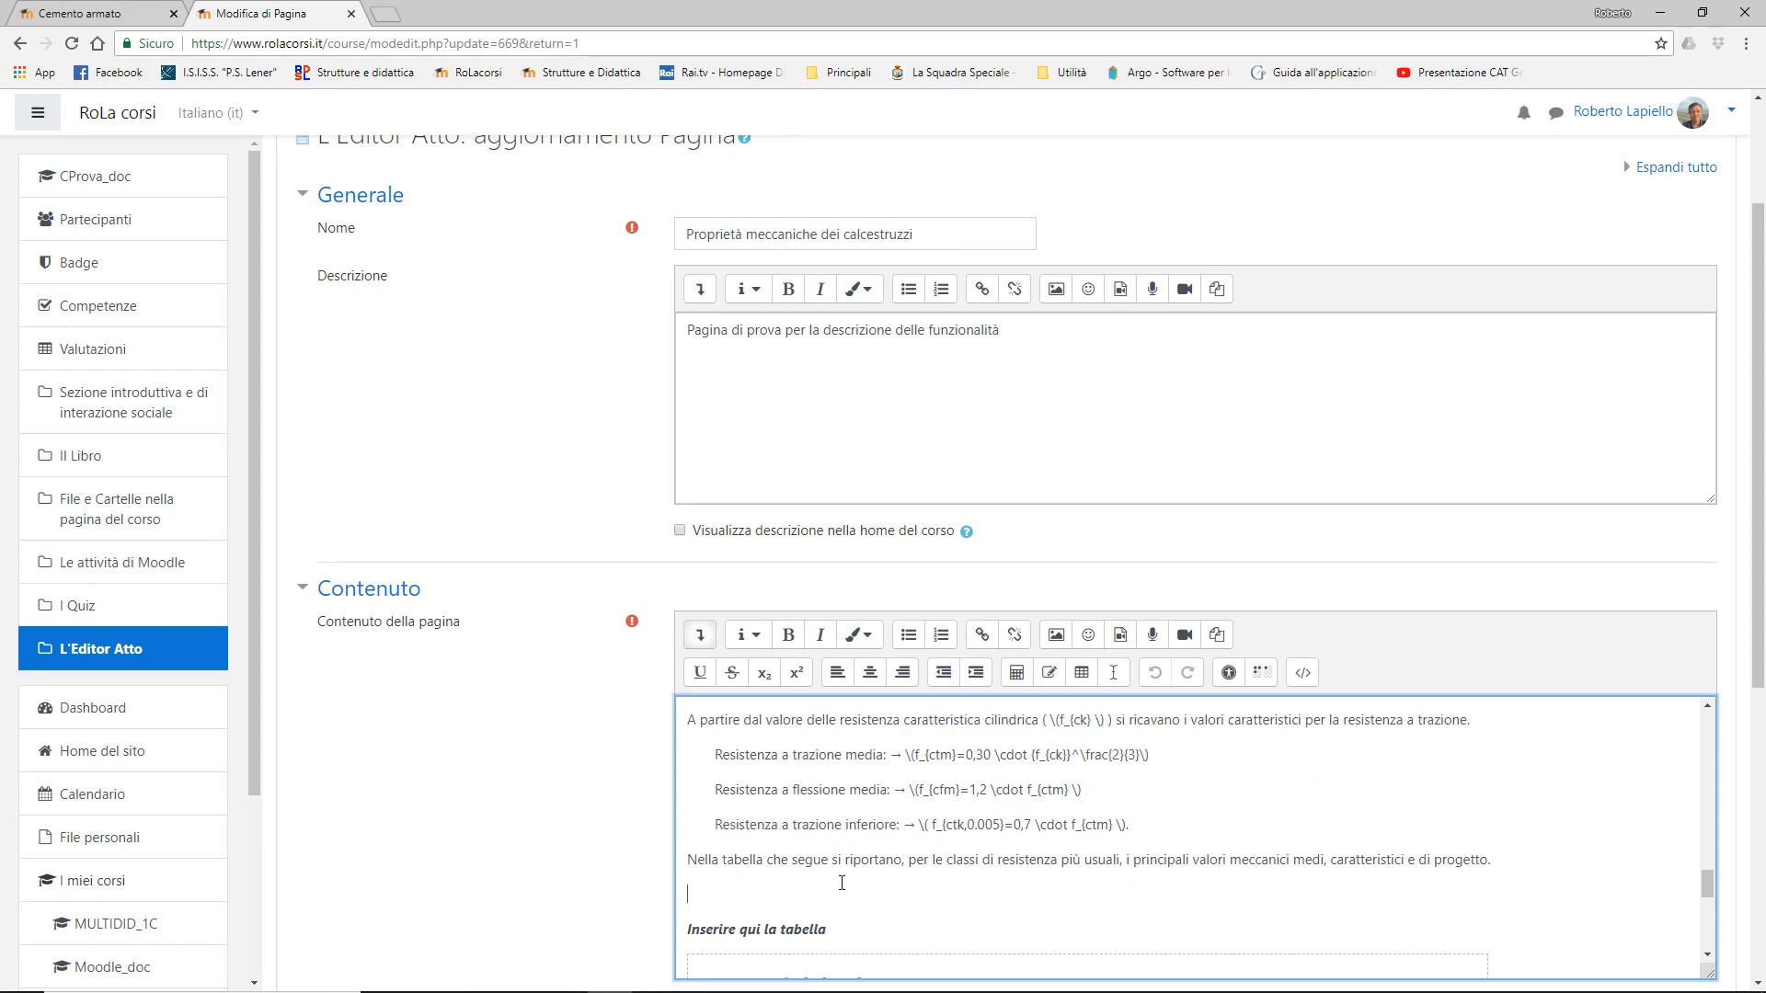
- Examine the HTML code of the pasted table, return to the visual editor and review the text below the table
{"action": "scroll", "coordinate": [857, 881], "scroll_direction": "down", "scroll_amount": 2}
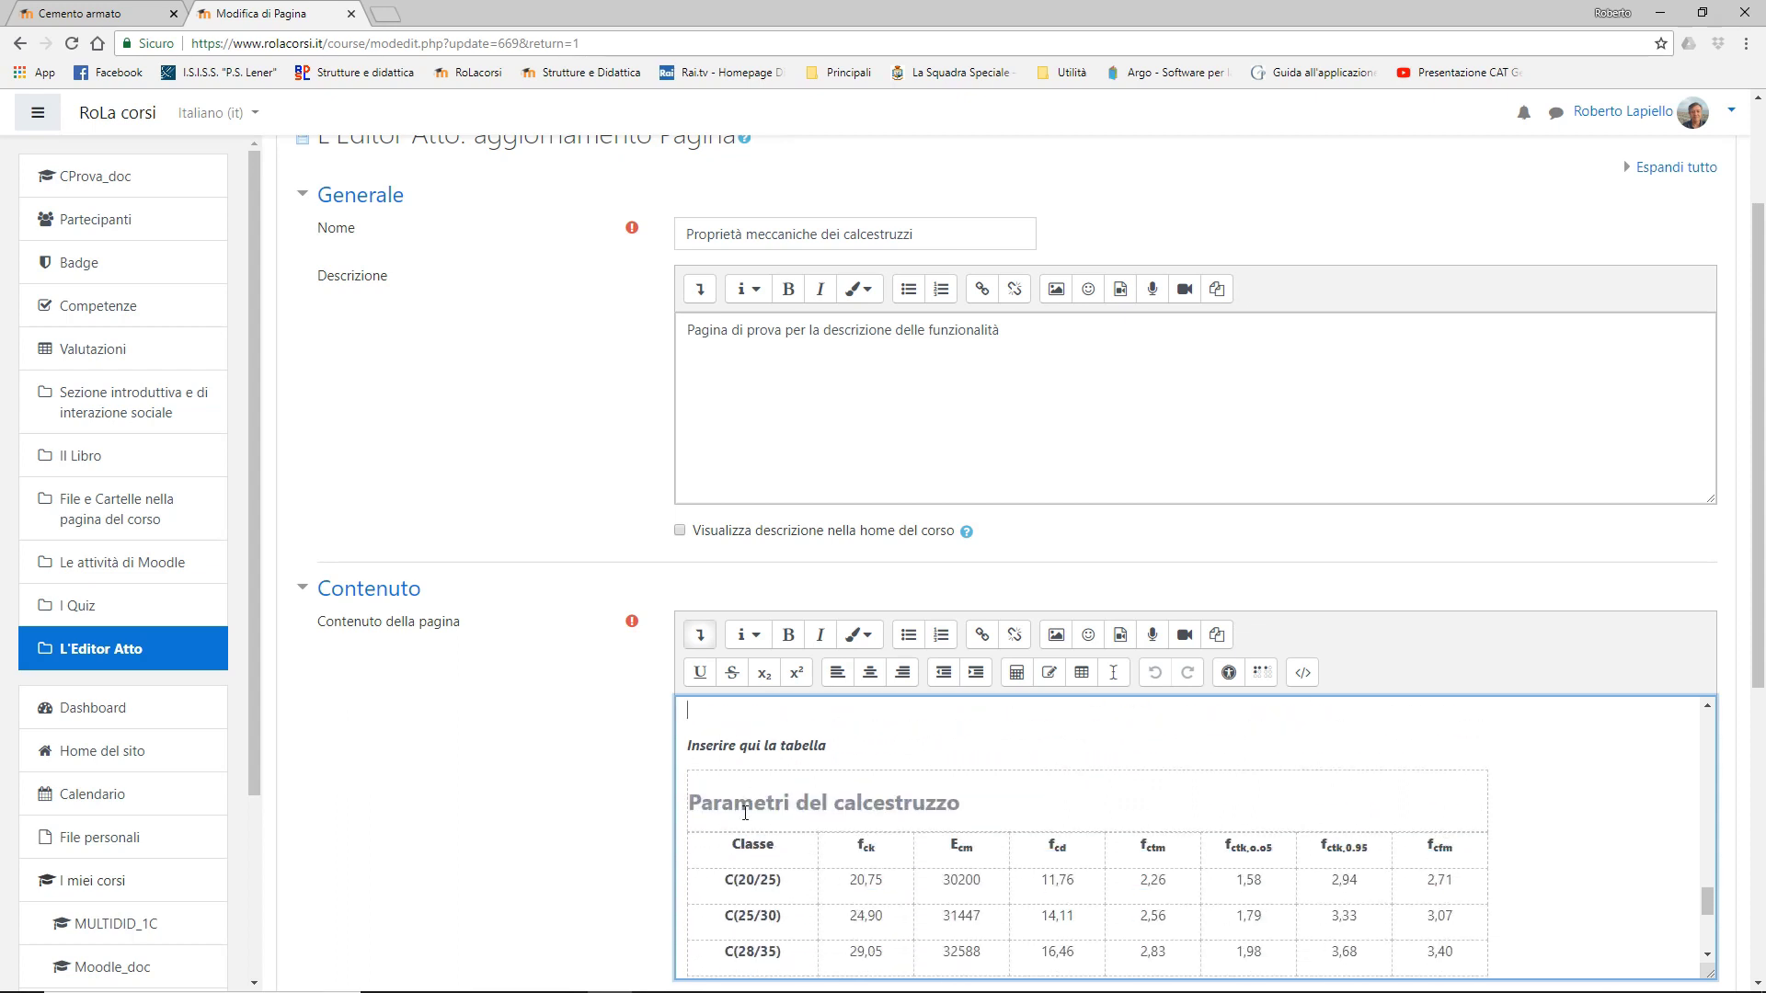
{"action": "left_click", "coordinate": [1302, 672]}
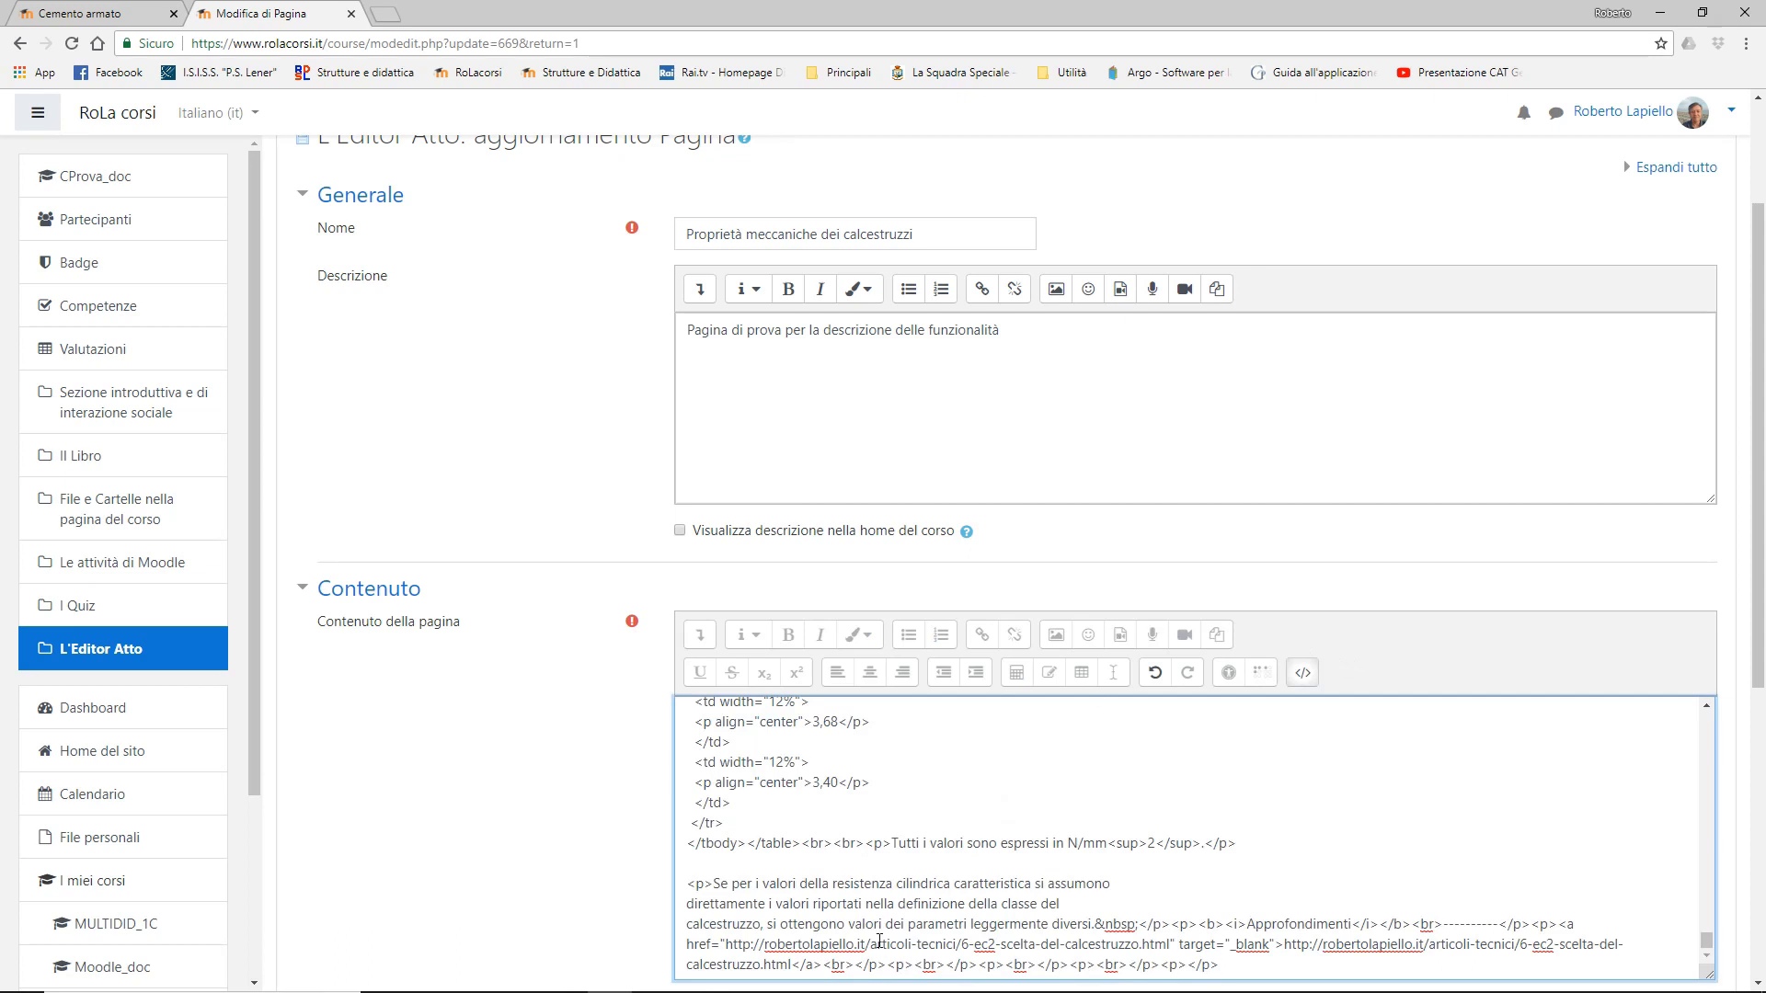
{"action": "scroll", "coordinate": [878, 941], "scroll_direction": "down", "scroll_amount": 1}
{"action": "scroll", "coordinate": [849, 797], "scroll_direction": "up", "scroll_amount": 1}
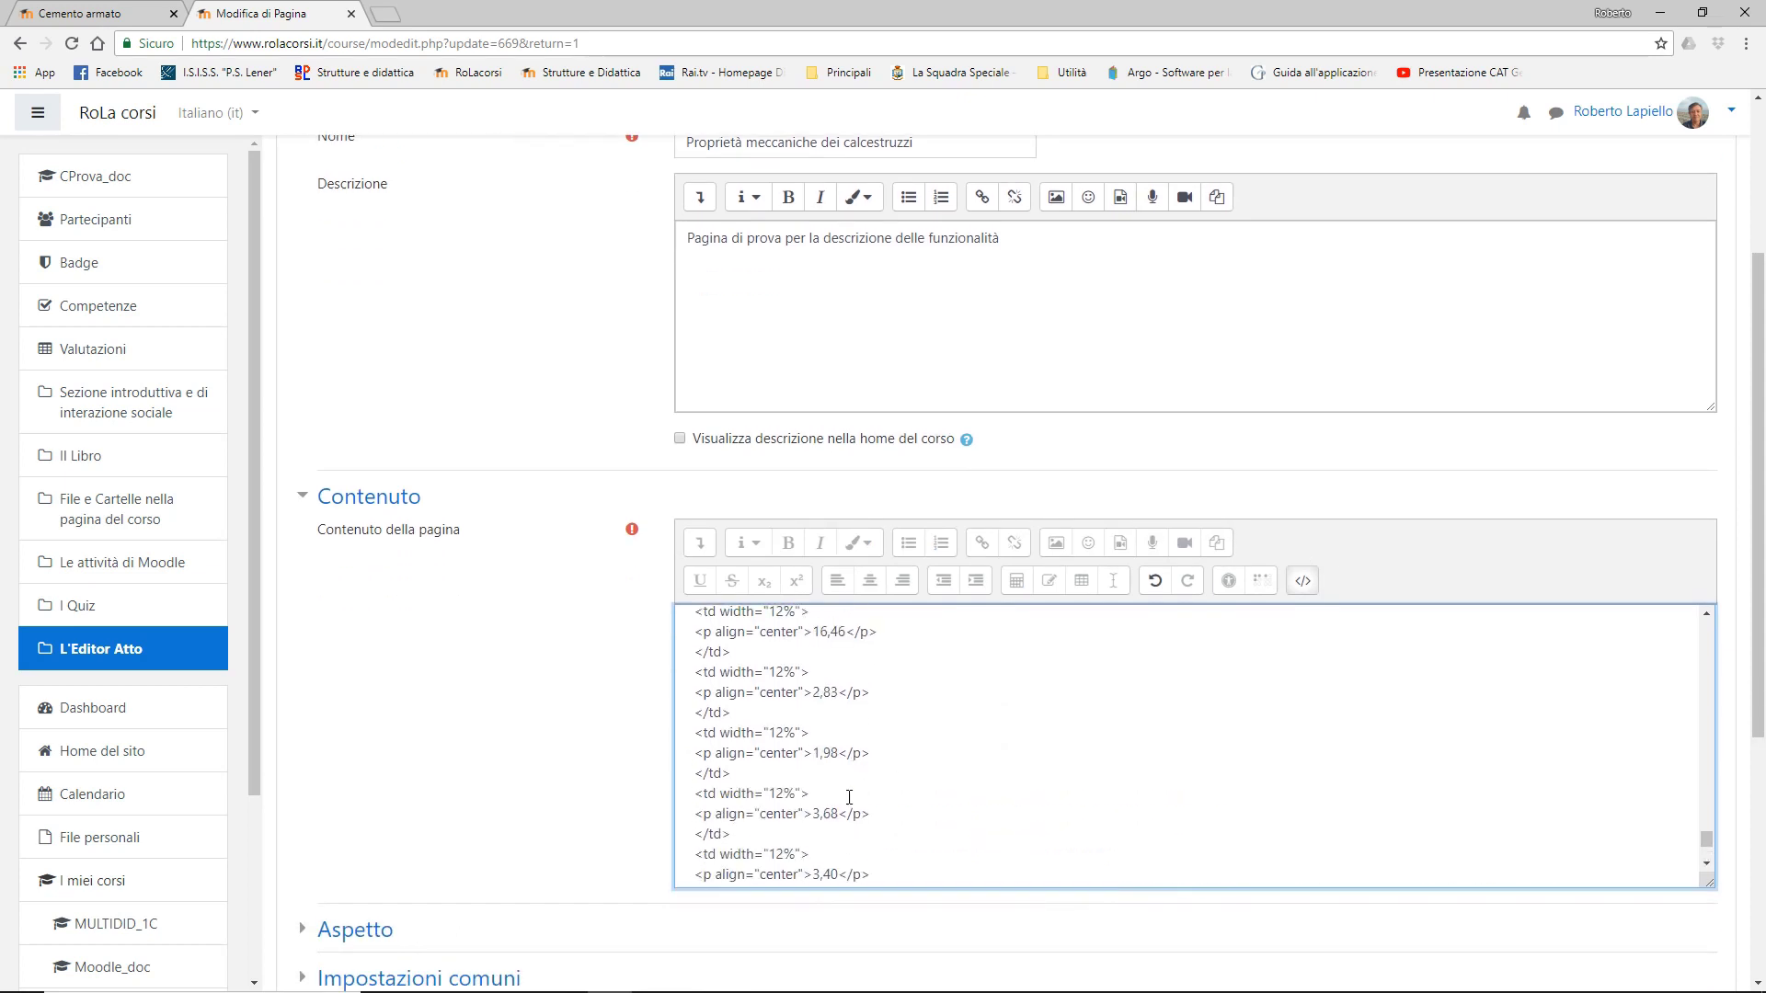
{"action": "scroll", "coordinate": [849, 796], "scroll_direction": "down", "scroll_amount": 3}
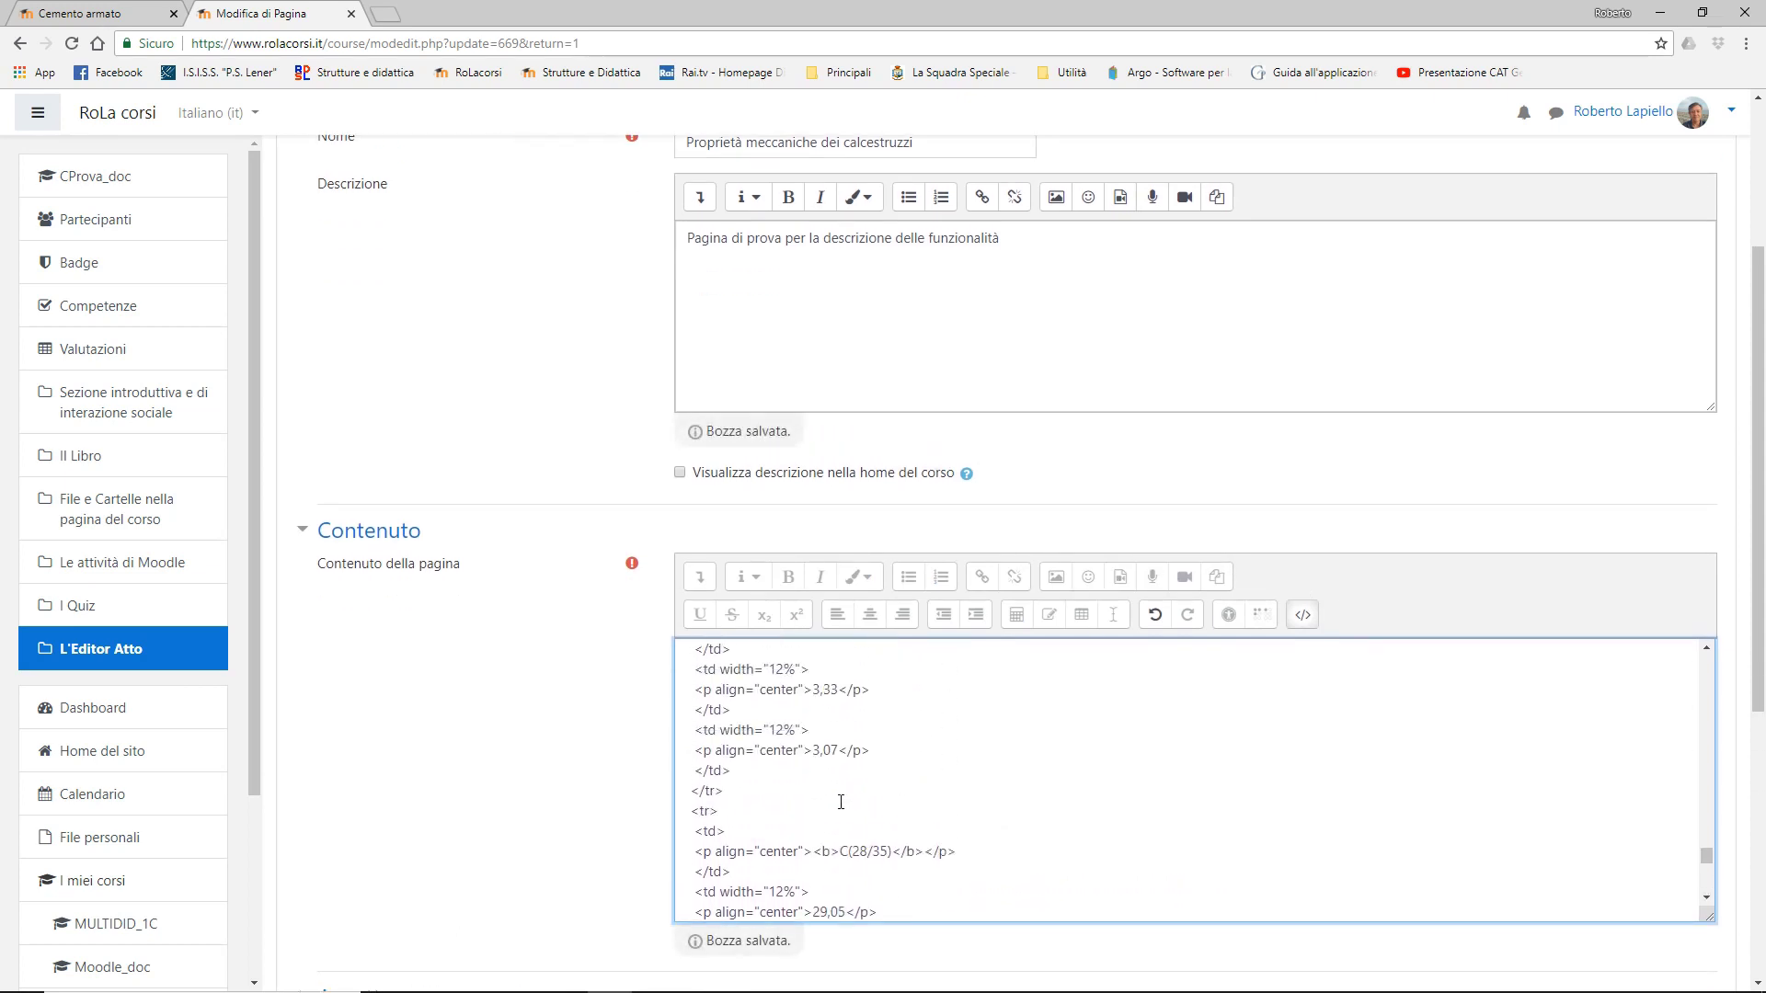
{"action": "scroll", "coordinate": [841, 801], "scroll_direction": "up", "scroll_amount": 3}
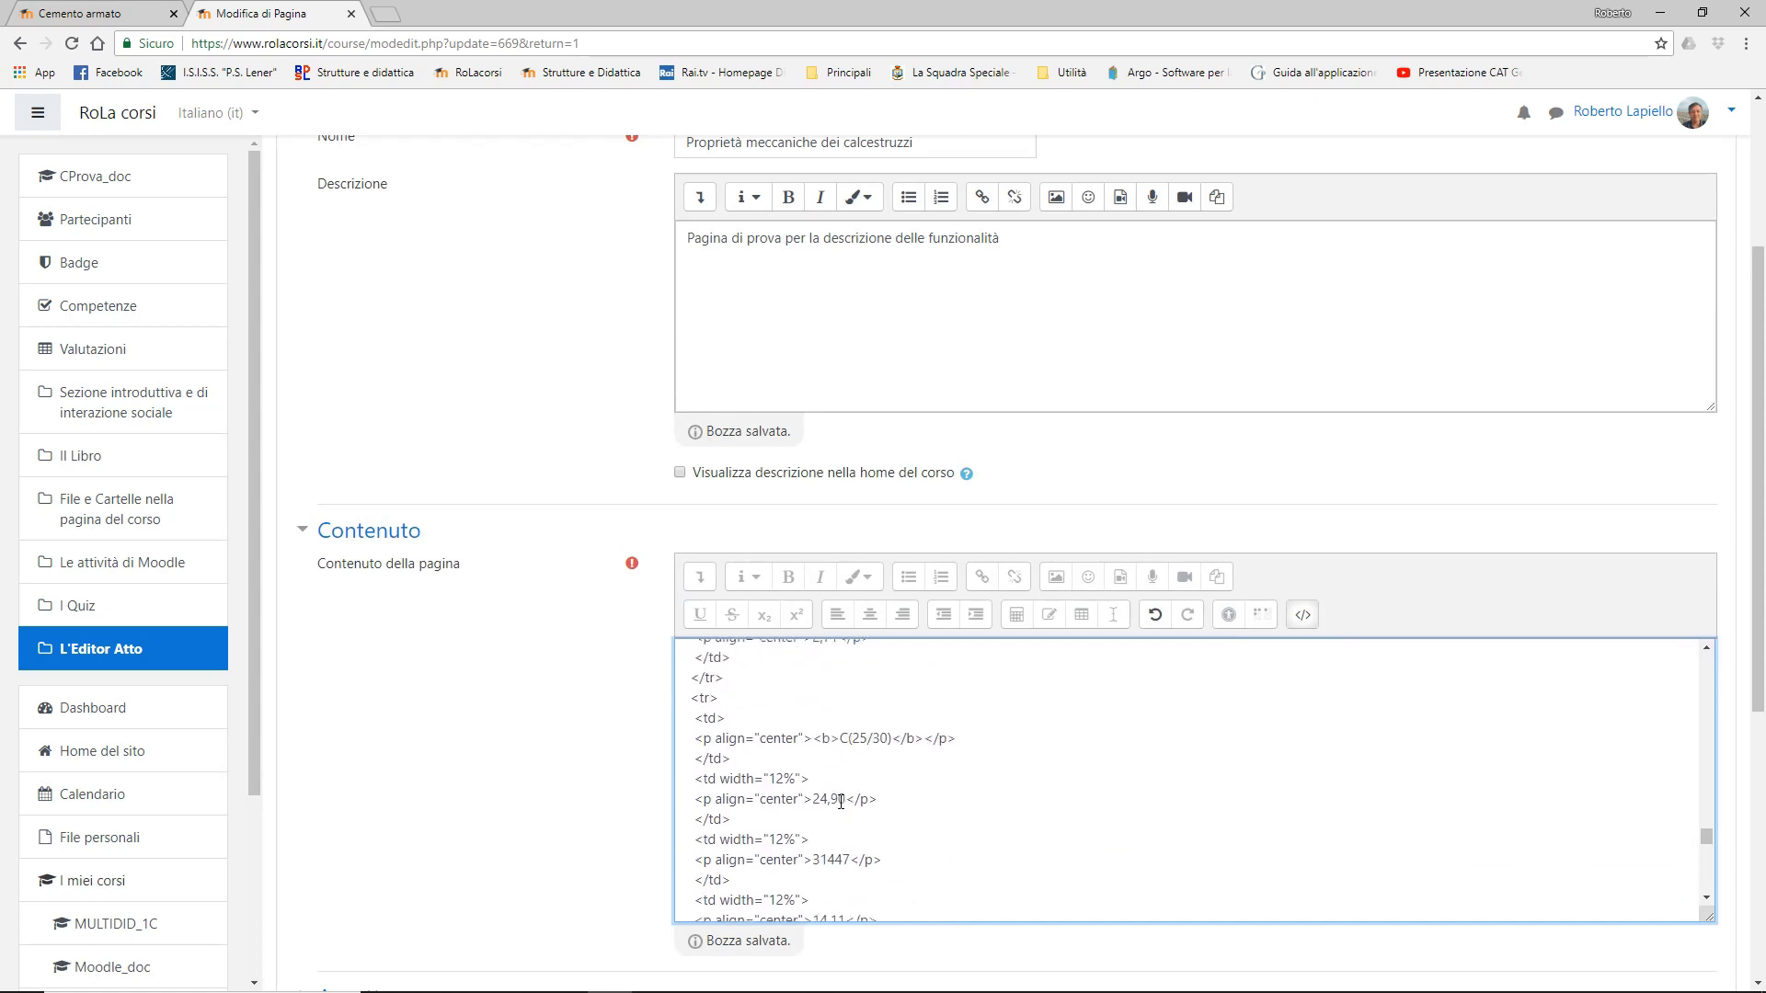
{"action": "scroll", "coordinate": [841, 801], "scroll_direction": "up", "scroll_amount": 5}
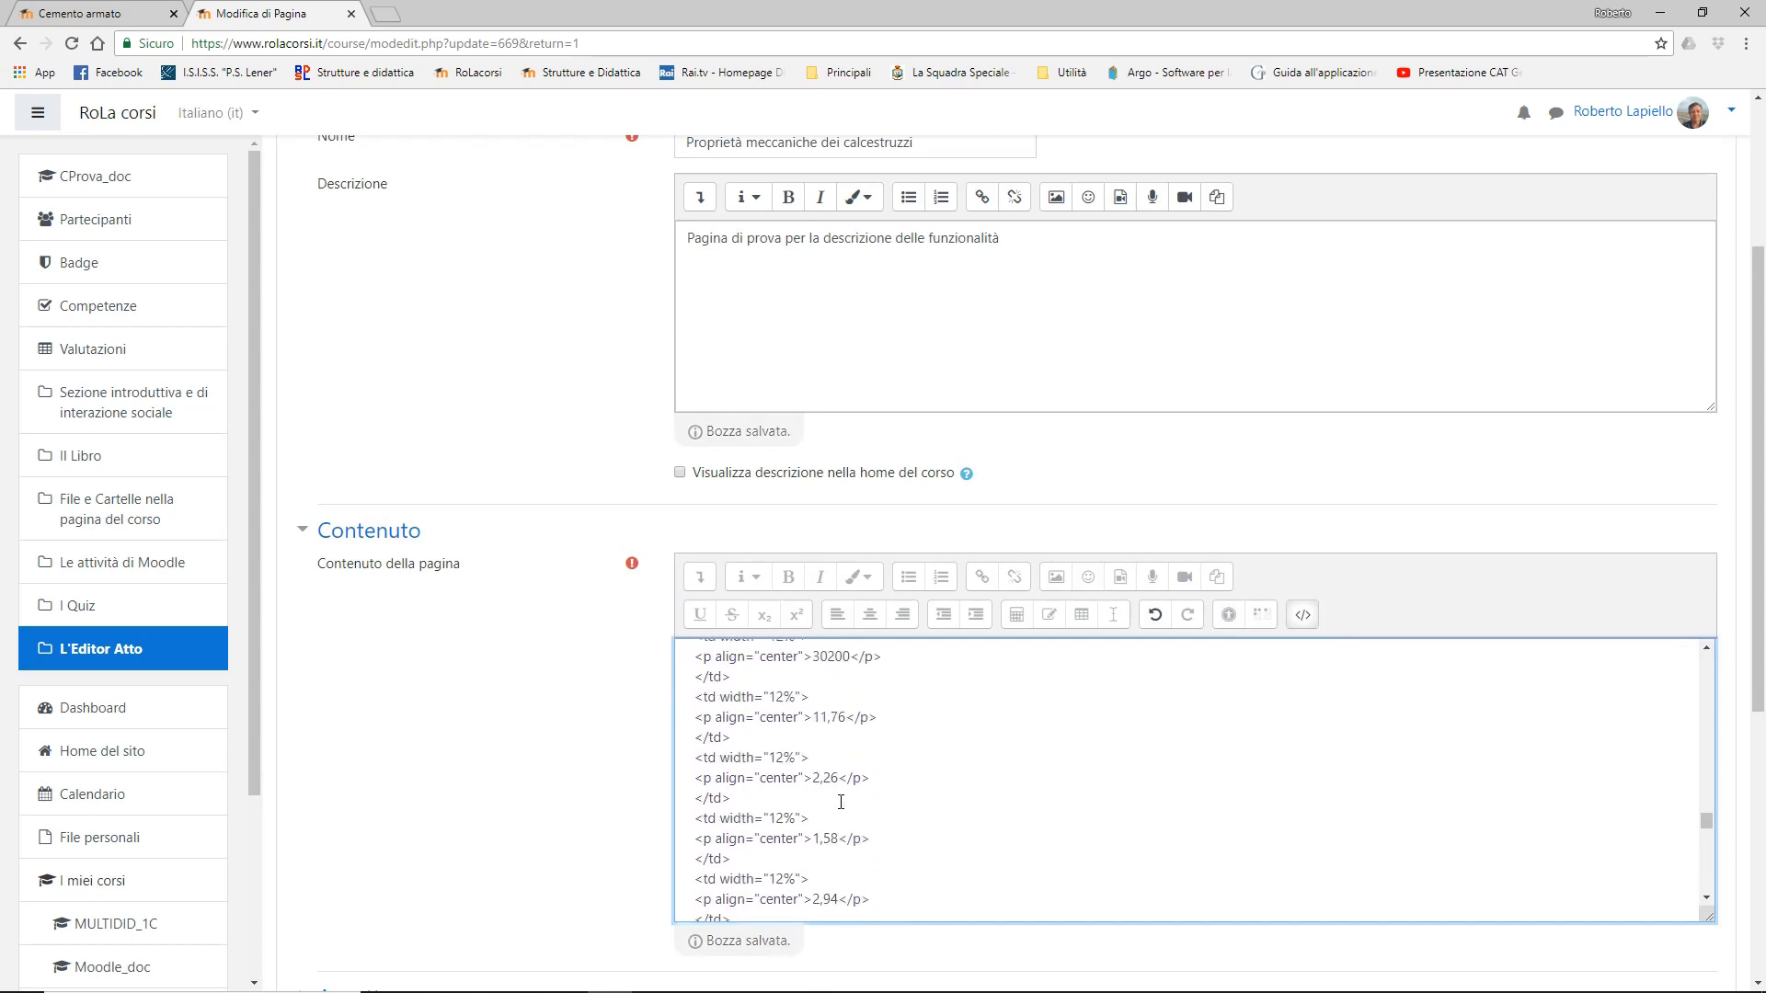
{"action": "scroll", "coordinate": [841, 801], "scroll_direction": "up", "scroll_amount": 3}
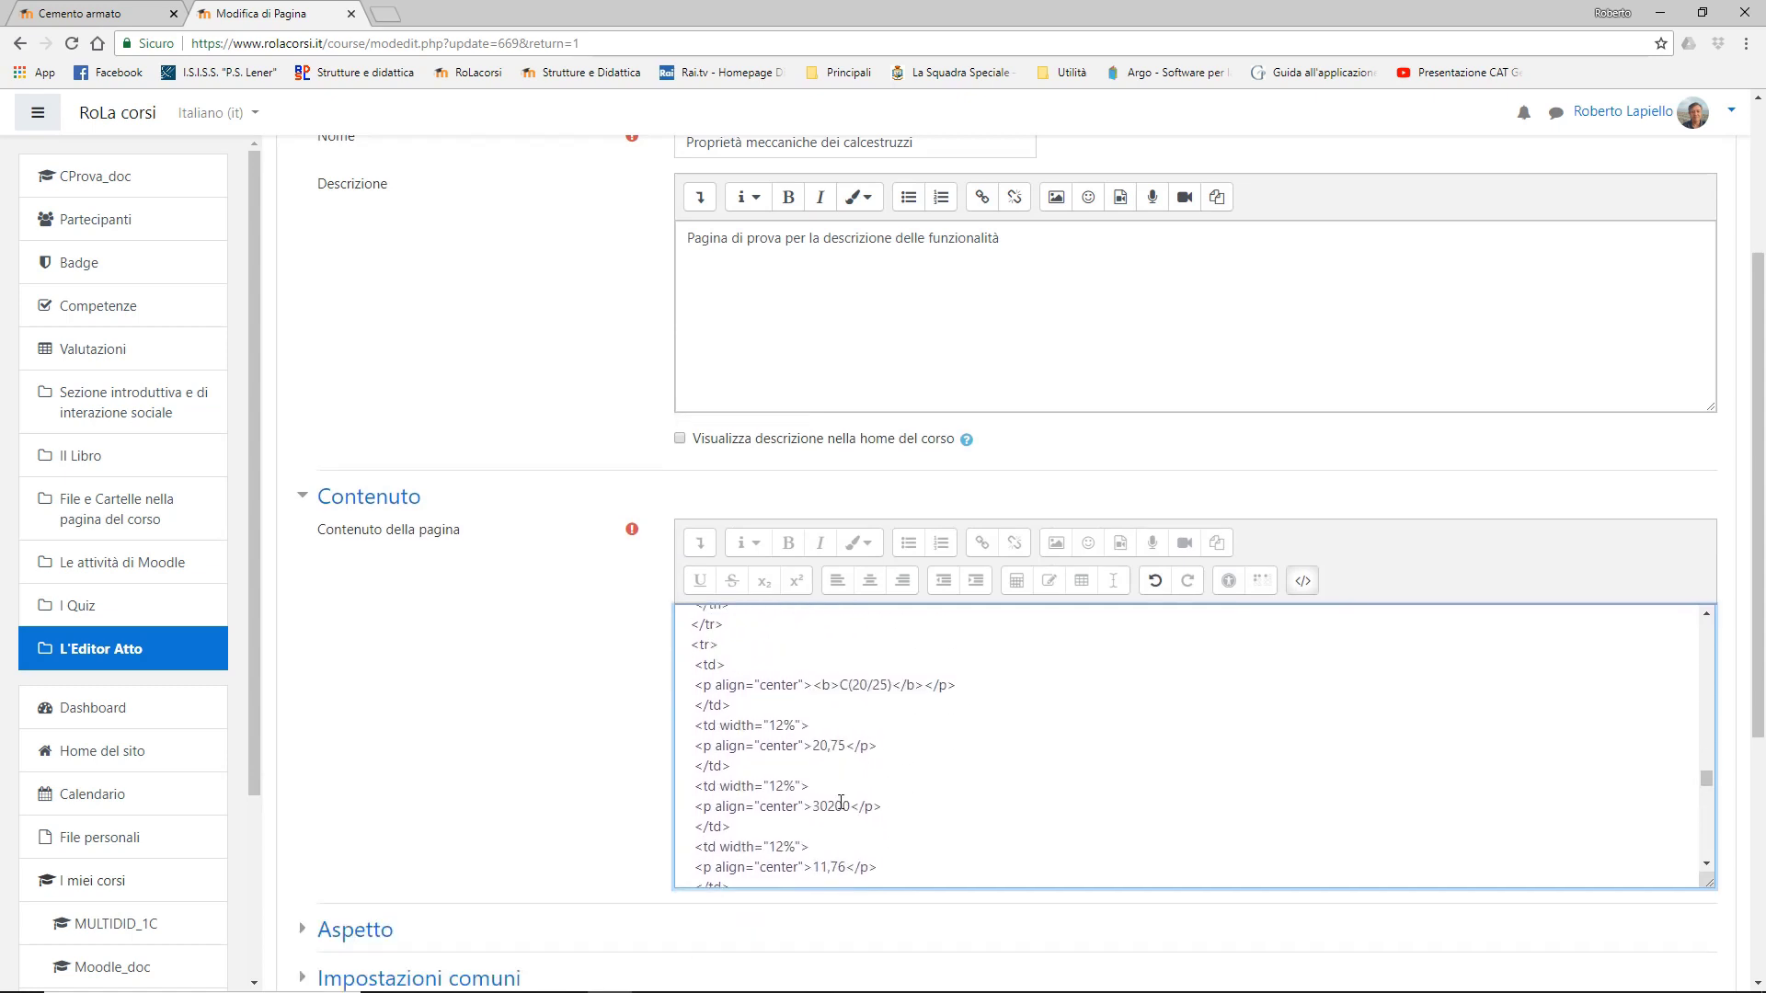
{"action": "left_click", "coordinate": [1302, 580]}
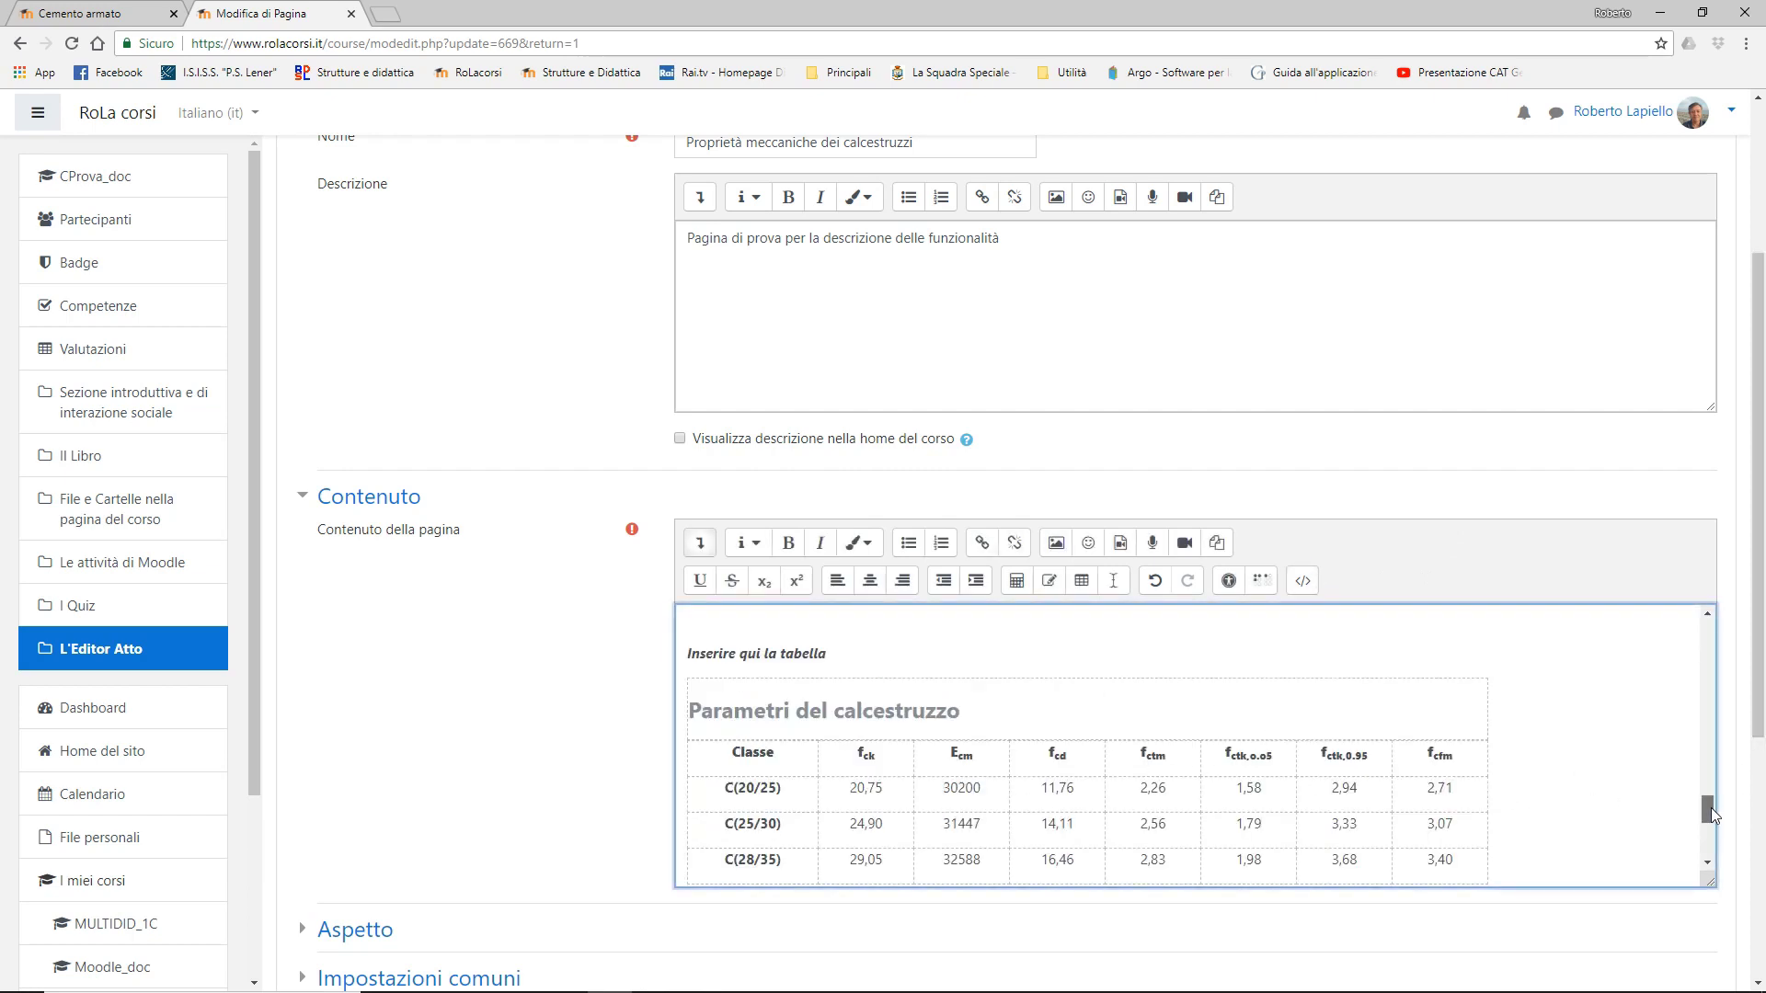
{"action": "left_click_drag", "start_coordinate": [1711, 808], "coordinate": [1709, 832]}
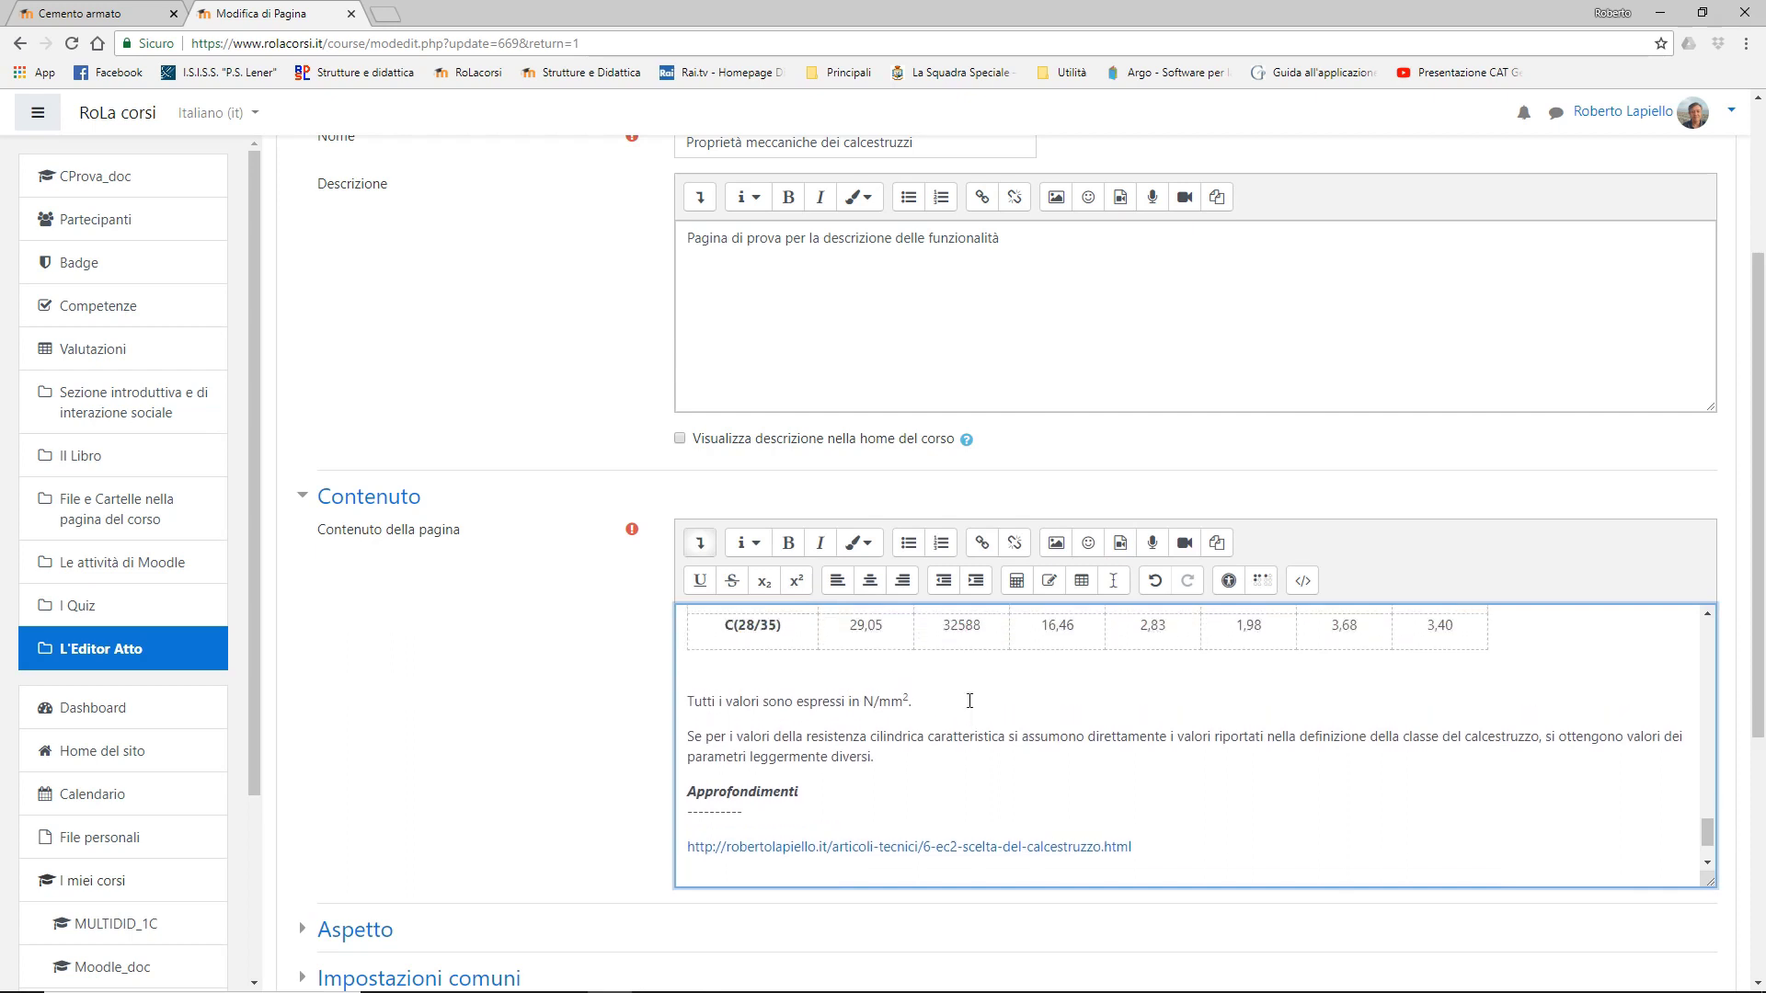
{"action": "scroll", "coordinate": [970, 702], "scroll_direction": "down", "scroll_amount": 2}
{"action": "scroll", "coordinate": [989, 705], "scroll_direction": "up", "scroll_amount": 2}
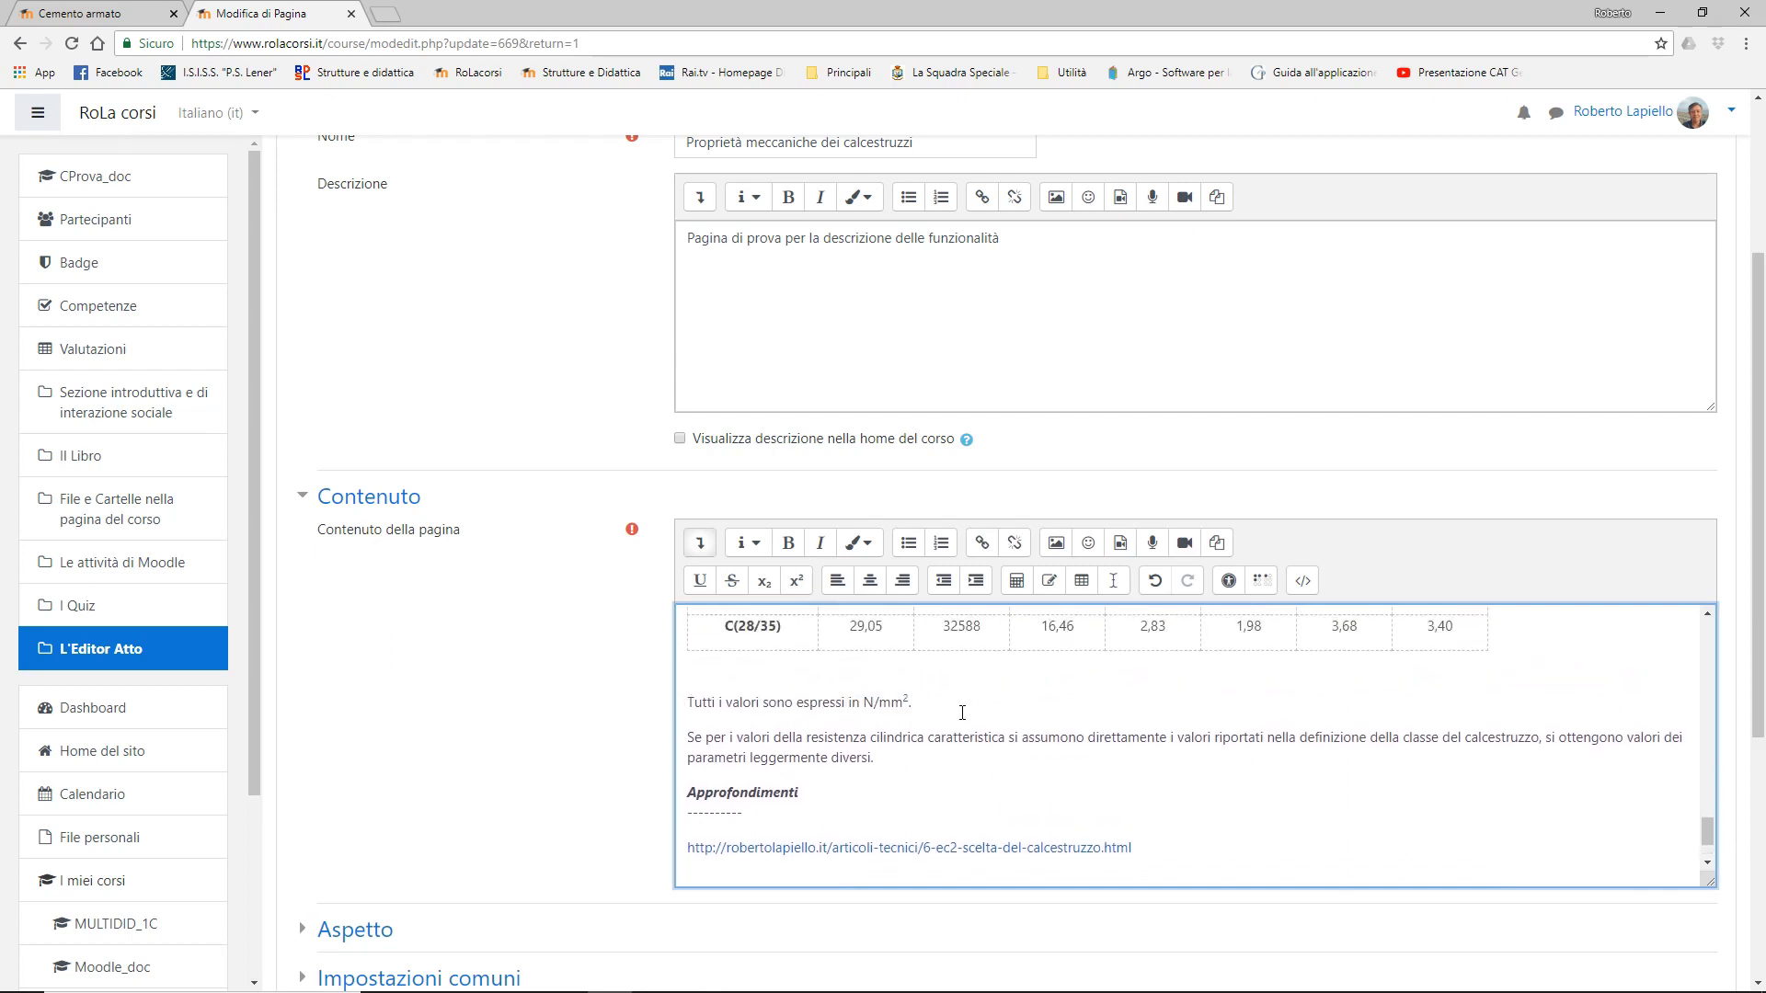
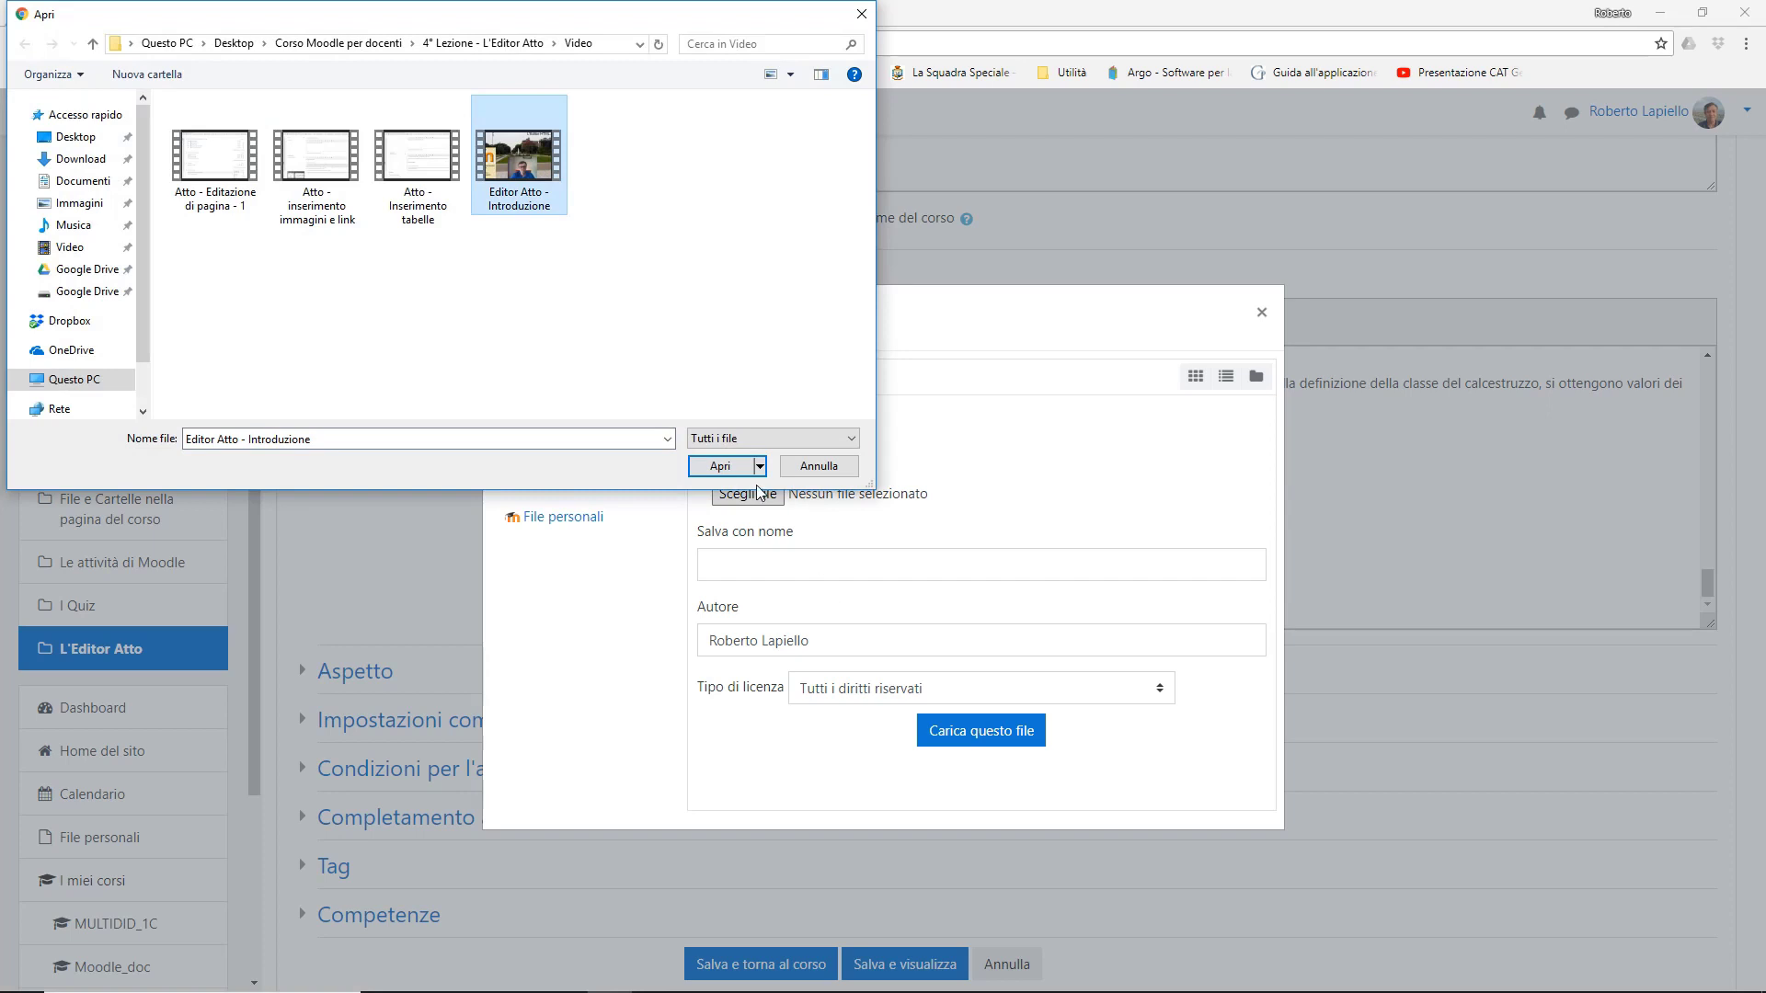
- Upload the video file "Editor Atto - Introduzione" and insert it into the page content below the link under "Approfondimenti"
{"action": "left_click", "coordinate": [721, 467]}
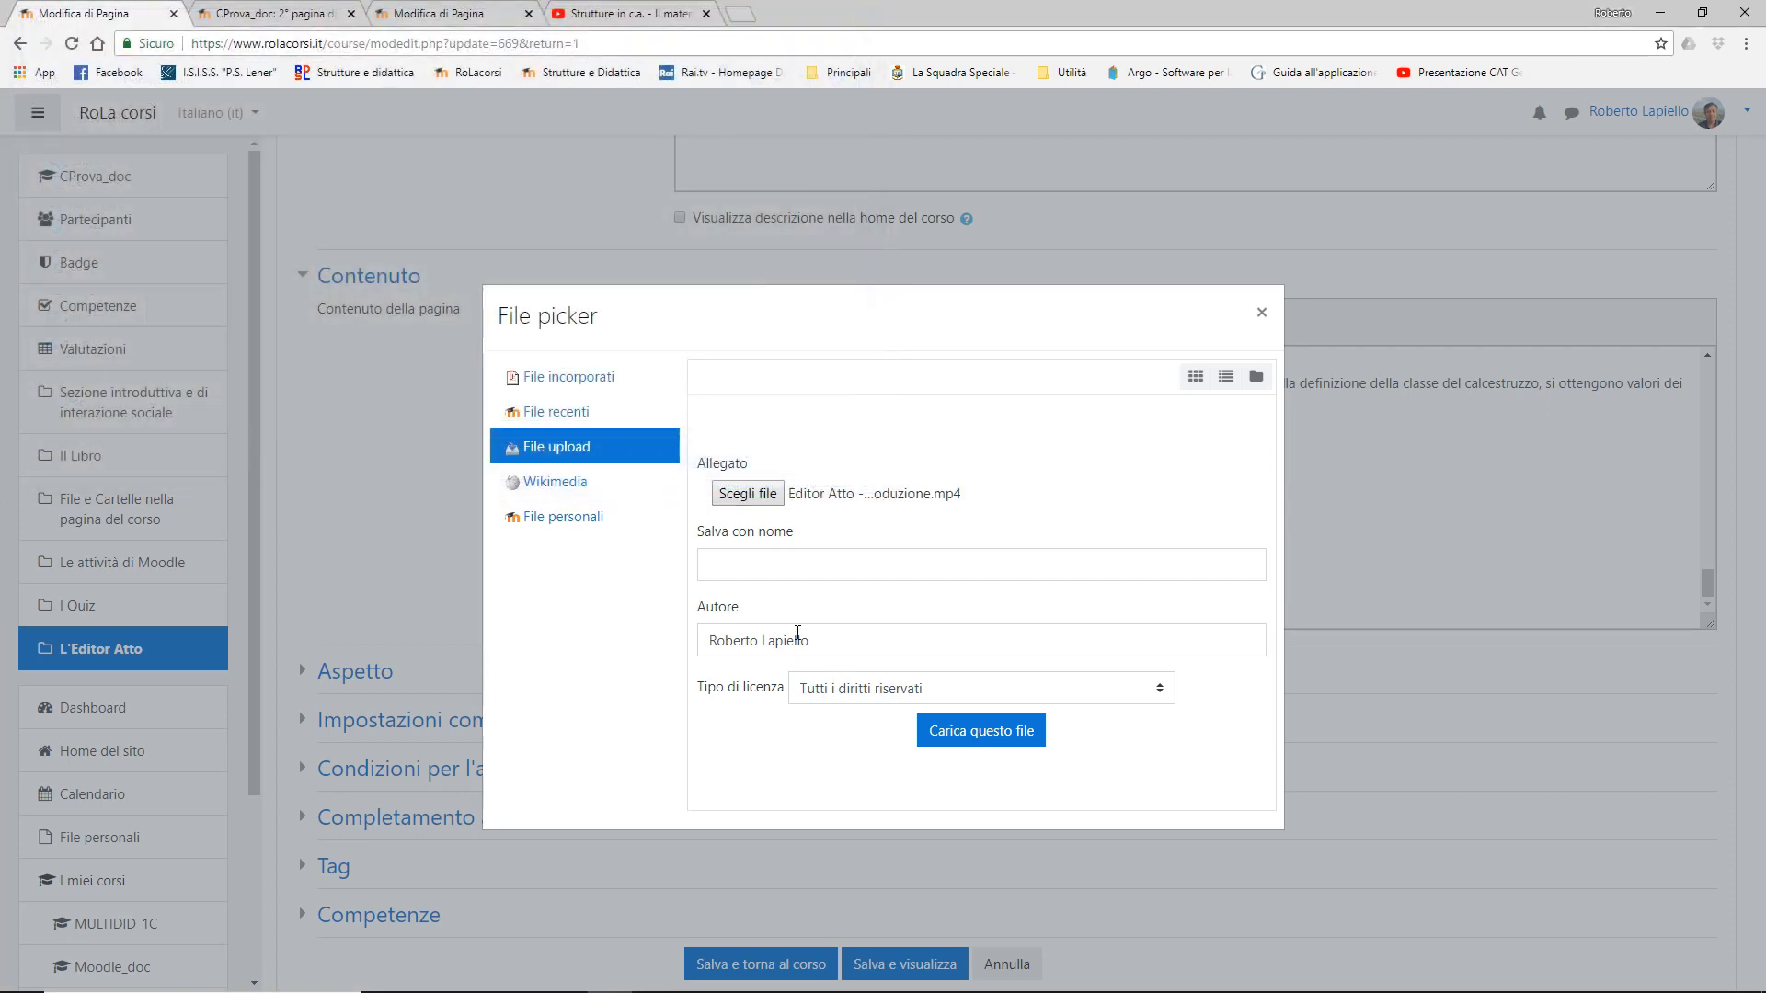
{"action": "left_click", "coordinate": [979, 731]}
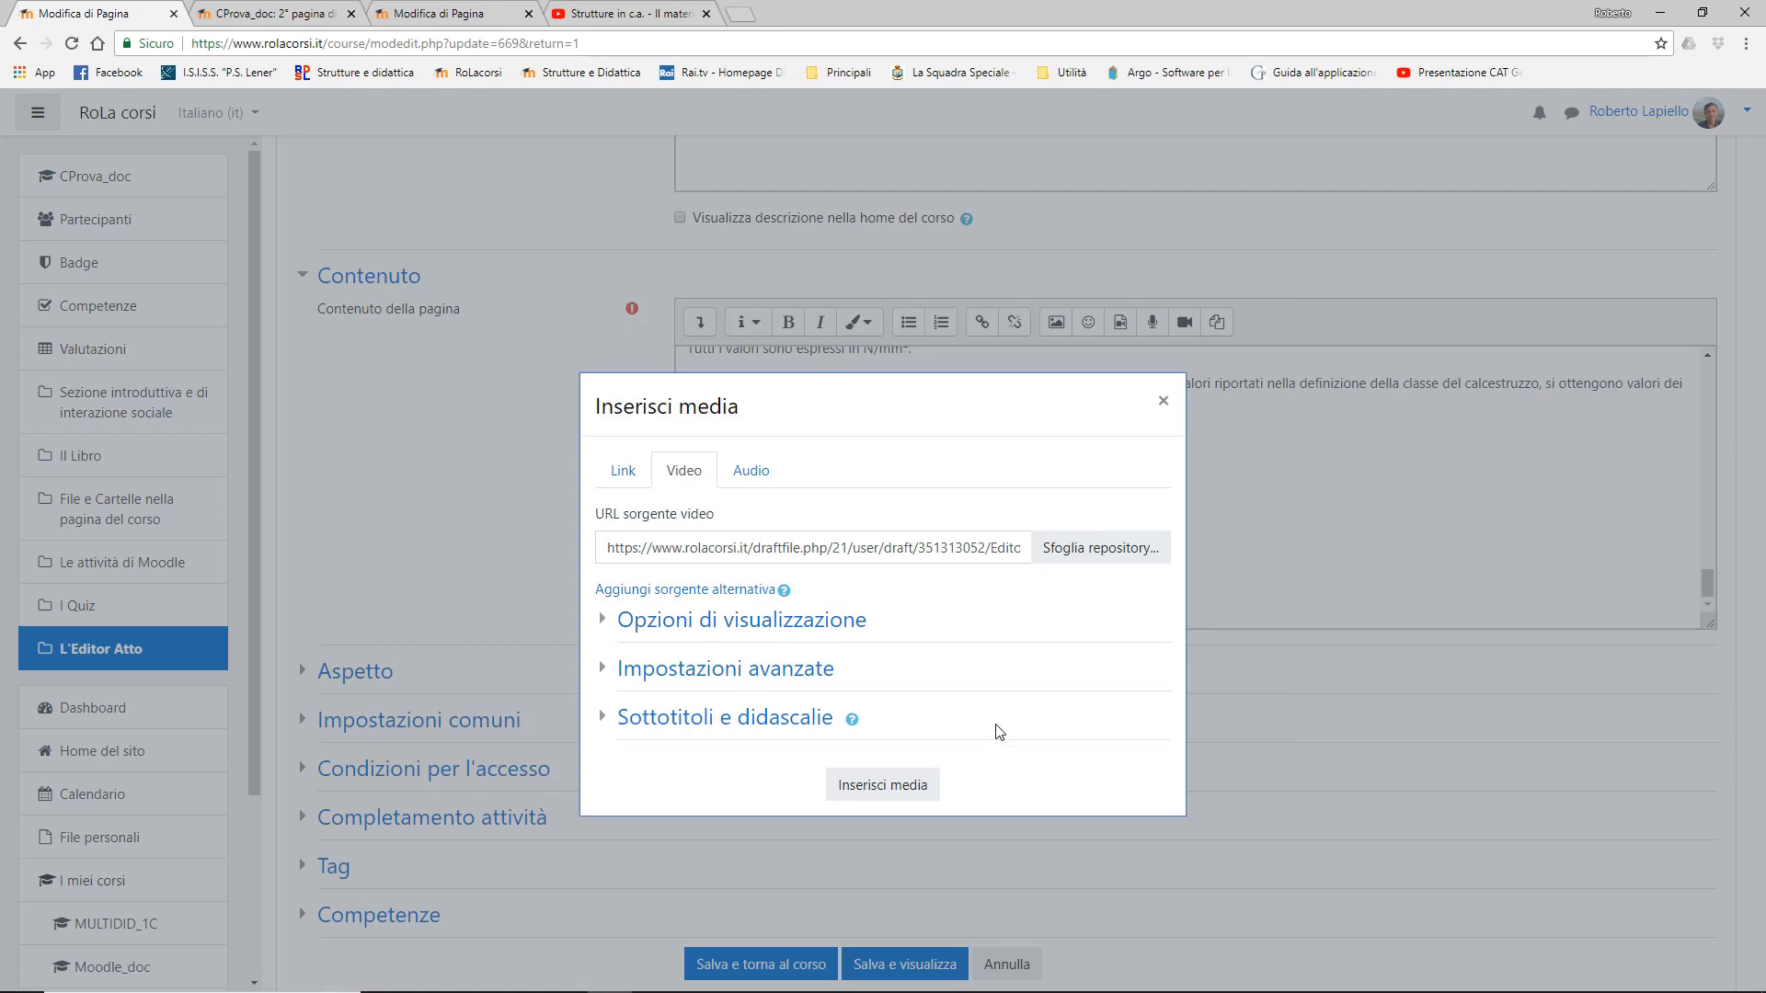
{"action": "left_click", "coordinate": [883, 784]}
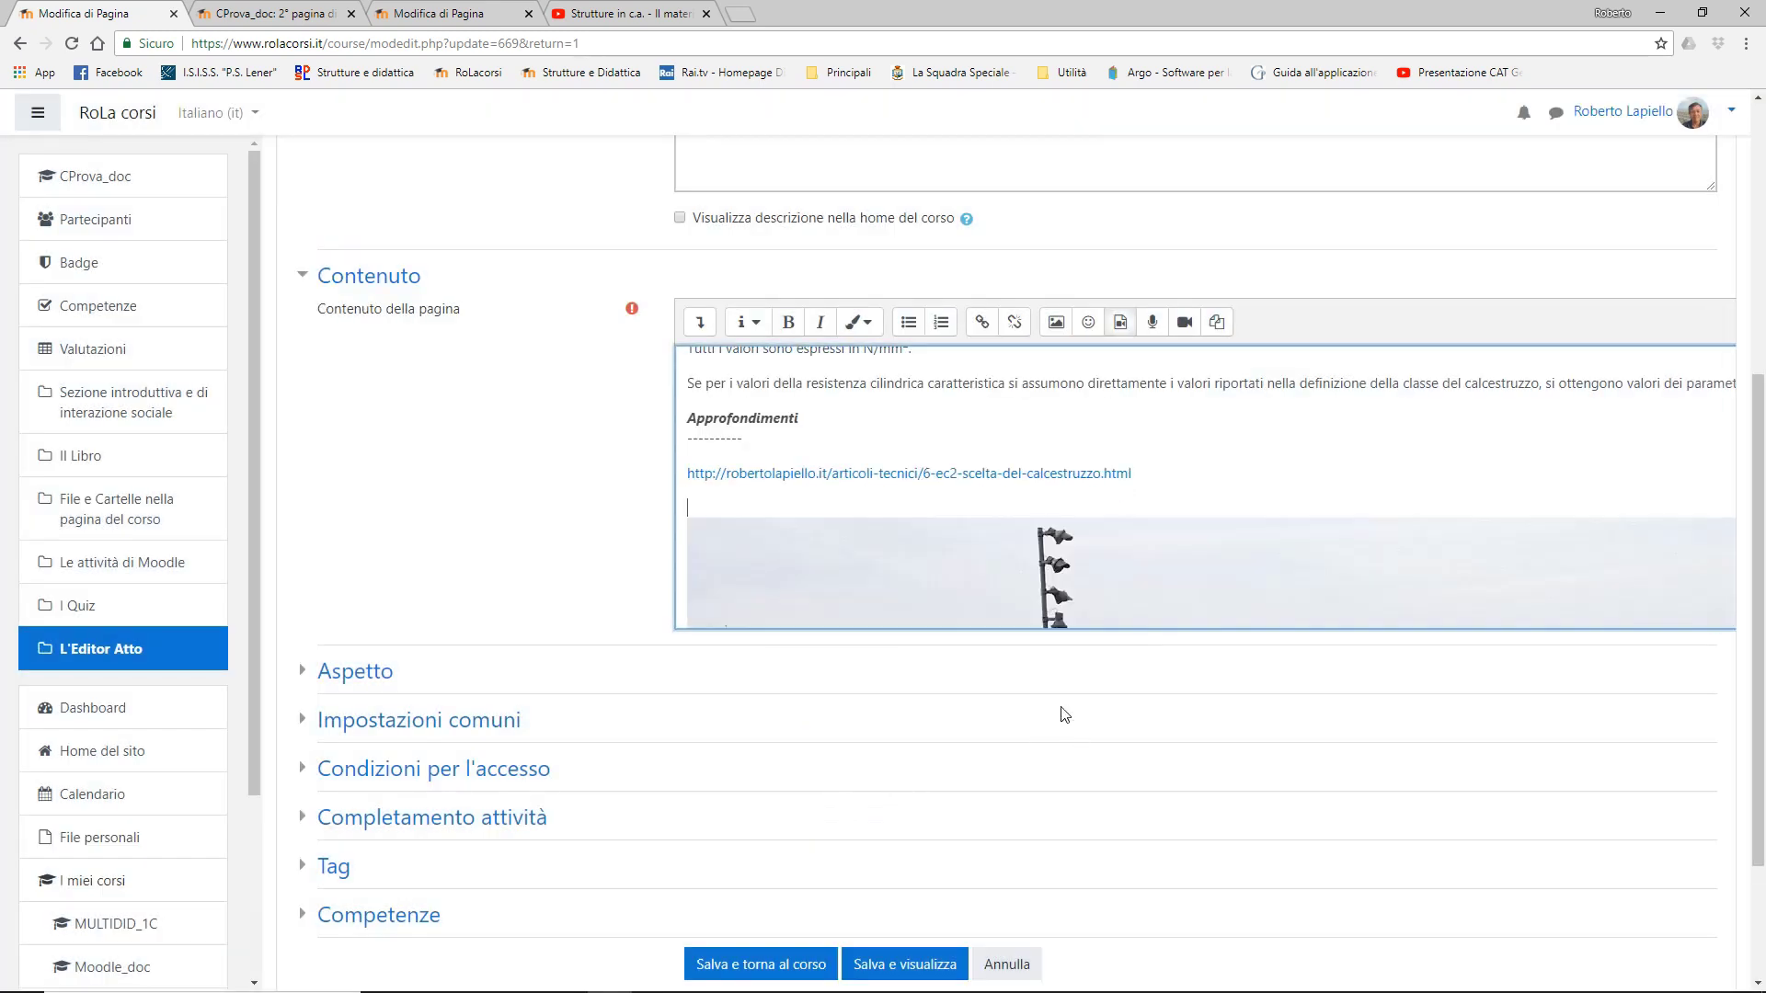
{"action": "scroll", "coordinate": [980, 495], "scroll_direction": "down", "scroll_amount": 6}
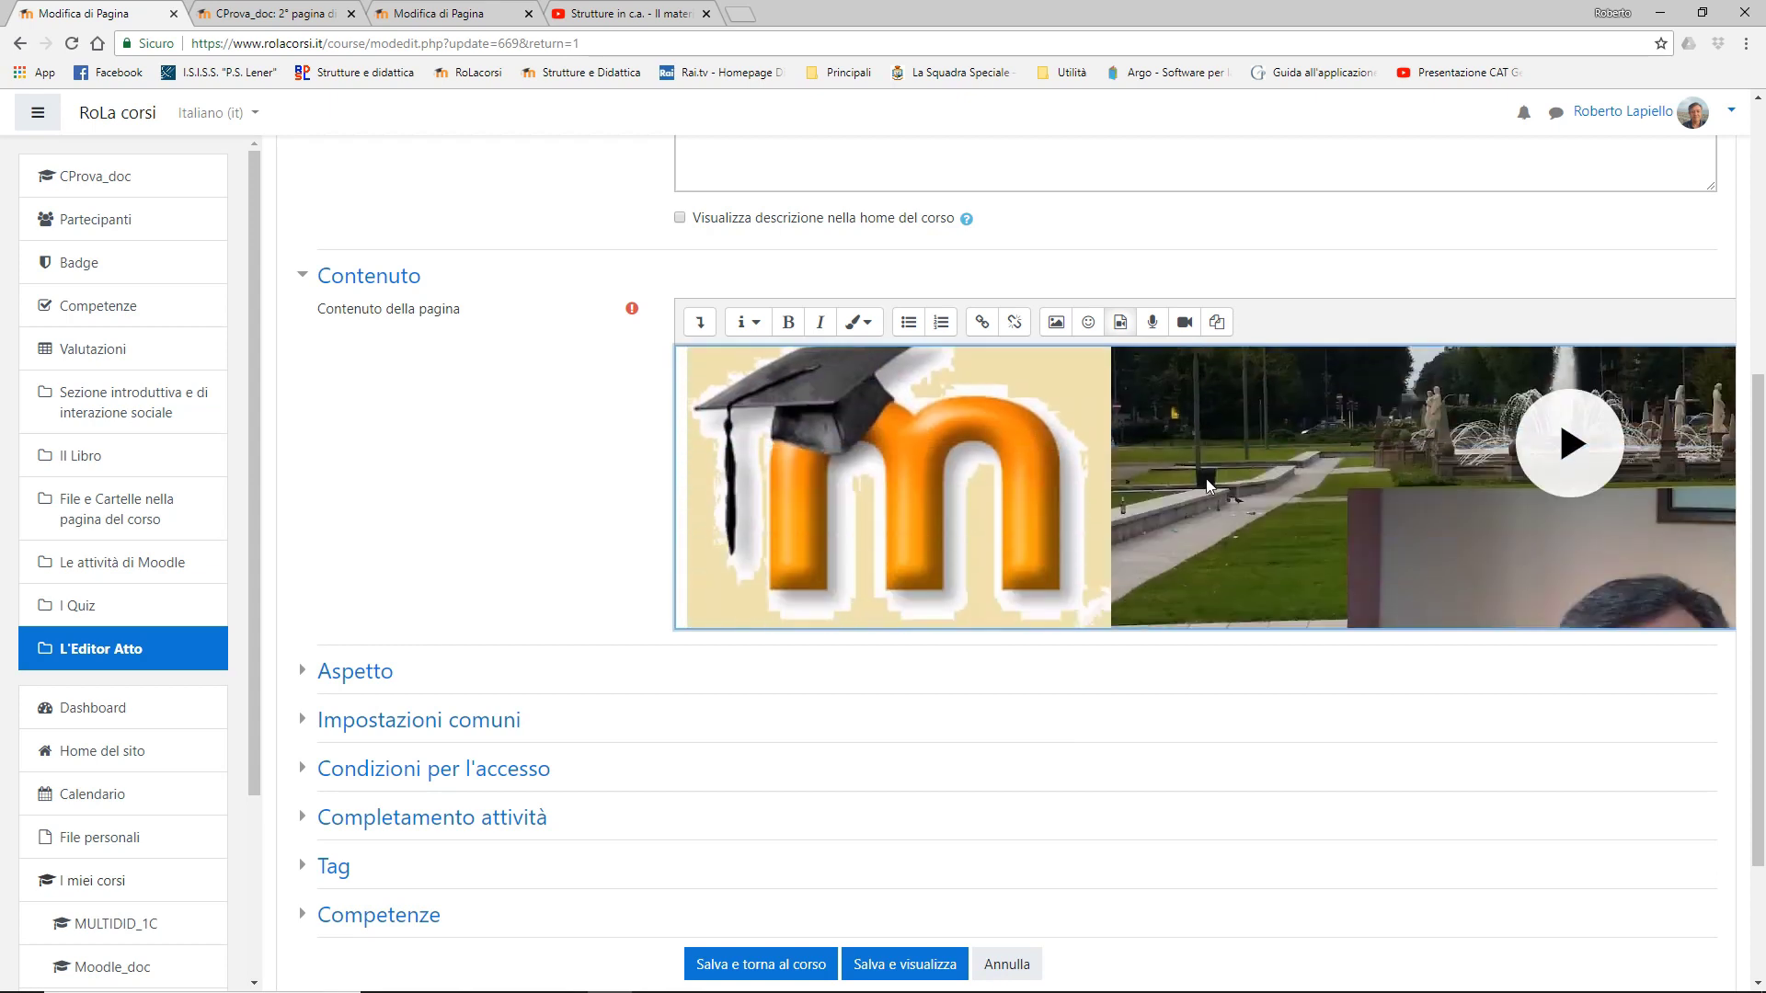
{"action": "scroll", "coordinate": [1104, 506], "scroll_direction": "down", "scroll_amount": 1}
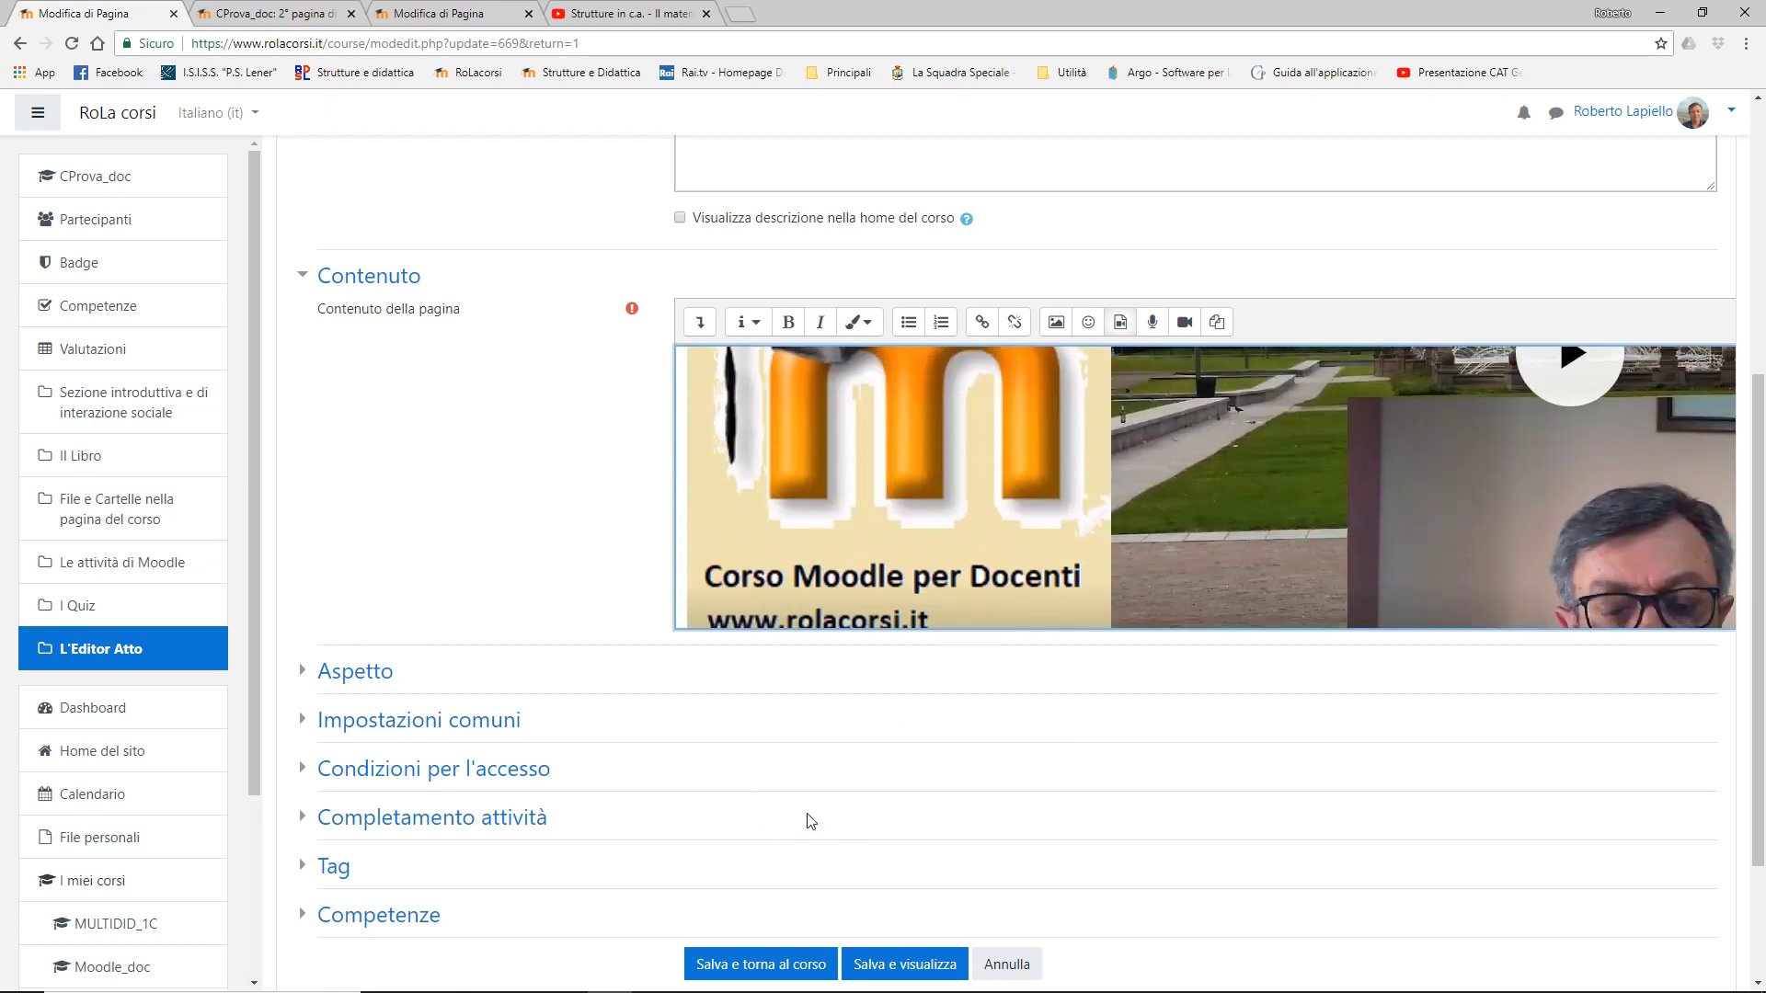
- Save and display the page, and test the embedded video by playing it briefly and pausing it
{"action": "left_click", "coordinate": [914, 966]}
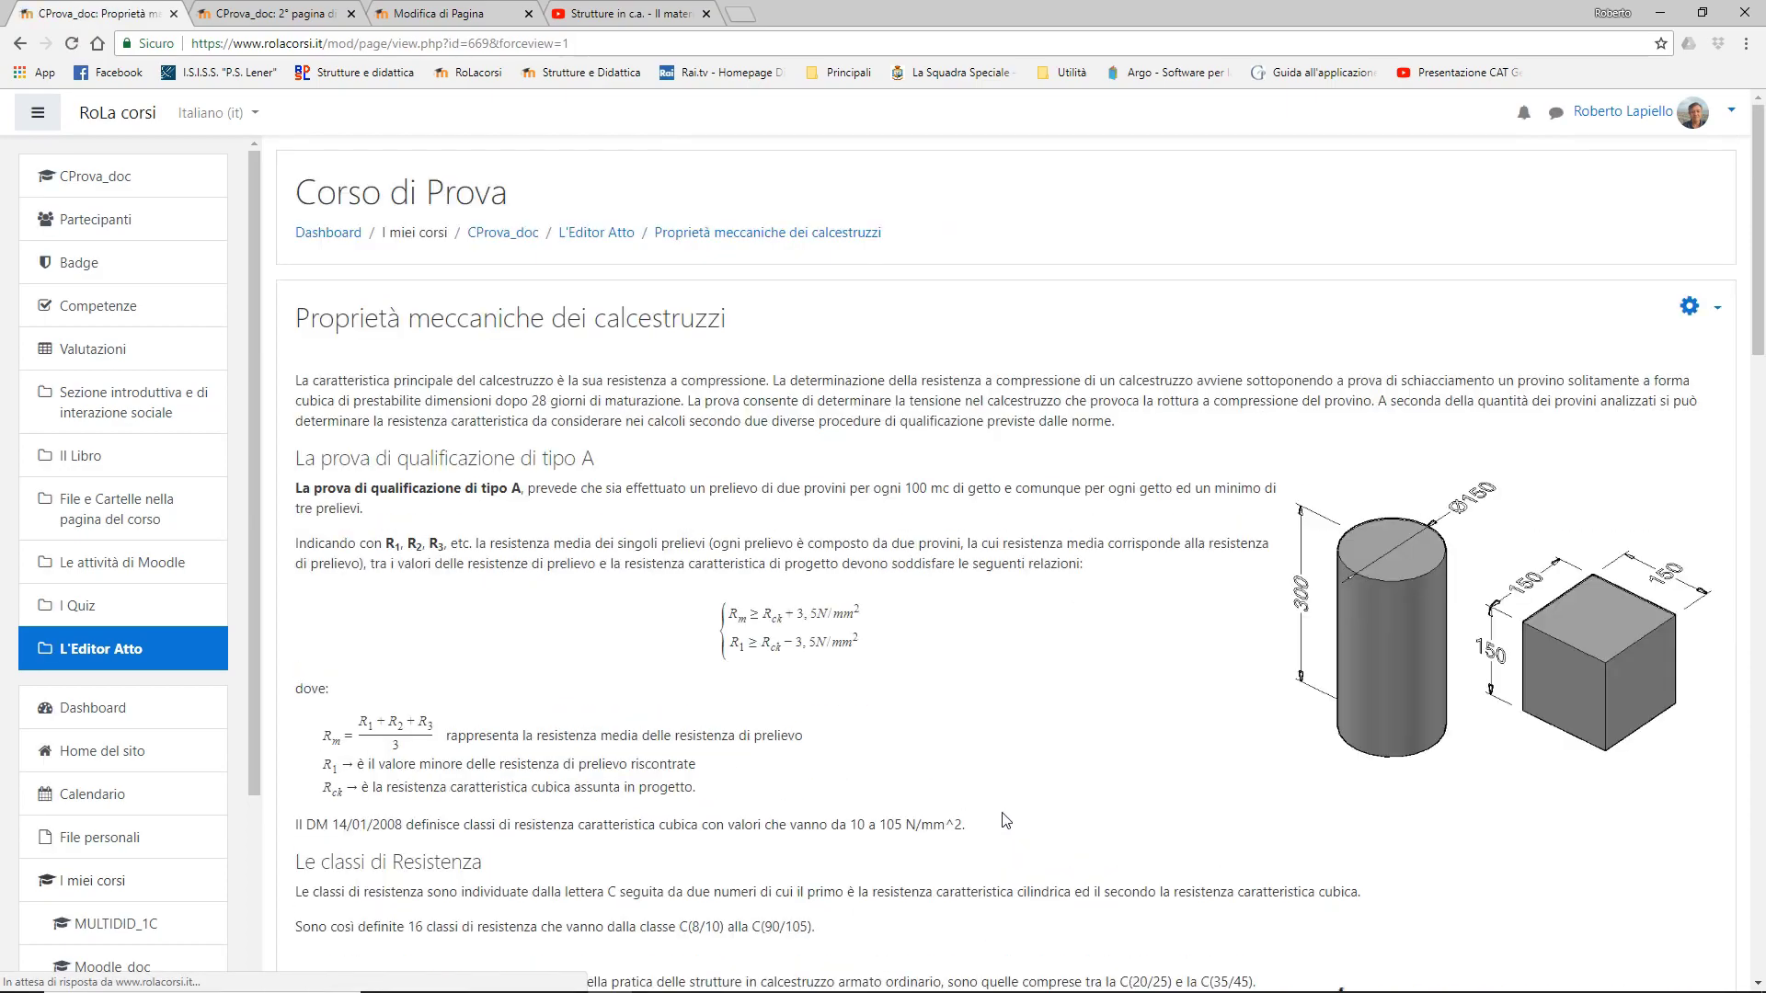
{"action": "scroll", "coordinate": [727, 602], "scroll_direction": "down", "scroll_amount": 20}
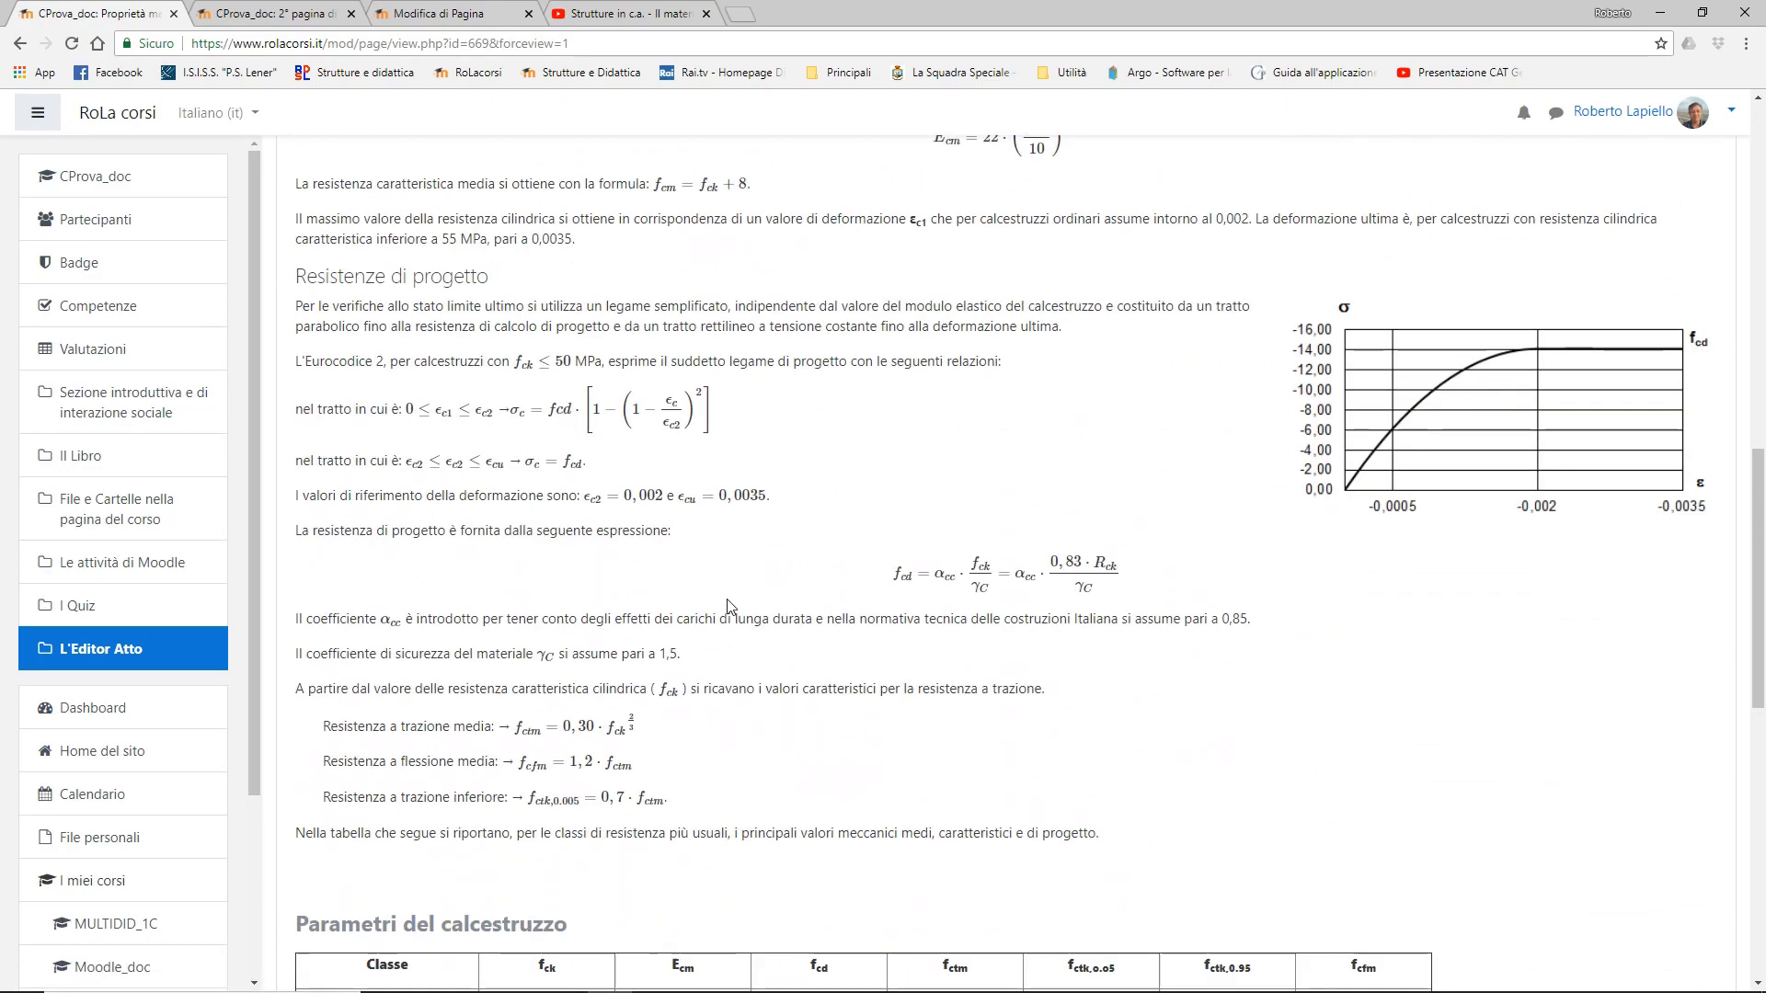
{"action": "scroll", "coordinate": [730, 606], "scroll_direction": "down", "scroll_amount": 5}
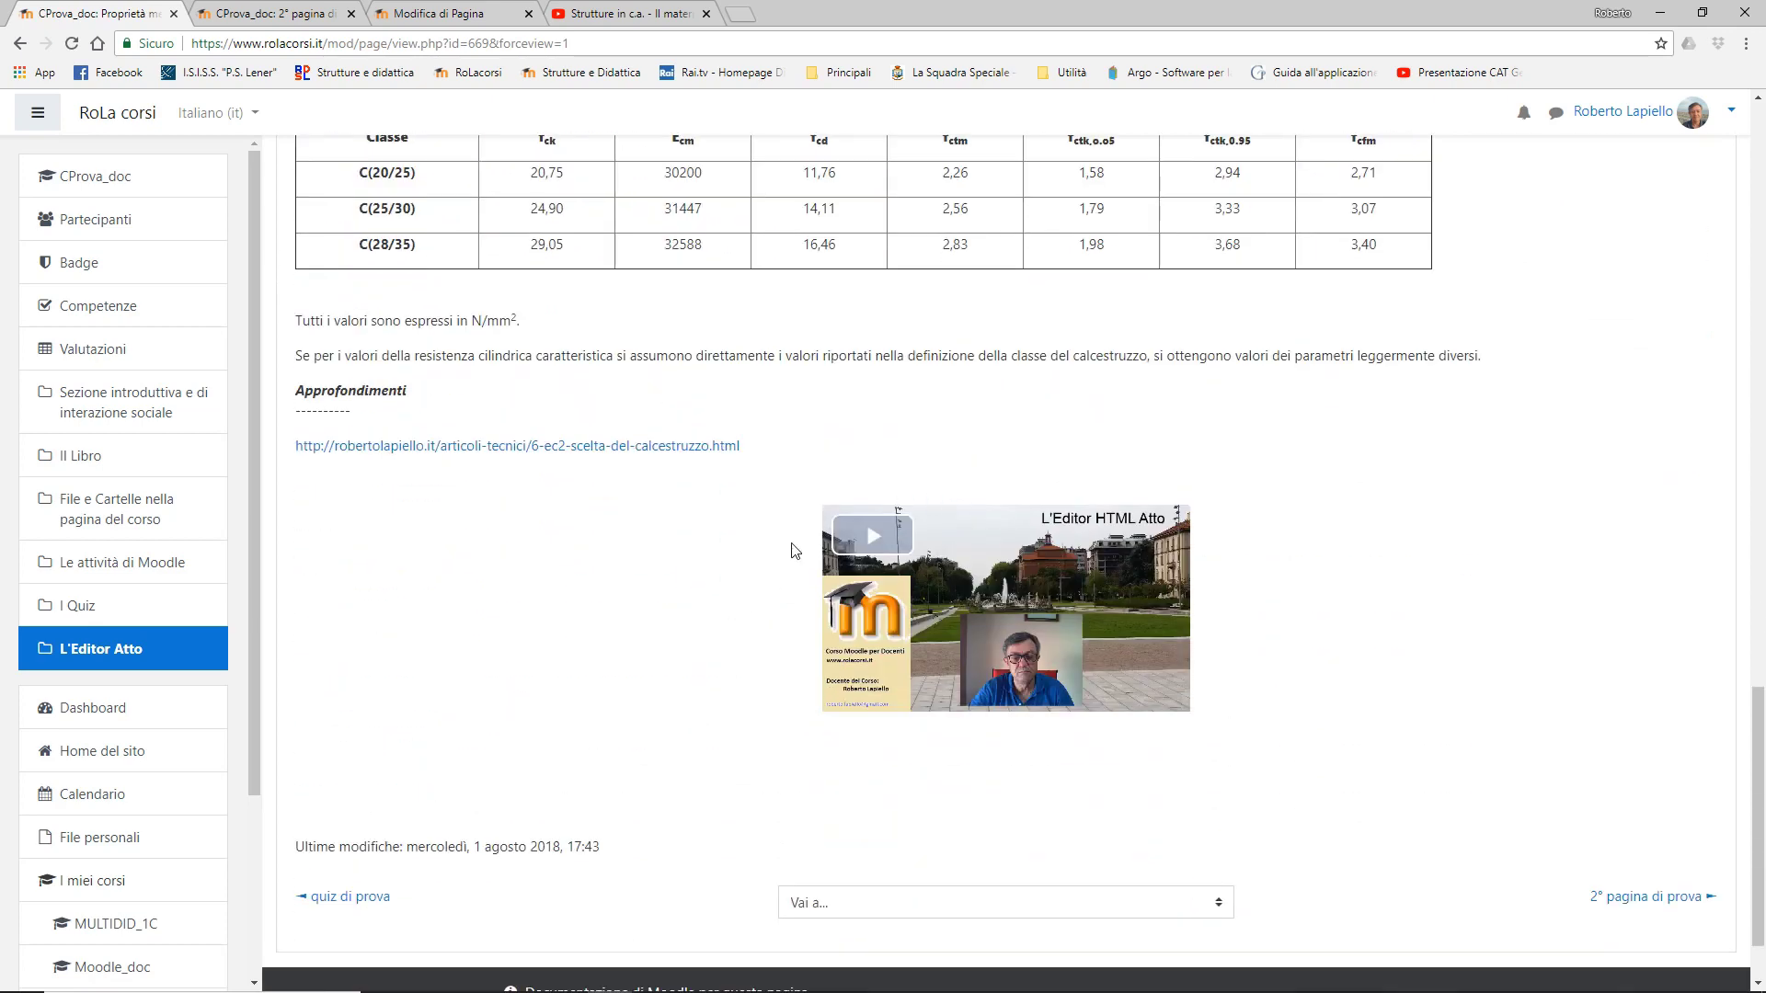
{"action": "left_click", "coordinate": [874, 536]}
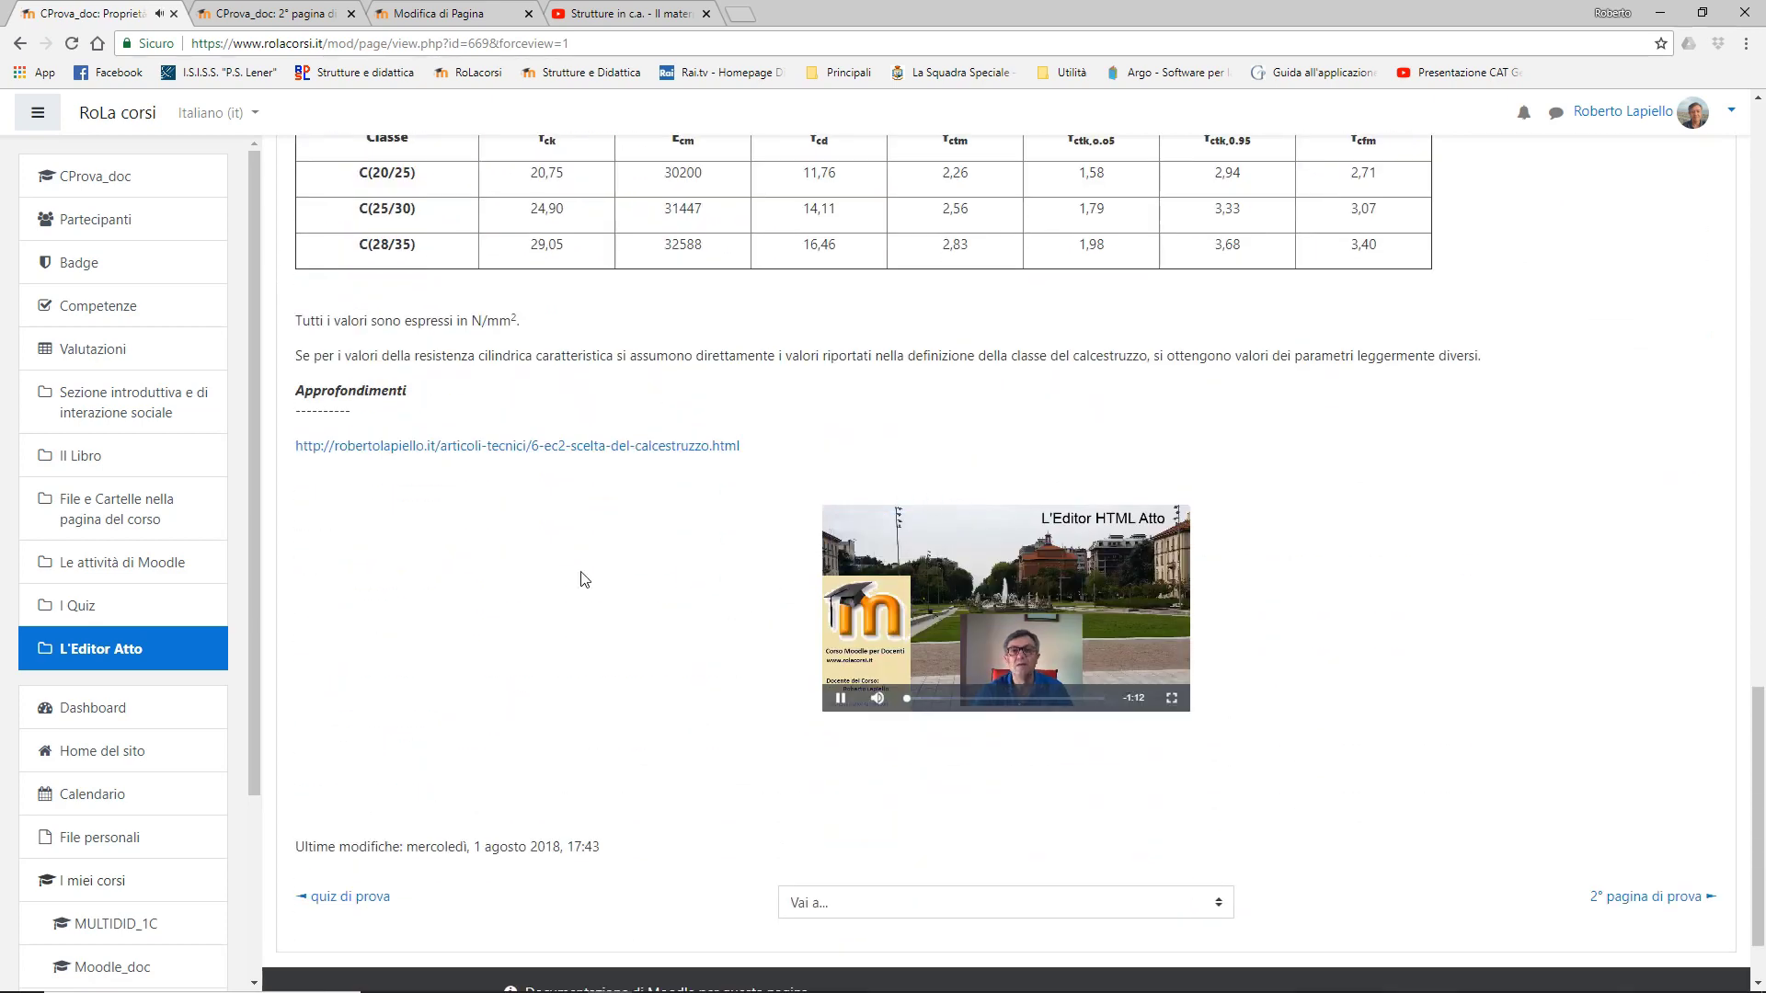
{"action": "left_click", "coordinate": [840, 698]}
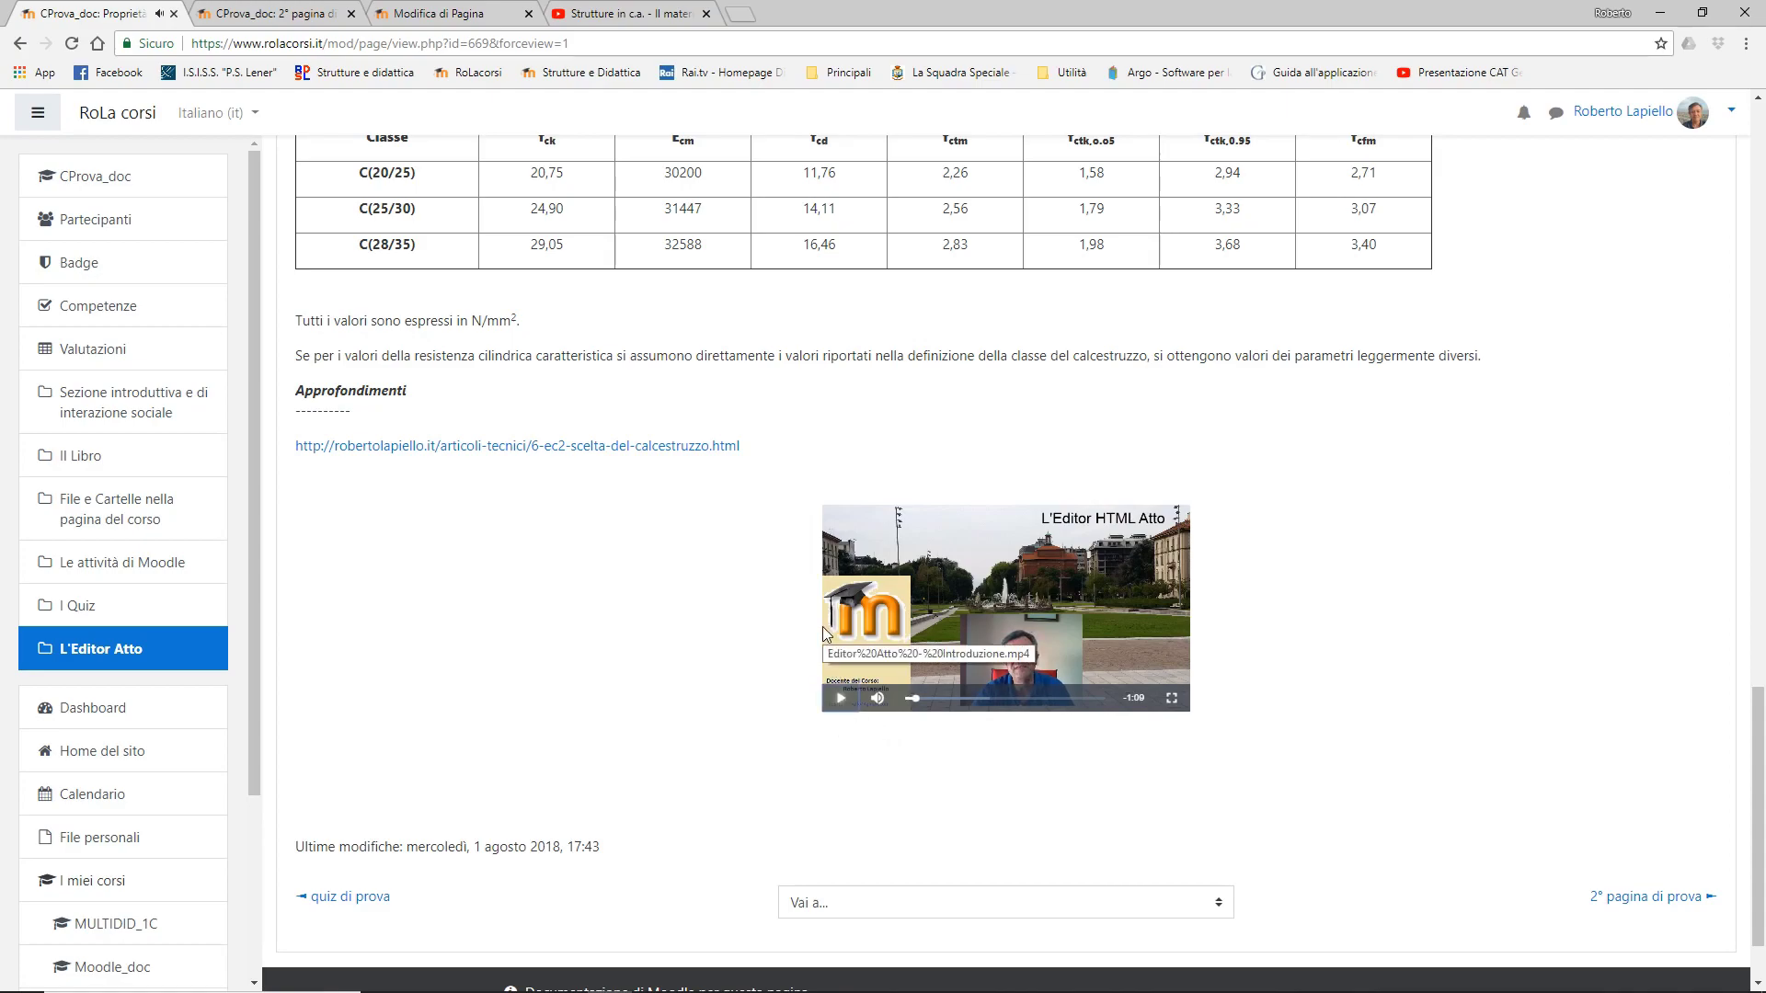
- Reopen the settings of the page "Proprietà meccaniche dei calcestruzzi" for editing
{"action": "scroll", "coordinate": [1548, 375], "scroll_direction": "up", "scroll_amount": 15}
{"action": "scroll", "coordinate": [1553, 372], "scroll_direction": "up", "scroll_amount": 7}
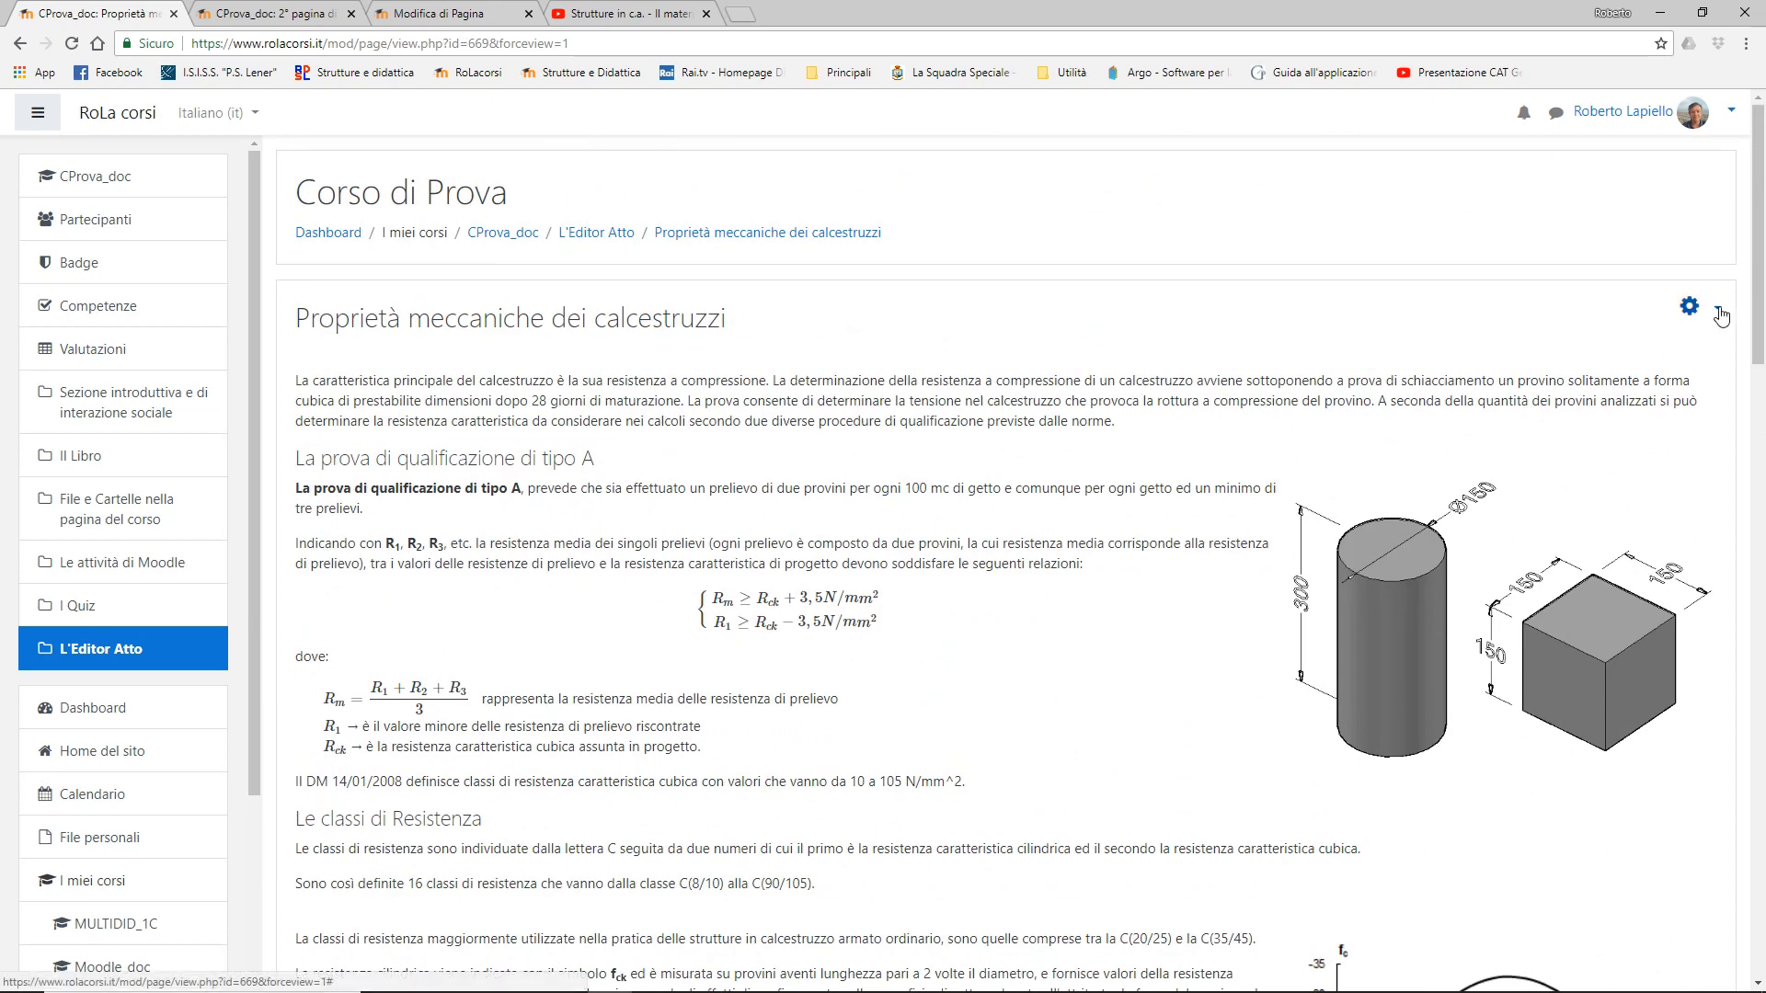
{"action": "left_click", "coordinate": [1692, 308]}
{"action": "left_click", "coordinate": [1607, 343]}
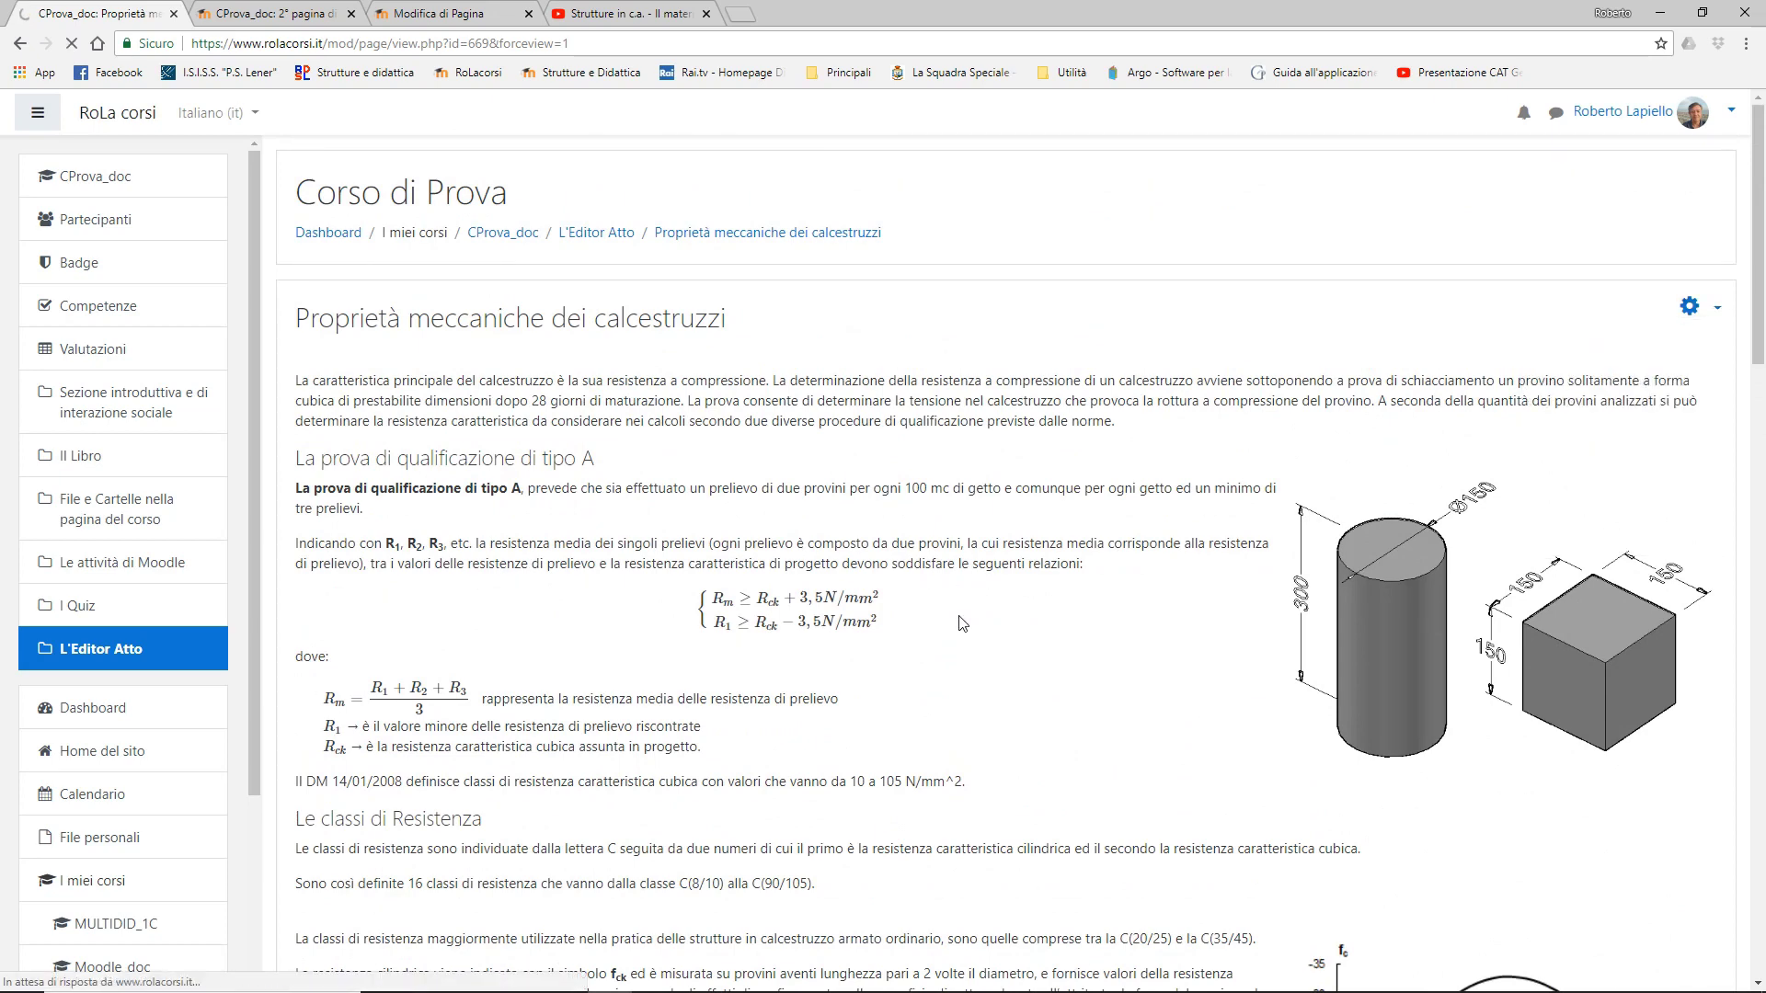
{"action": "scroll", "coordinate": [952, 863], "scroll_direction": "down", "scroll_amount": 3}
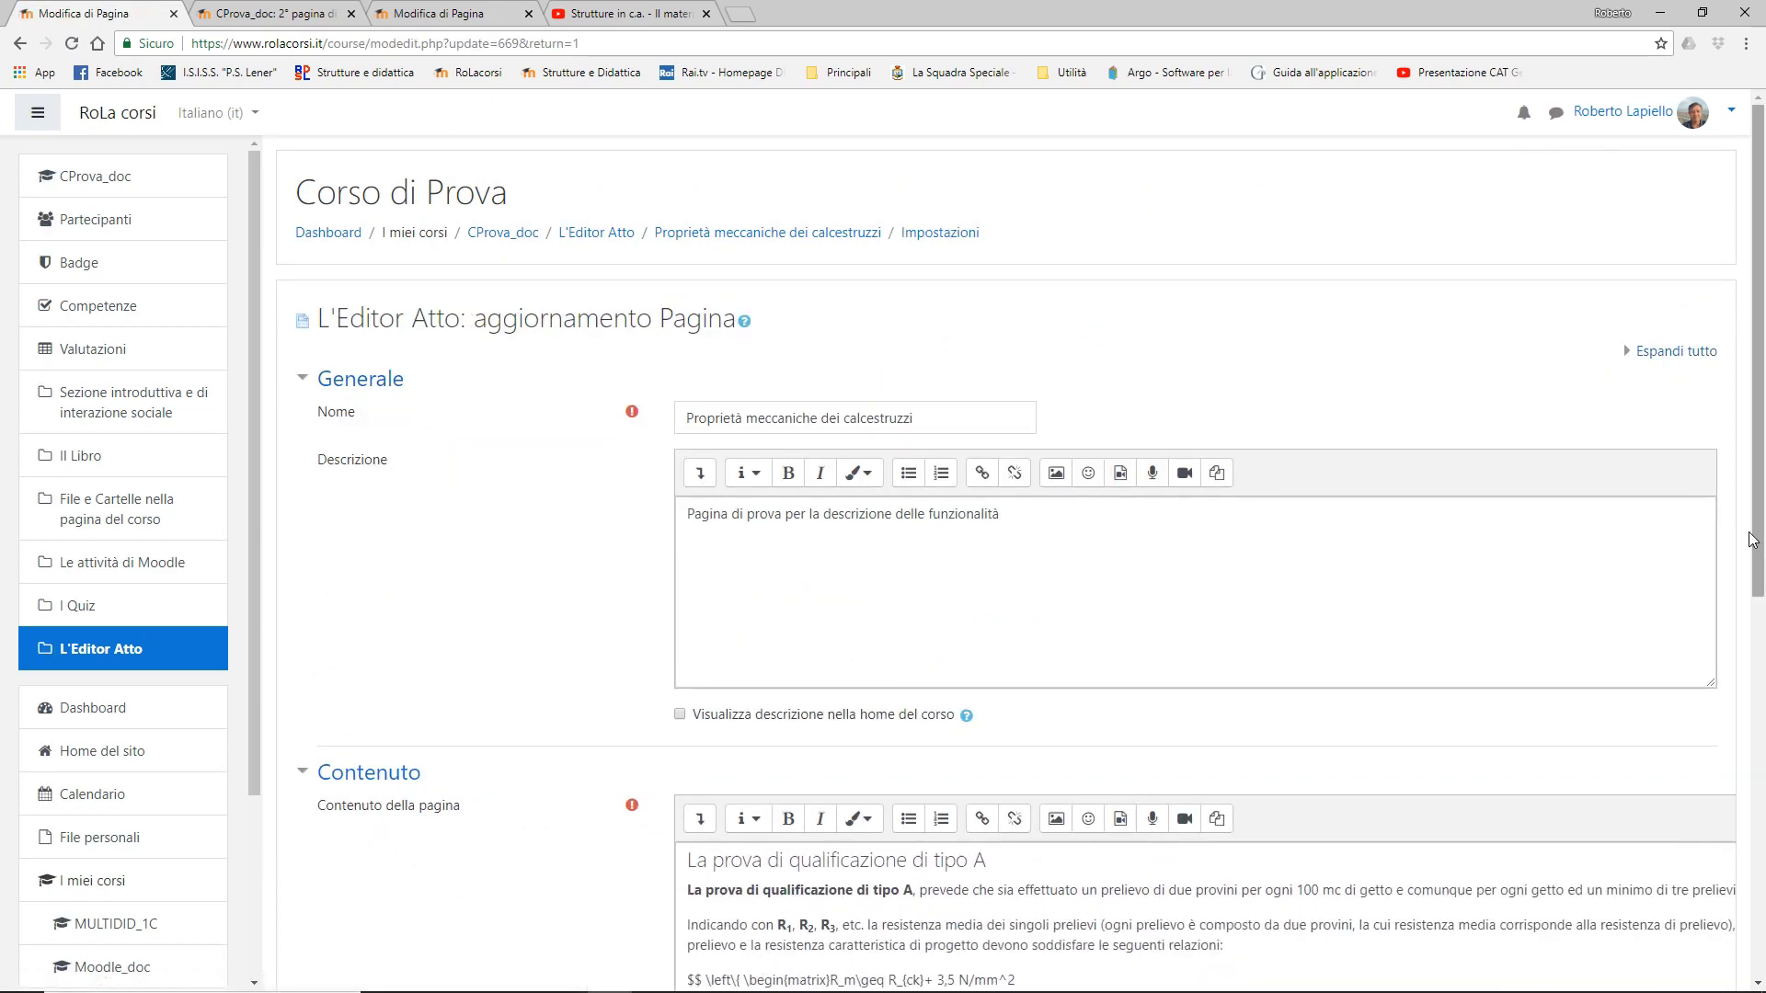
- Set the embedded video's display size to 800 x 450, review its advanced playback settings and apply the change
{"action": "scroll", "coordinate": [1001, 727], "scroll_direction": "down", "scroll_amount": 5}
{"action": "scroll", "coordinate": [1073, 536], "scroll_direction": "down", "scroll_amount": 15}
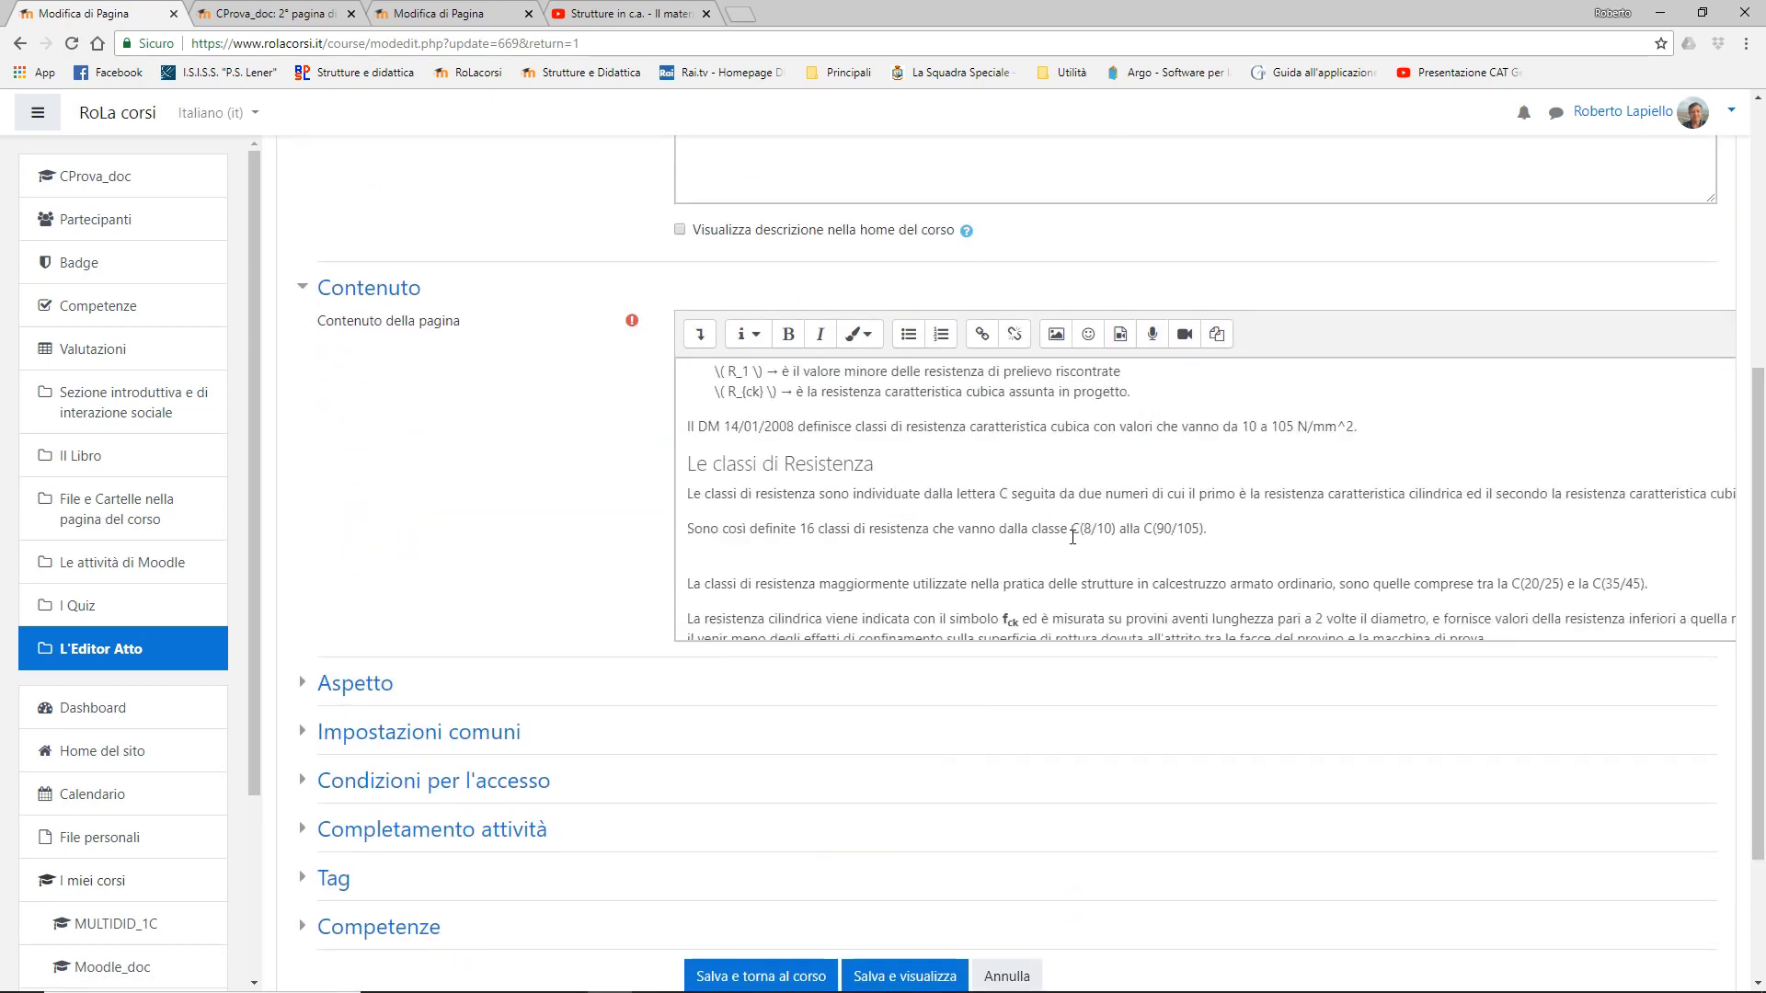
{"action": "scroll", "coordinate": [1073, 536], "scroll_direction": "down", "scroll_amount": 5}
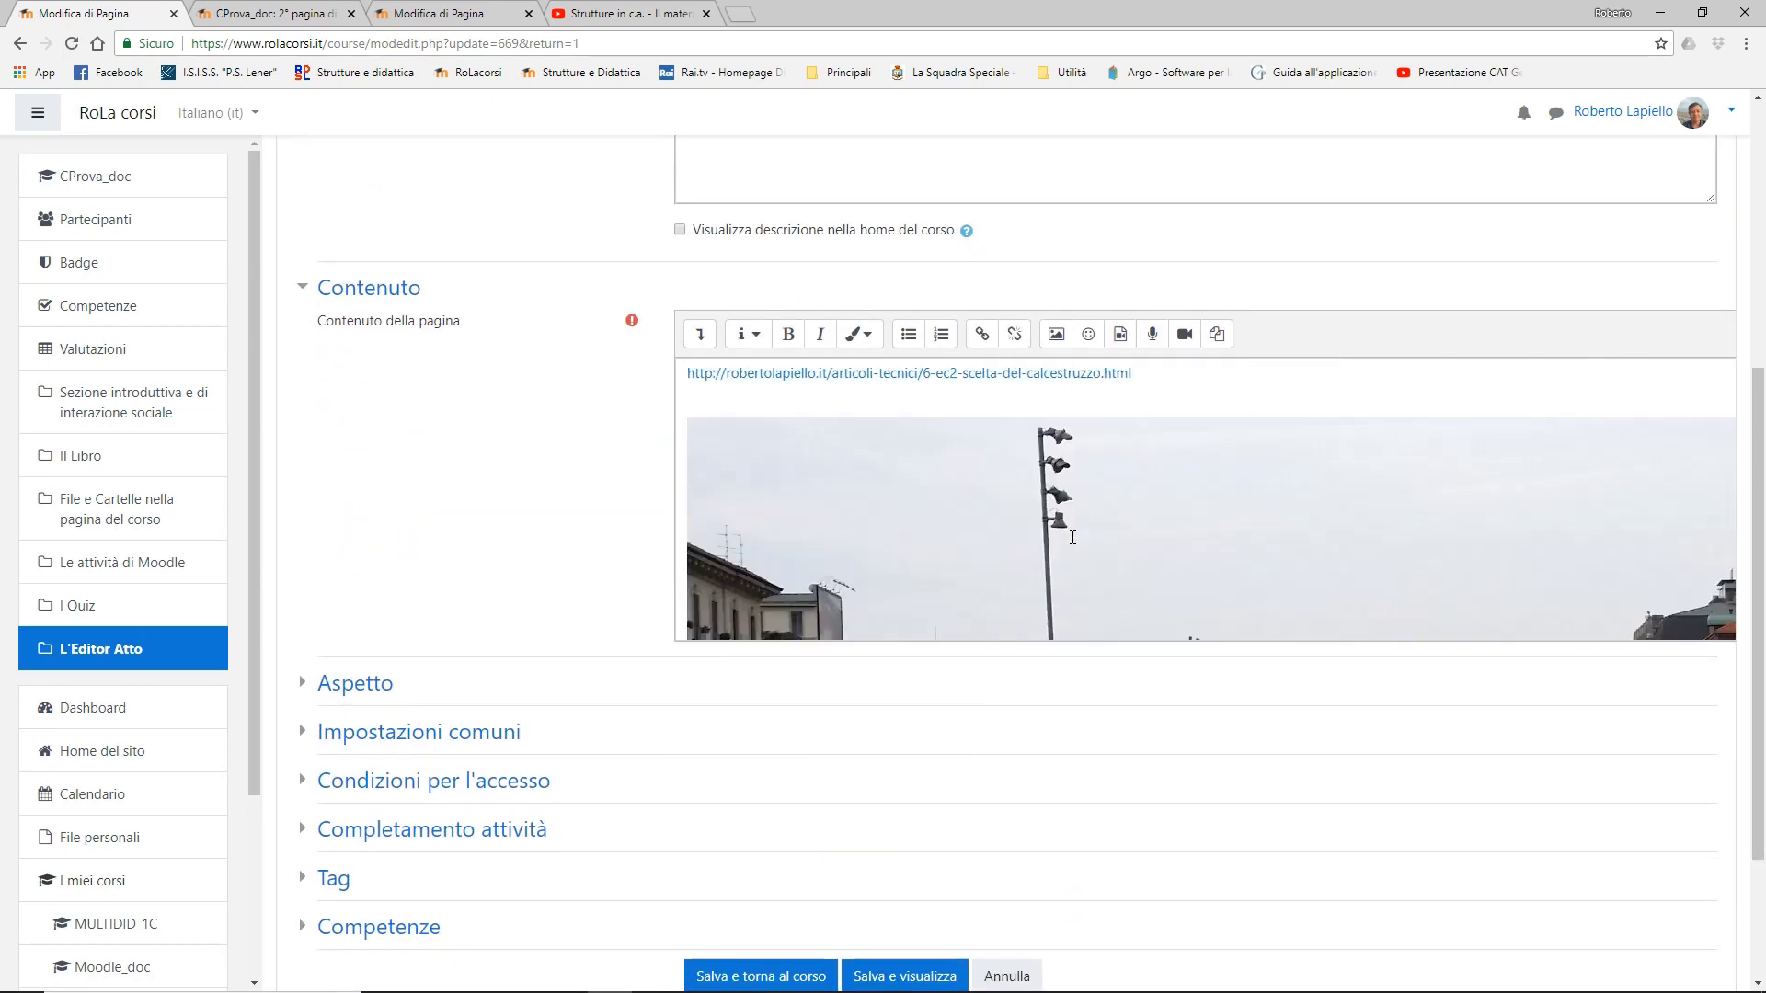
{"action": "left_click", "coordinate": [1163, 521]}
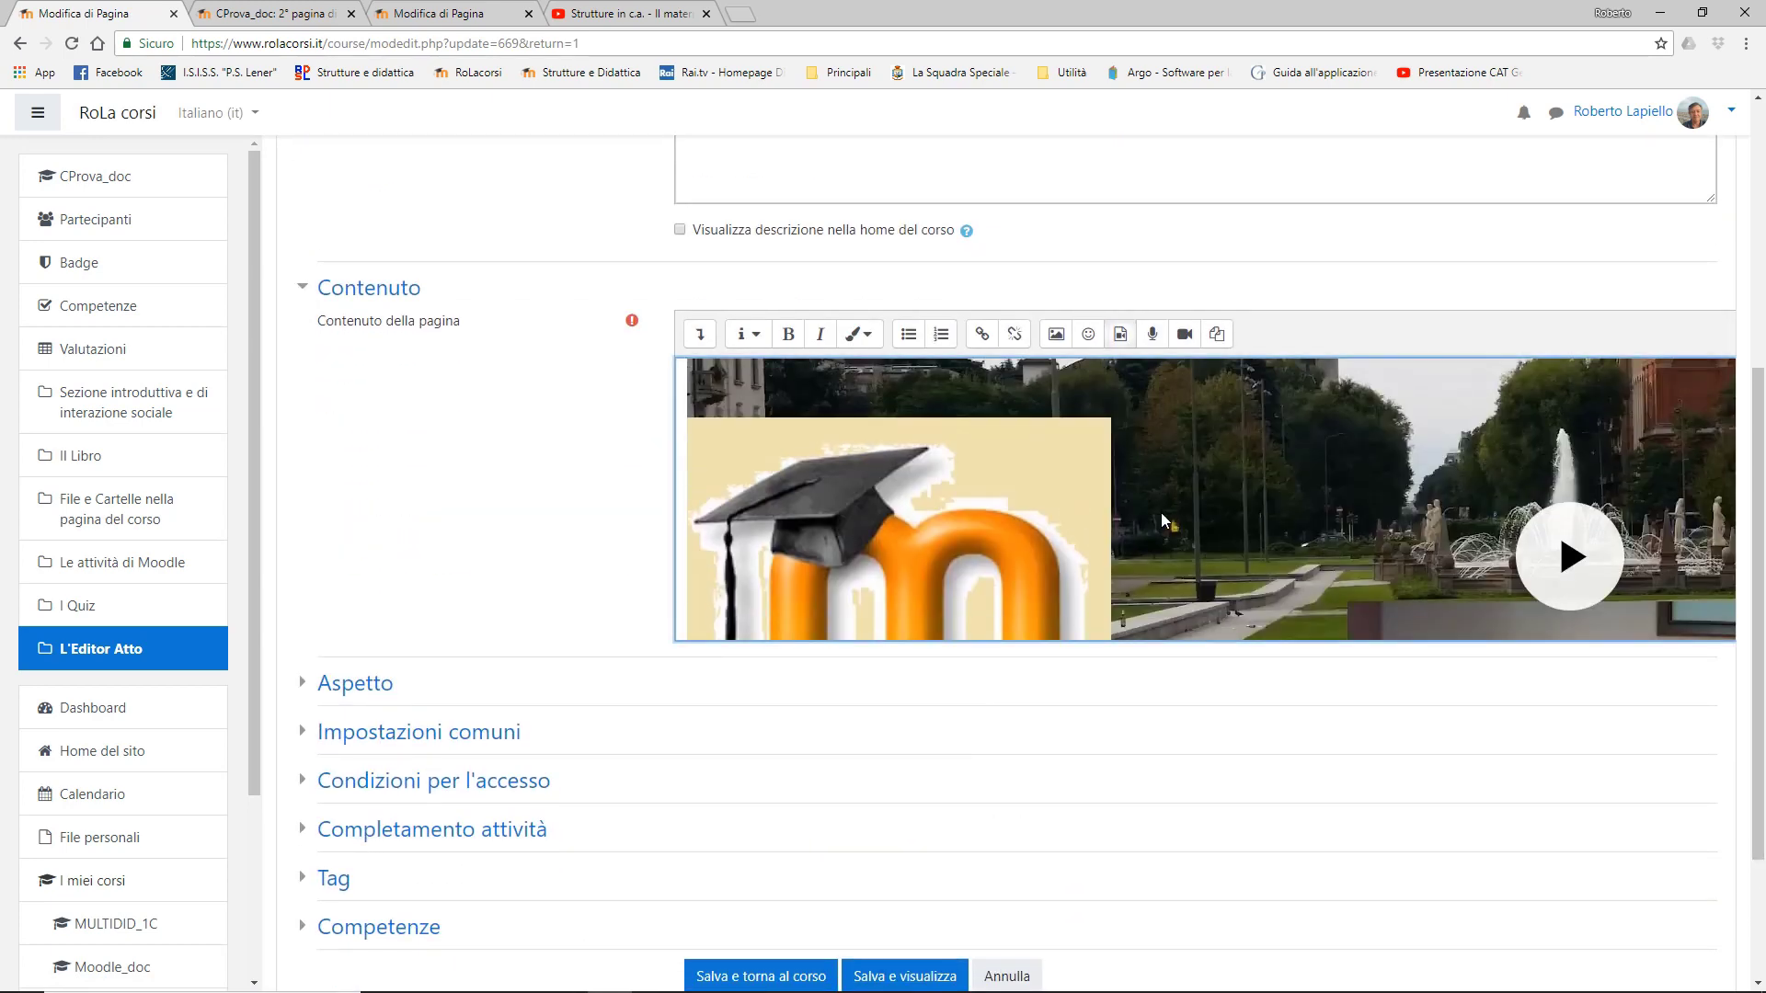
{"action": "left_click", "coordinate": [1121, 334]}
{"action": "left_click", "coordinate": [647, 563]}
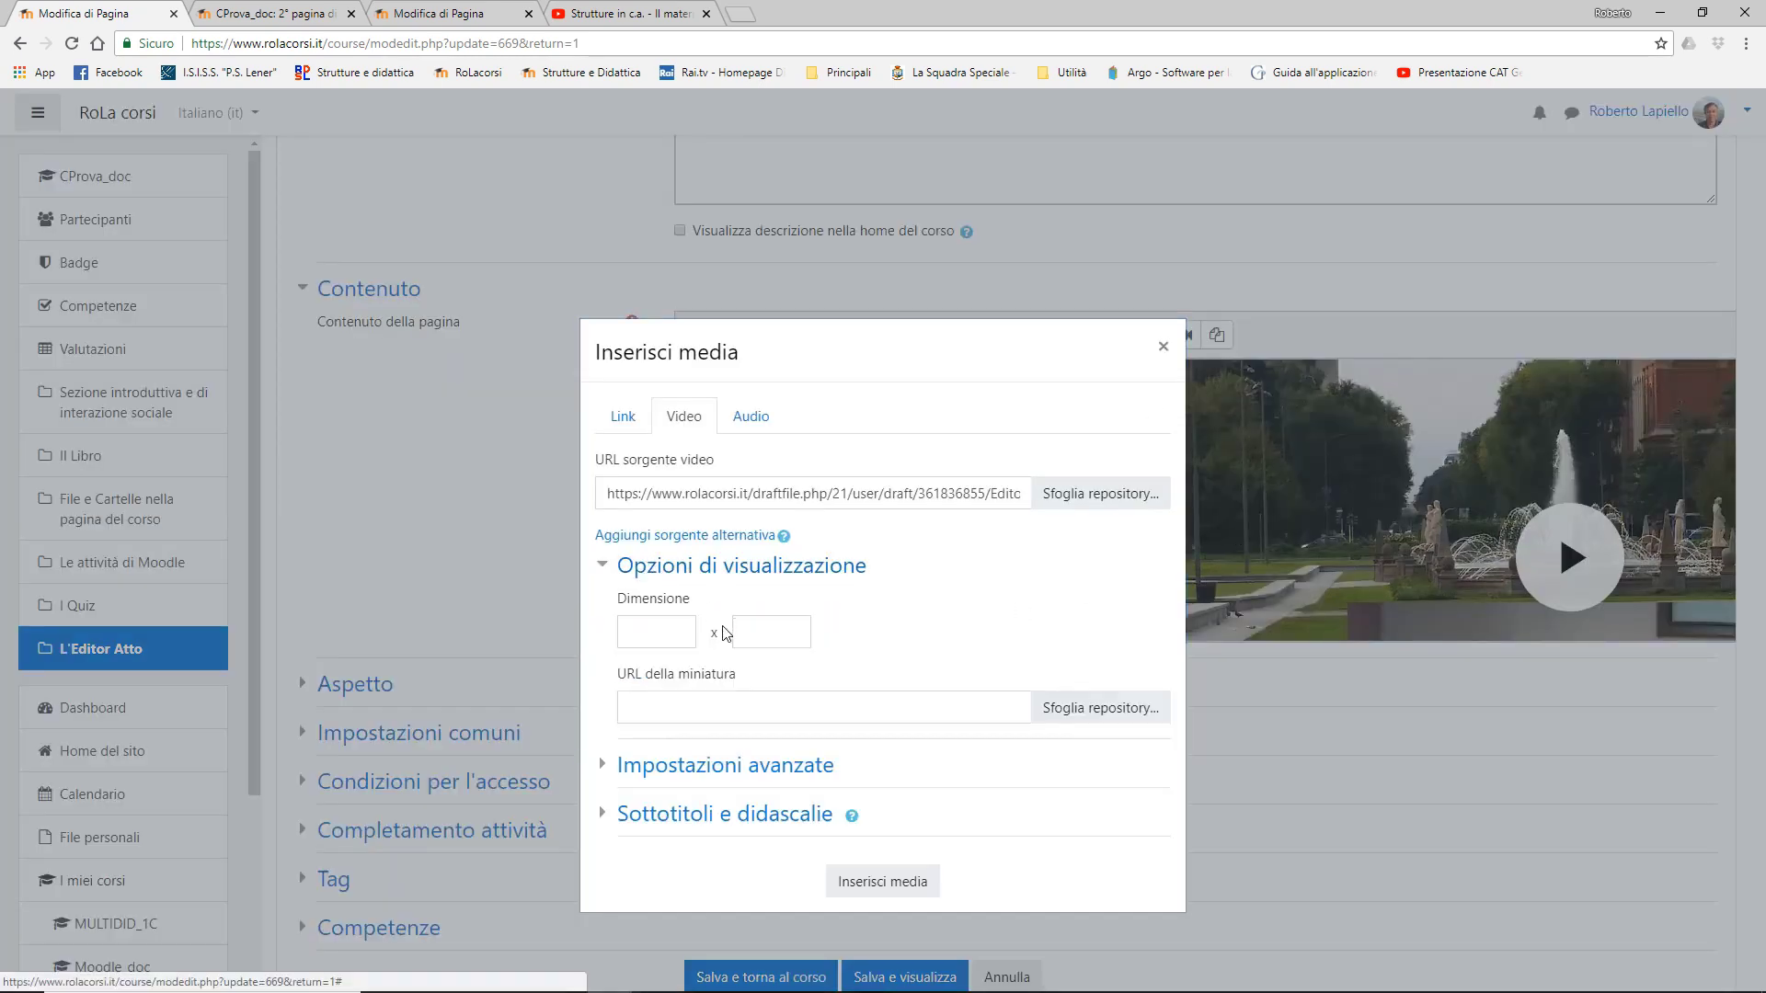
{"action": "left_click", "coordinate": [656, 630]}
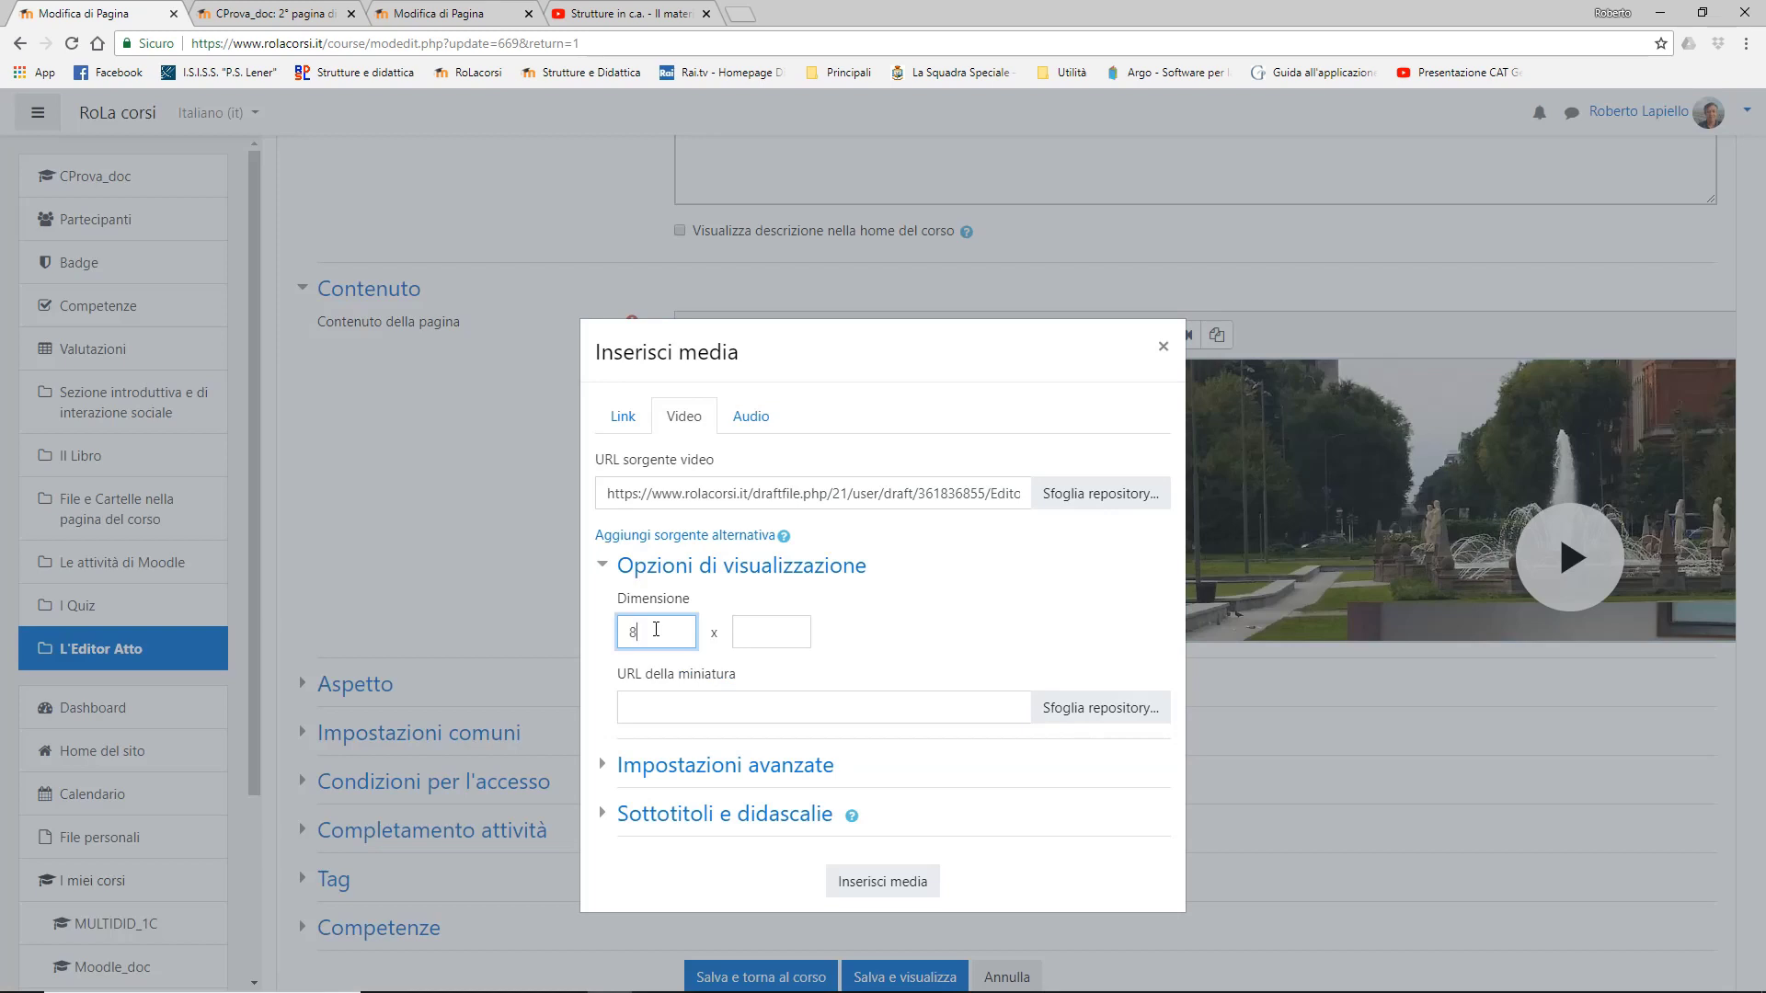
{"action": "left_click", "coordinate": [771, 635]}
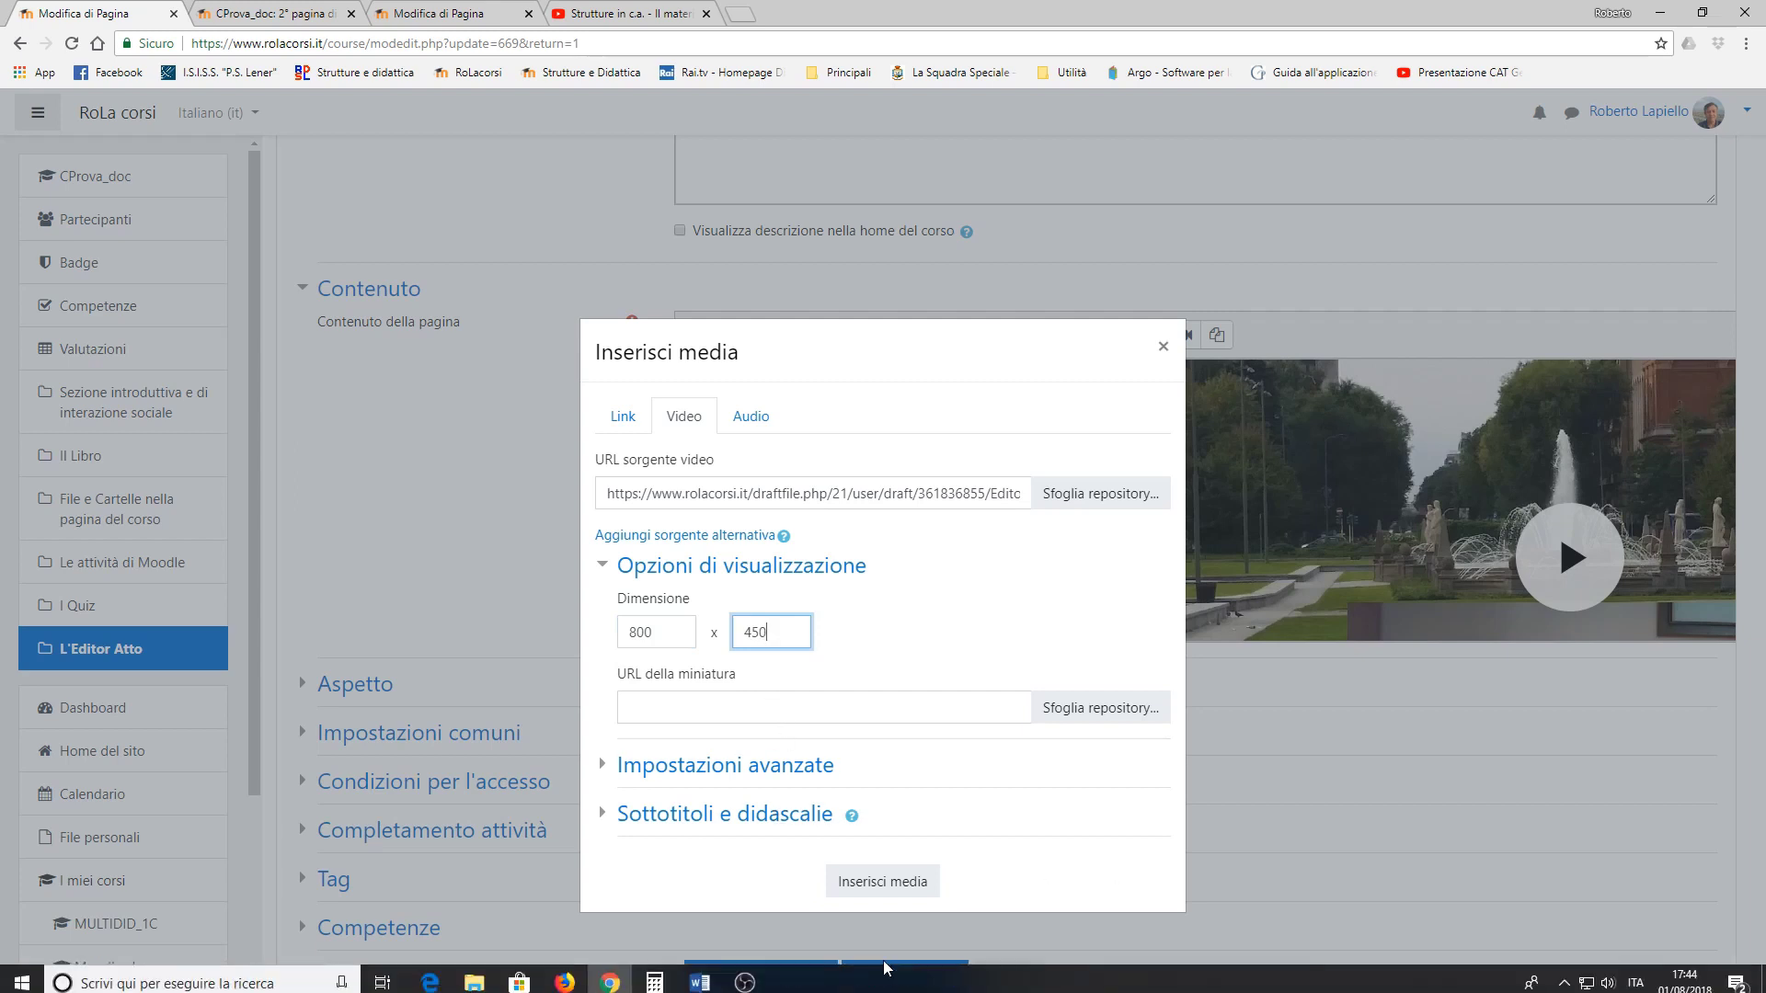
{"action": "left_click", "coordinate": [602, 766]}
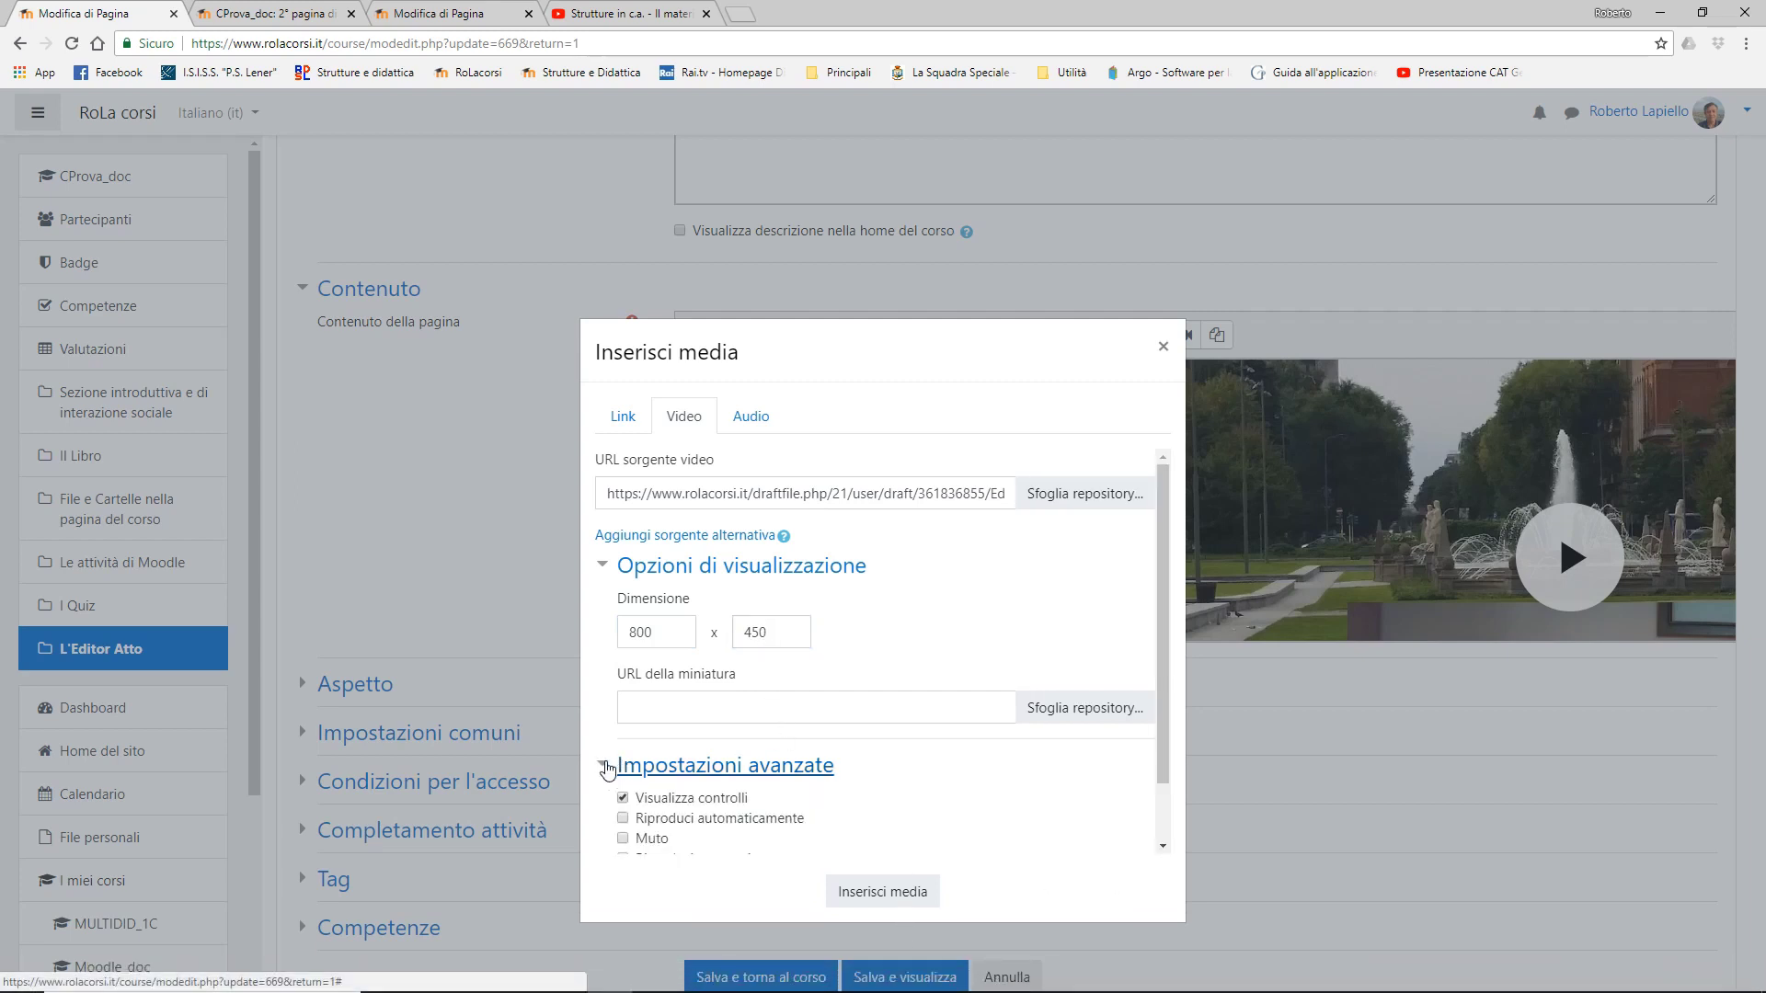
{"action": "scroll", "coordinate": [810, 777], "scroll_direction": "down", "scroll_amount": 1}
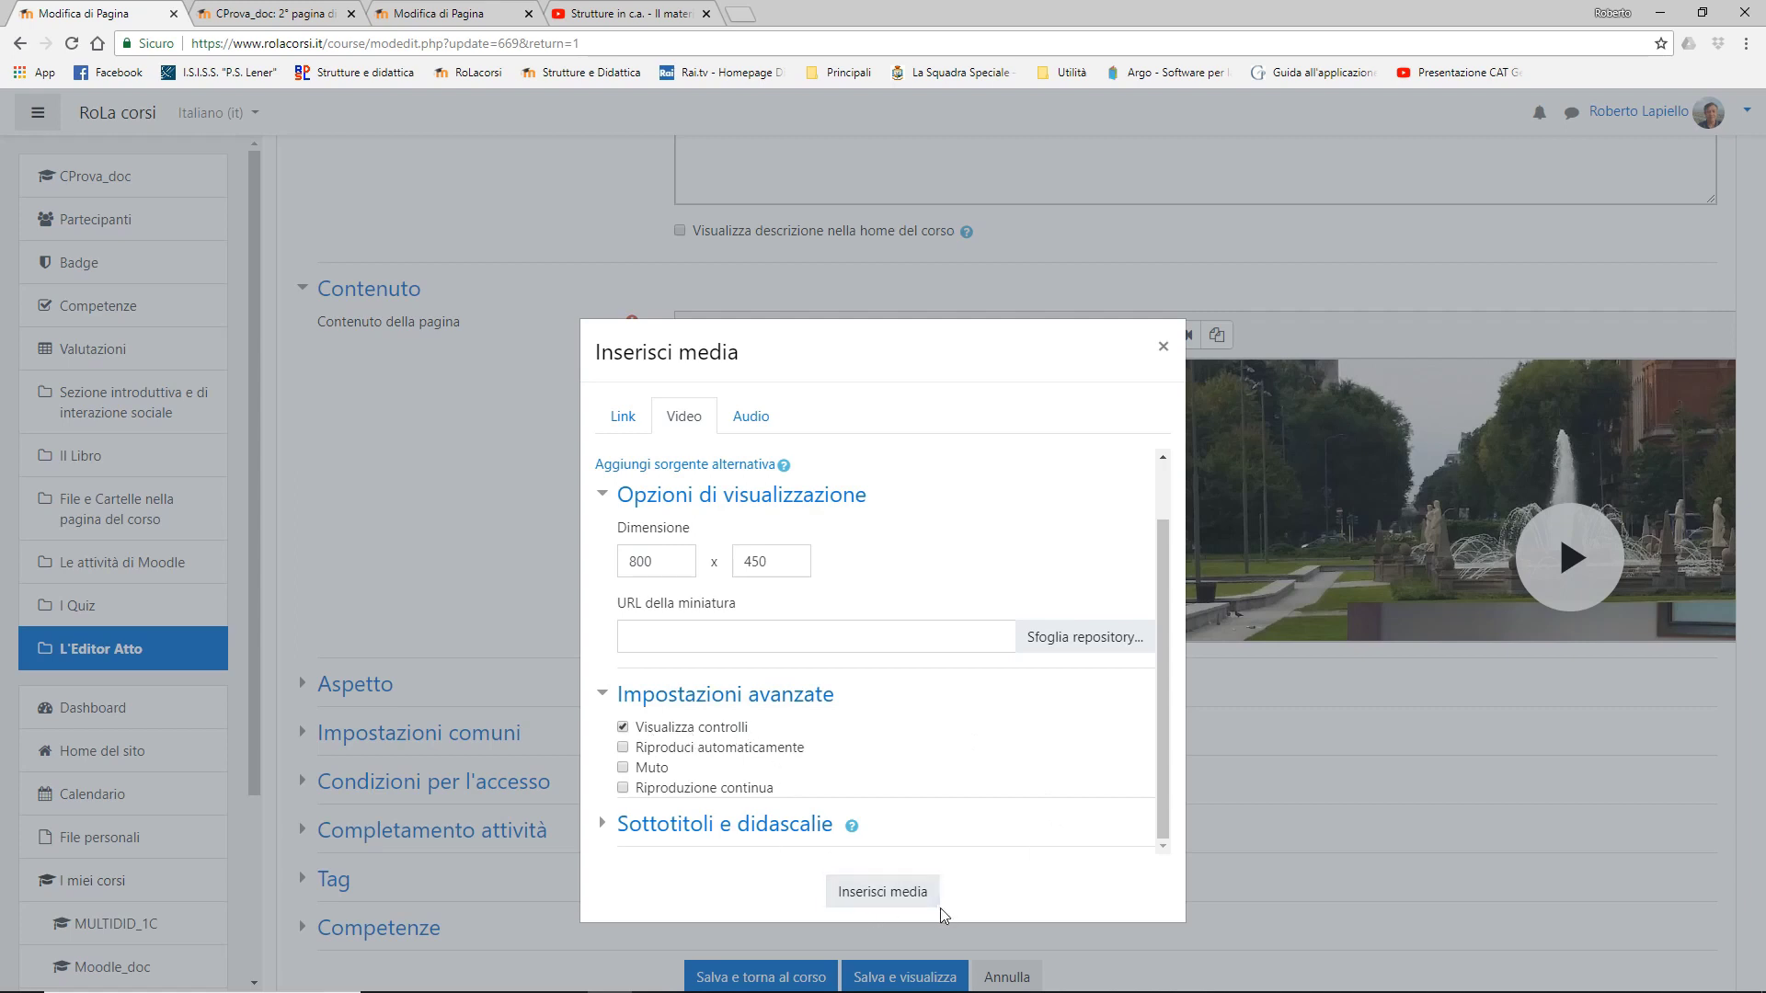
{"action": "left_click", "coordinate": [897, 903]}
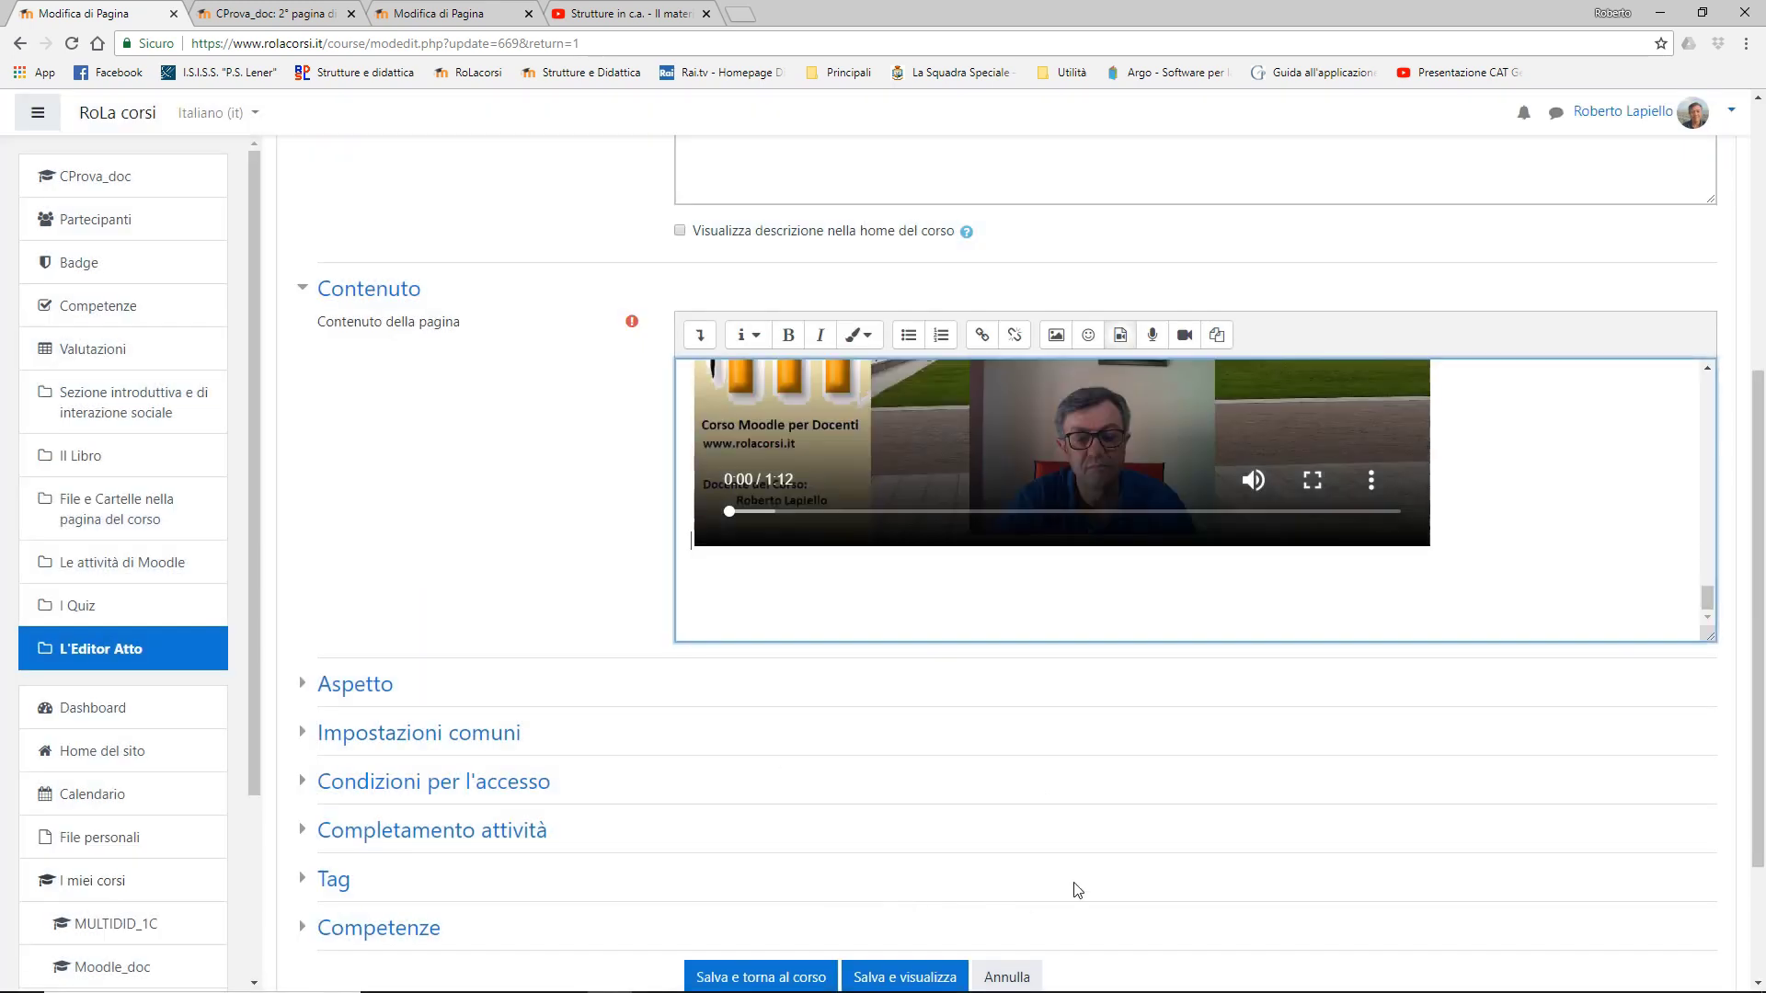
- Save and display the page, and check the resized video below the link in the published text
{"action": "left_click", "coordinate": [901, 974]}
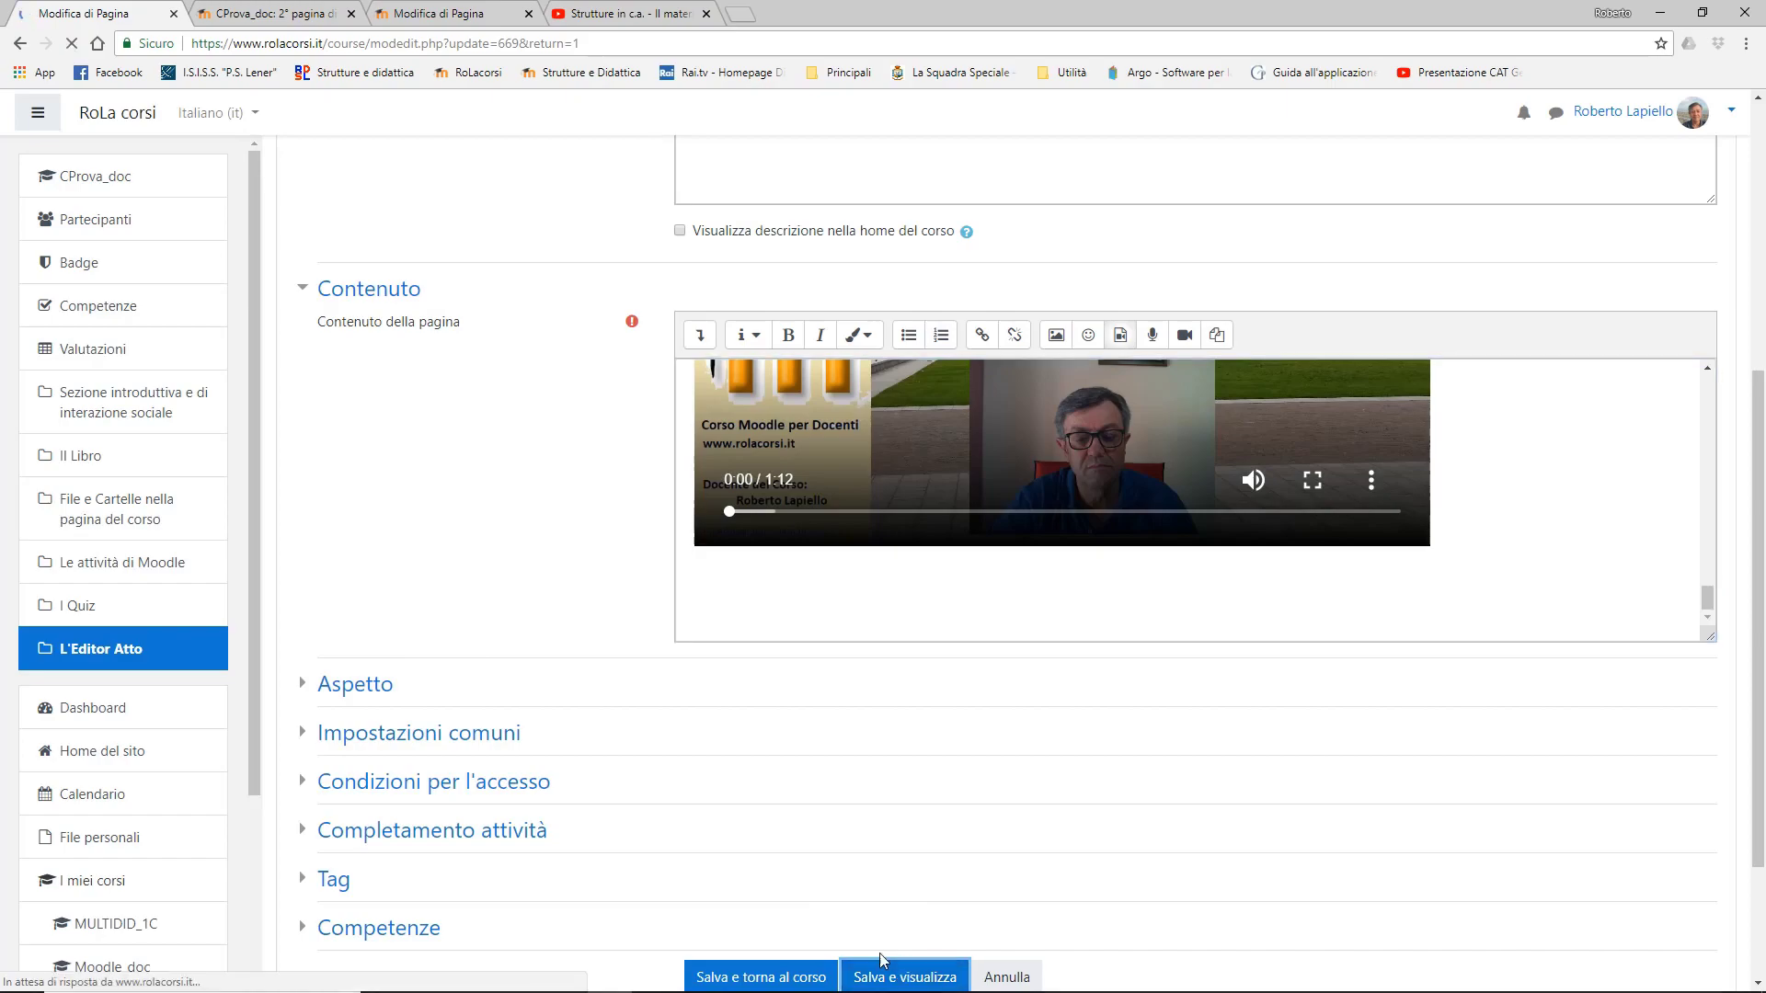
{"action": "scroll", "coordinate": [812, 774], "scroll_direction": "down", "scroll_amount": 6}
{"action": "scroll", "coordinate": [812, 774], "scroll_direction": "down", "scroll_amount": 15}
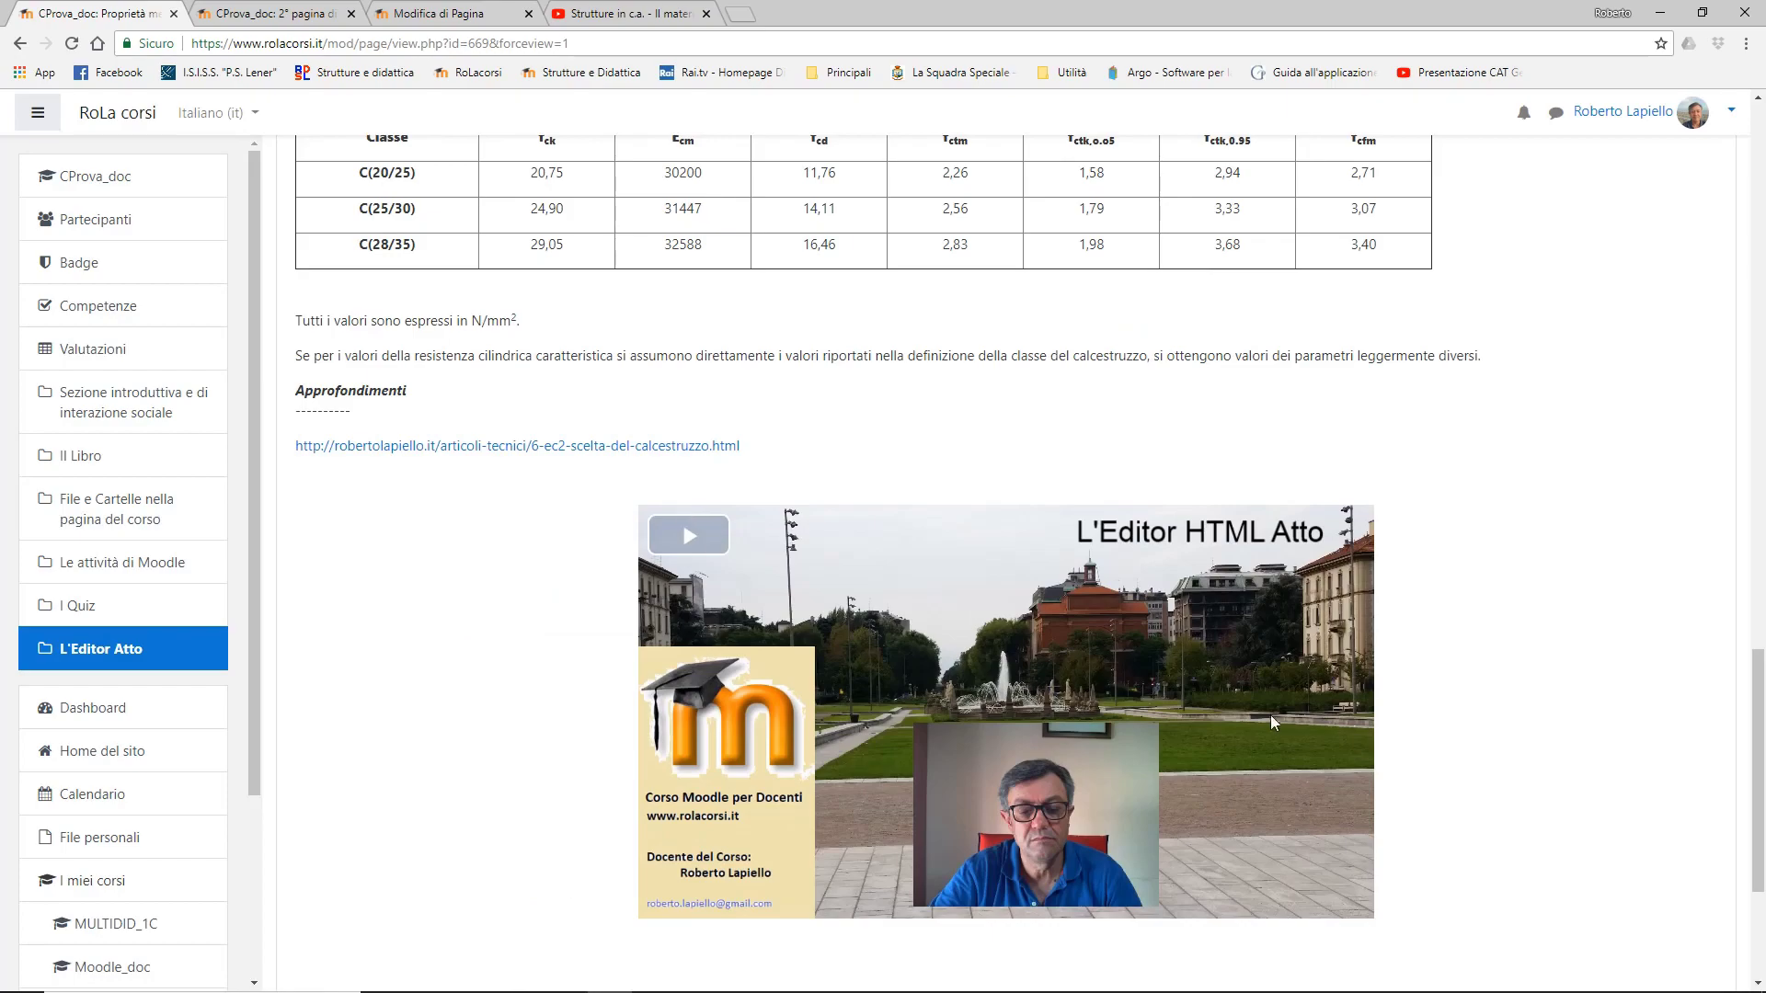
- Open the settings of the page "Proprietà meccaniche dei calcestruzzi" again to continue editing its content
{"action": "scroll", "coordinate": [1195, 720], "scroll_direction": "down", "scroll_amount": 1}
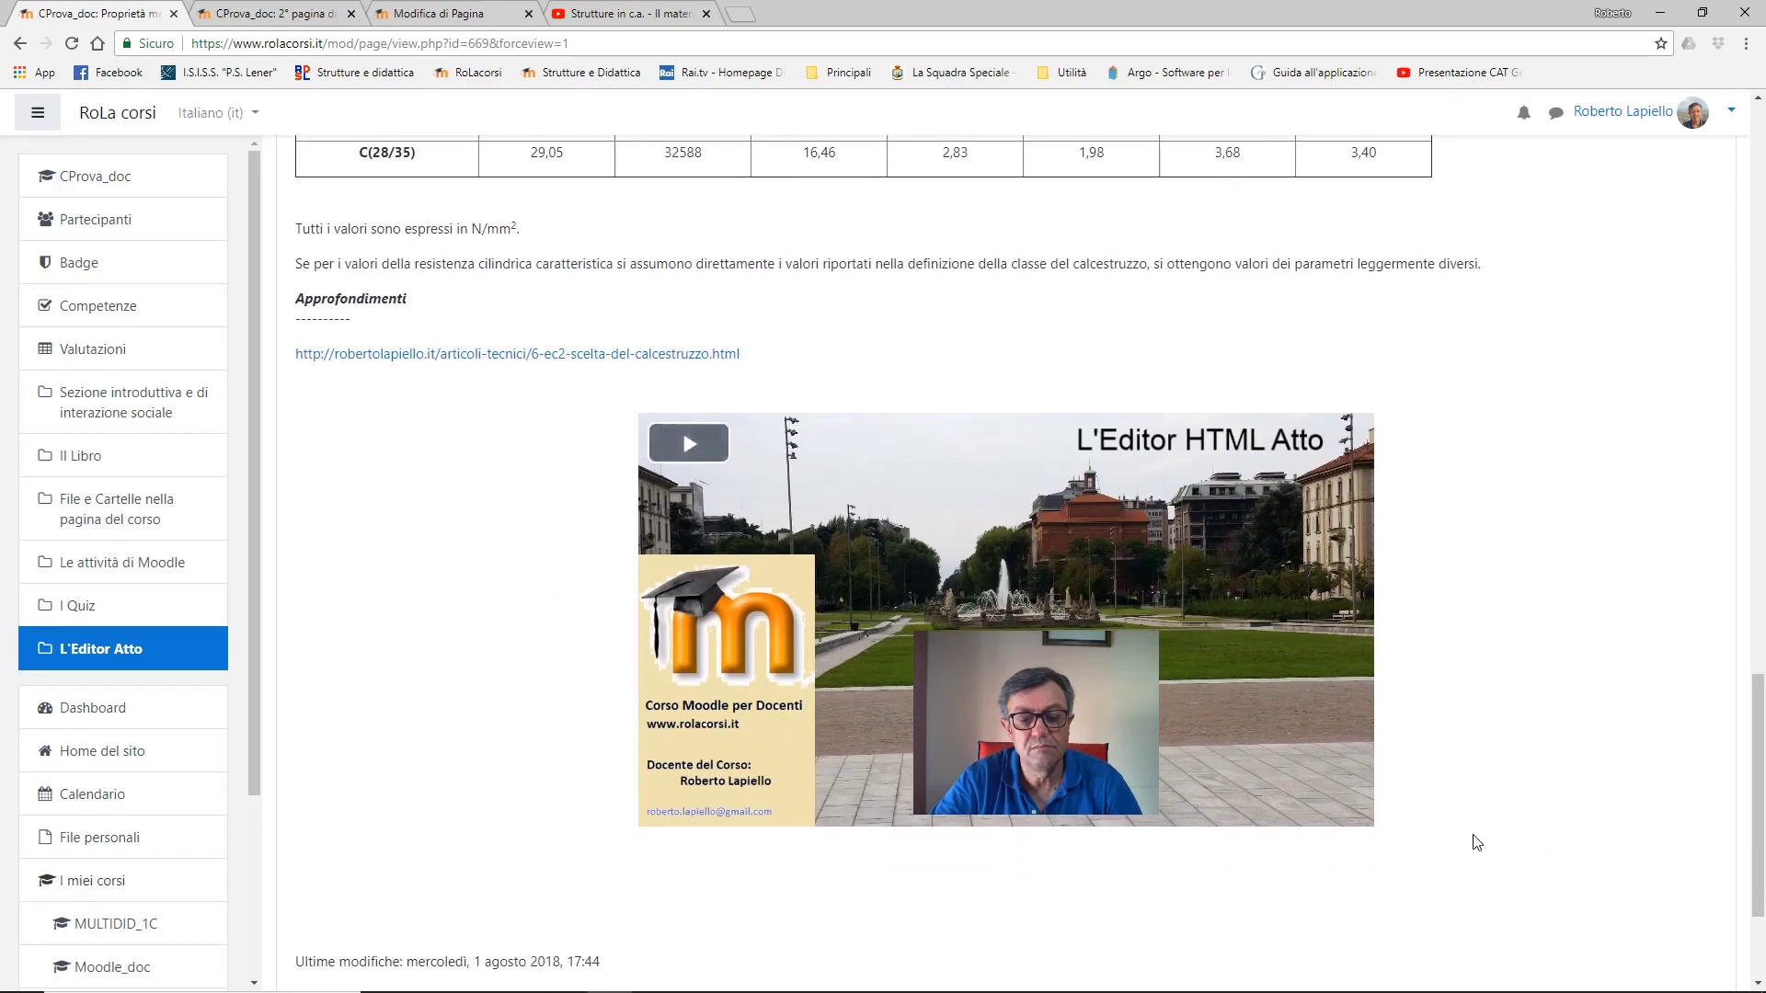
{"action": "scroll", "coordinate": [1470, 816], "scroll_direction": "up", "scroll_amount": 15}
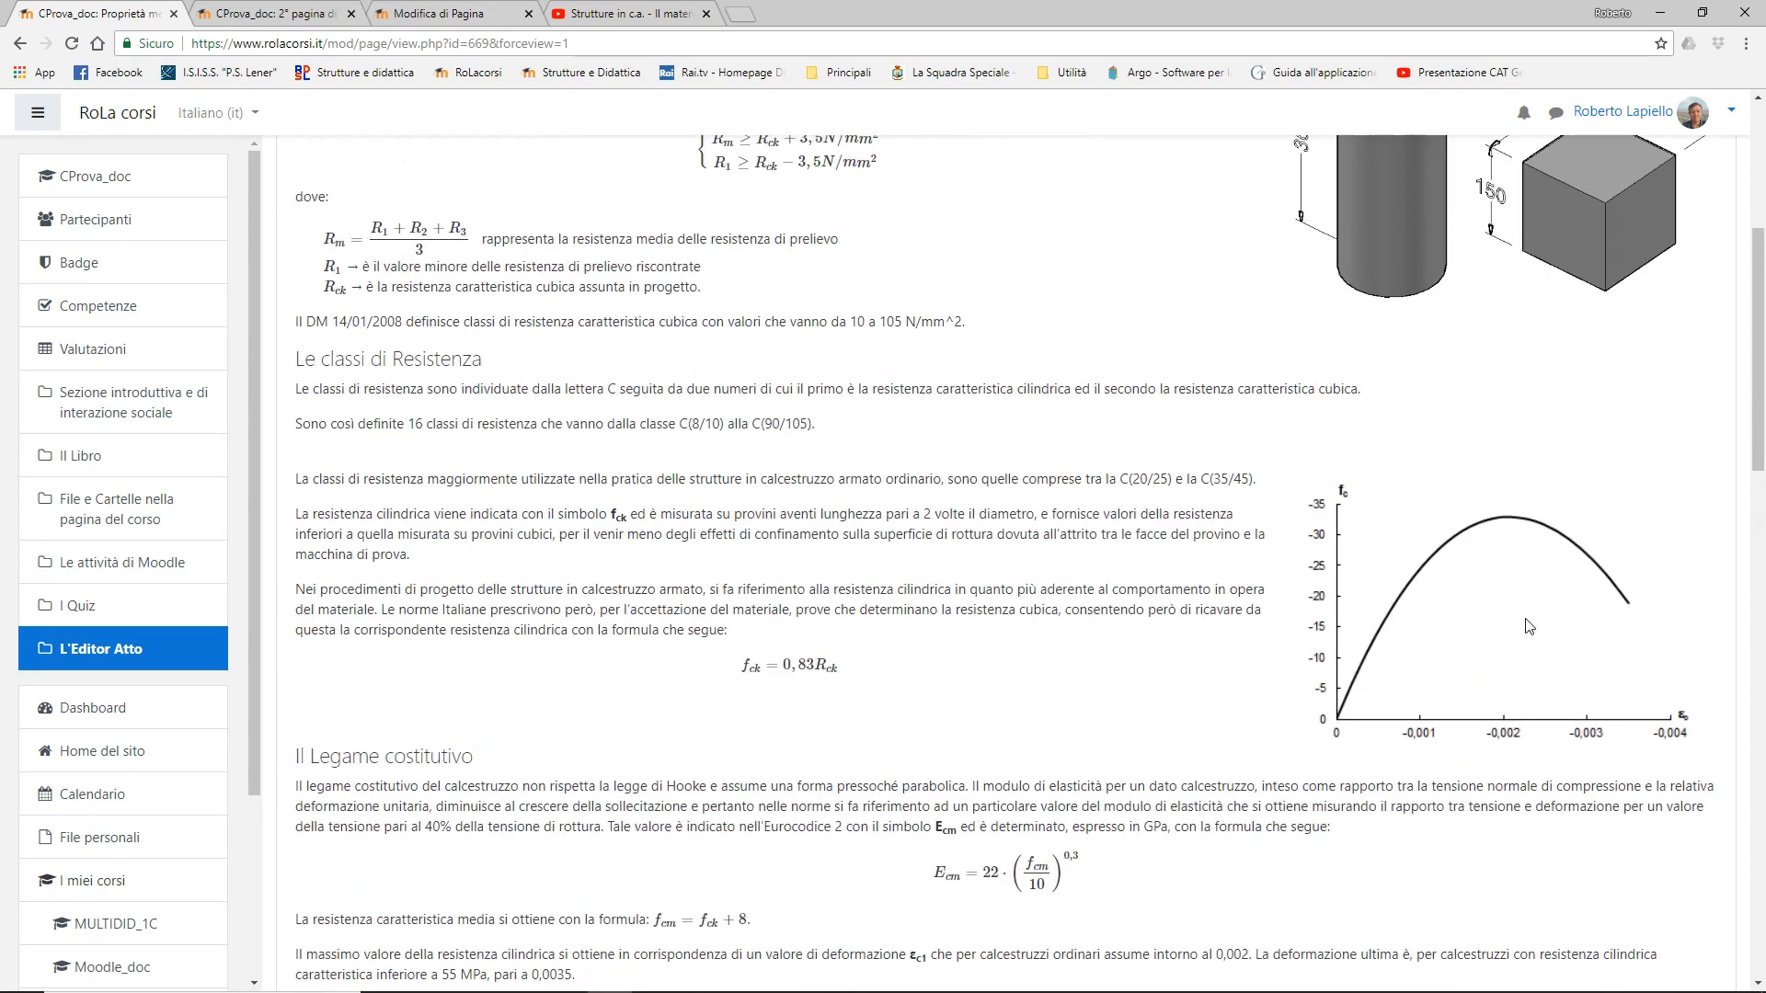
{"action": "scroll", "coordinate": [1529, 626], "scroll_direction": "up", "scroll_amount": 5}
{"action": "left_click", "coordinate": [1726, 308]}
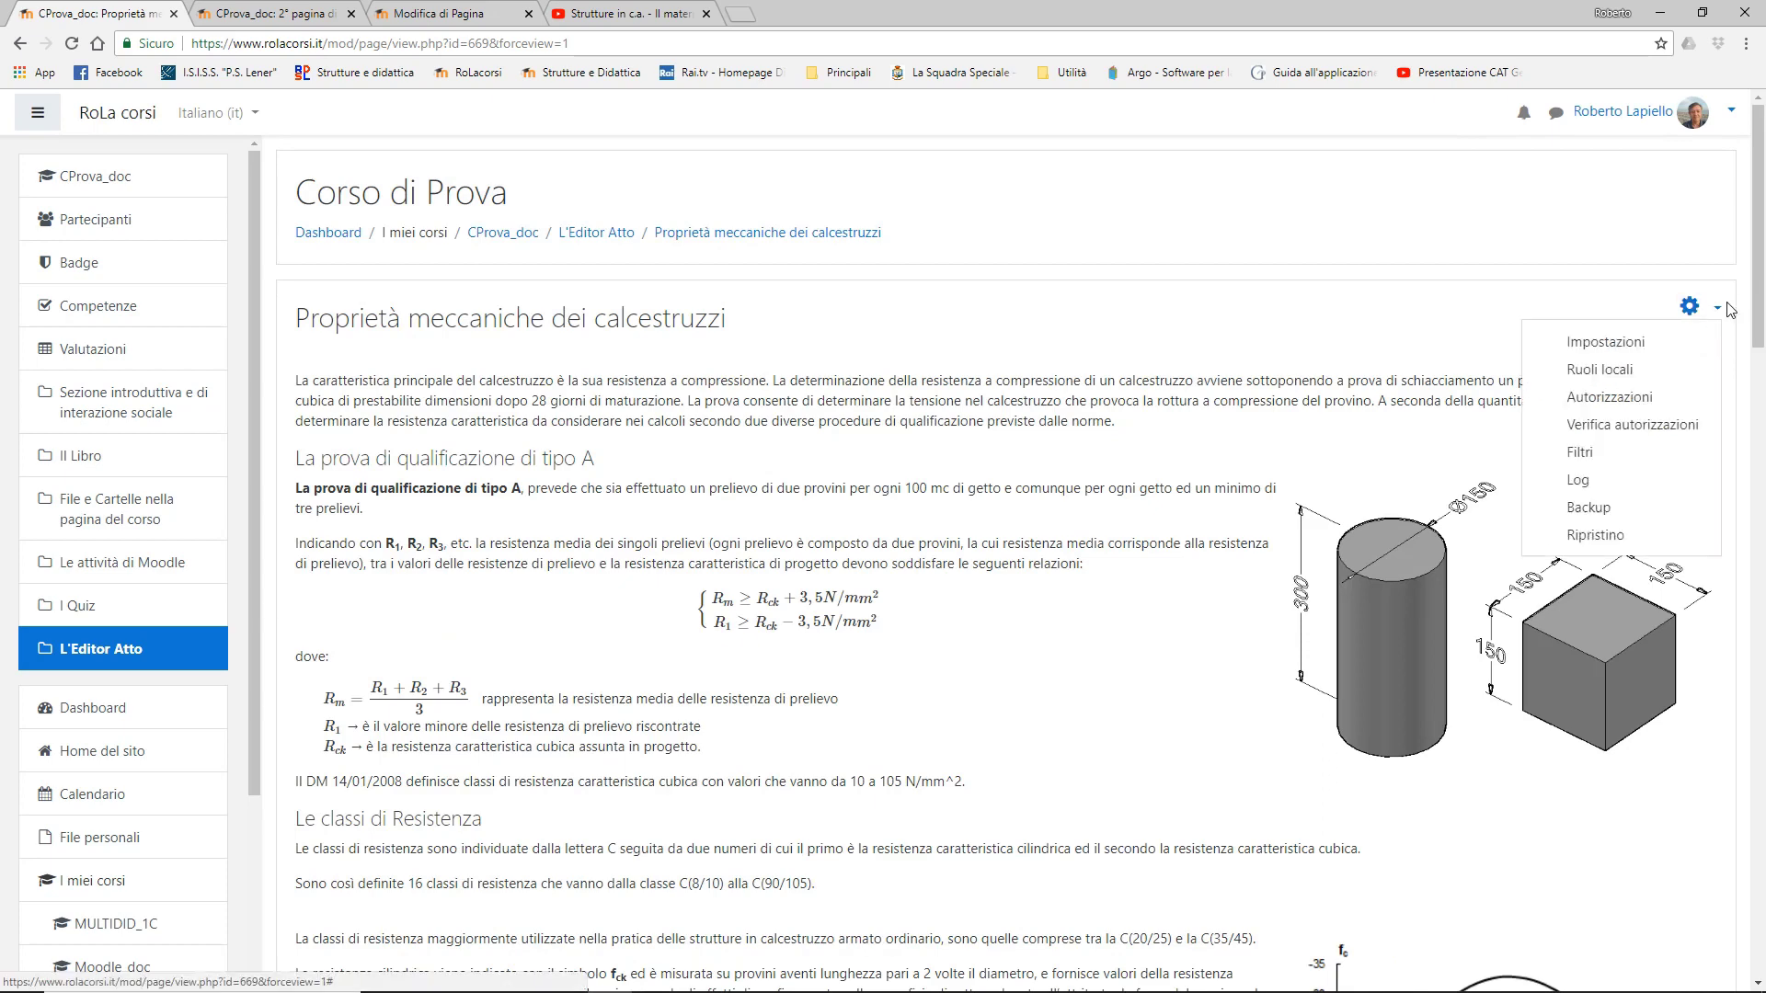
{"action": "left_click", "coordinate": [1612, 342]}
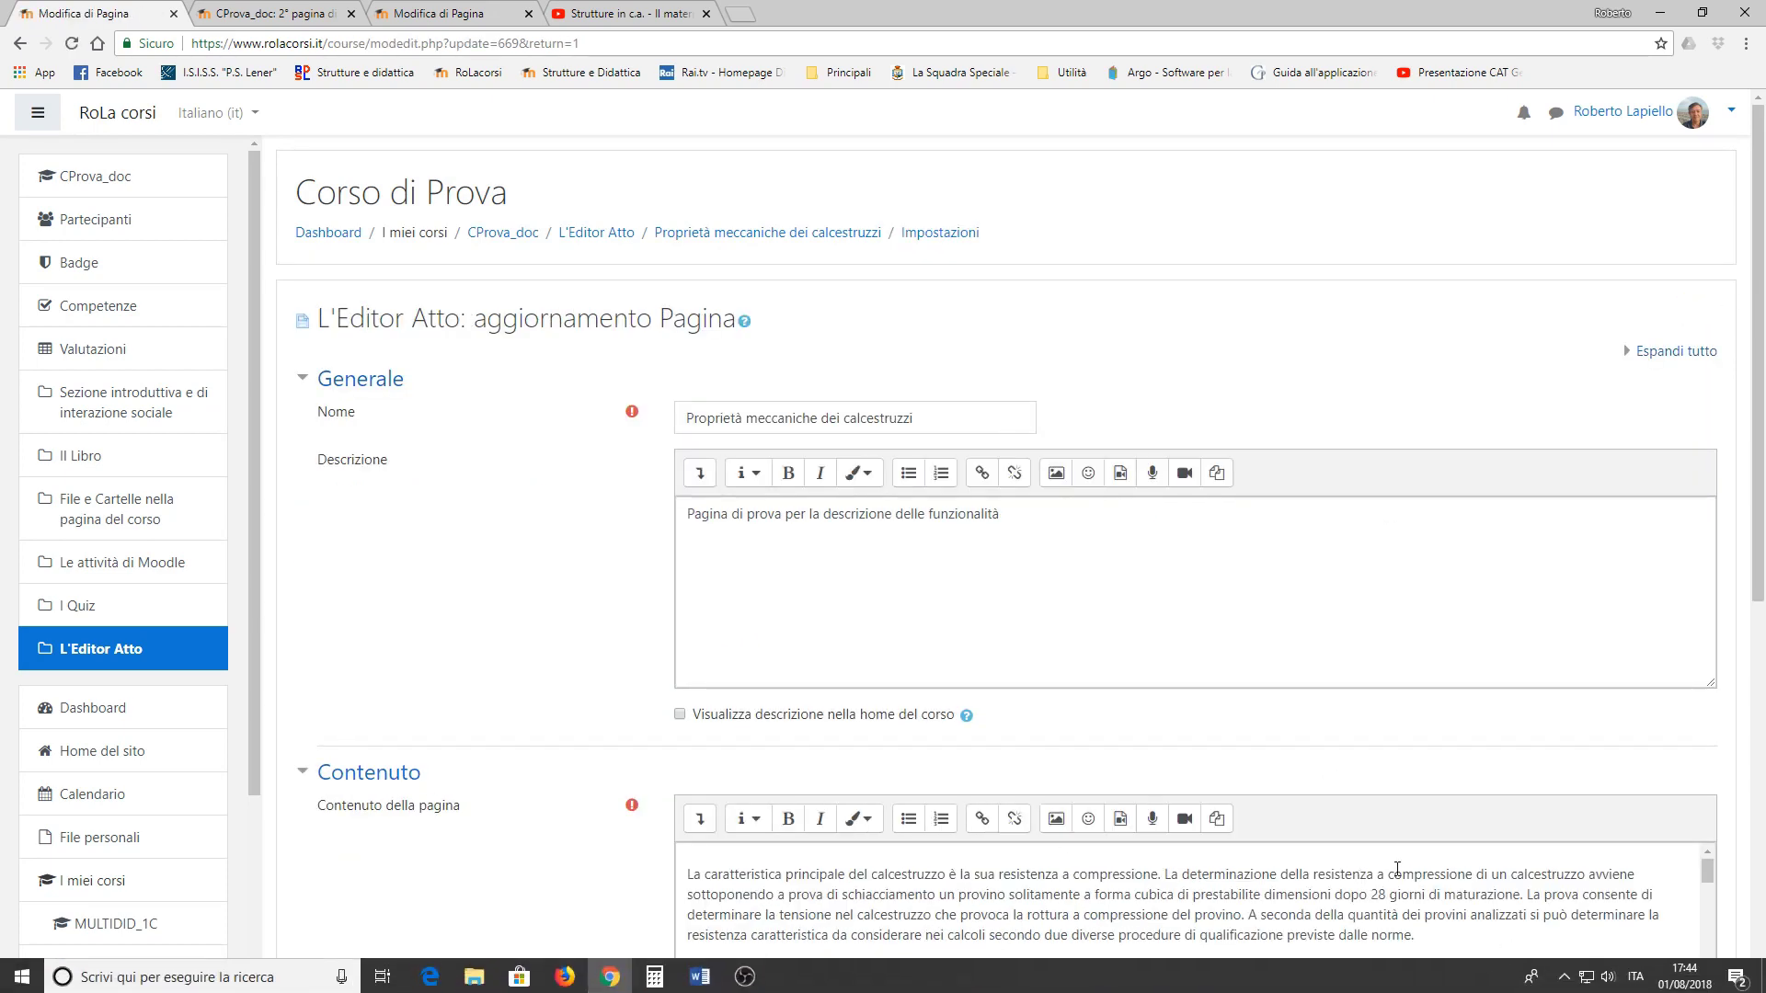
- Add the line "commento audio" below the embedded video in the page content, followed by an empty line
{"action": "scroll", "coordinate": [1397, 869], "scroll_direction": "down", "scroll_amount": 5}
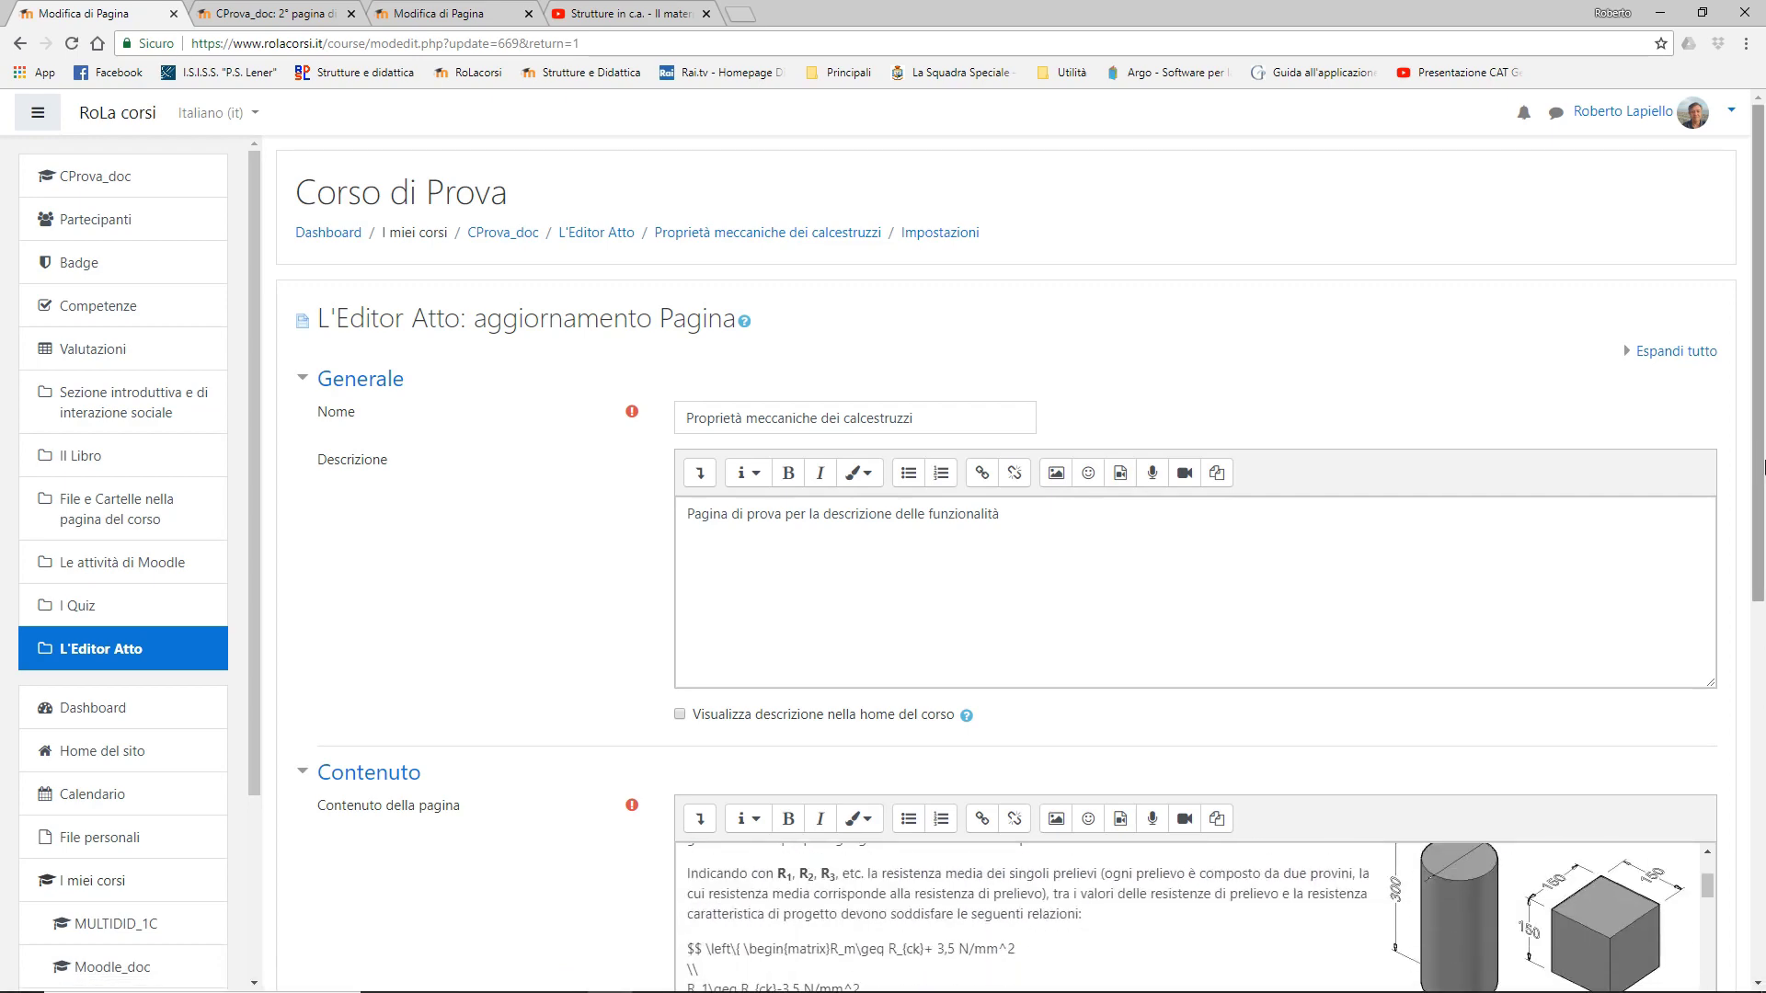
{"action": "left_click_drag", "start_coordinate": [1759, 466], "coordinate": [1758, 717]}
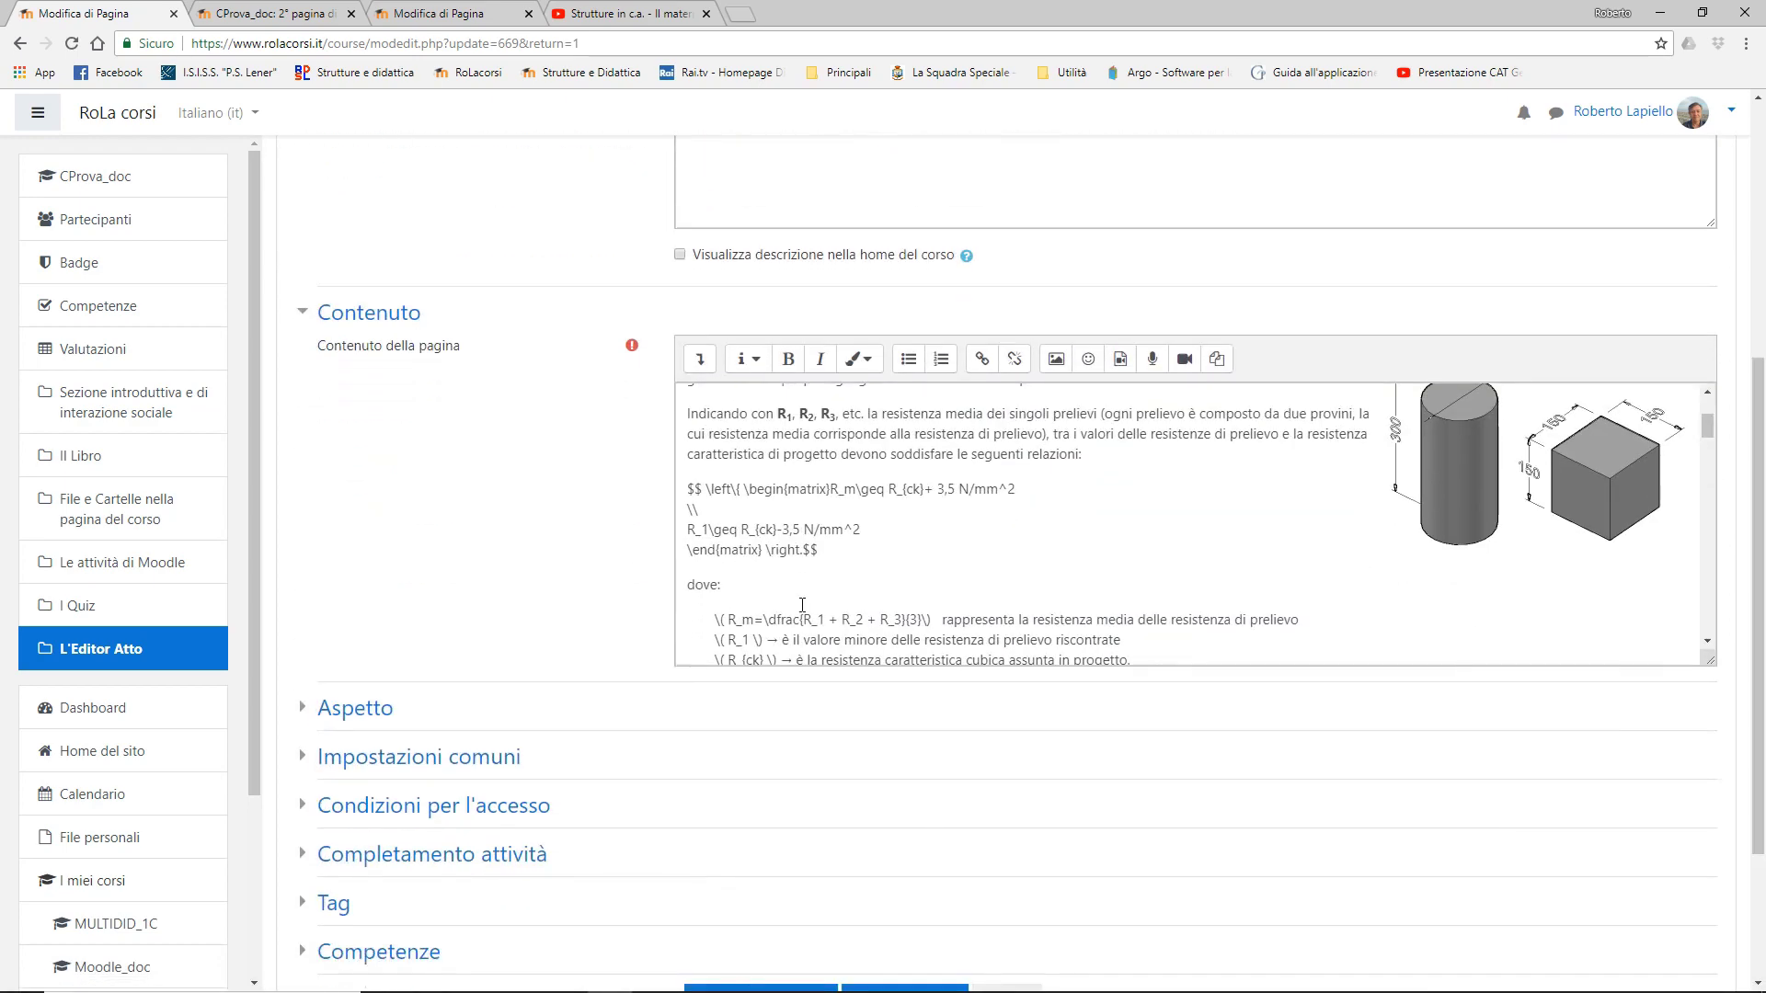
{"action": "scroll", "coordinate": [802, 605], "scroll_direction": "down", "scroll_amount": 15}
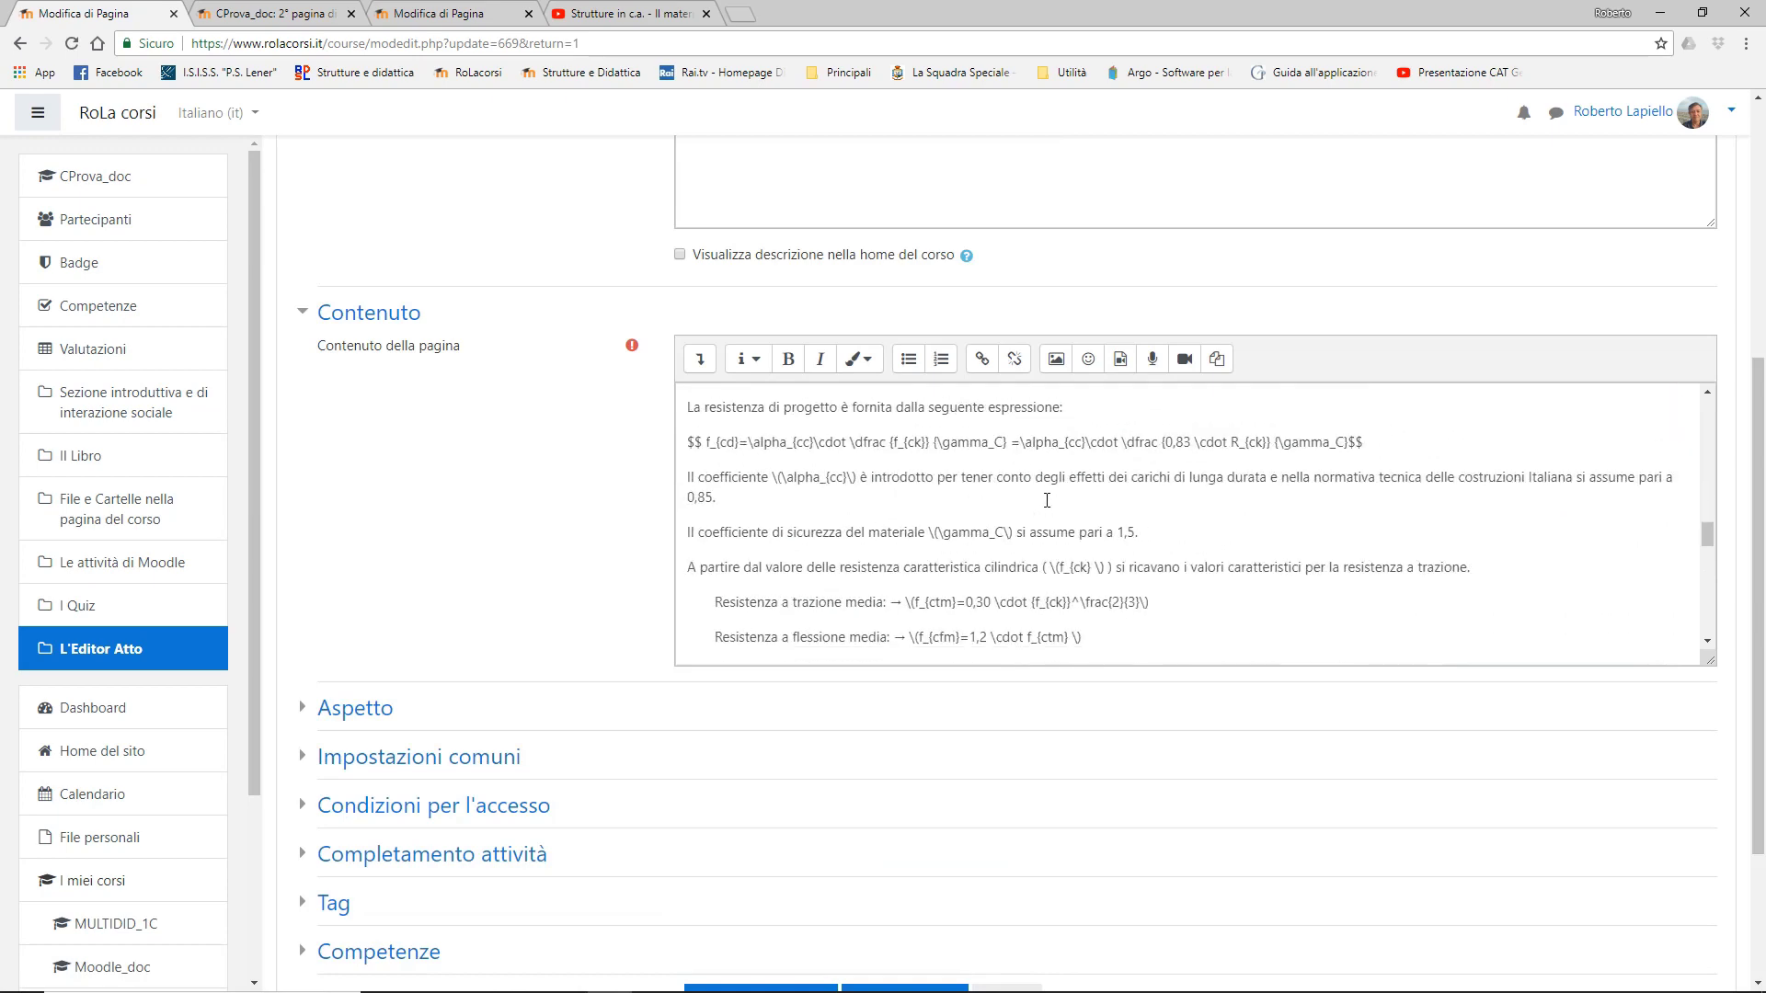
{"action": "scroll", "coordinate": [1046, 501], "scroll_direction": "down", "scroll_amount": 15}
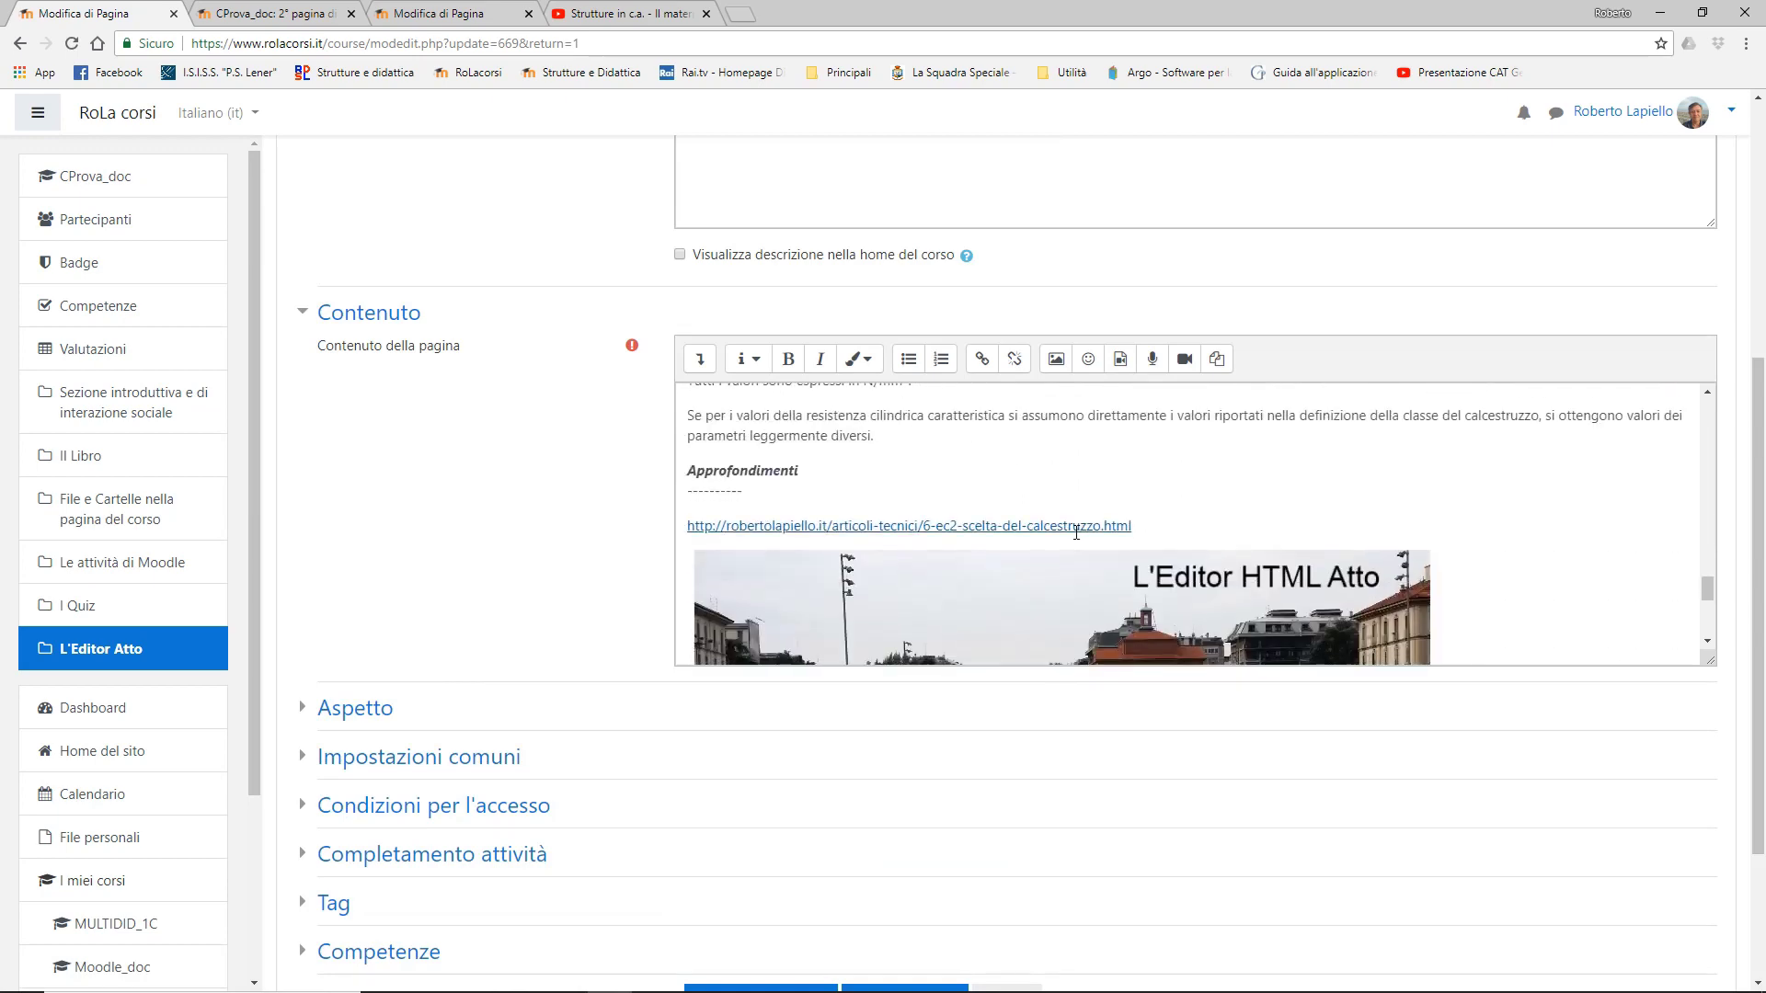
{"action": "scroll", "coordinate": [1076, 532], "scroll_direction": "down", "scroll_amount": 5}
{"action": "left_click", "coordinate": [1498, 573]}
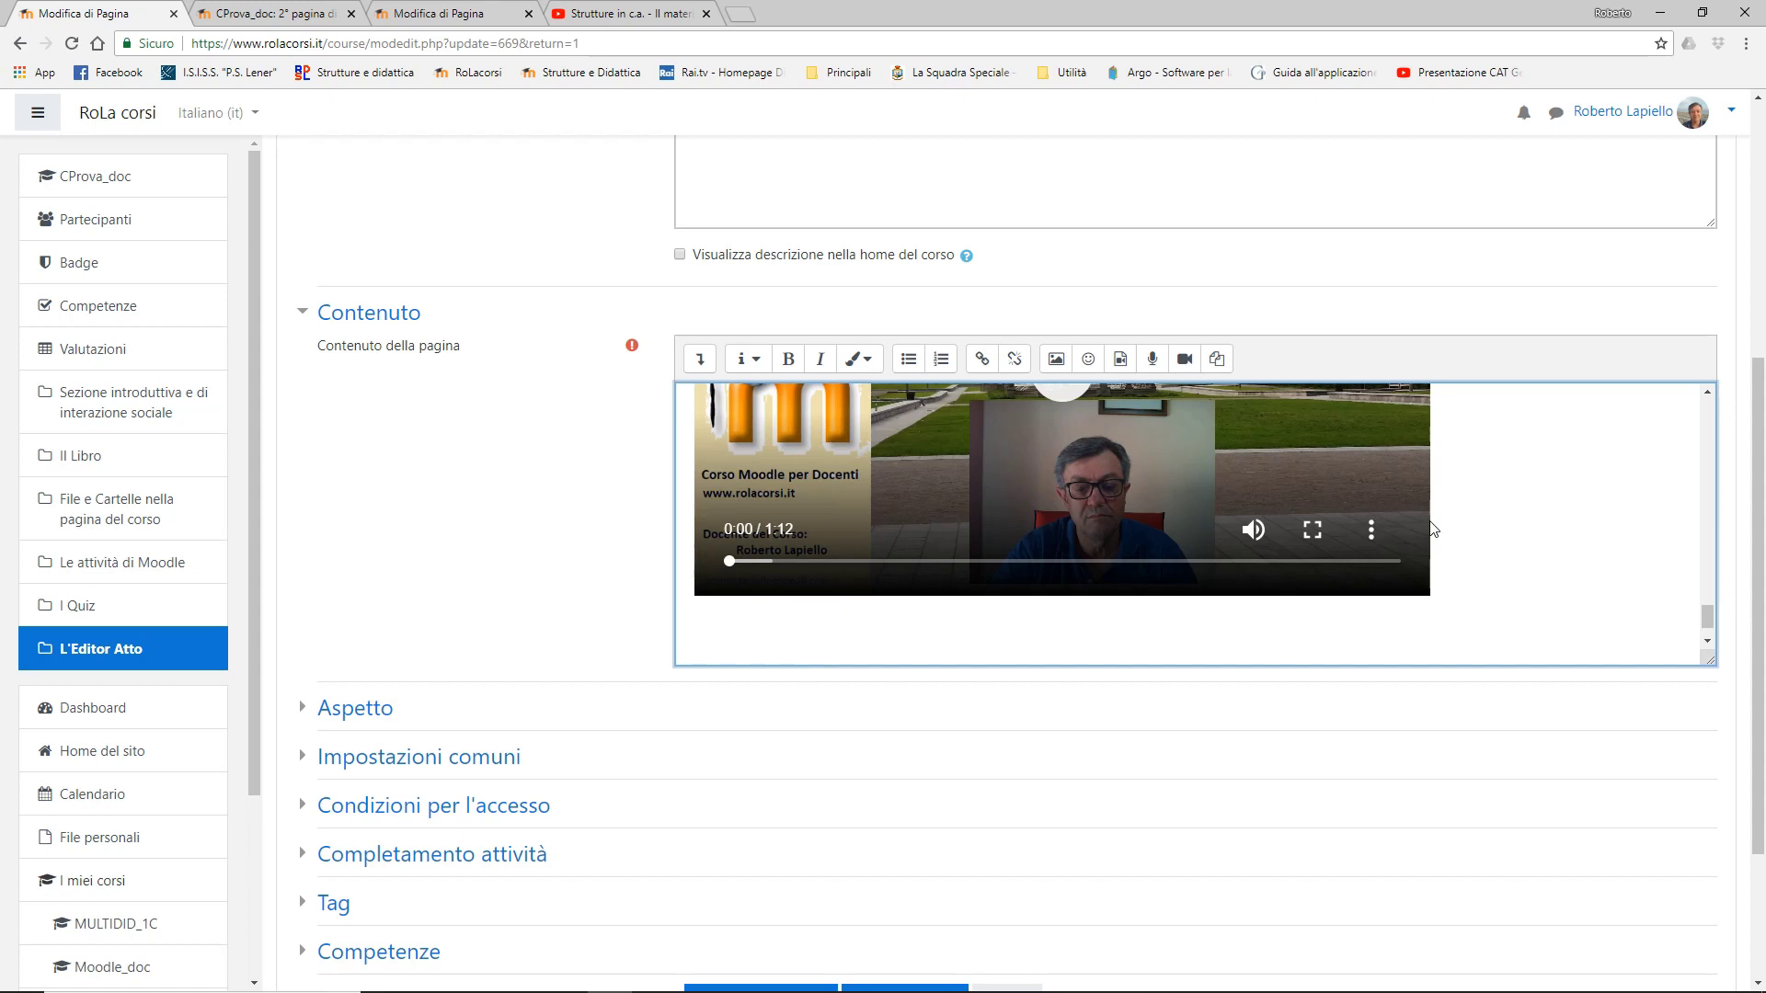
{"action": "key", "text": "Return"}
{"action": "type", "text": "commento"}
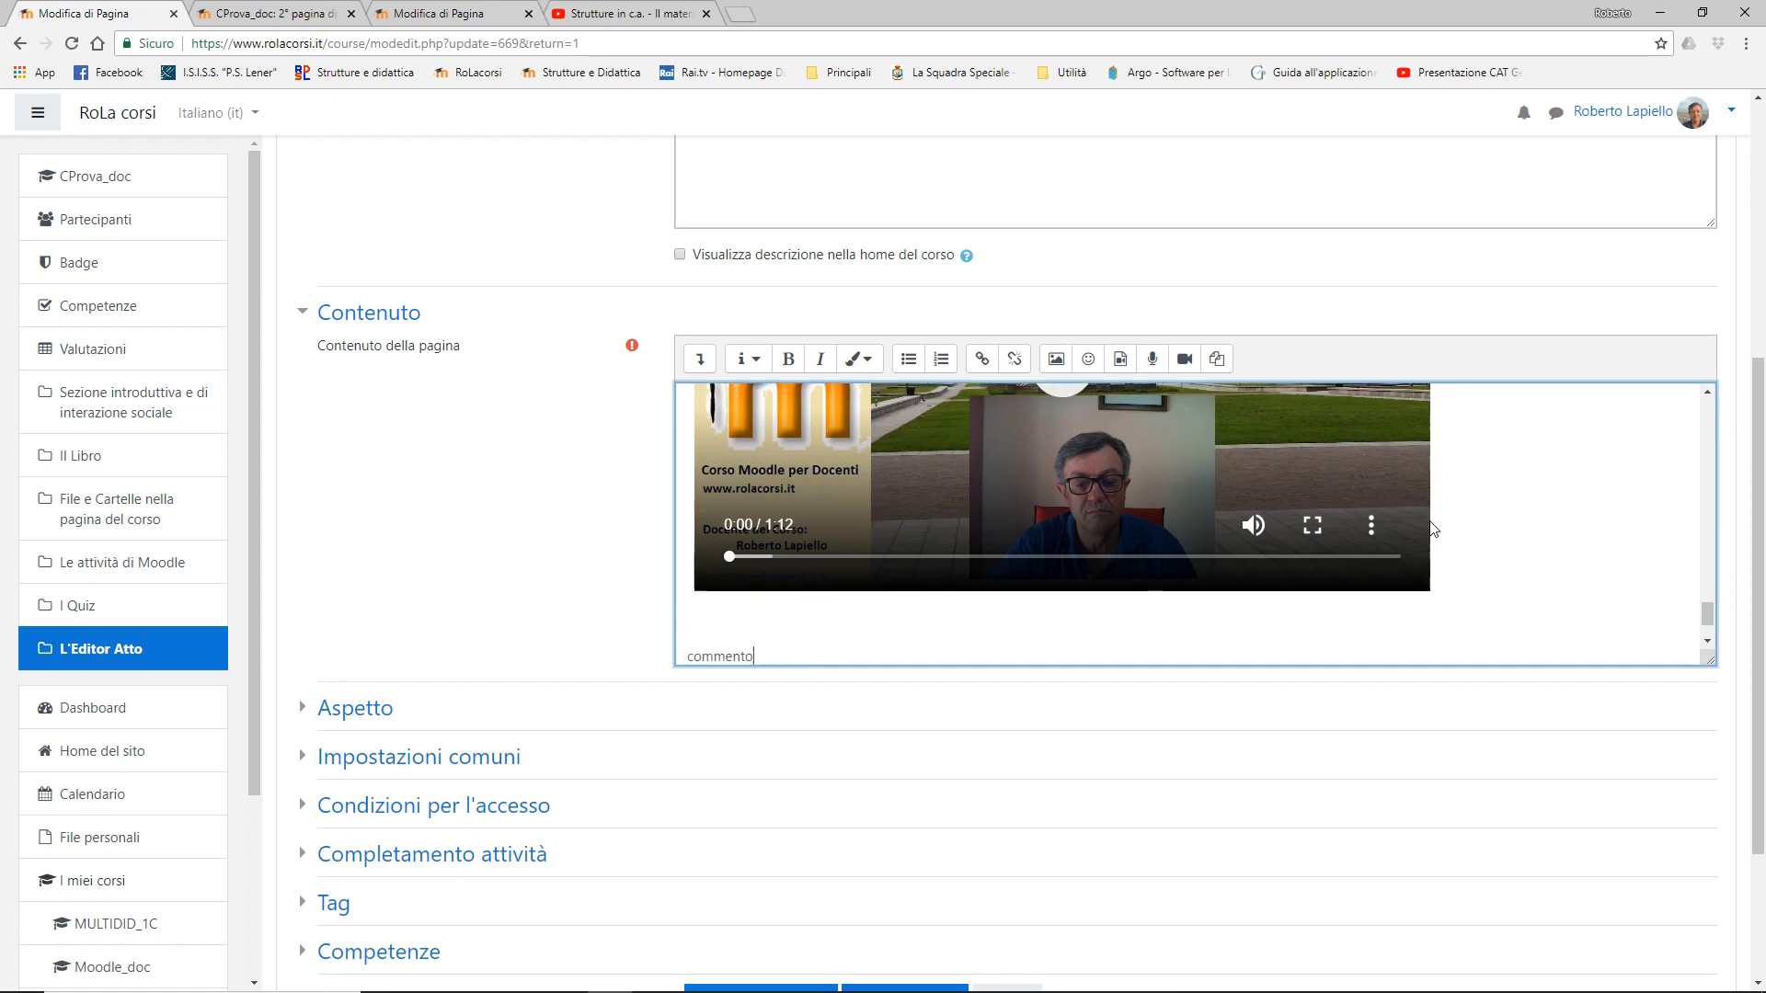
{"action": "type", "text": " audio"}
{"action": "key", "text": "Return"}
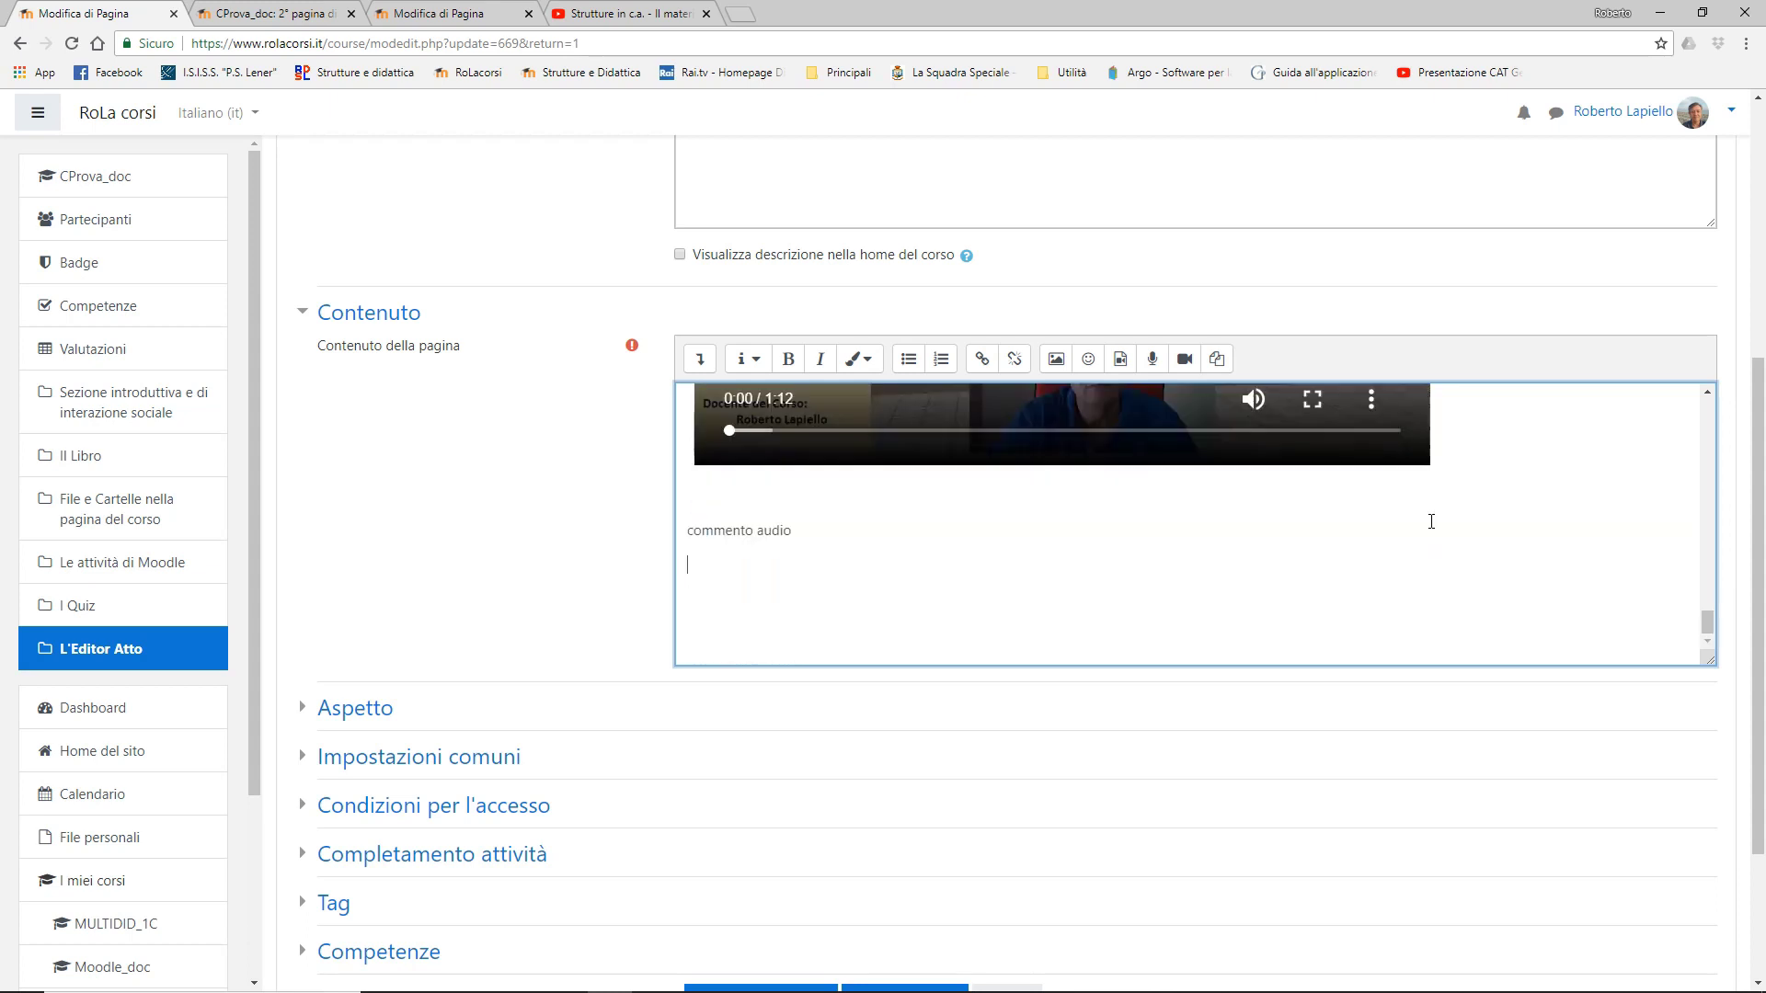
- Record a short audio clip and attach it below the "commento audio" line
{"action": "left_click", "coordinate": [1152, 360]}
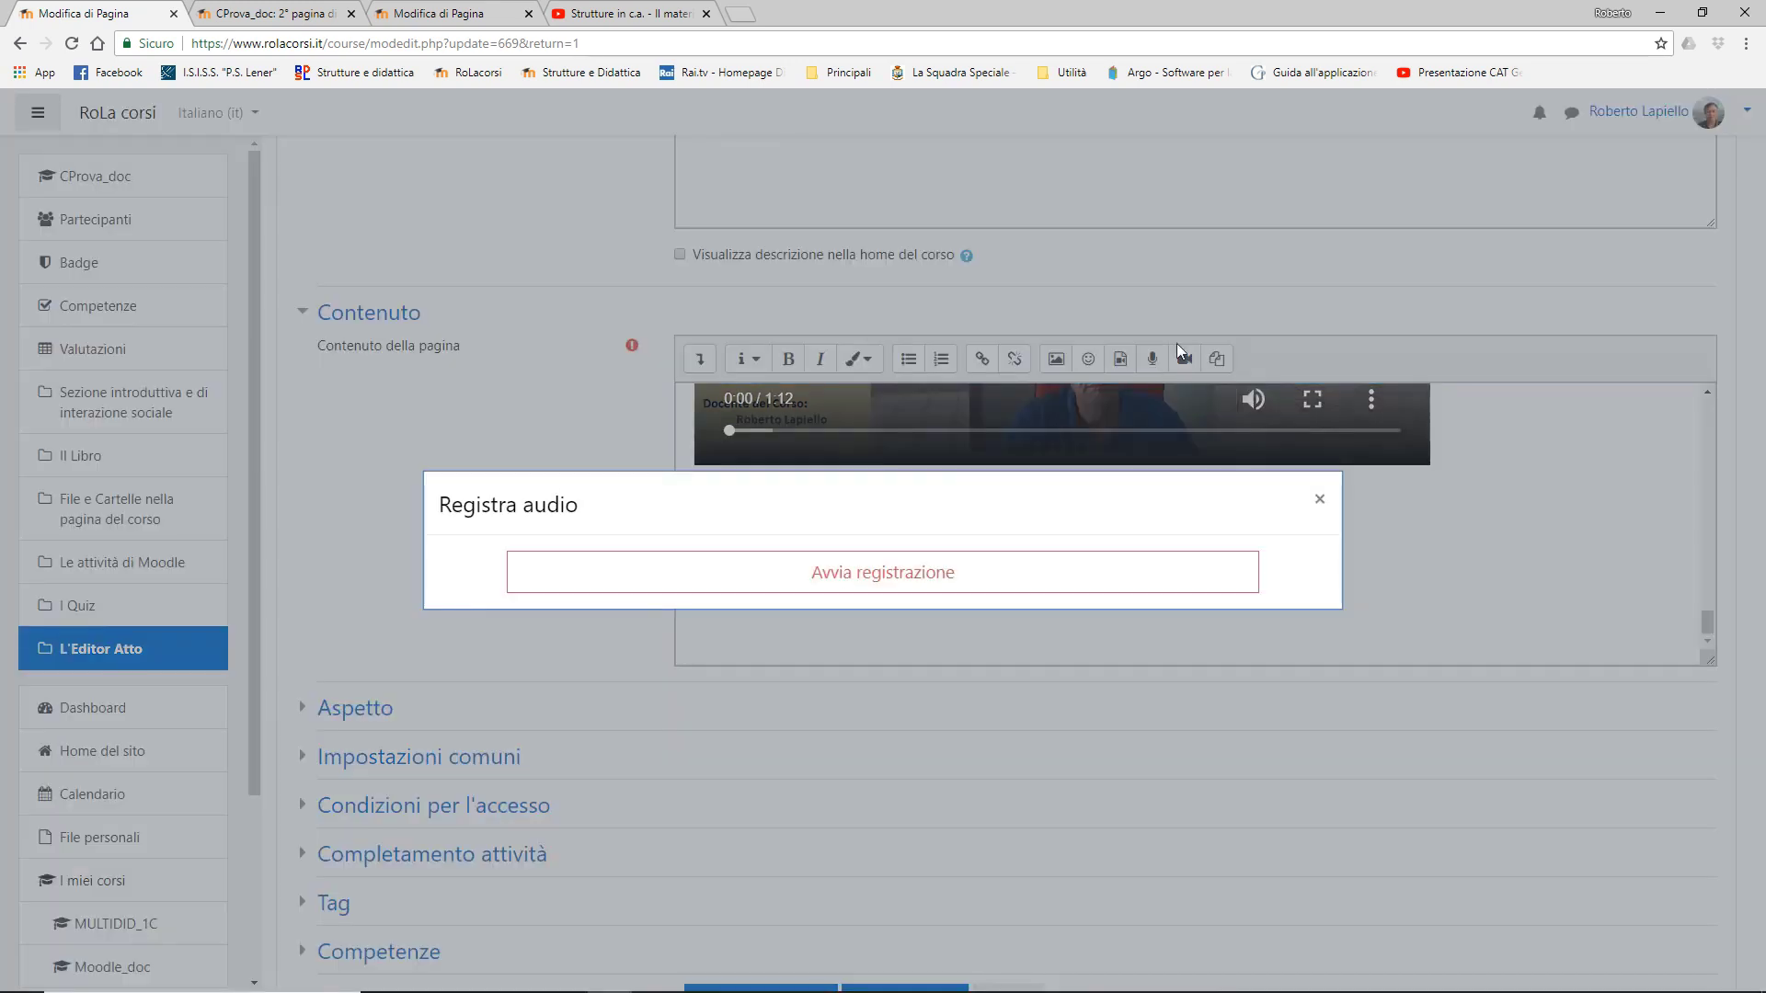
{"action": "left_click", "coordinate": [922, 589]}
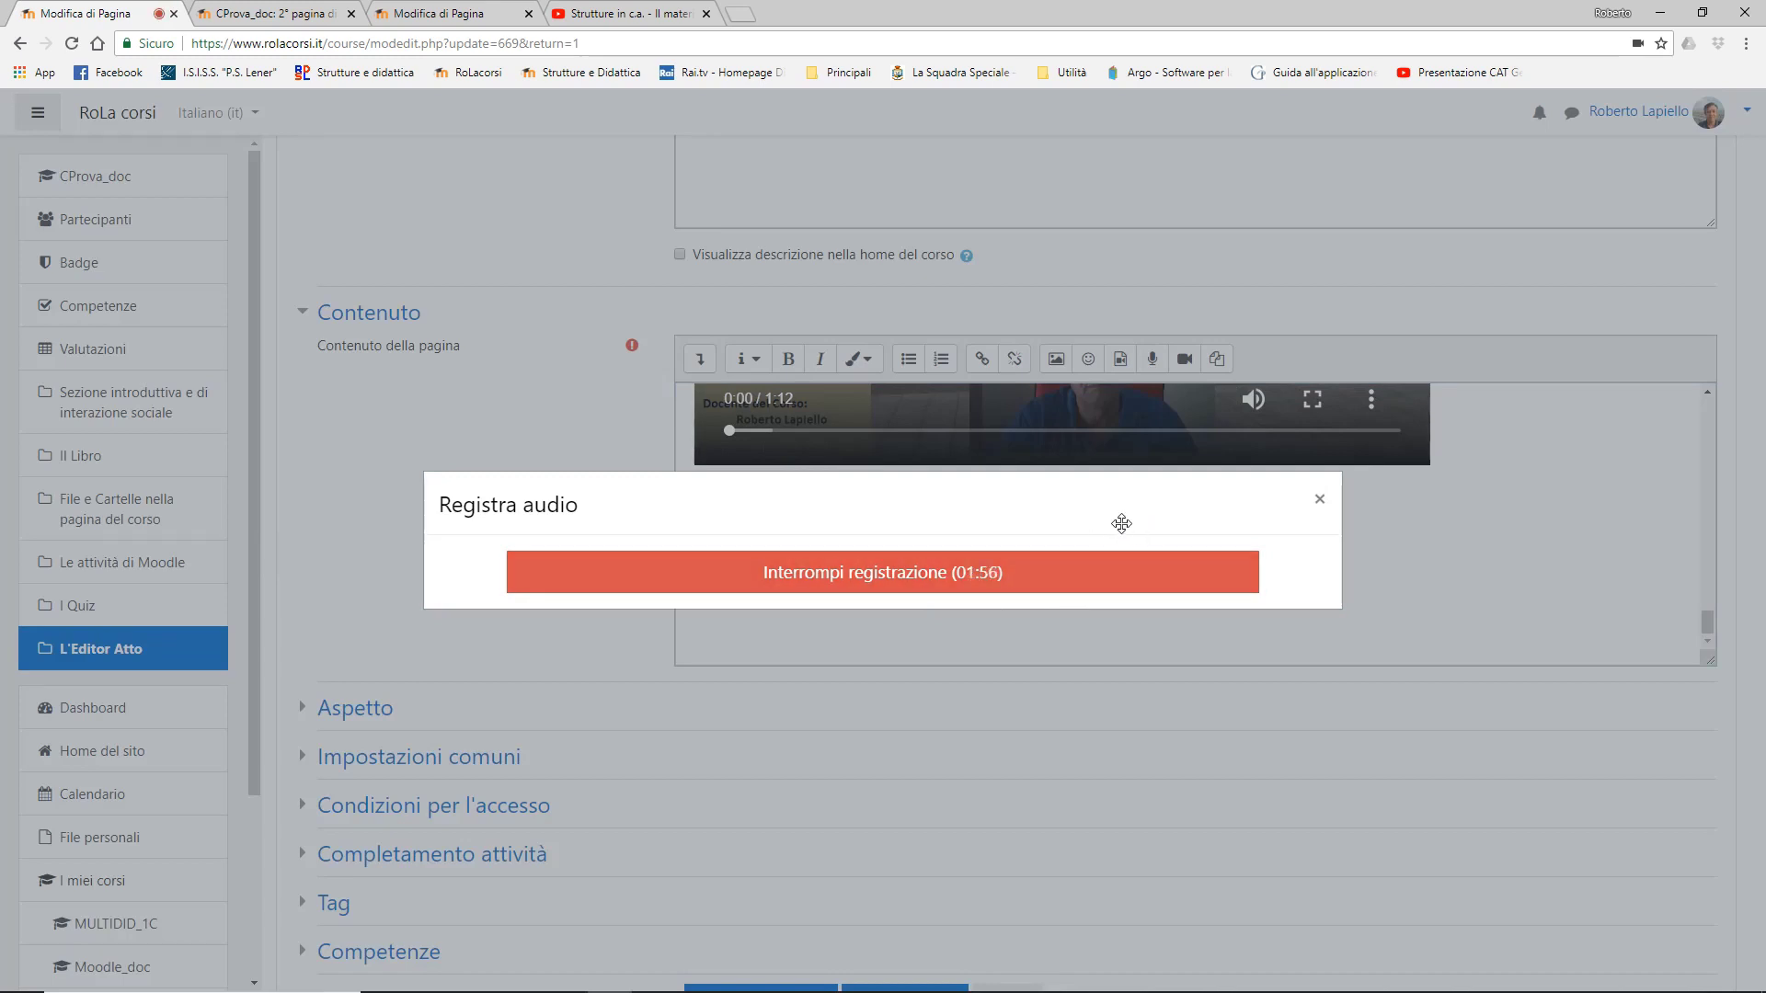
{"action": "left_click", "coordinate": [923, 582]}
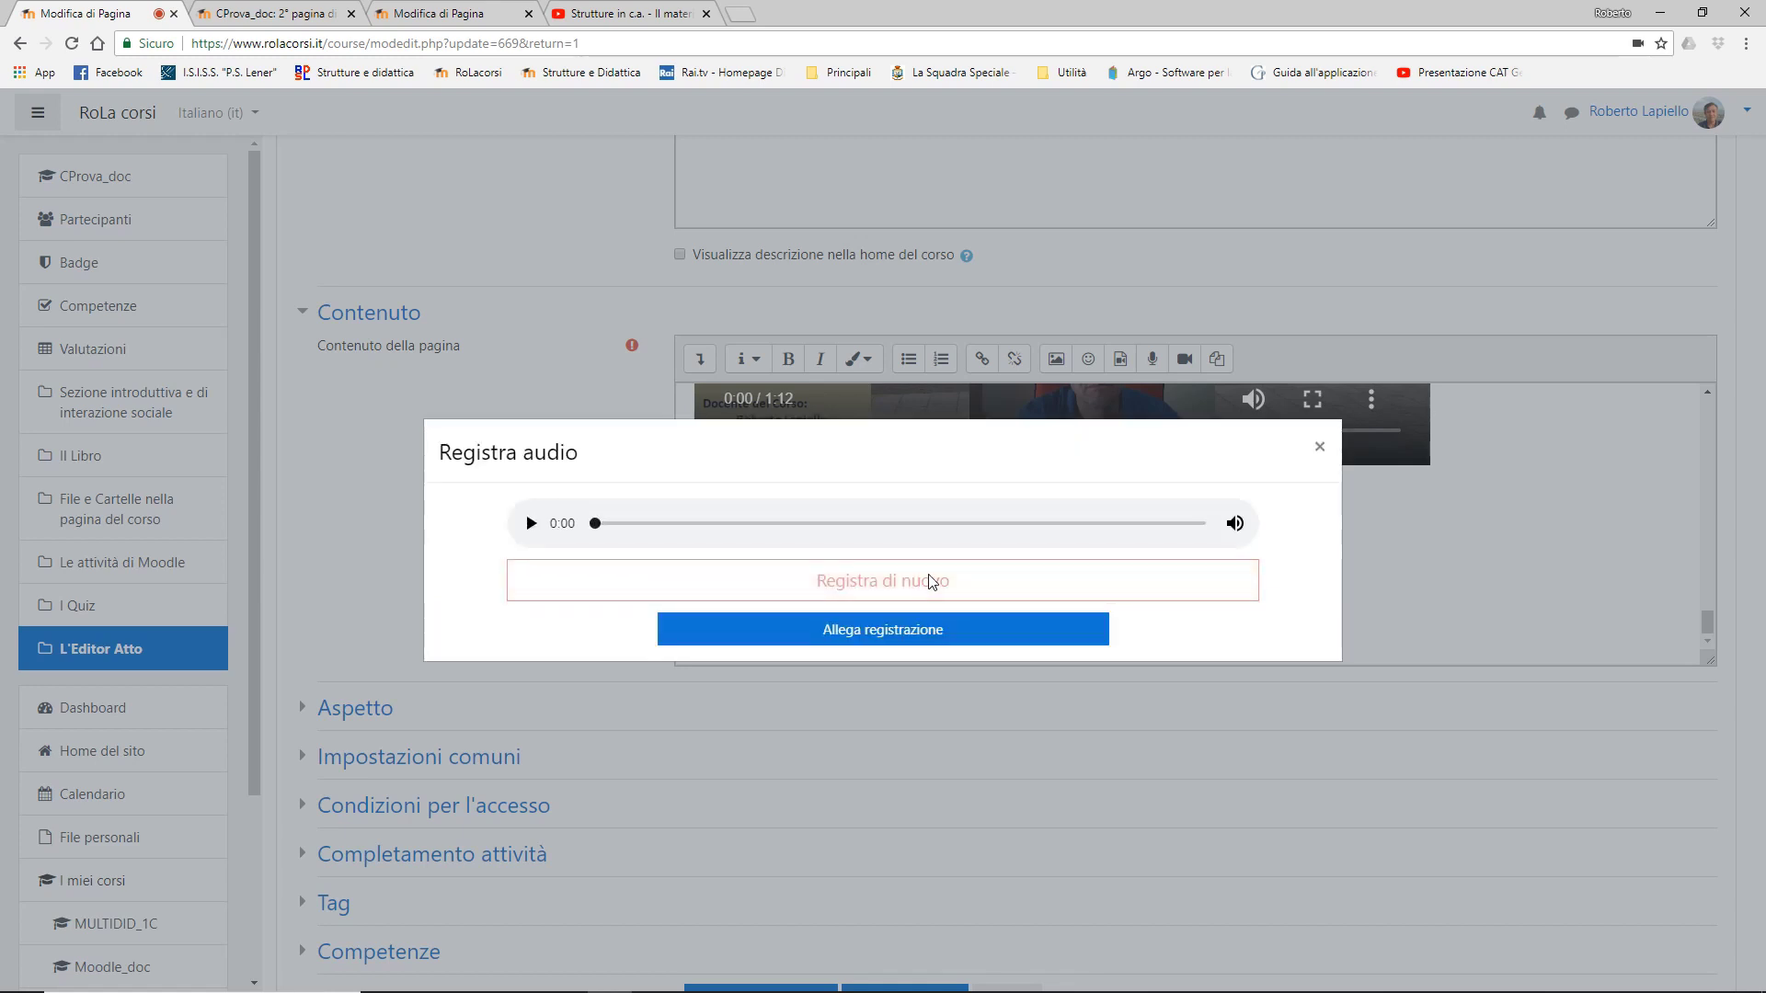
{"action": "left_click", "coordinate": [884, 633]}
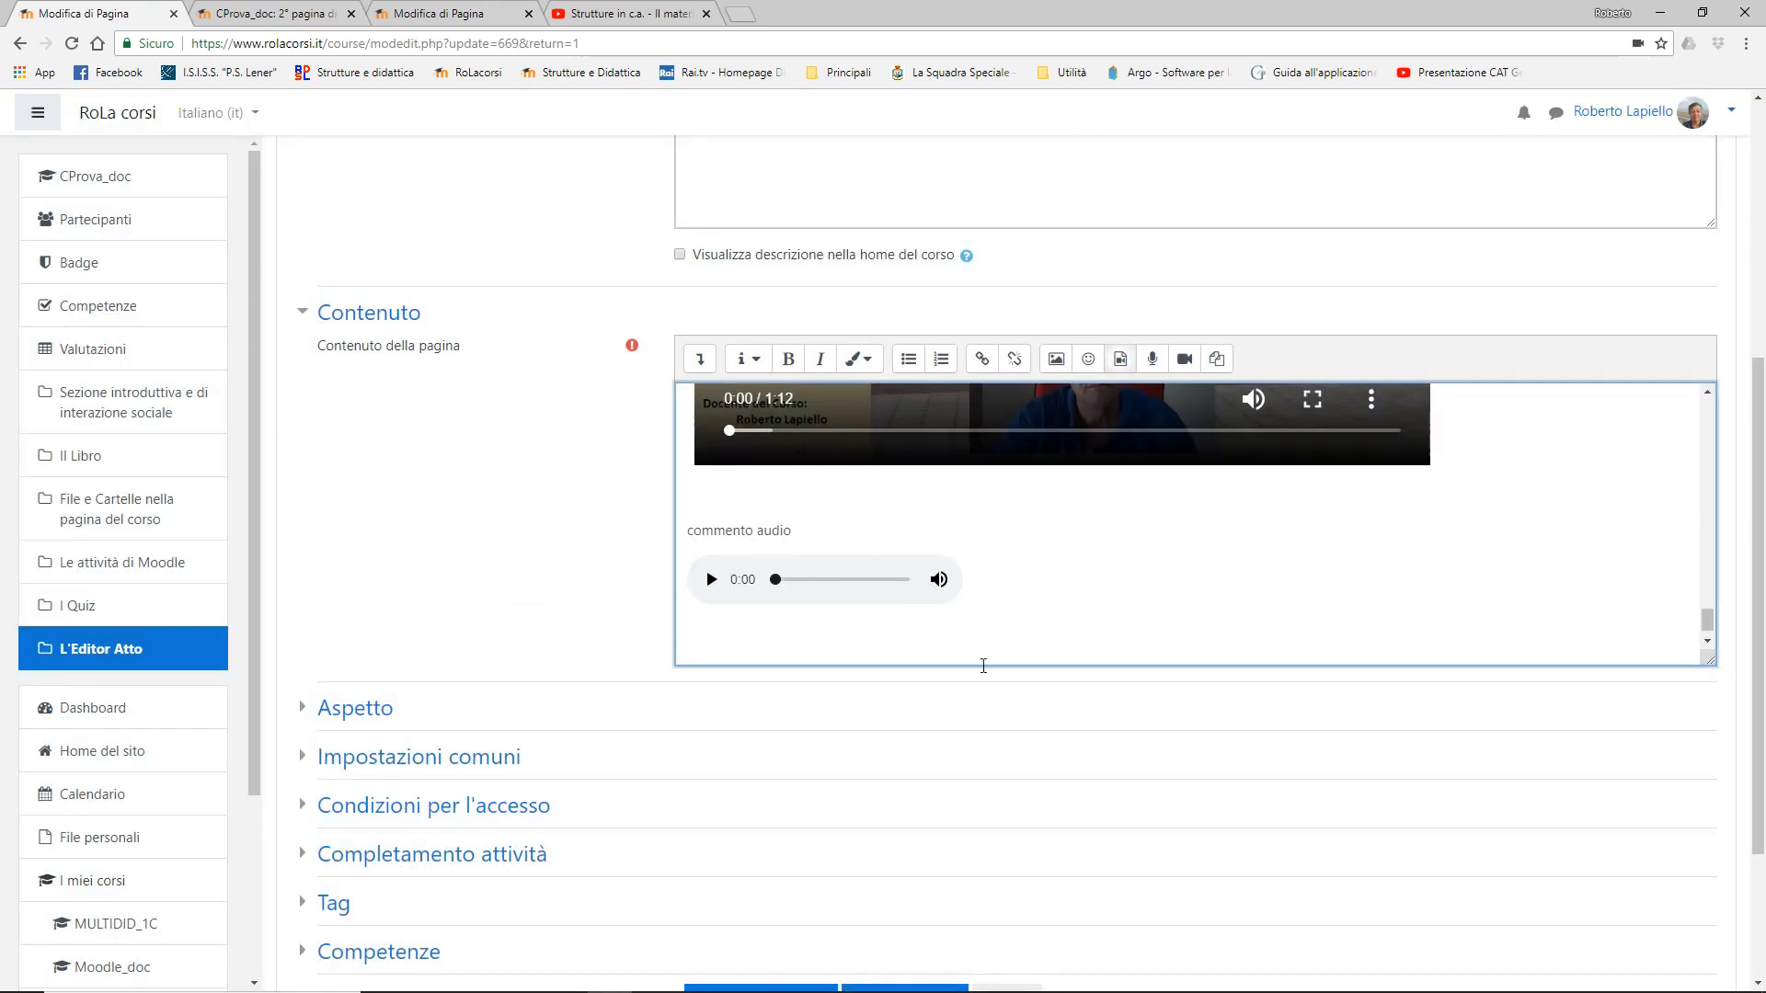
- Save and display the page, and test the audio player below "commento audio" by playing it briefly and pausing it
{"action": "scroll", "coordinate": [982, 781], "scroll_direction": "down", "scroll_amount": 2}
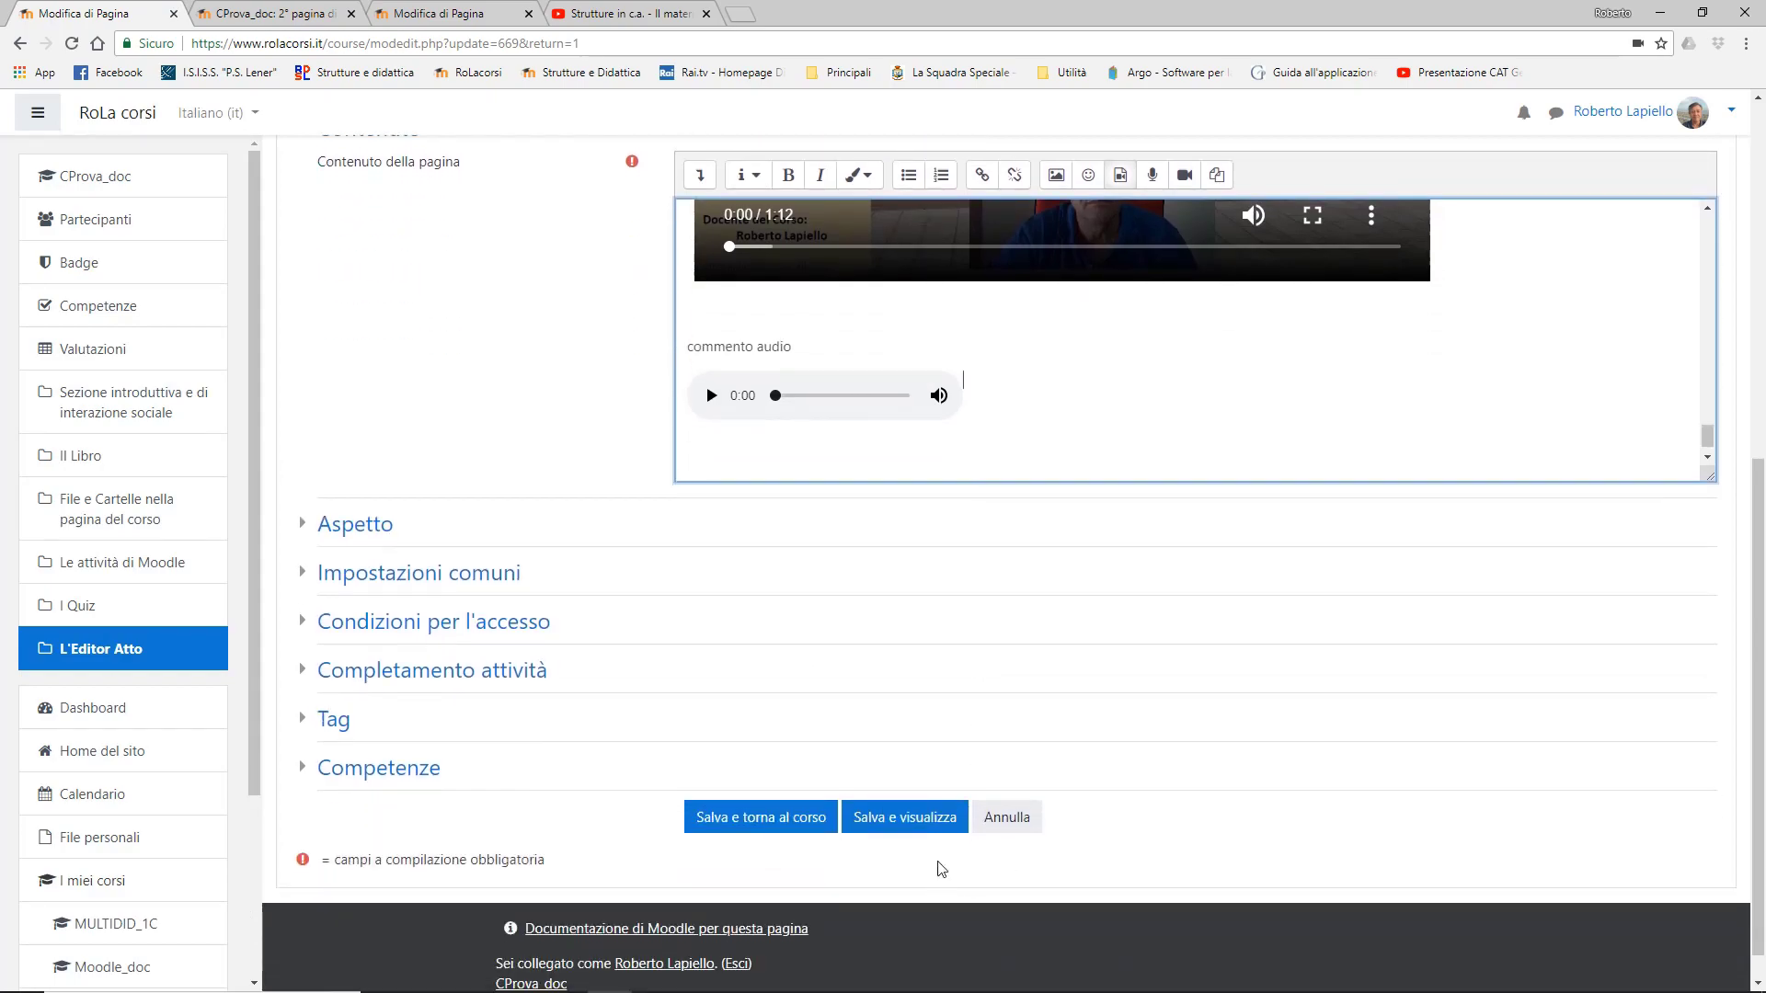
{"action": "left_click", "coordinate": [905, 817]}
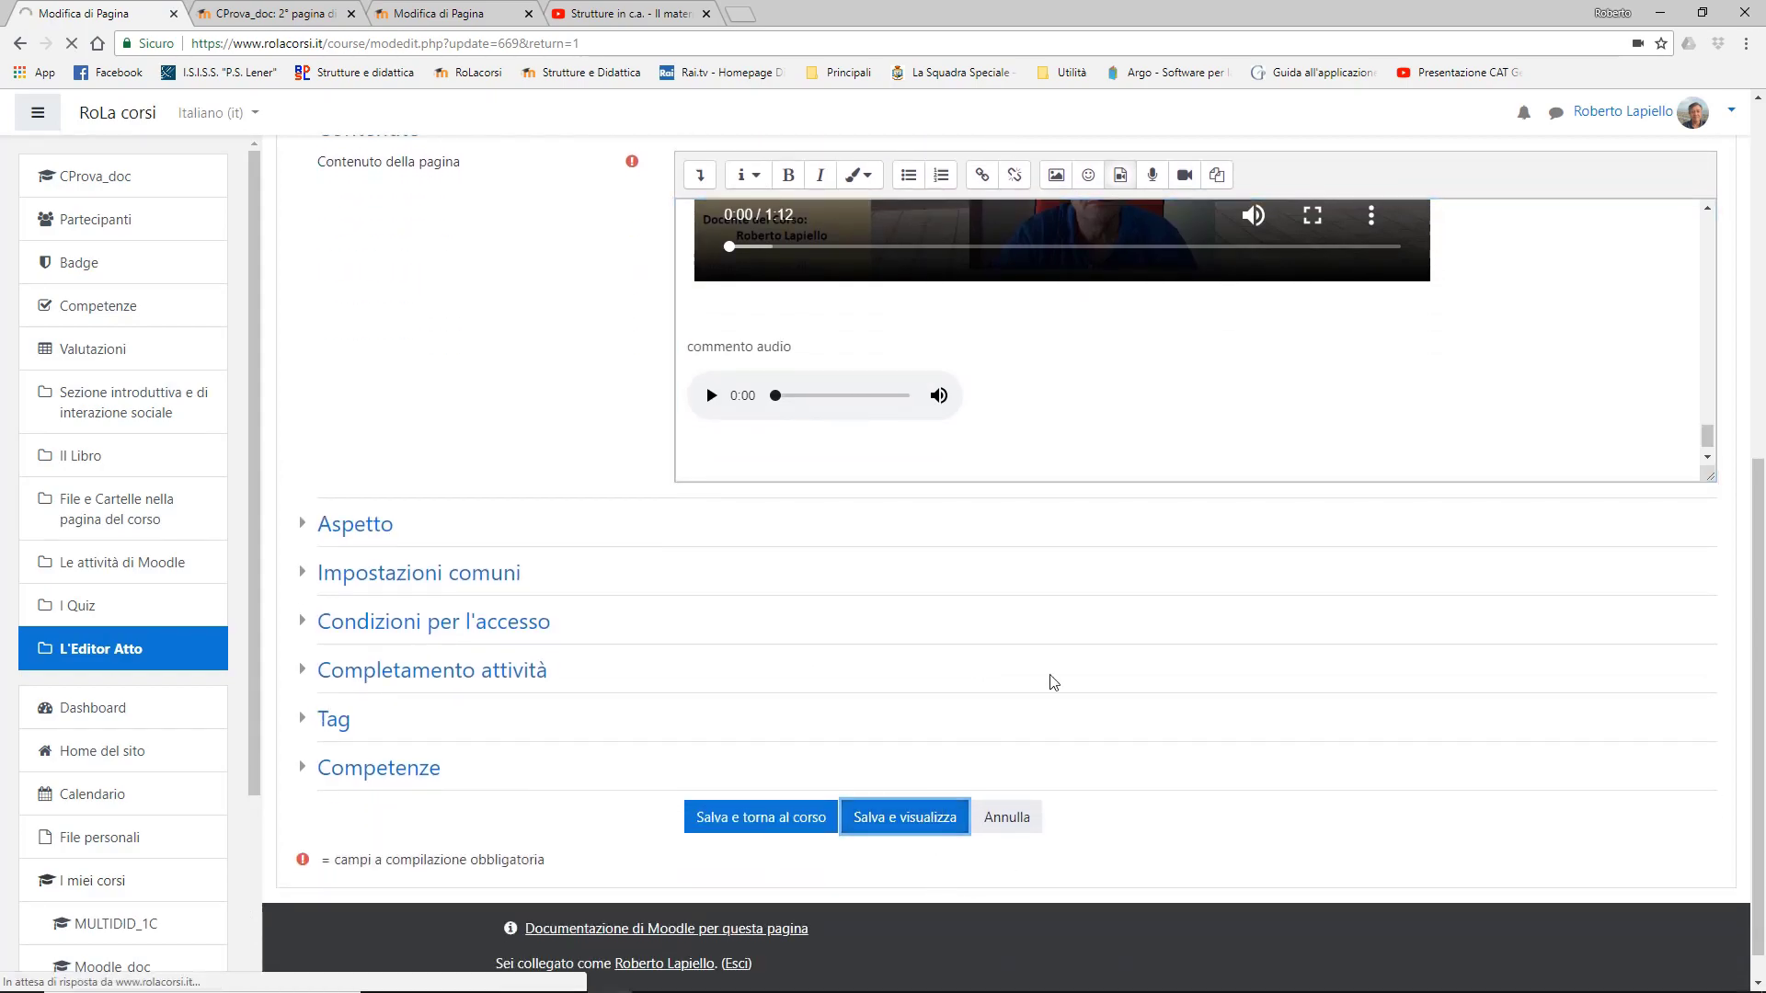
{"action": "scroll", "coordinate": [770, 584], "scroll_direction": "down", "scroll_amount": 15}
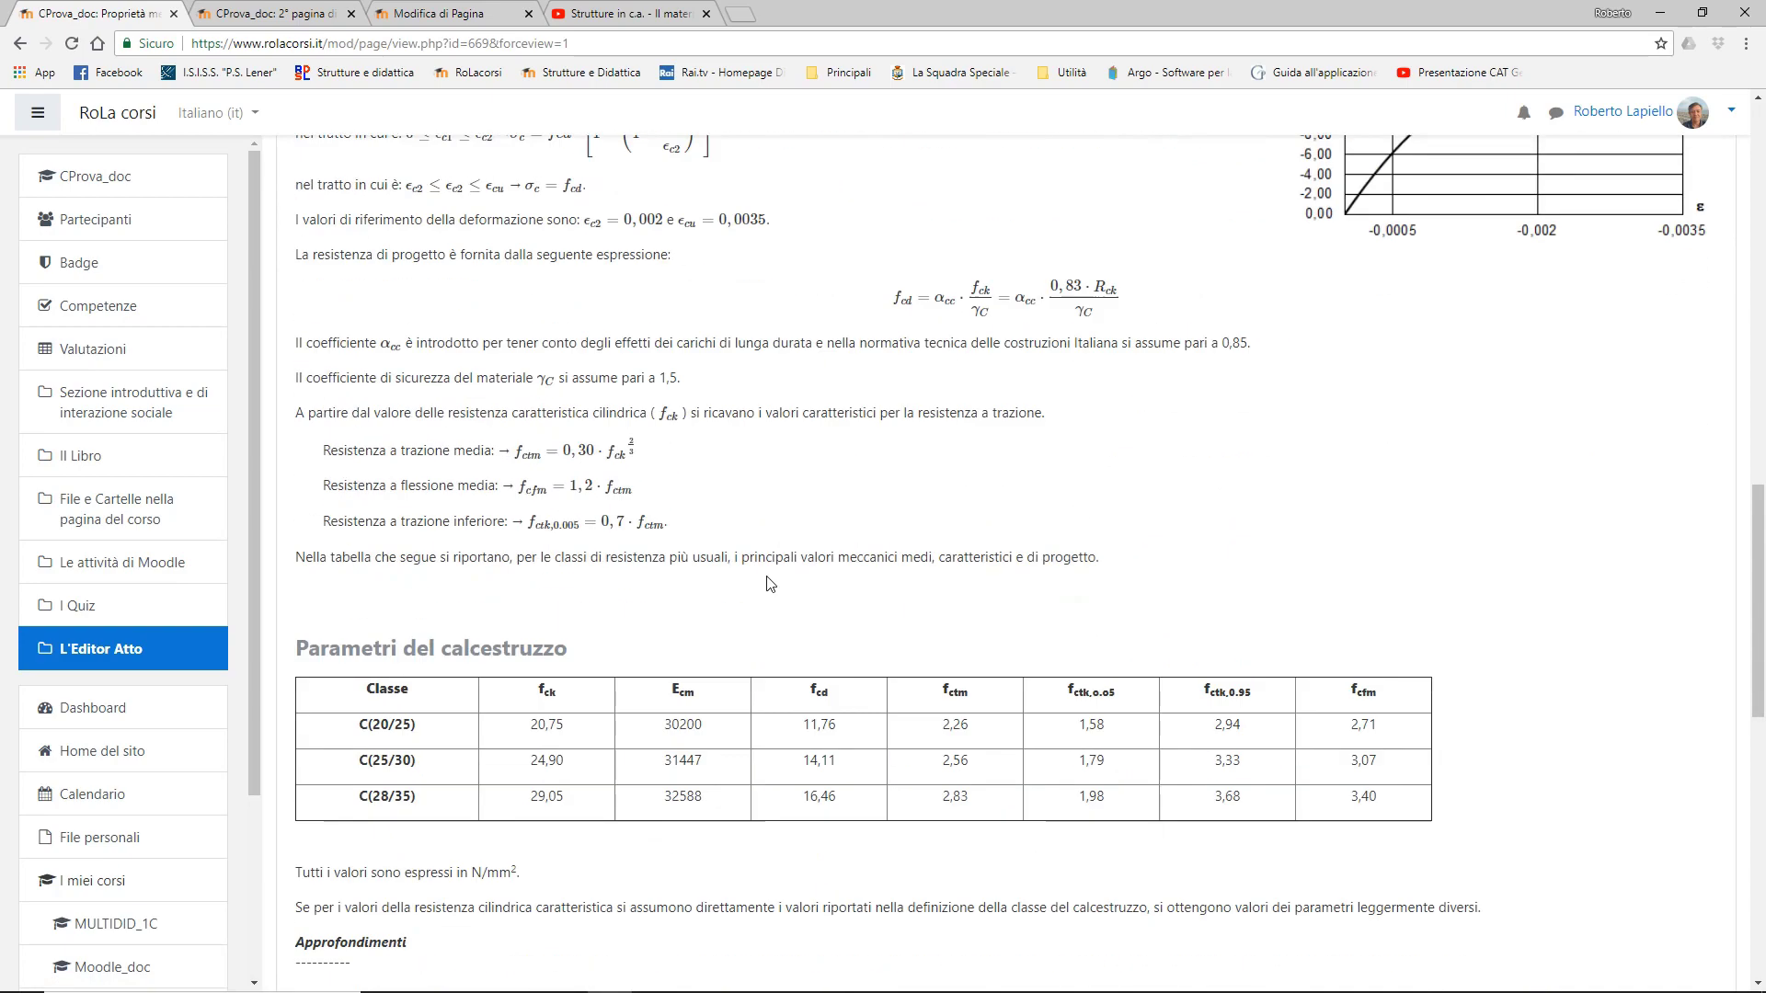
{"action": "scroll", "coordinate": [770, 583], "scroll_direction": "down", "scroll_amount": 10}
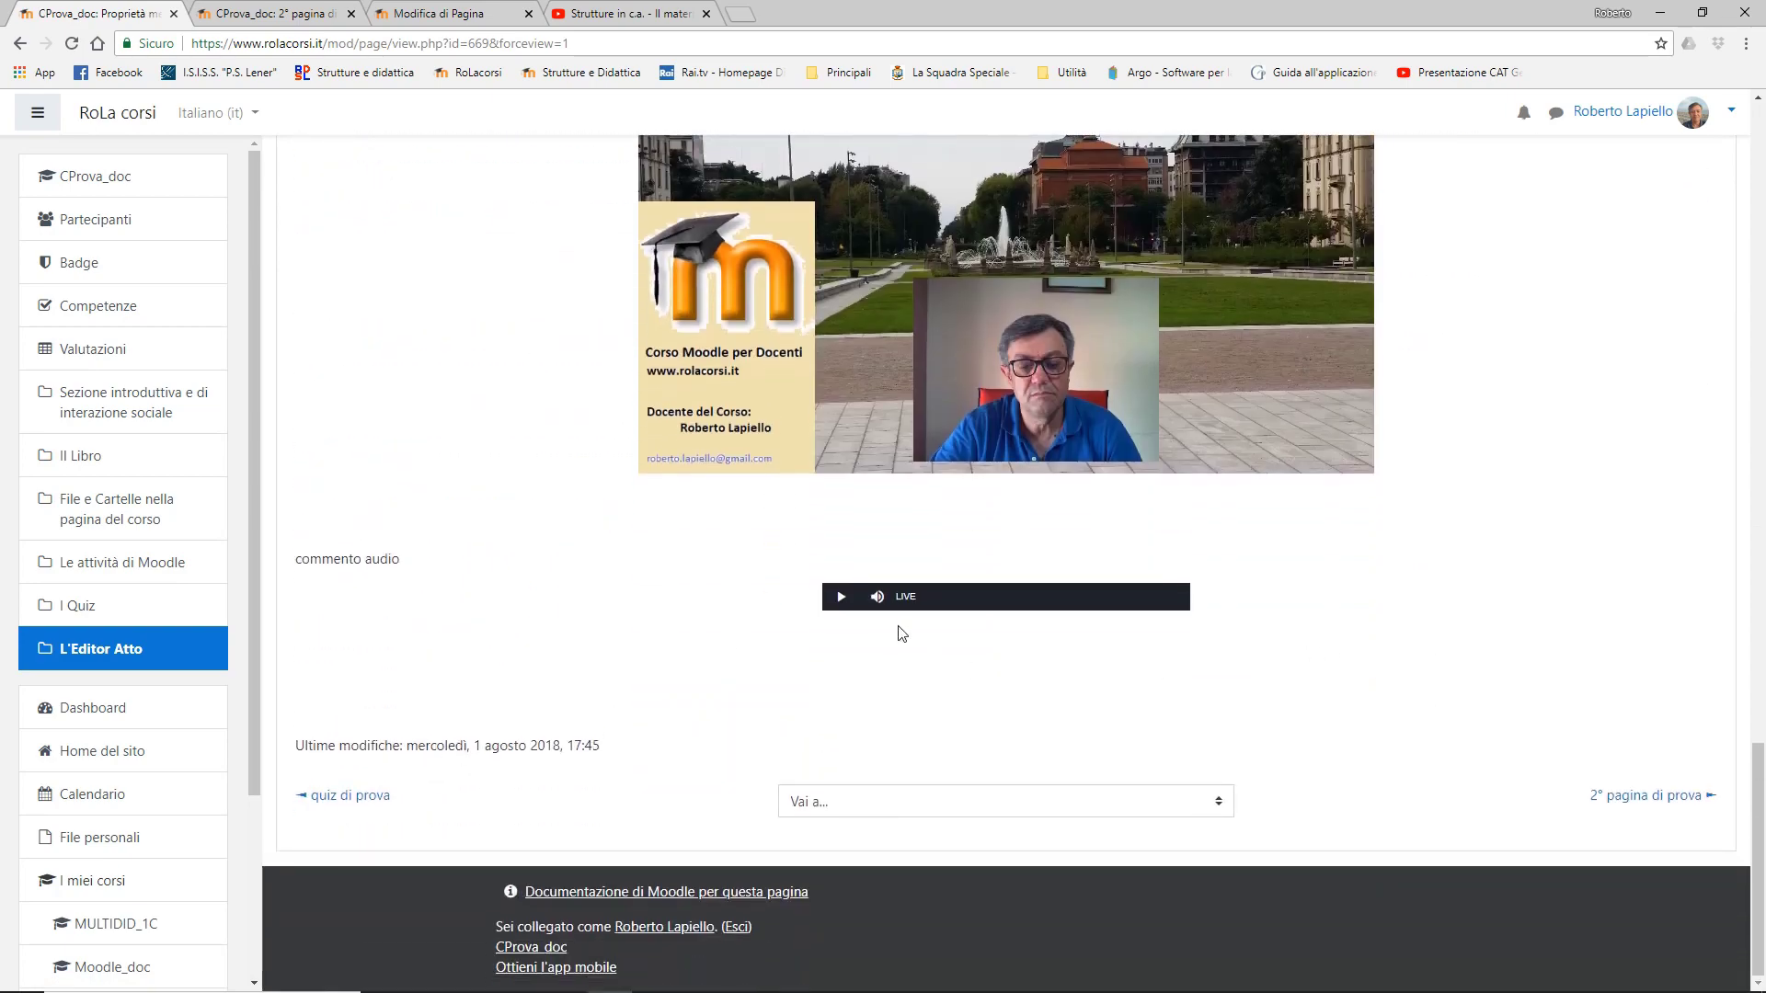
{"action": "left_click", "coordinate": [841, 598]}
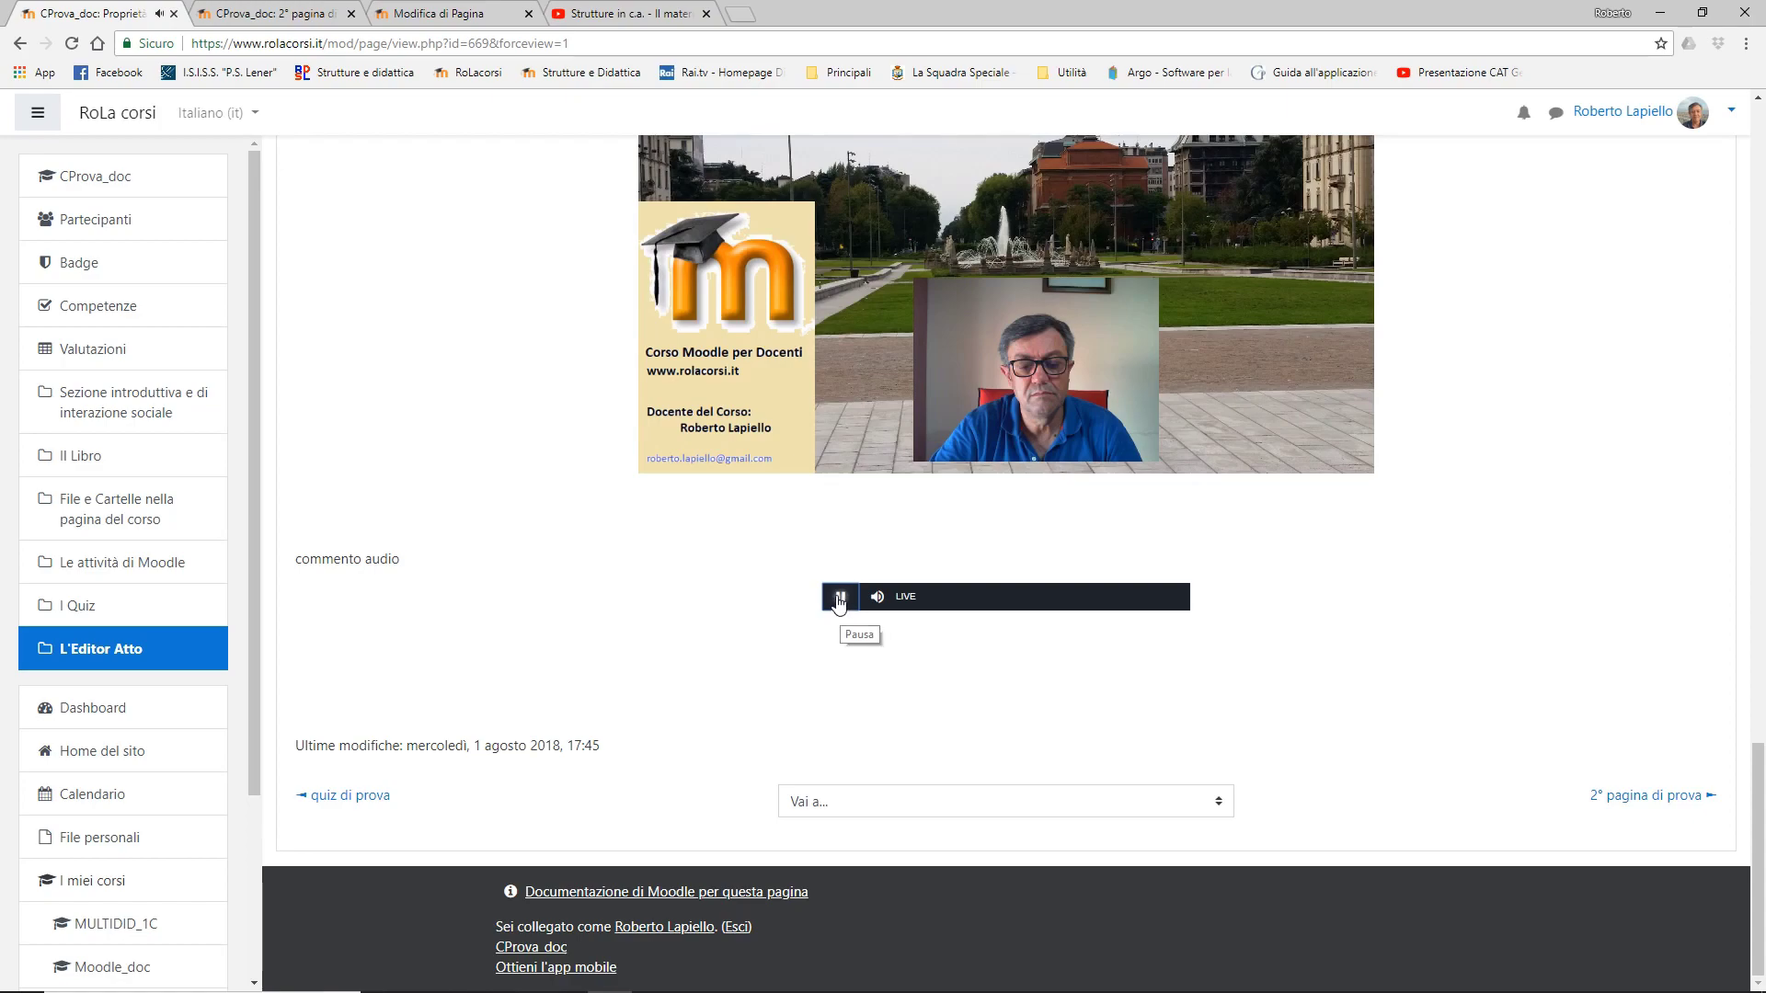
{"action": "left_click", "coordinate": [841, 598]}
- Return to the editing settings of the page "Proprietà meccaniche dei calcestruzzi"
{"action": "scroll", "coordinate": [1335, 605], "scroll_direction": "up", "scroll_amount": 15}
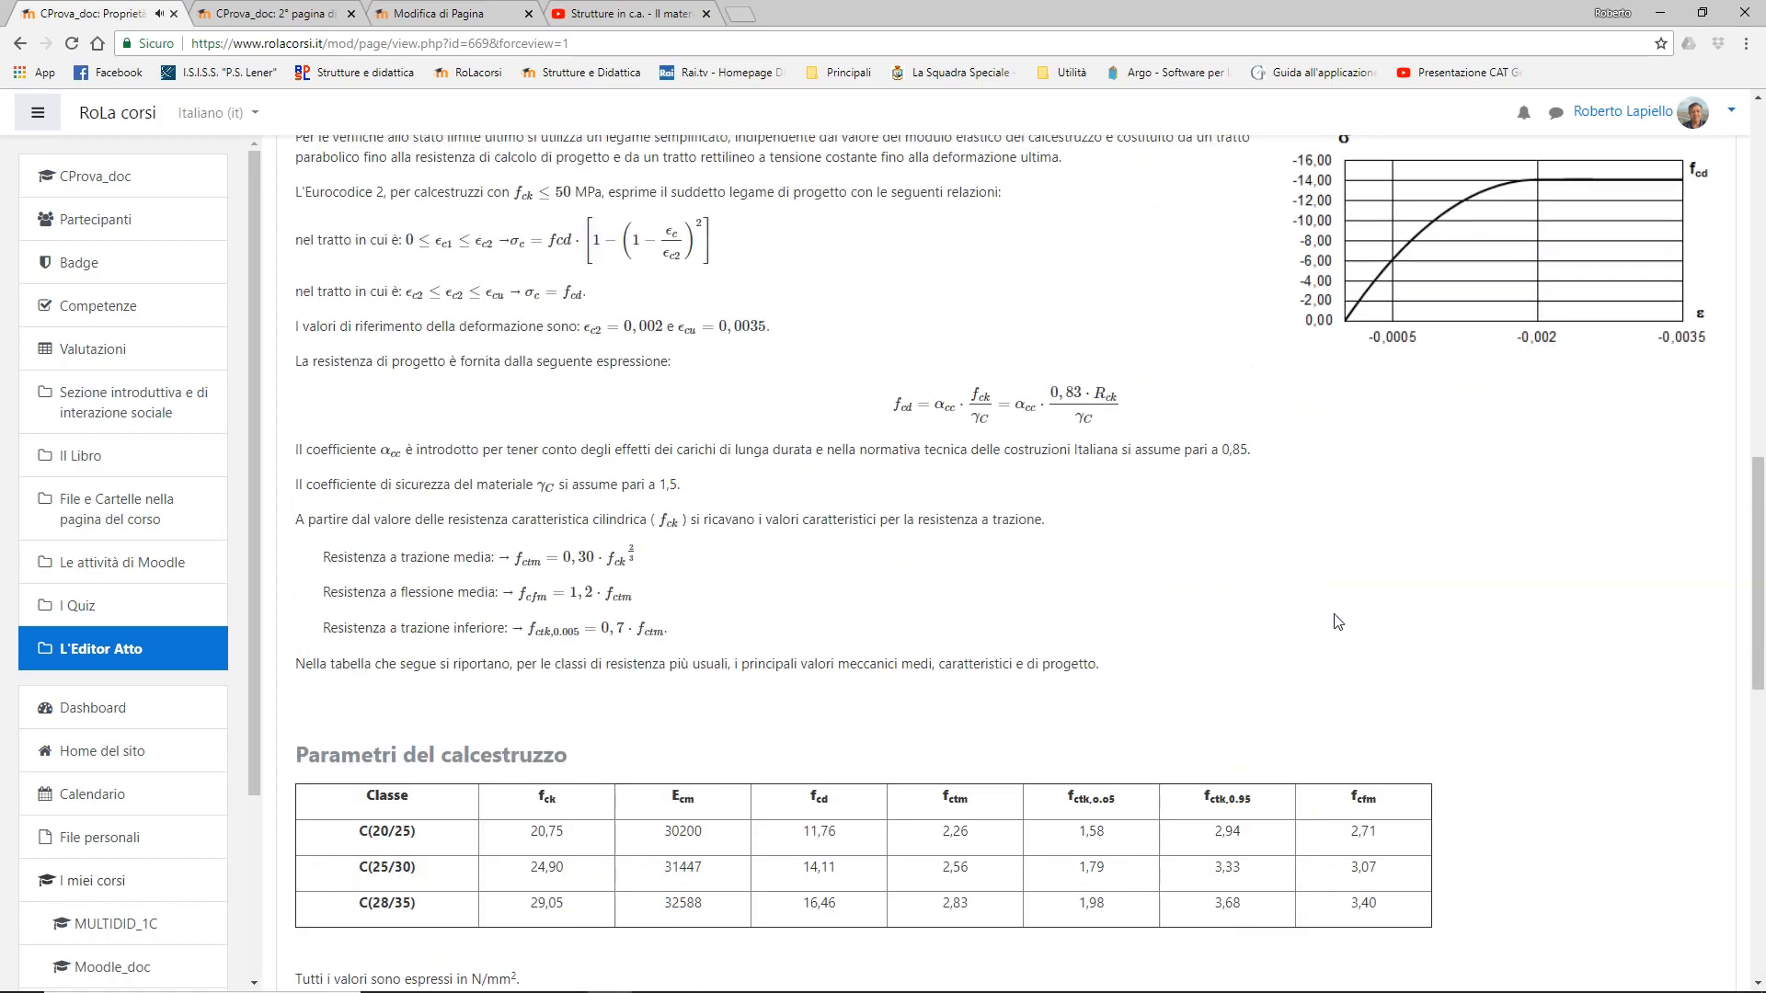
{"action": "scroll", "coordinate": [1410, 450], "scroll_direction": "up", "scroll_amount": 3}
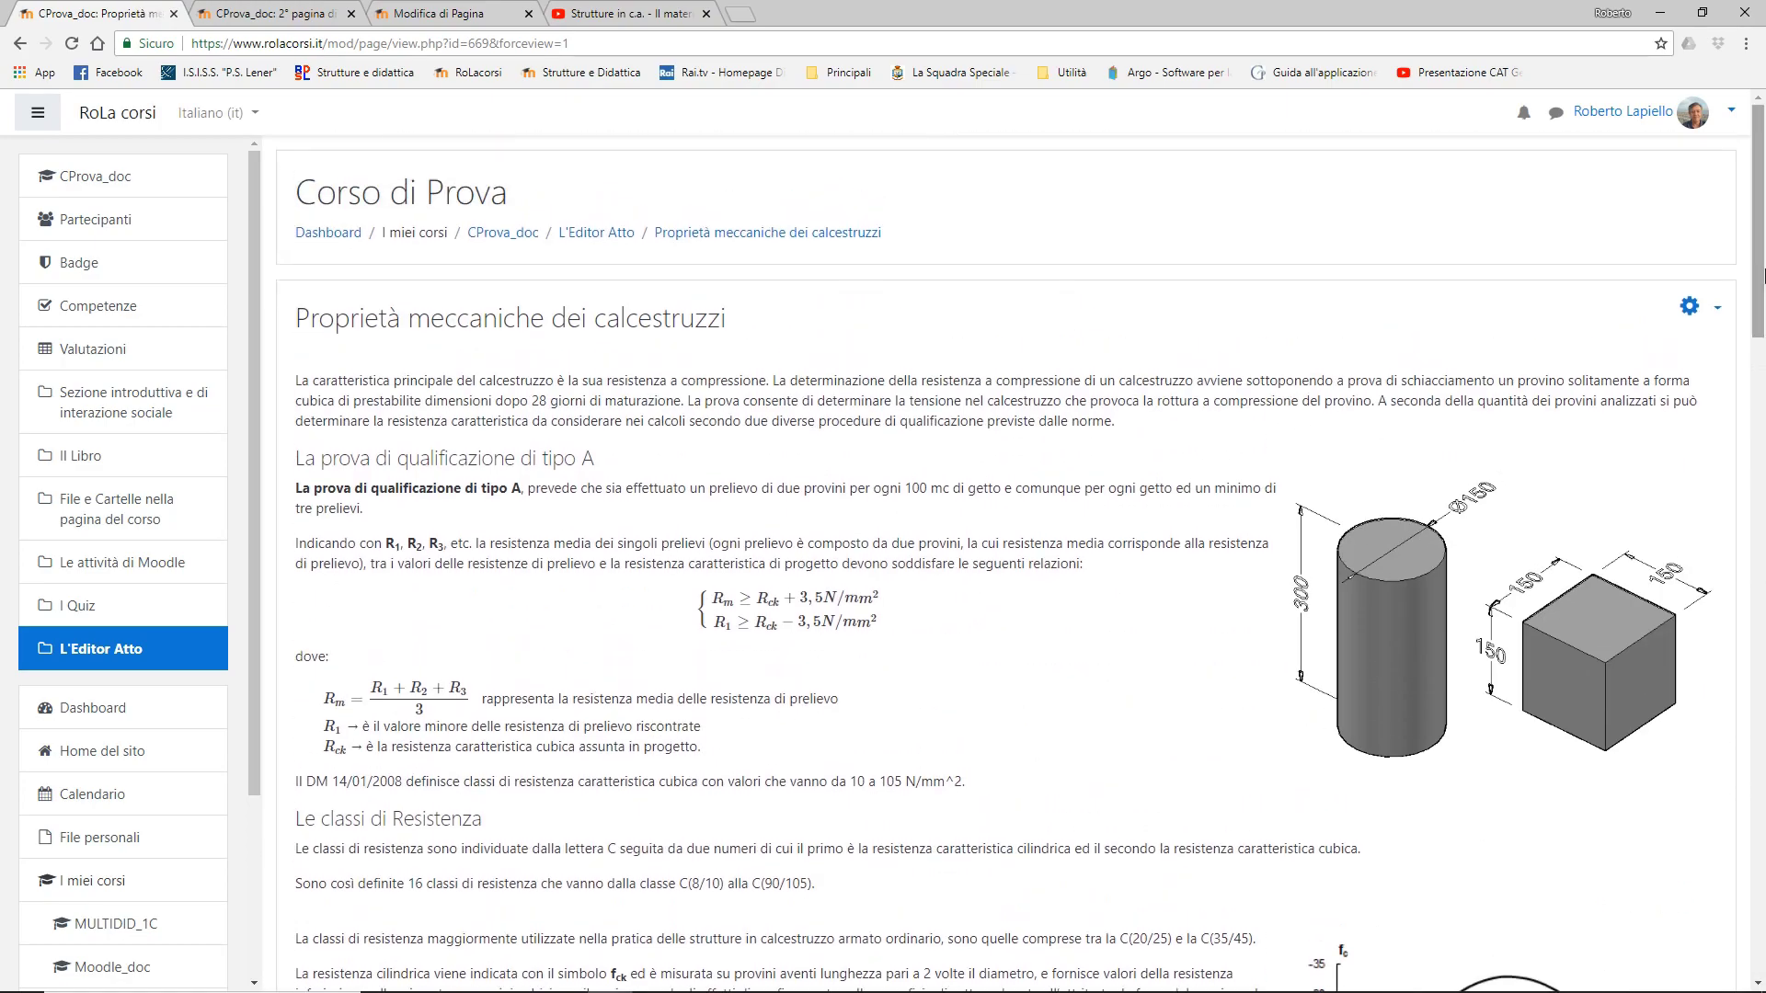
{"action": "left_click", "coordinate": [1689, 306]}
{"action": "left_click", "coordinate": [1605, 343]}
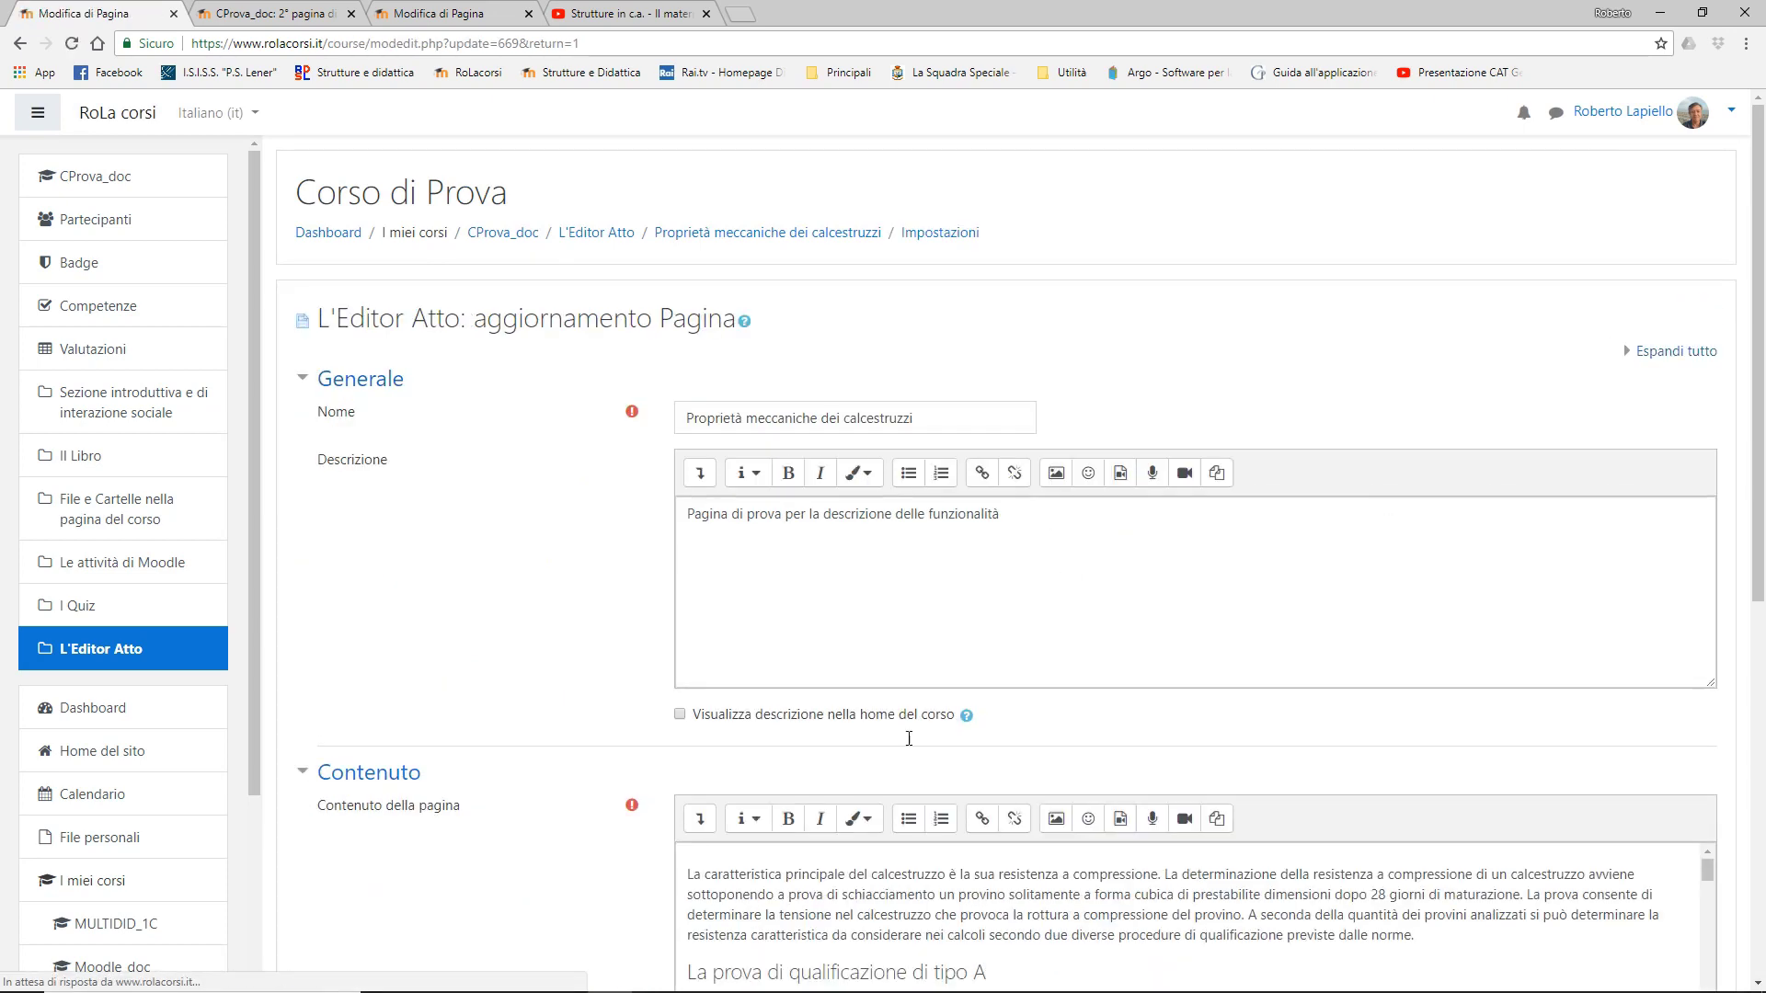
- Add the line "video incapsulato da youtube" below the audio recording in the page content
{"action": "scroll", "coordinate": [1113, 741], "scroll_direction": "down", "scroll_amount": 5}
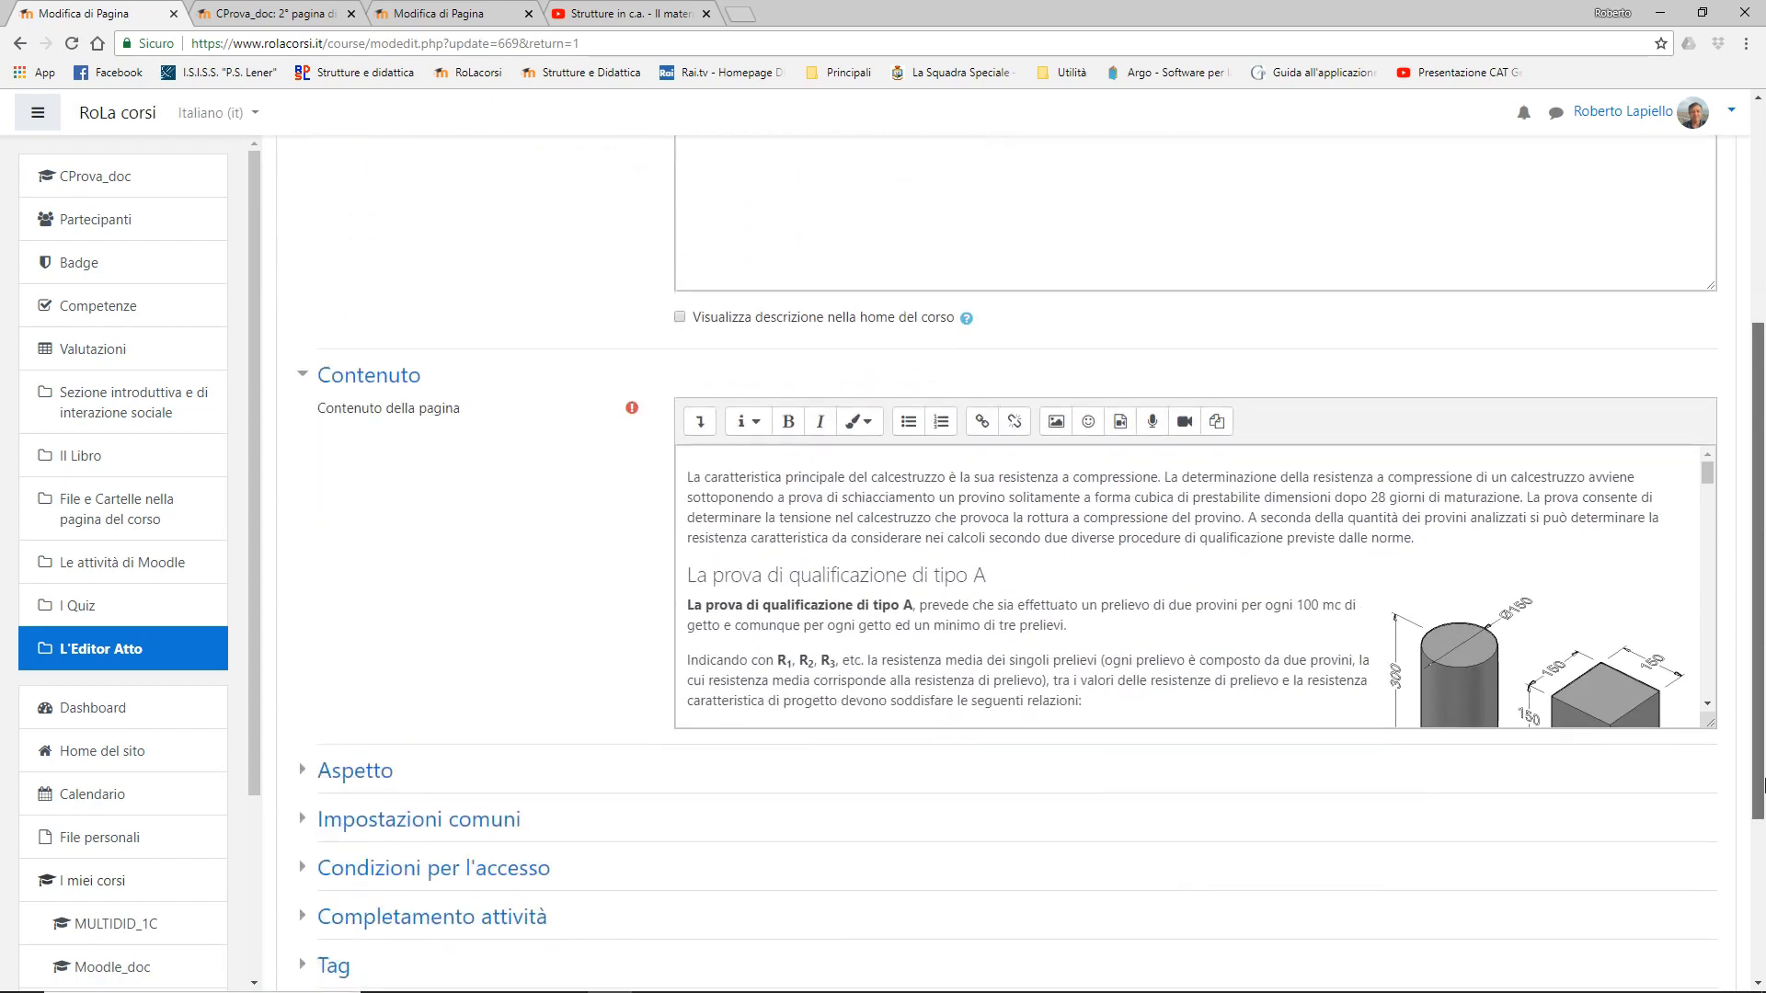
{"action": "scroll", "coordinate": [1126, 537], "scroll_direction": "down", "scroll_amount": 2}
{"action": "scroll", "coordinate": [1126, 537], "scroll_direction": "down", "scroll_amount": 15}
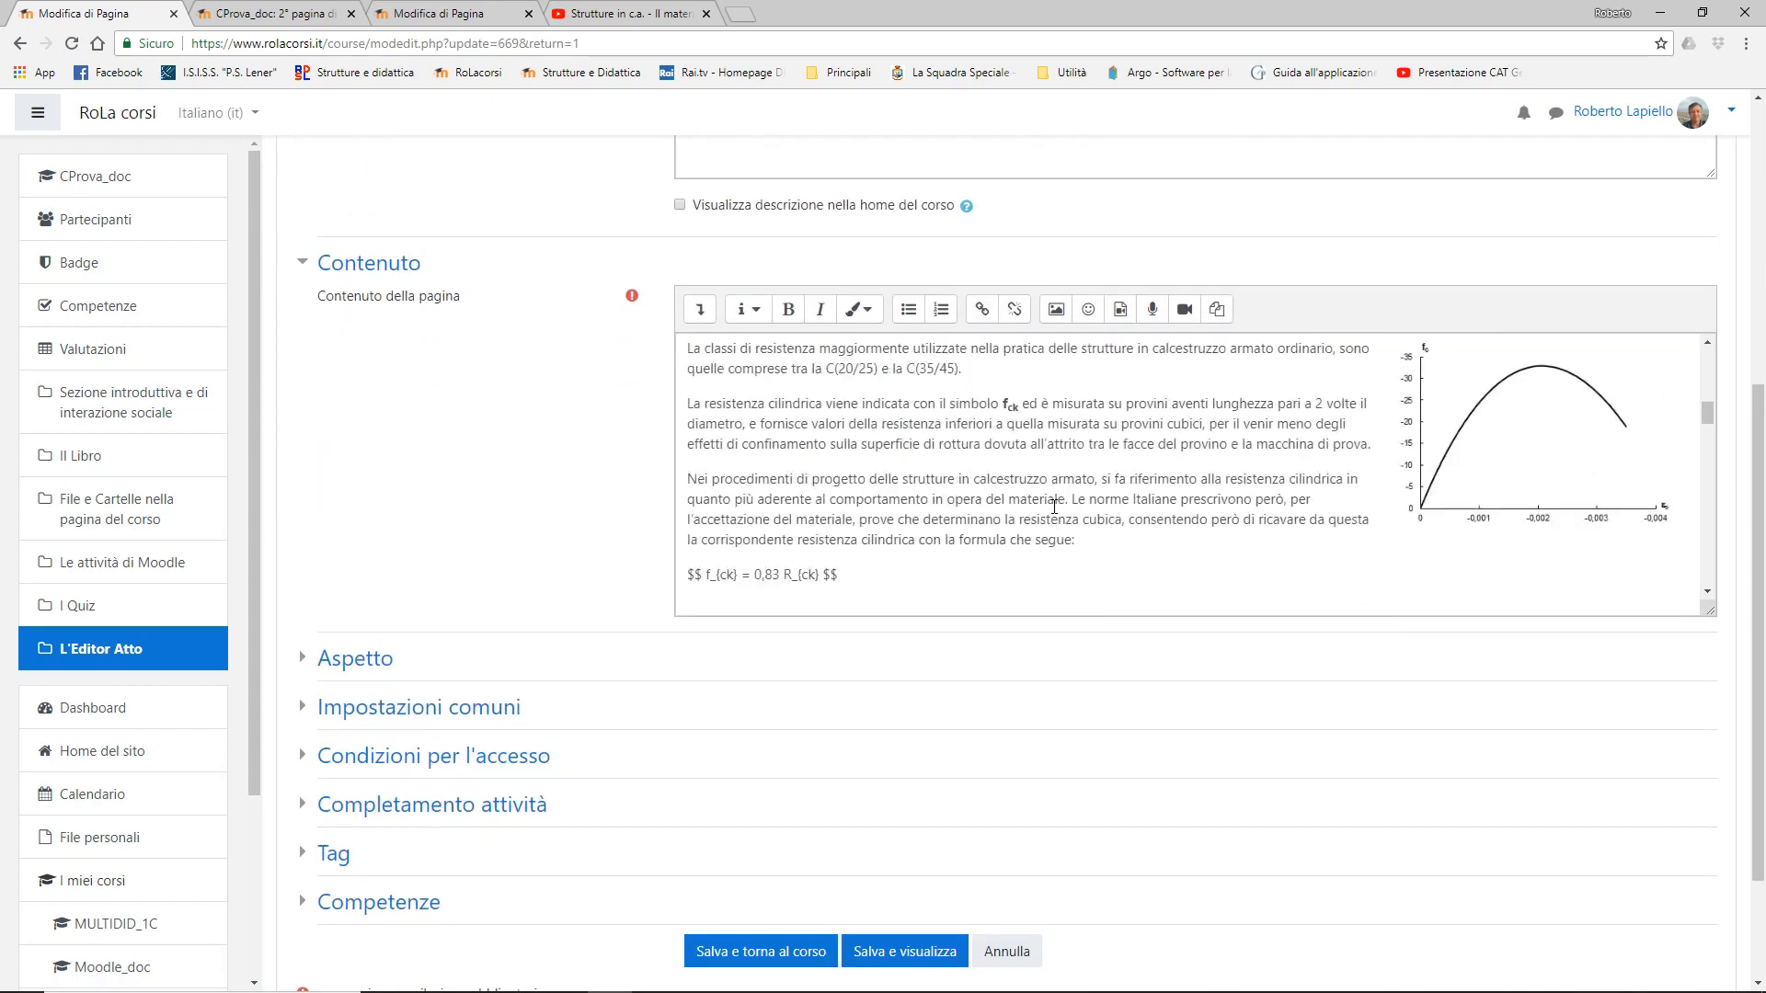
{"action": "scroll", "coordinate": [932, 541], "scroll_direction": "down", "scroll_amount": 20}
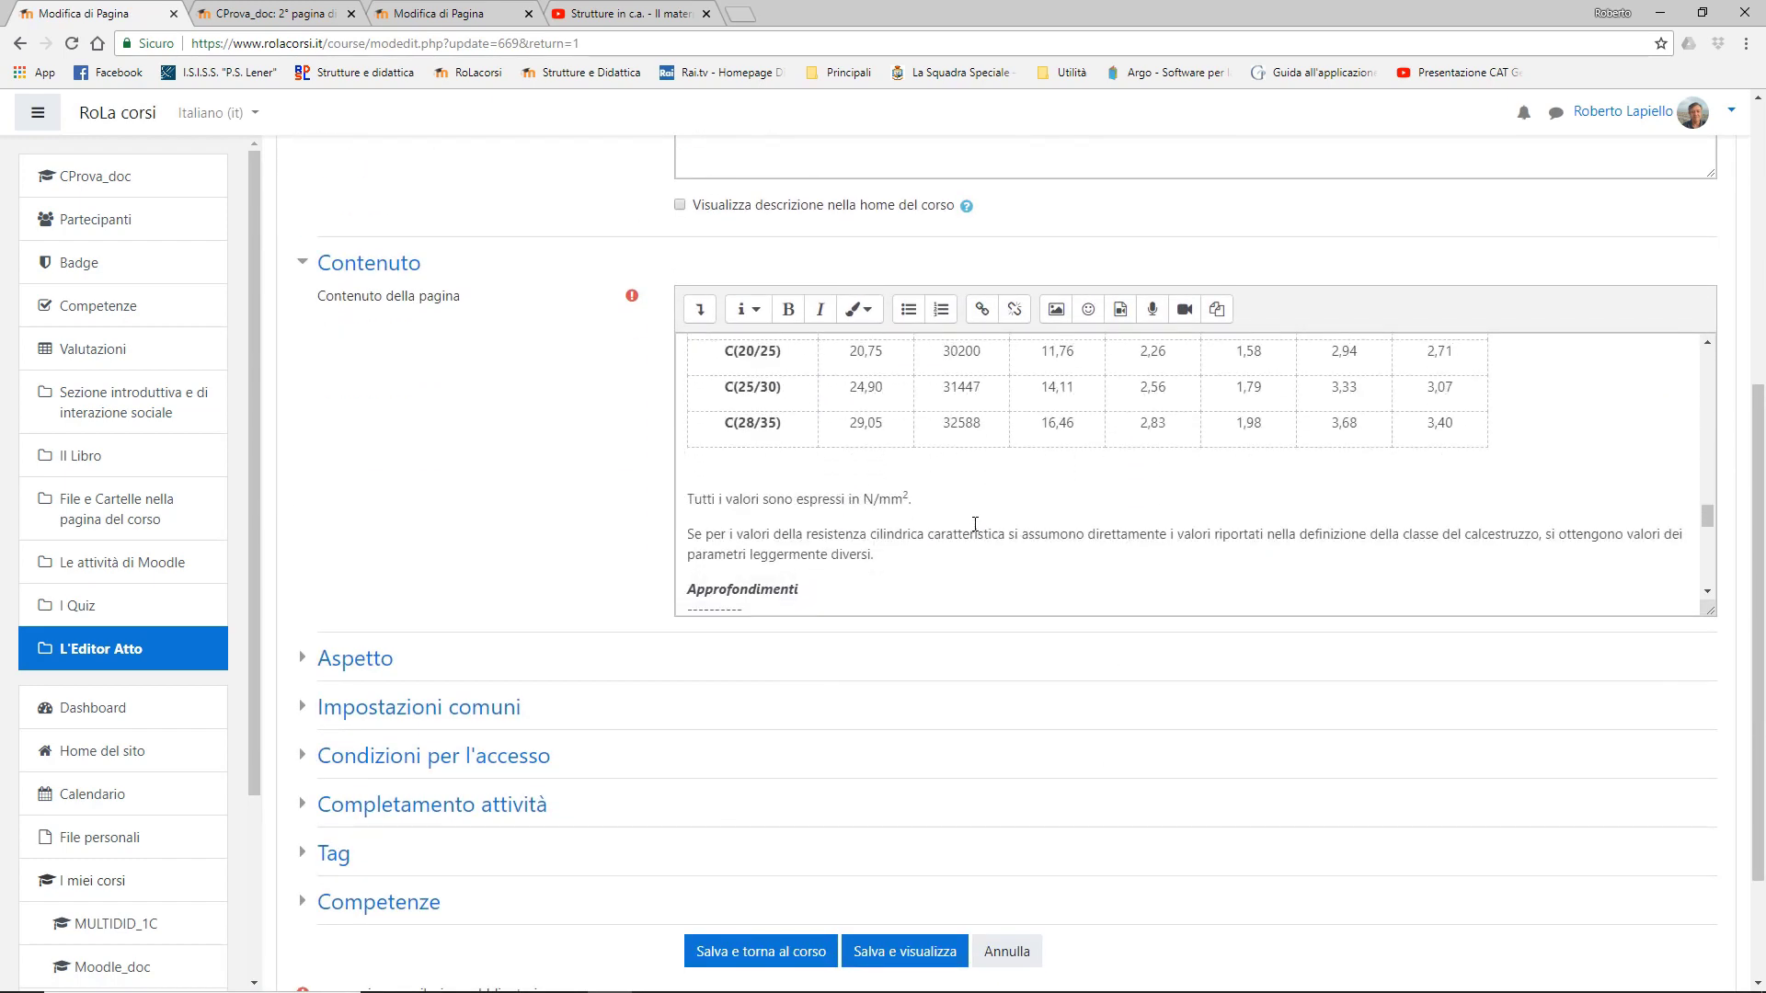
{"action": "scroll", "coordinate": [974, 534], "scroll_direction": "down", "scroll_amount": 1}
{"action": "left_click", "coordinate": [1013, 503]}
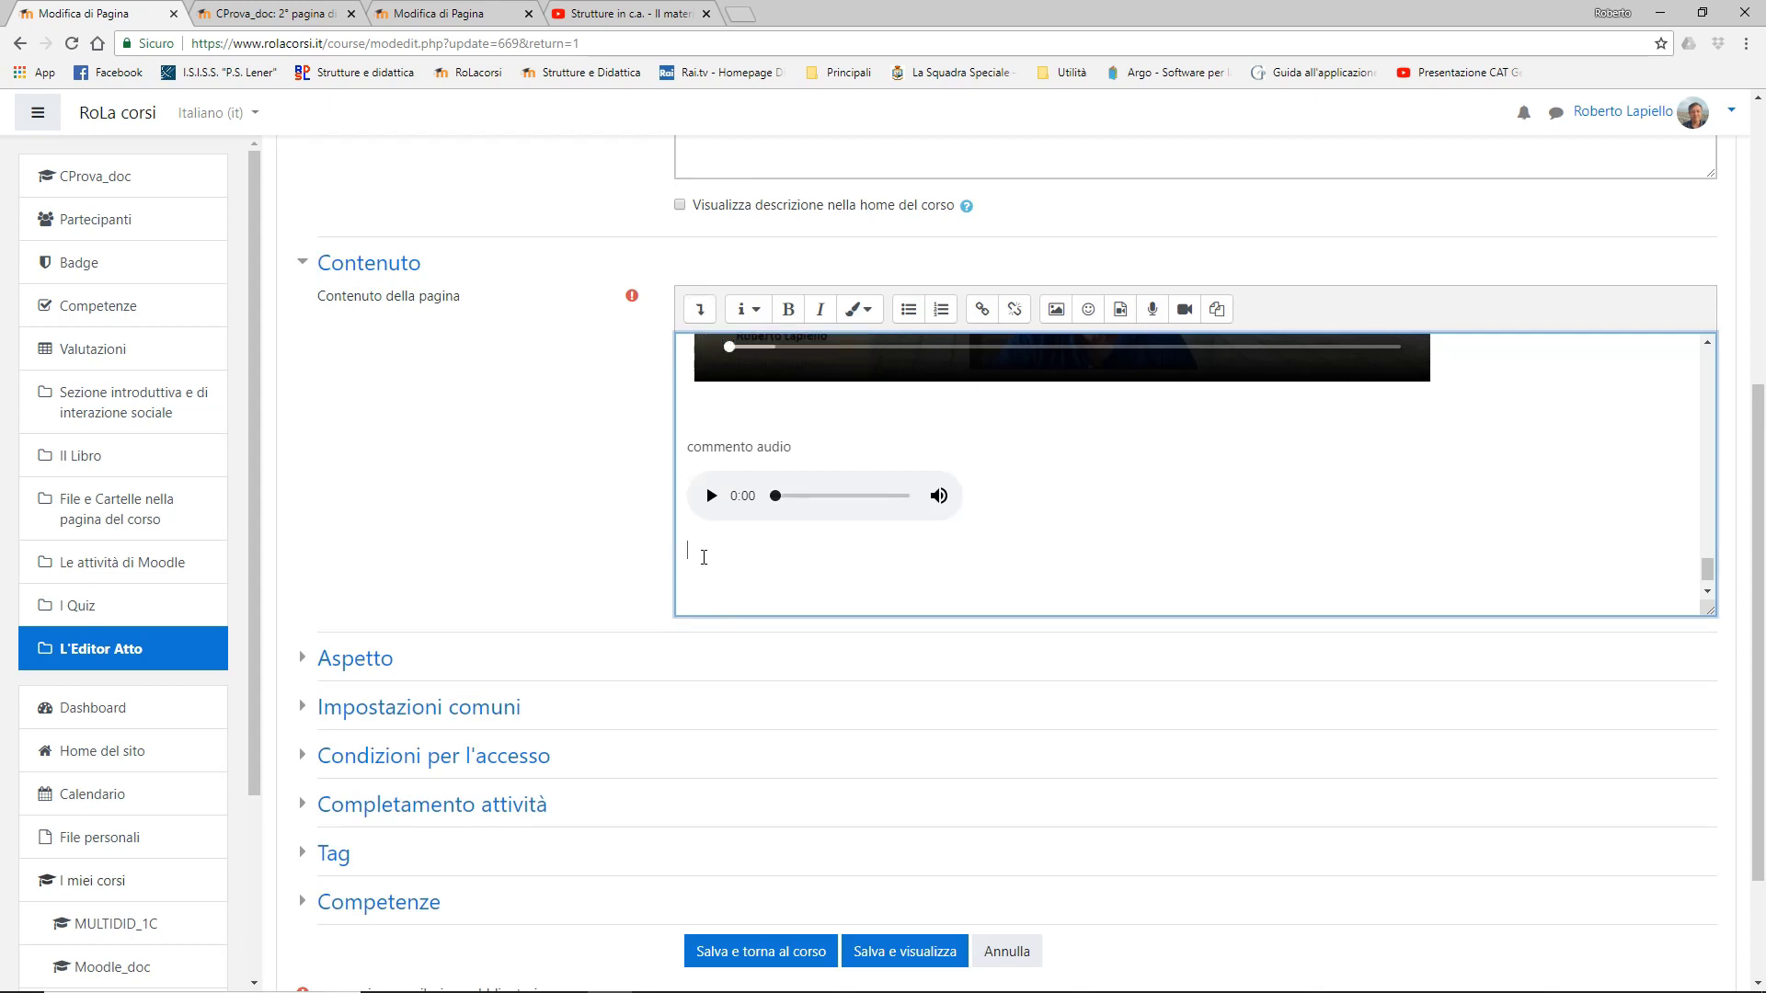
{"action": "type", "text": "deo incapsulato da youtu"}
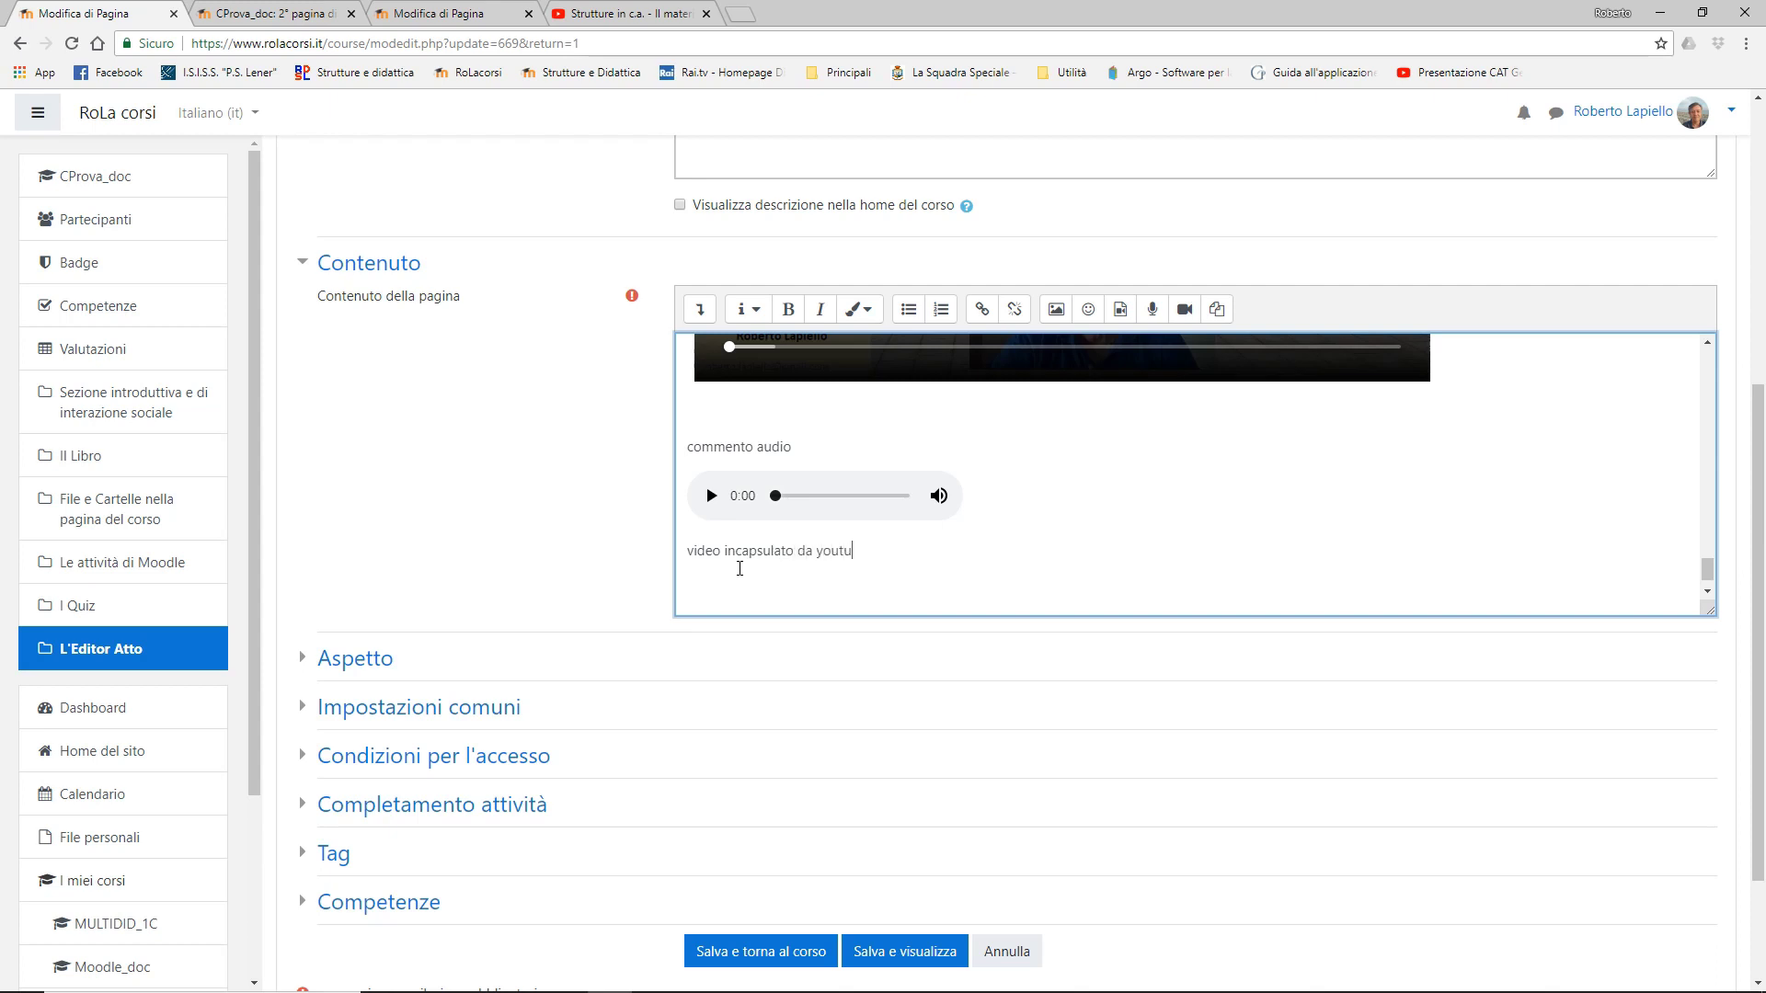
{"action": "type", "text": "be"}
- Switch the page content to its HTML source and add a new line at the end of the code
{"action": "left_click", "coordinate": [700, 309]}
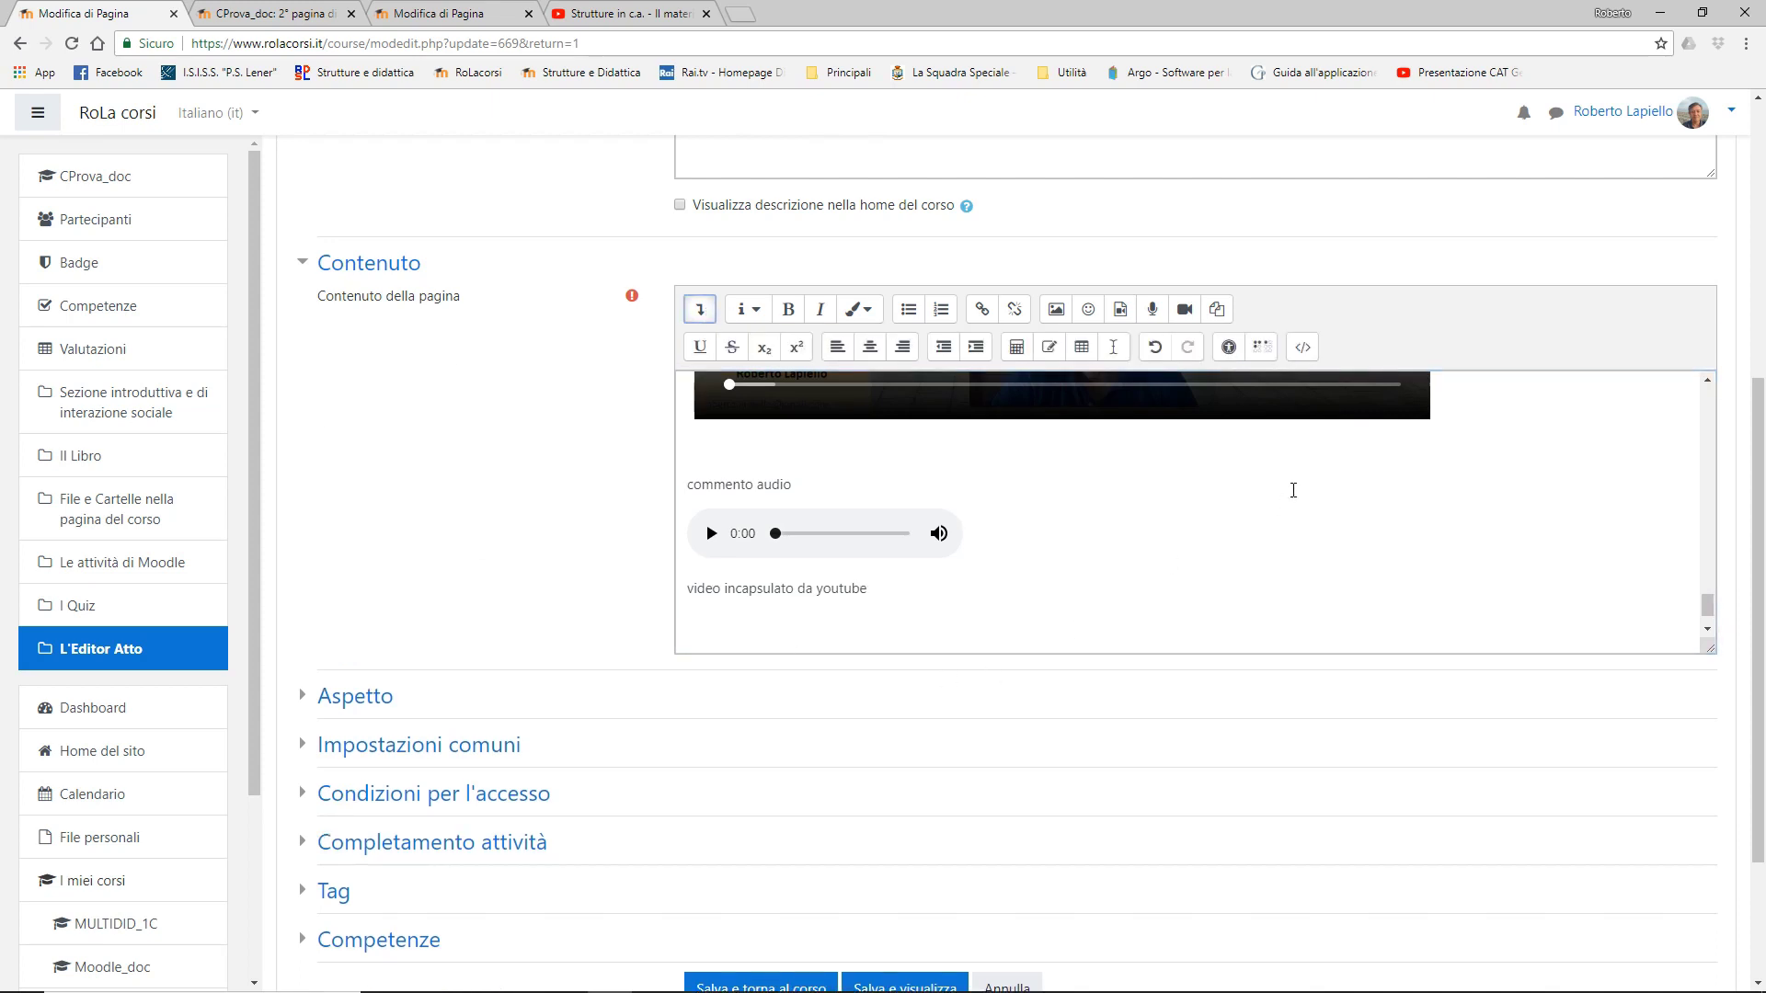
{"action": "left_click", "coordinate": [1302, 346]}
{"action": "scroll", "coordinate": [1005, 589], "scroll_direction": "down", "scroll_amount": 2}
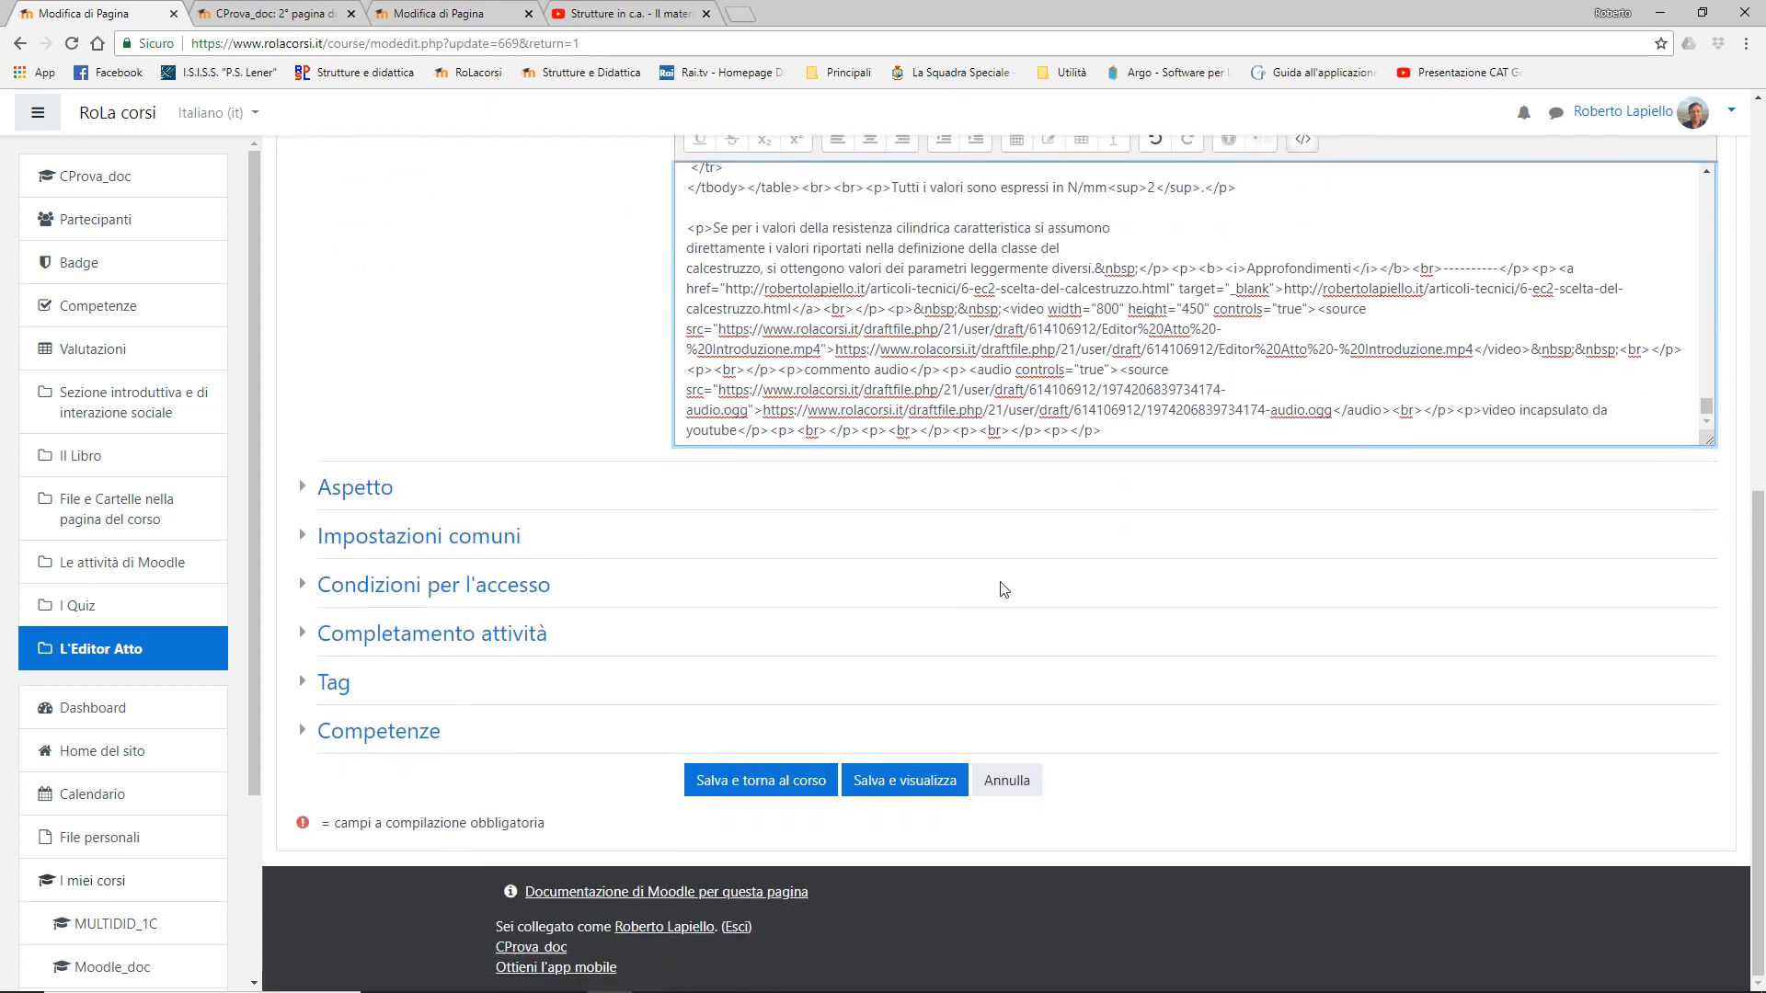
{"action": "left_click", "coordinate": [1119, 432]}
{"action": "key", "text": "Return"}
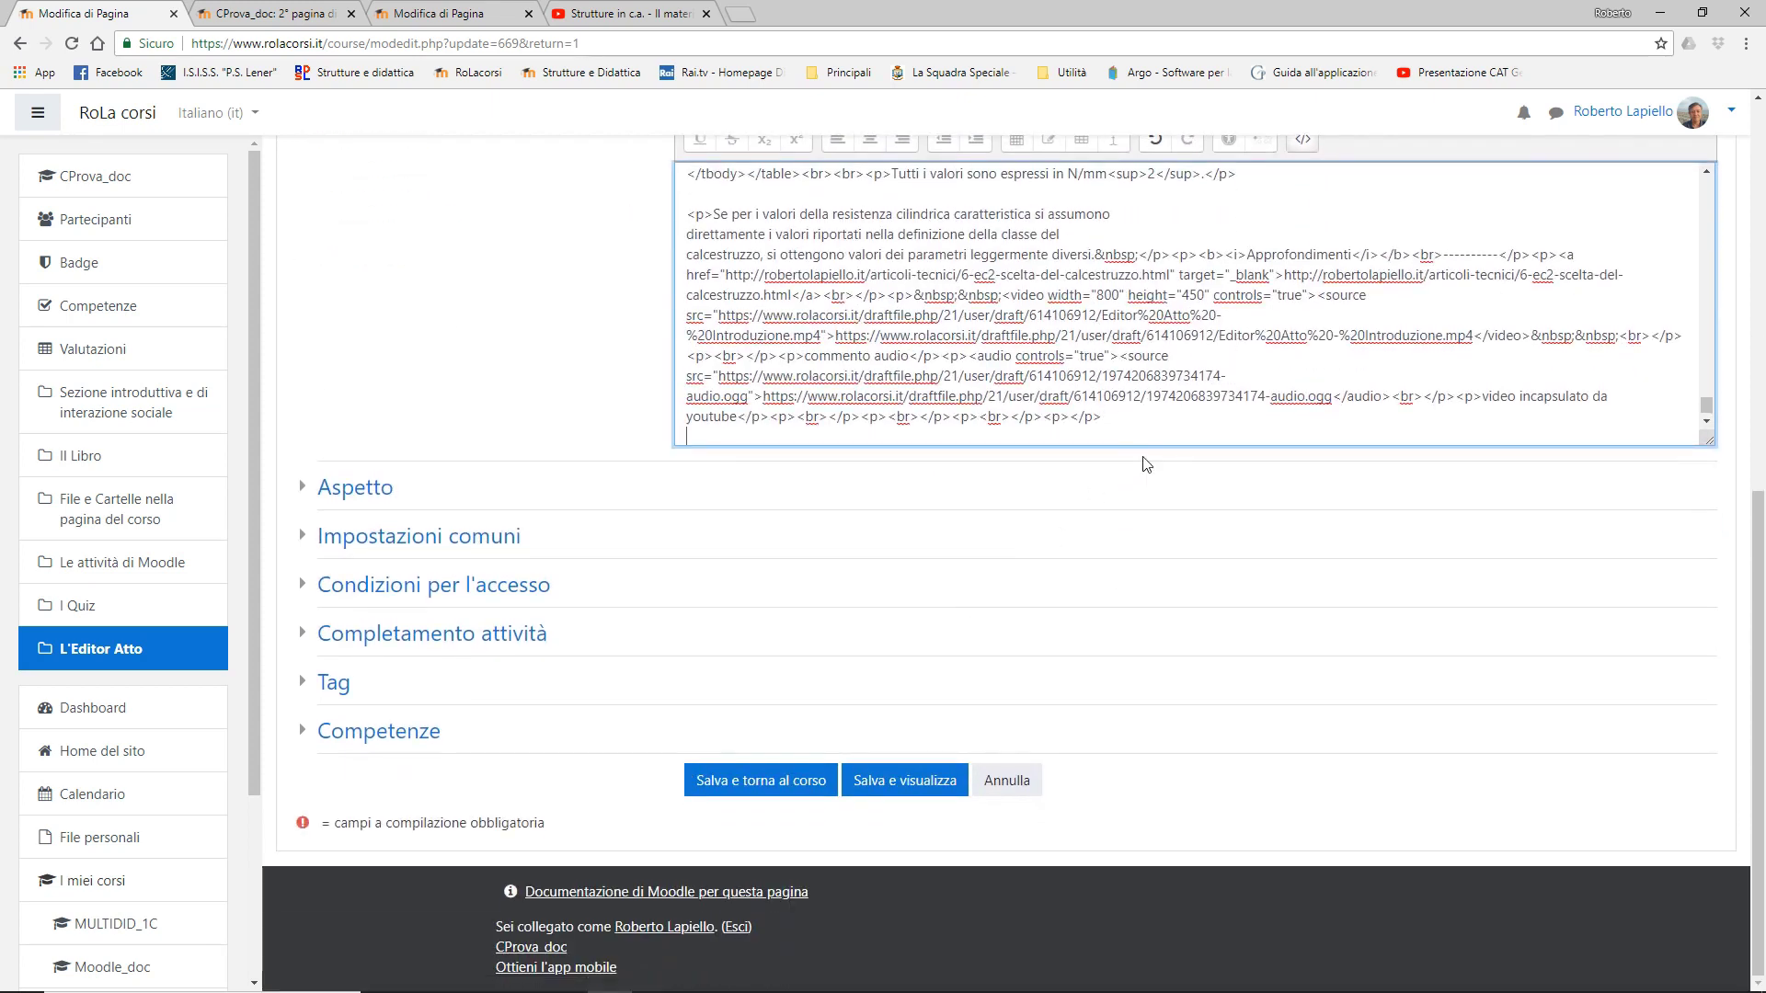
- Switch to the YouTube video "Strutture in c.a. - Il materiale" and open its embed code from the sharing options
{"action": "left_click", "coordinate": [641, 19]}
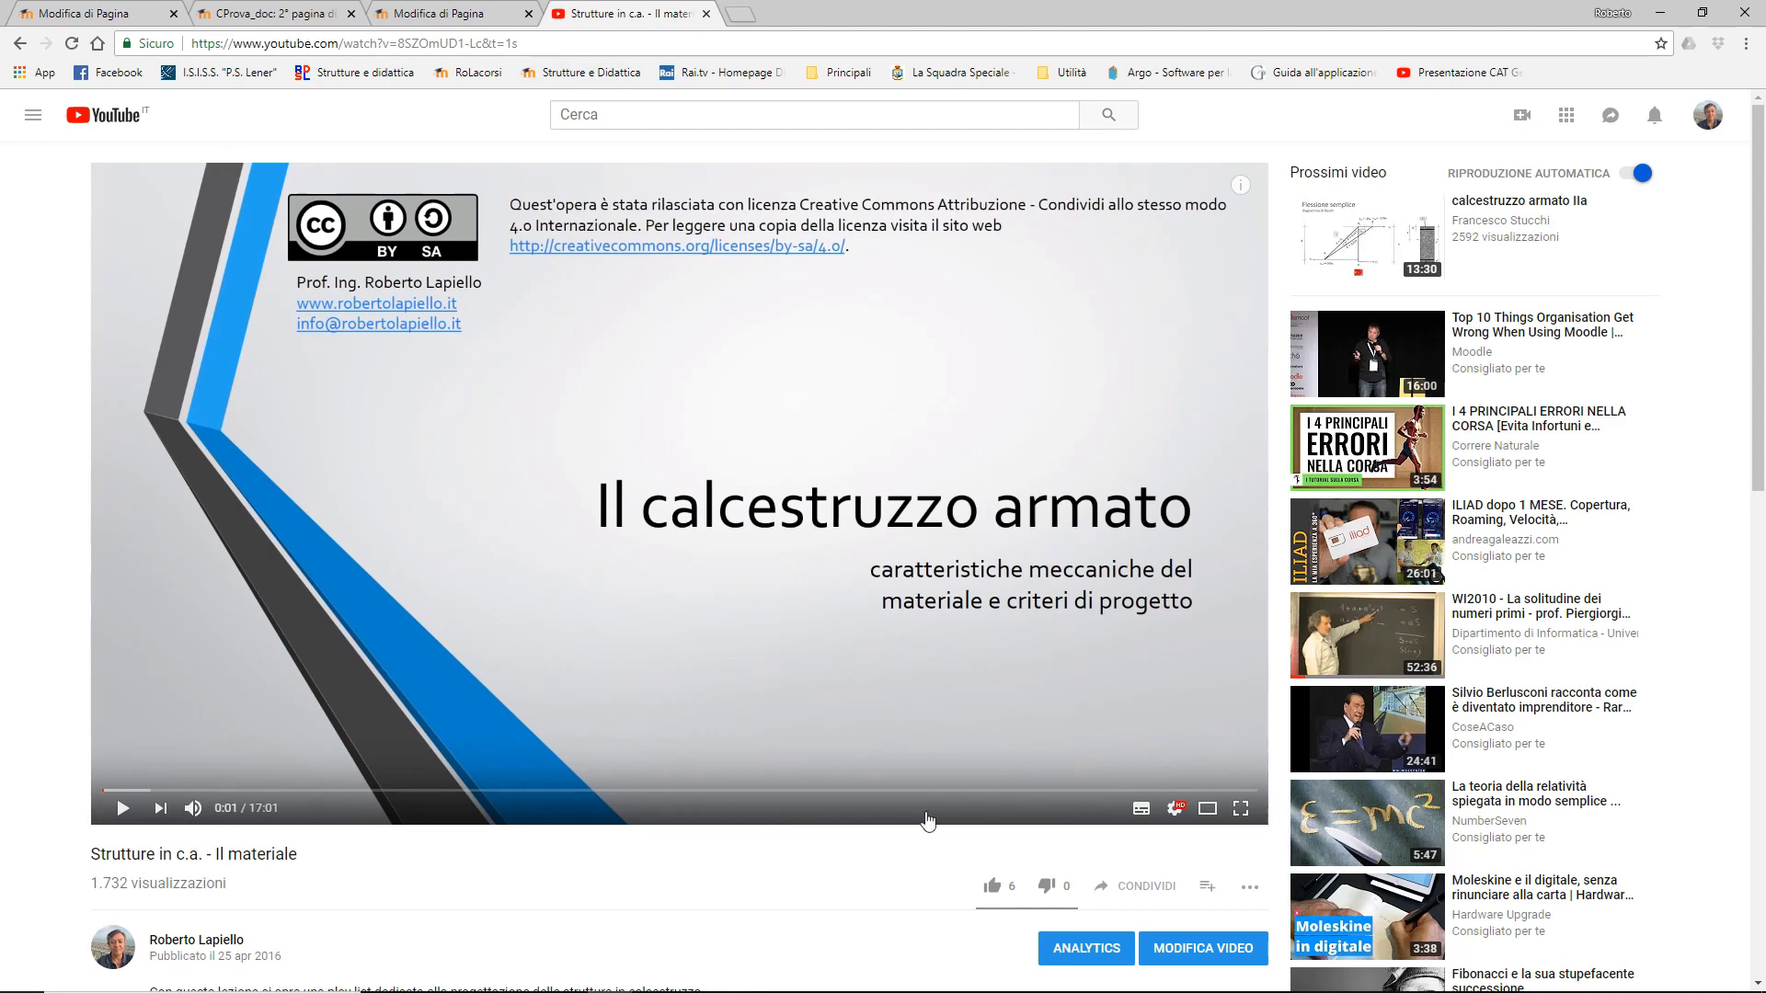
{"action": "left_click", "coordinate": [1133, 886]}
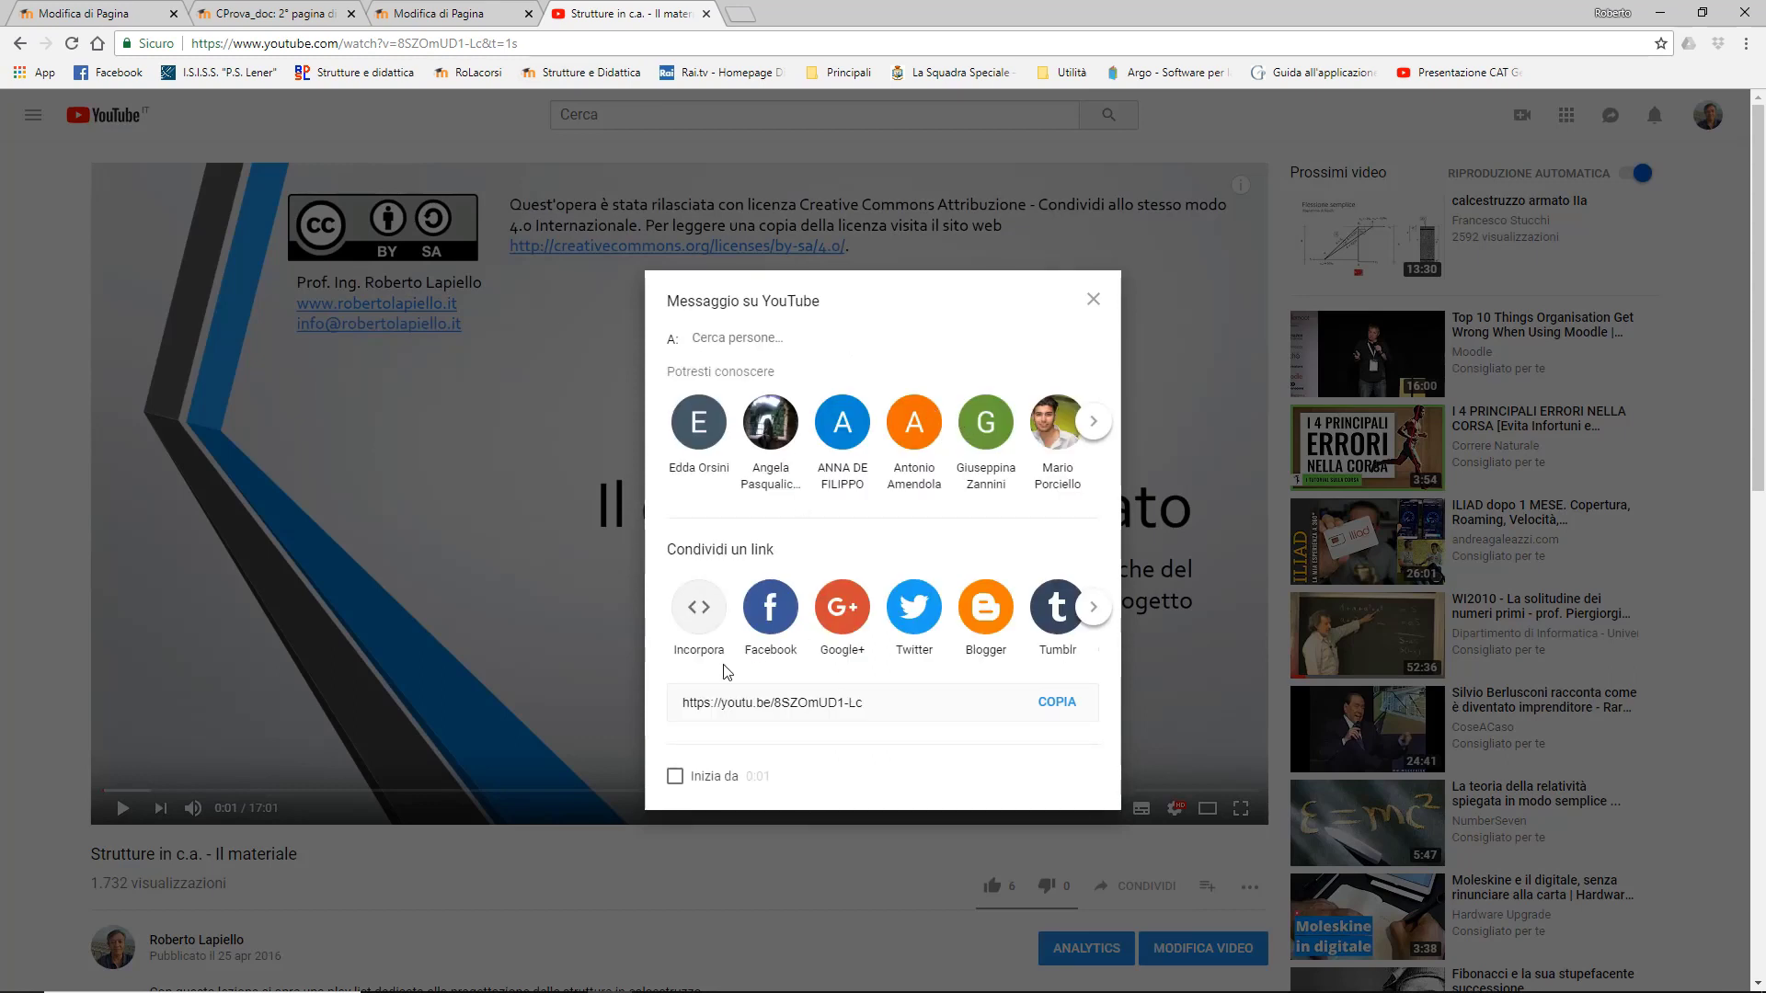
{"action": "left_click", "coordinate": [699, 610]}
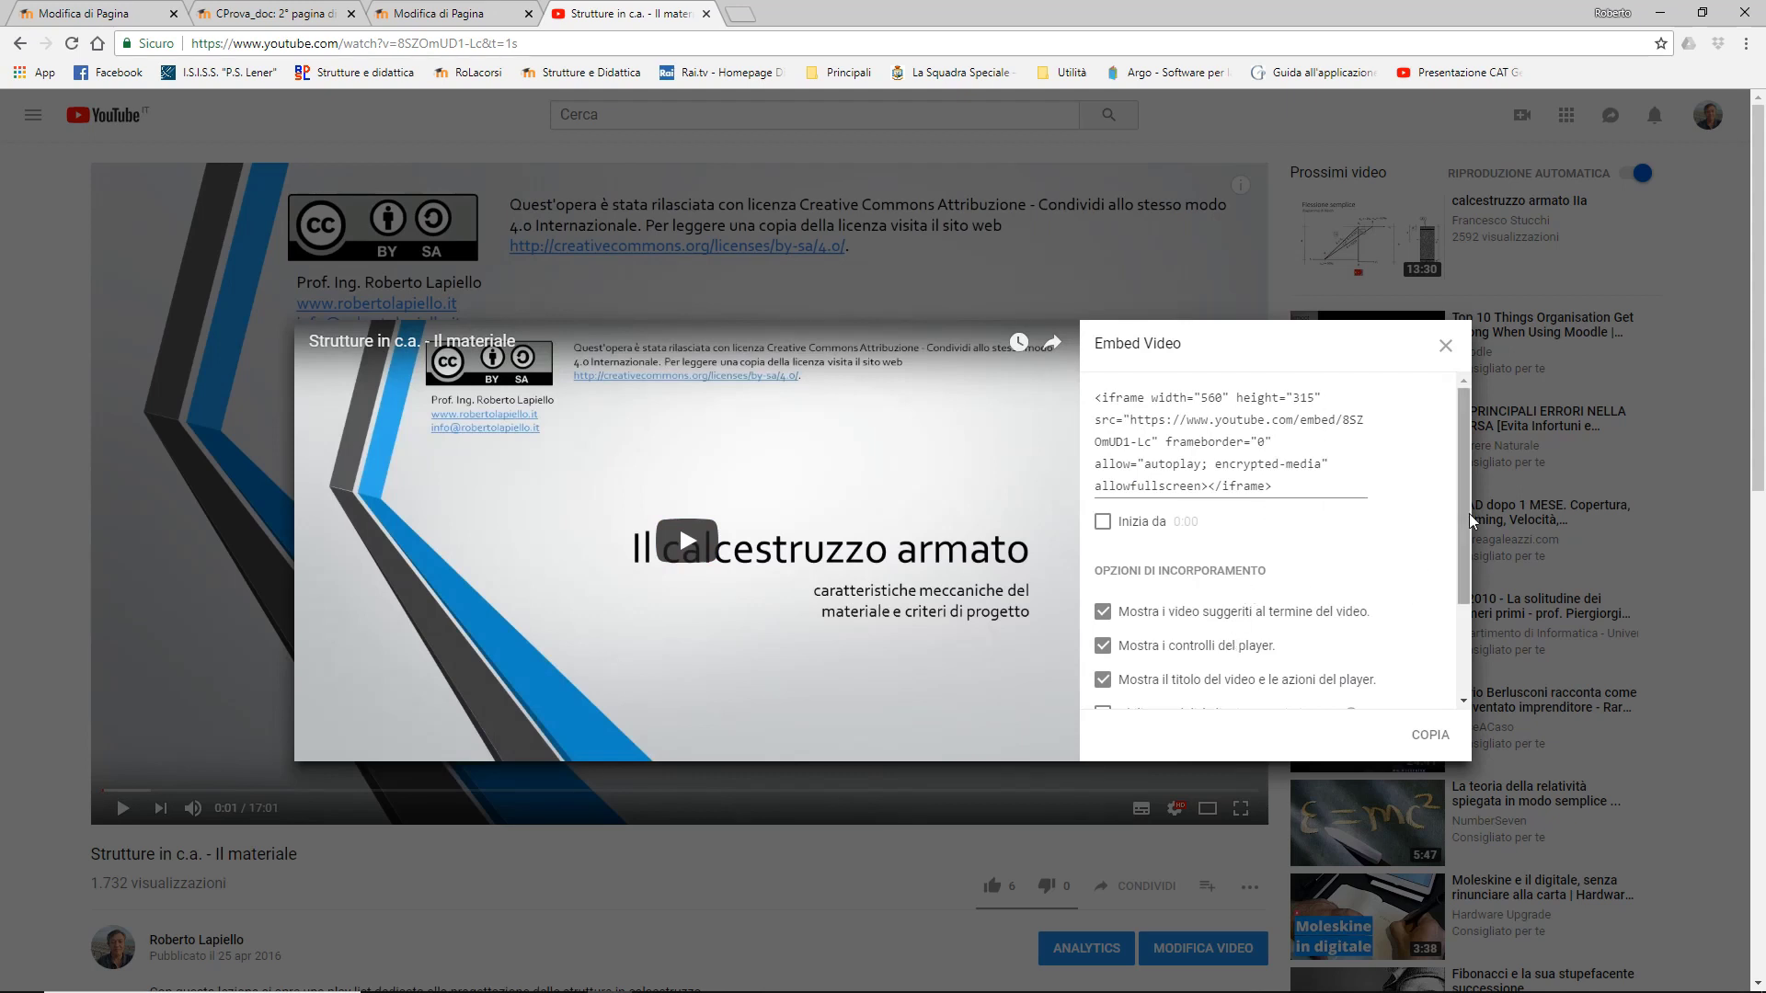
- Turn off the suggested videos at the end of the video in the embed options and copy the embed code
{"action": "left_click_drag", "start_coordinate": [1469, 520], "coordinate": [1469, 575]}
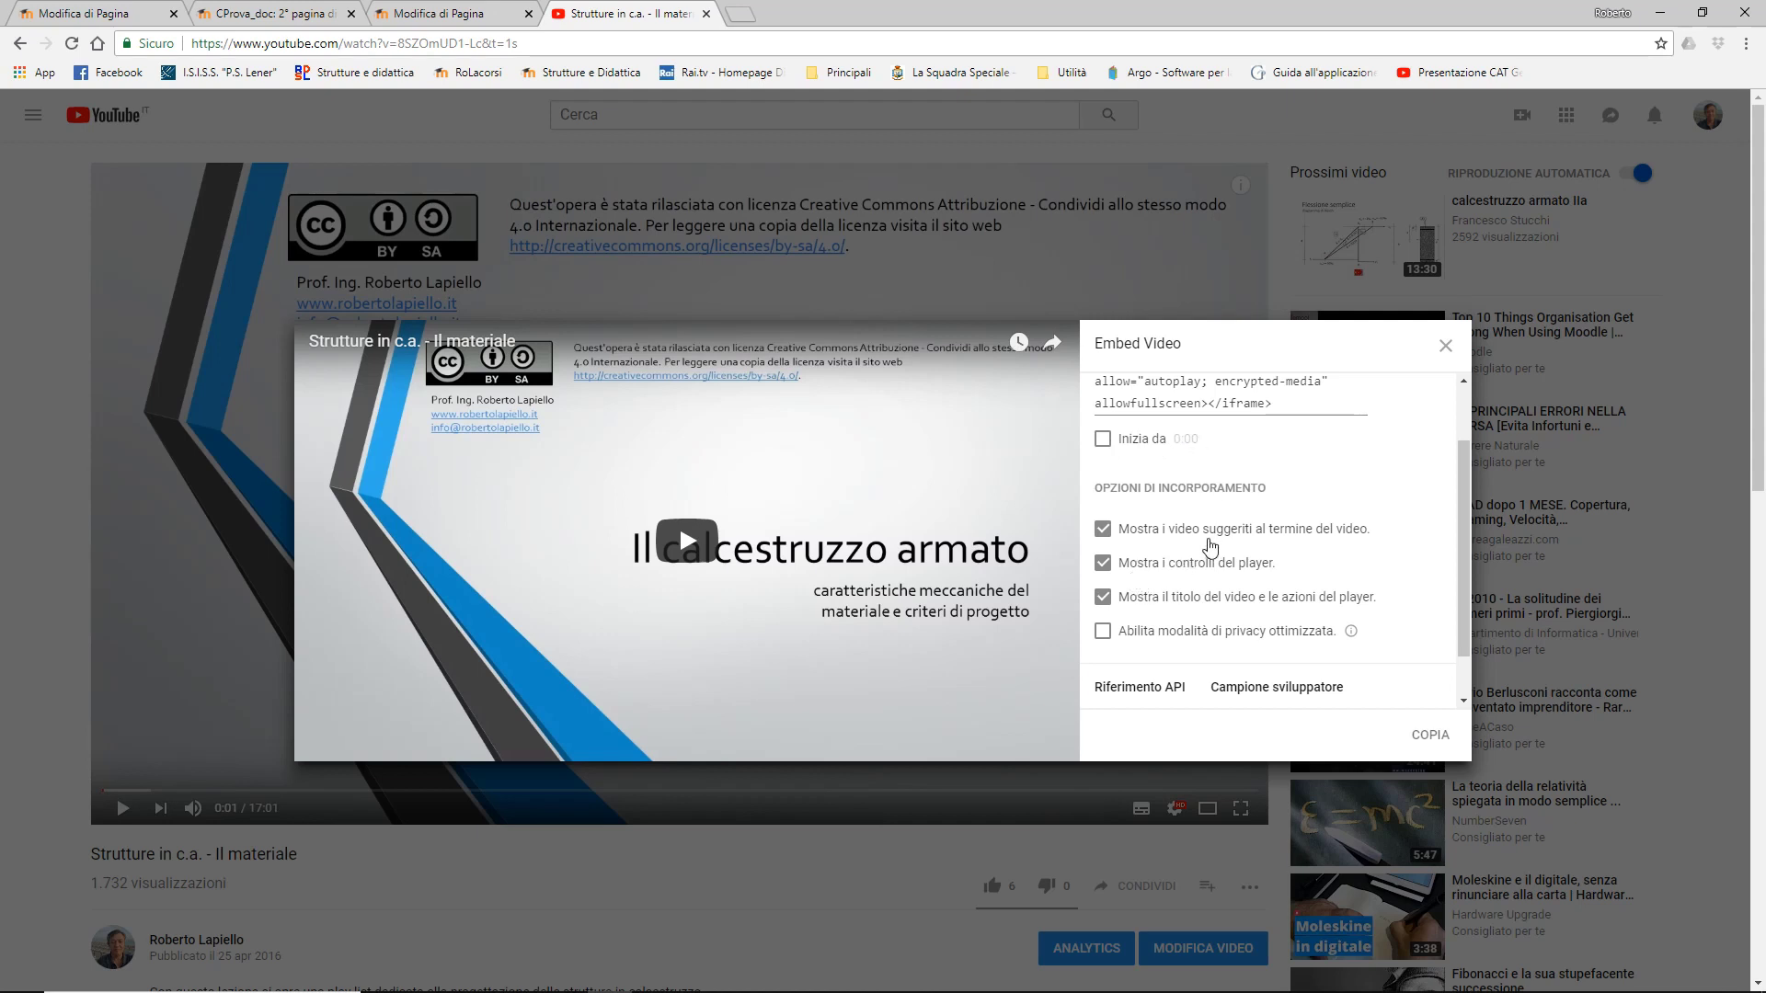
{"action": "left_click", "coordinate": [1107, 534]}
{"action": "left_click", "coordinate": [1103, 531]}
{"action": "scroll", "coordinate": [1274, 436], "scroll_direction": "up", "scroll_amount": 1}
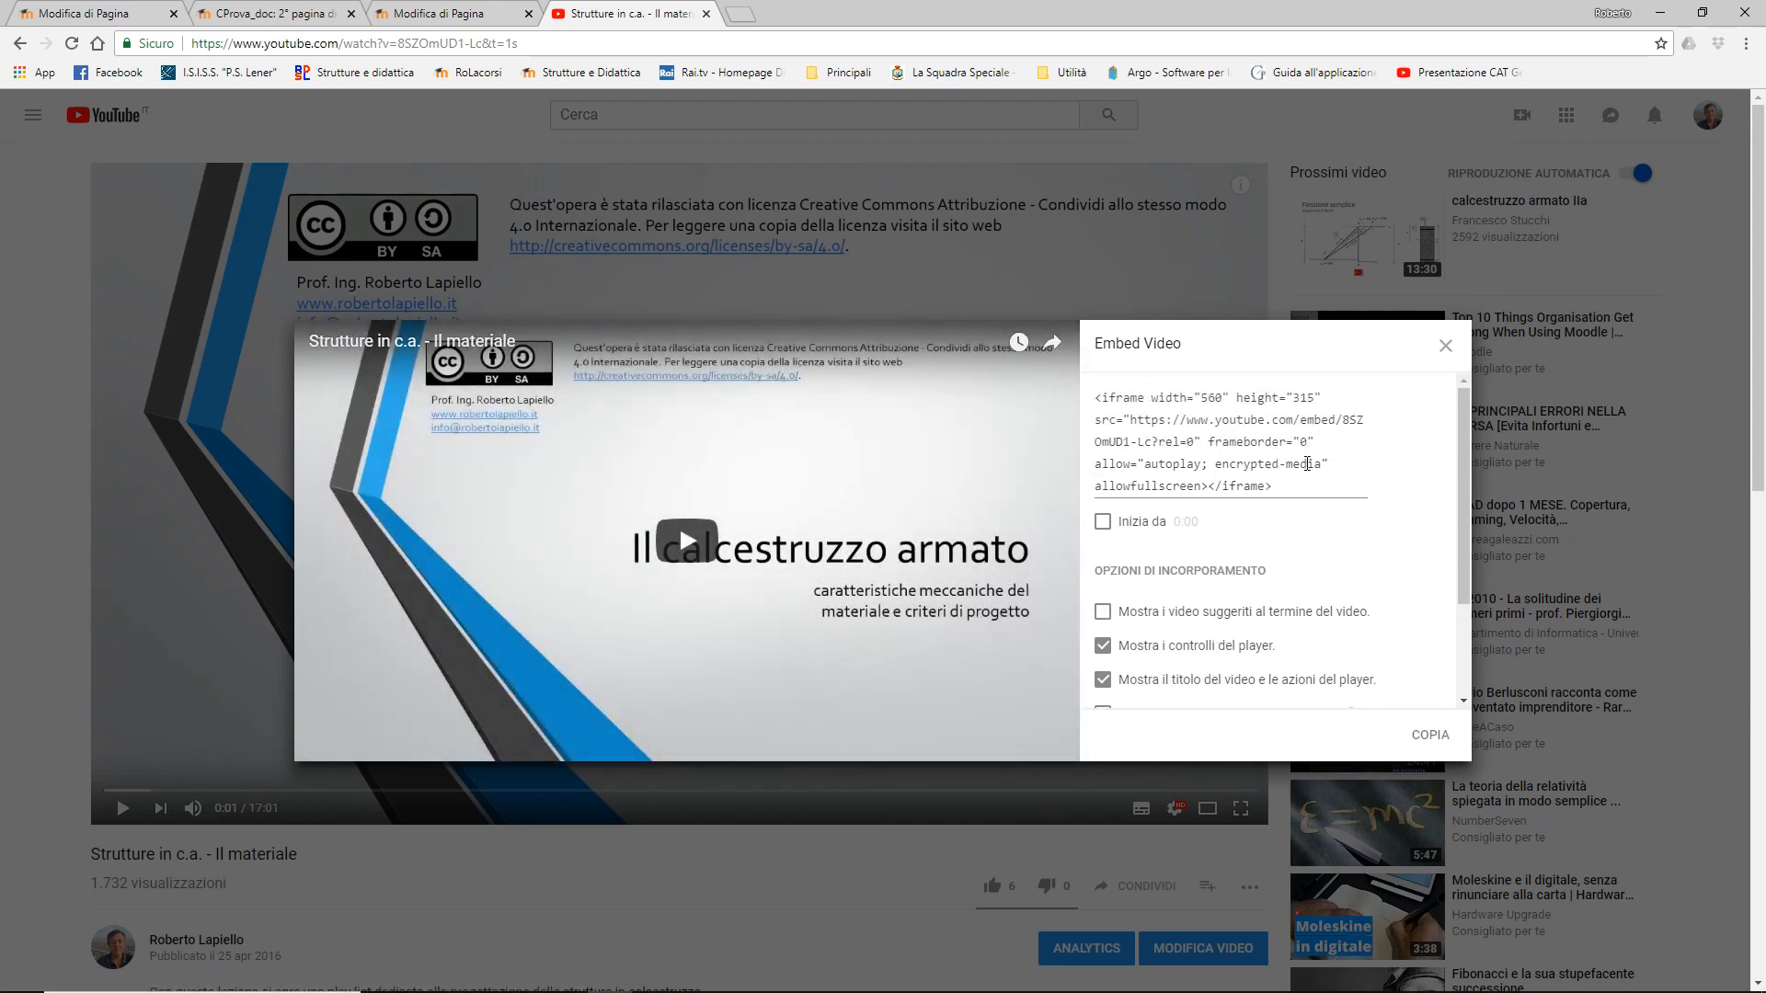
{"action": "left_click", "coordinate": [1439, 734]}
{"action": "key", "text": "ctrl+c"}
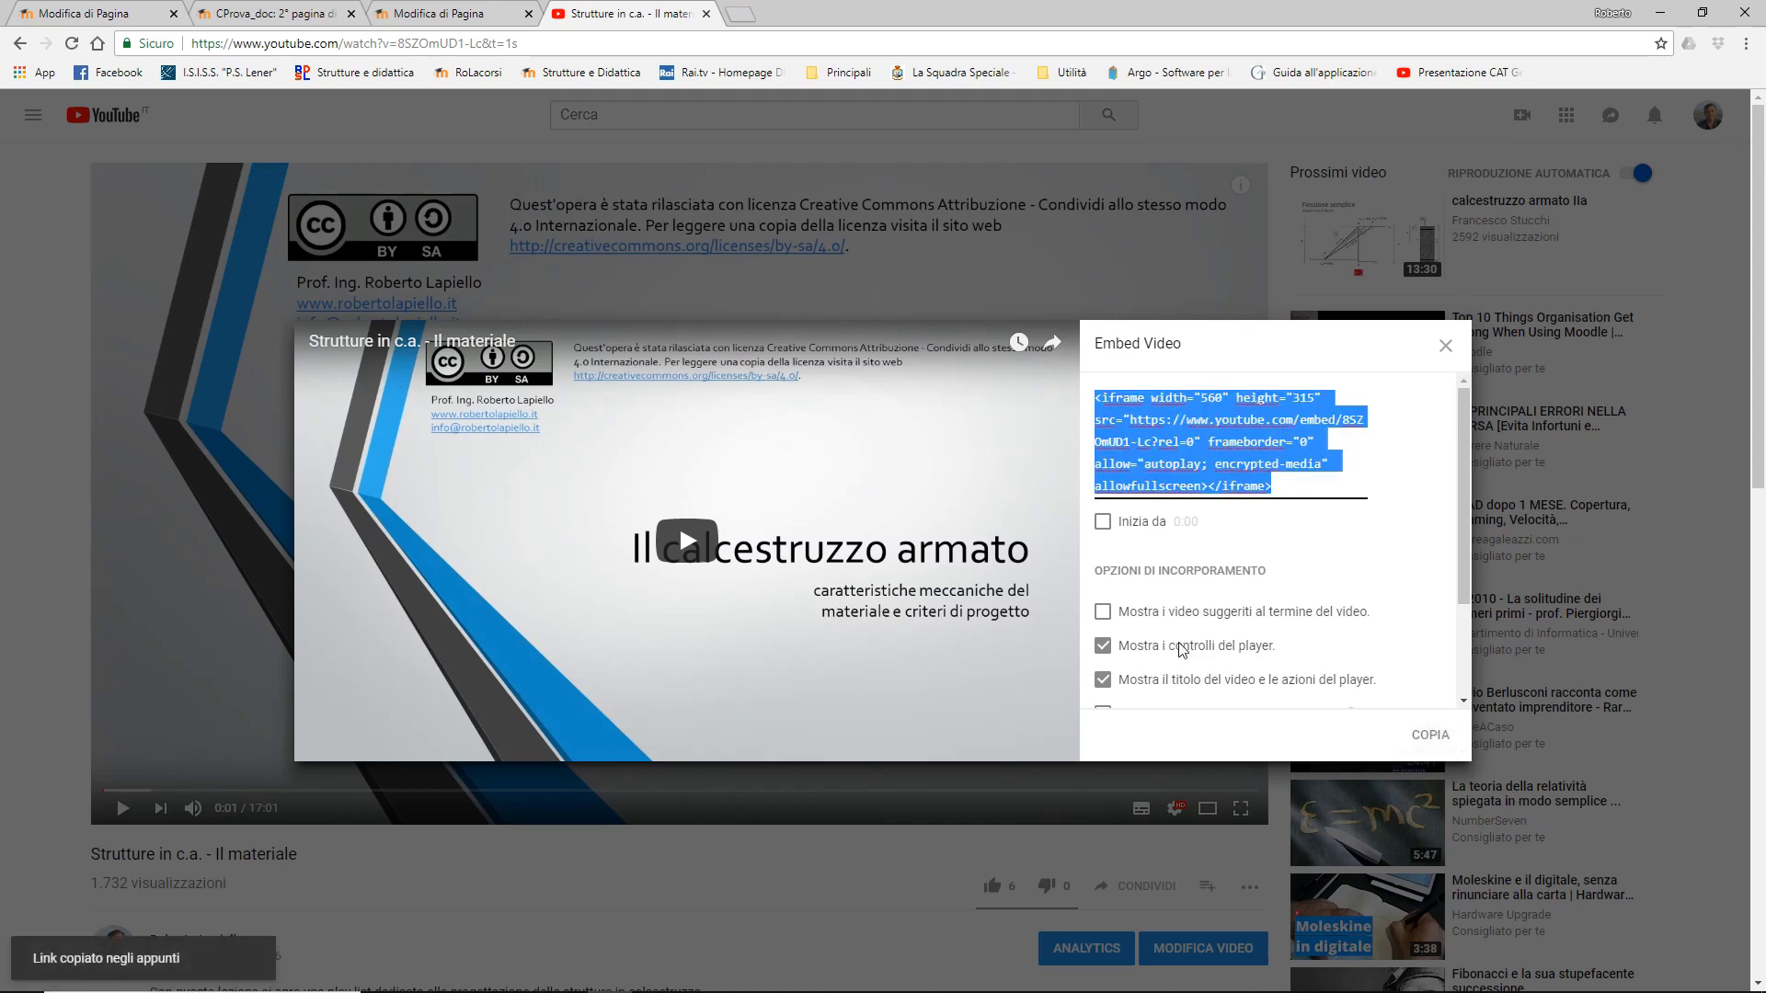
- Return to the Moodle page settings, paste the YouTube embed code at the end of the HTML source, and save and display the page
{"action": "left_click", "coordinate": [119, 13]}
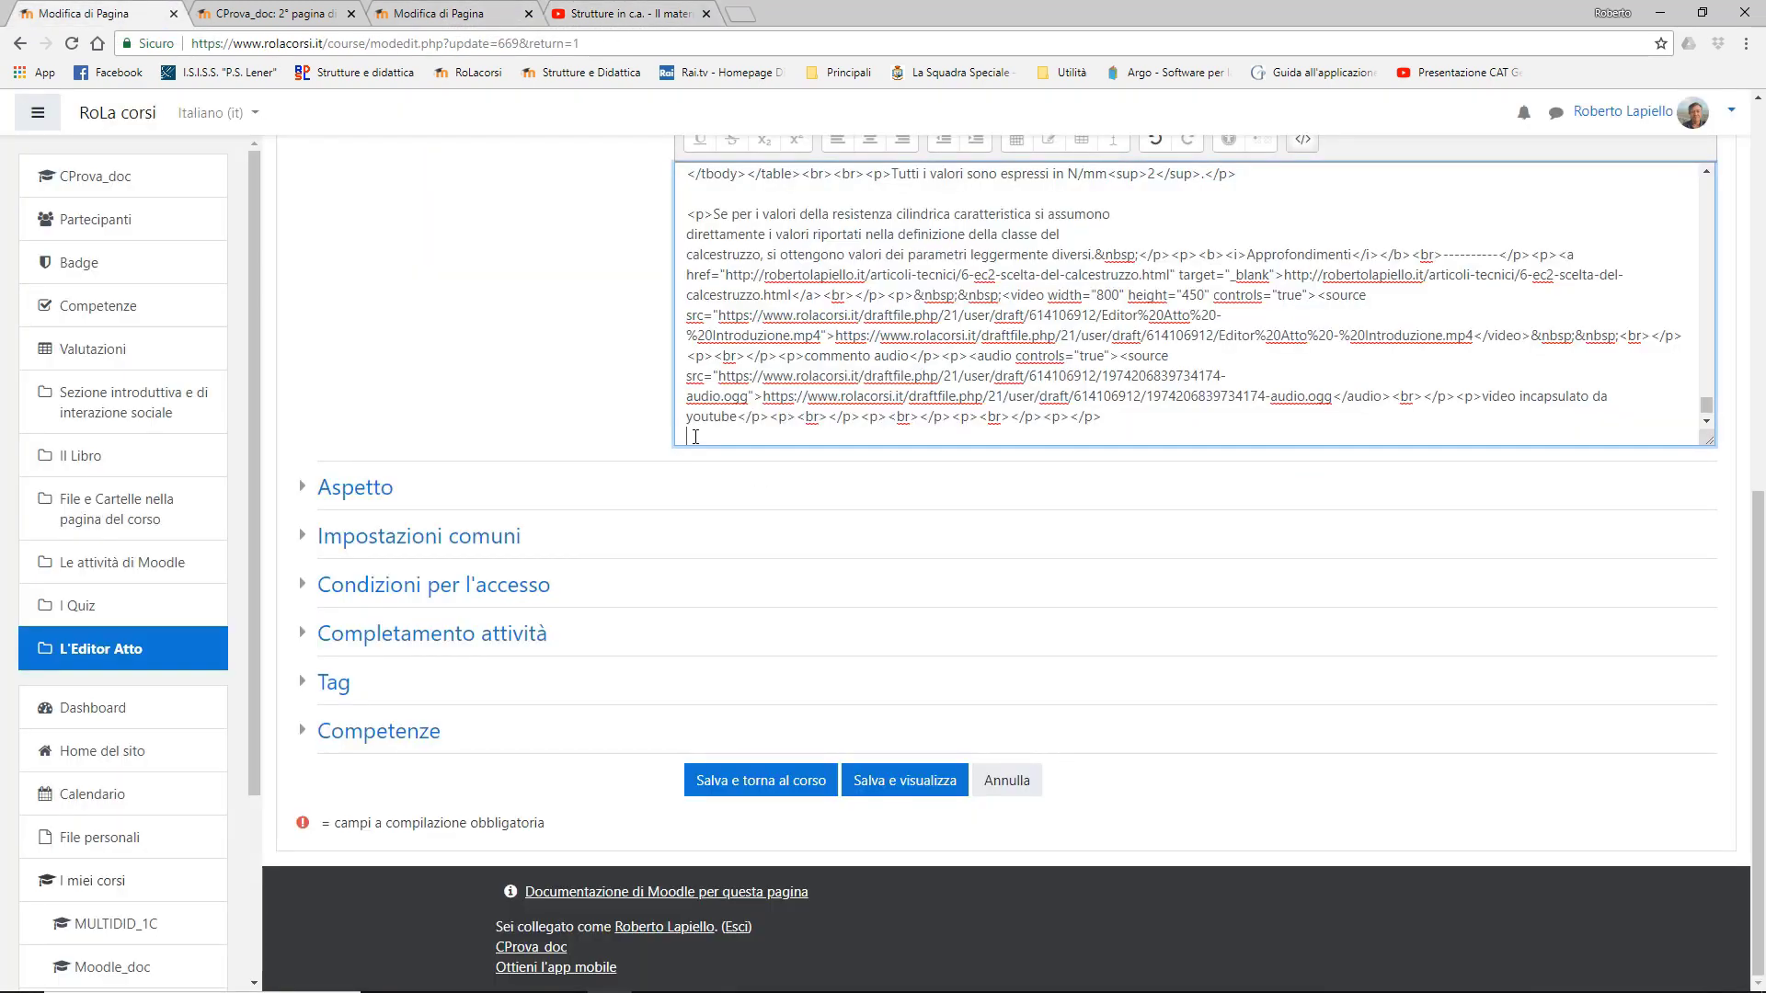
{"action": "key", "text": "ctrl+v"}
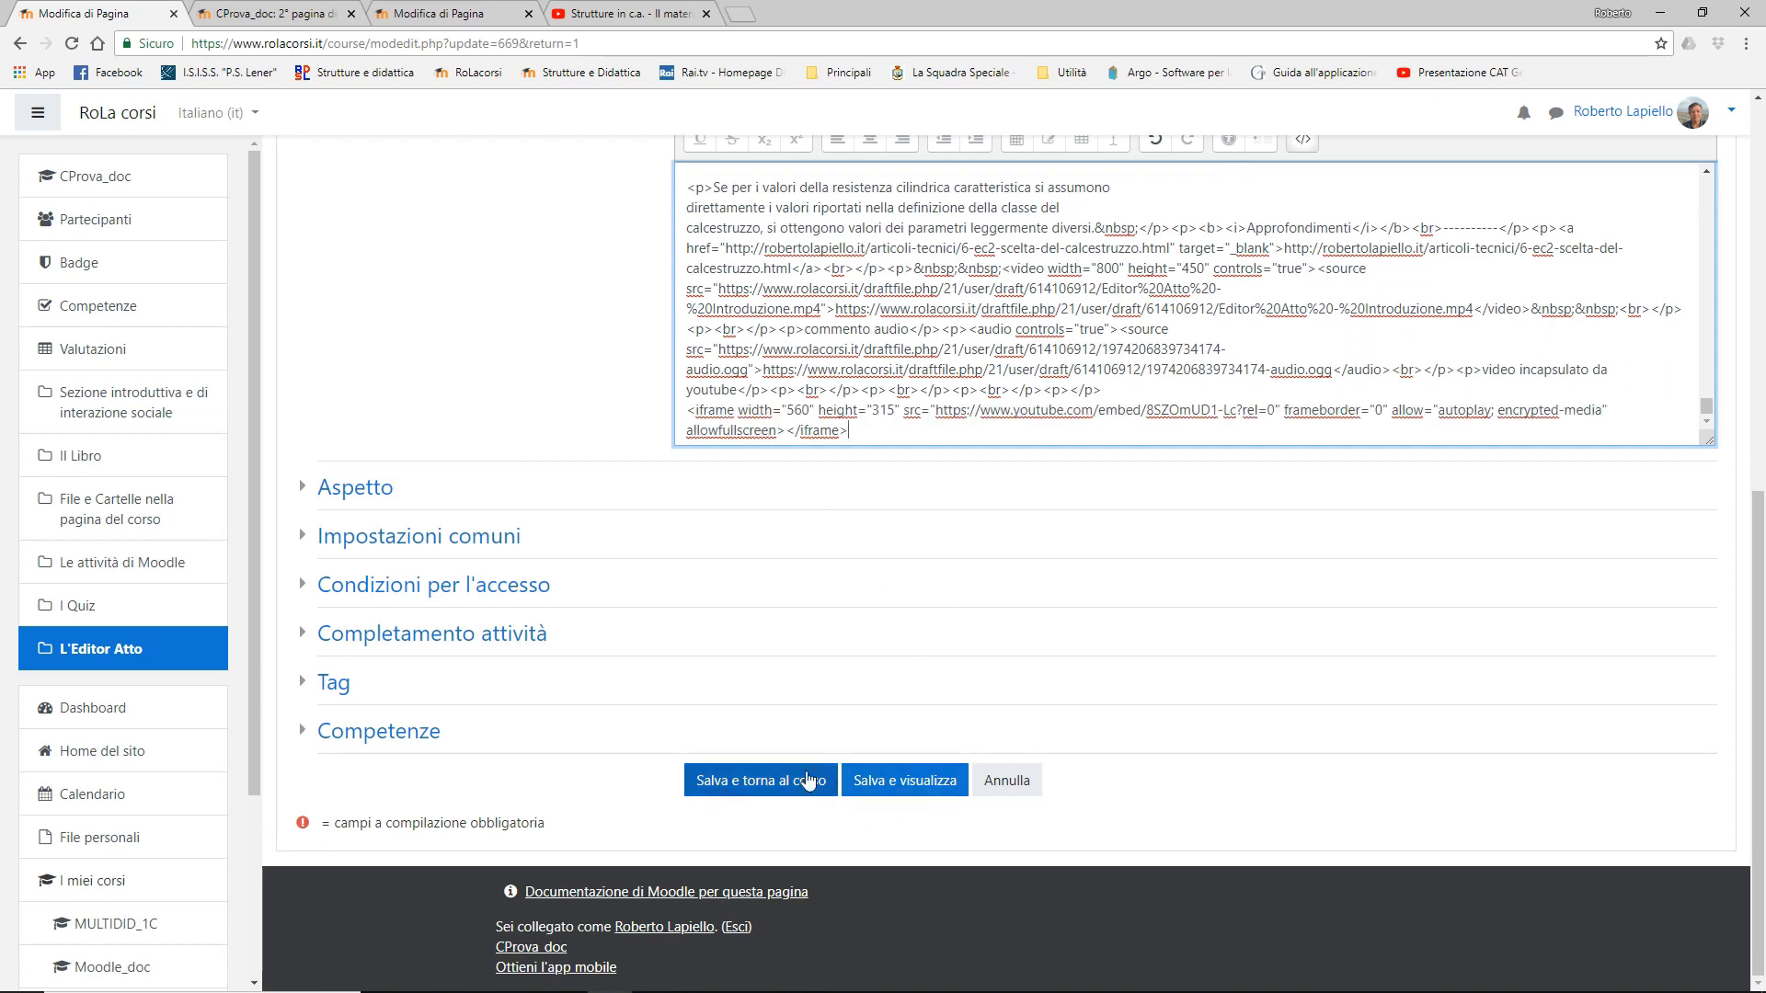
{"action": "left_click", "coordinate": [883, 791]}
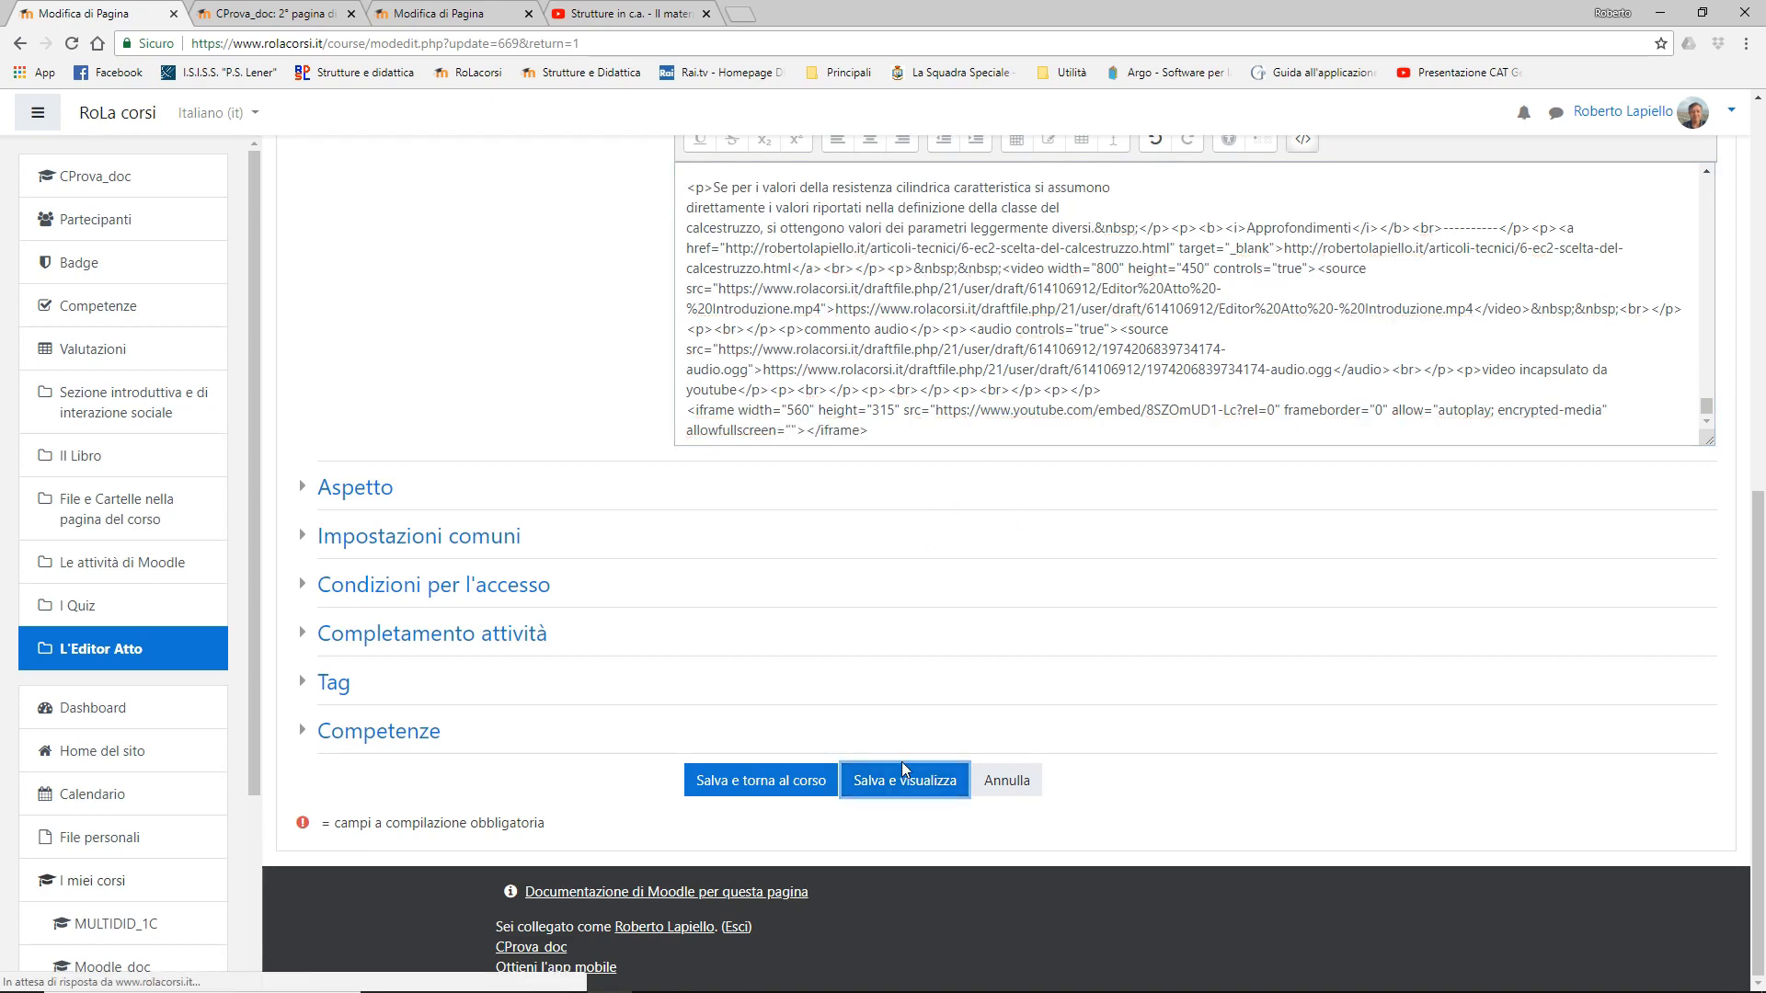
{"action": "left_click", "coordinate": [929, 789]}
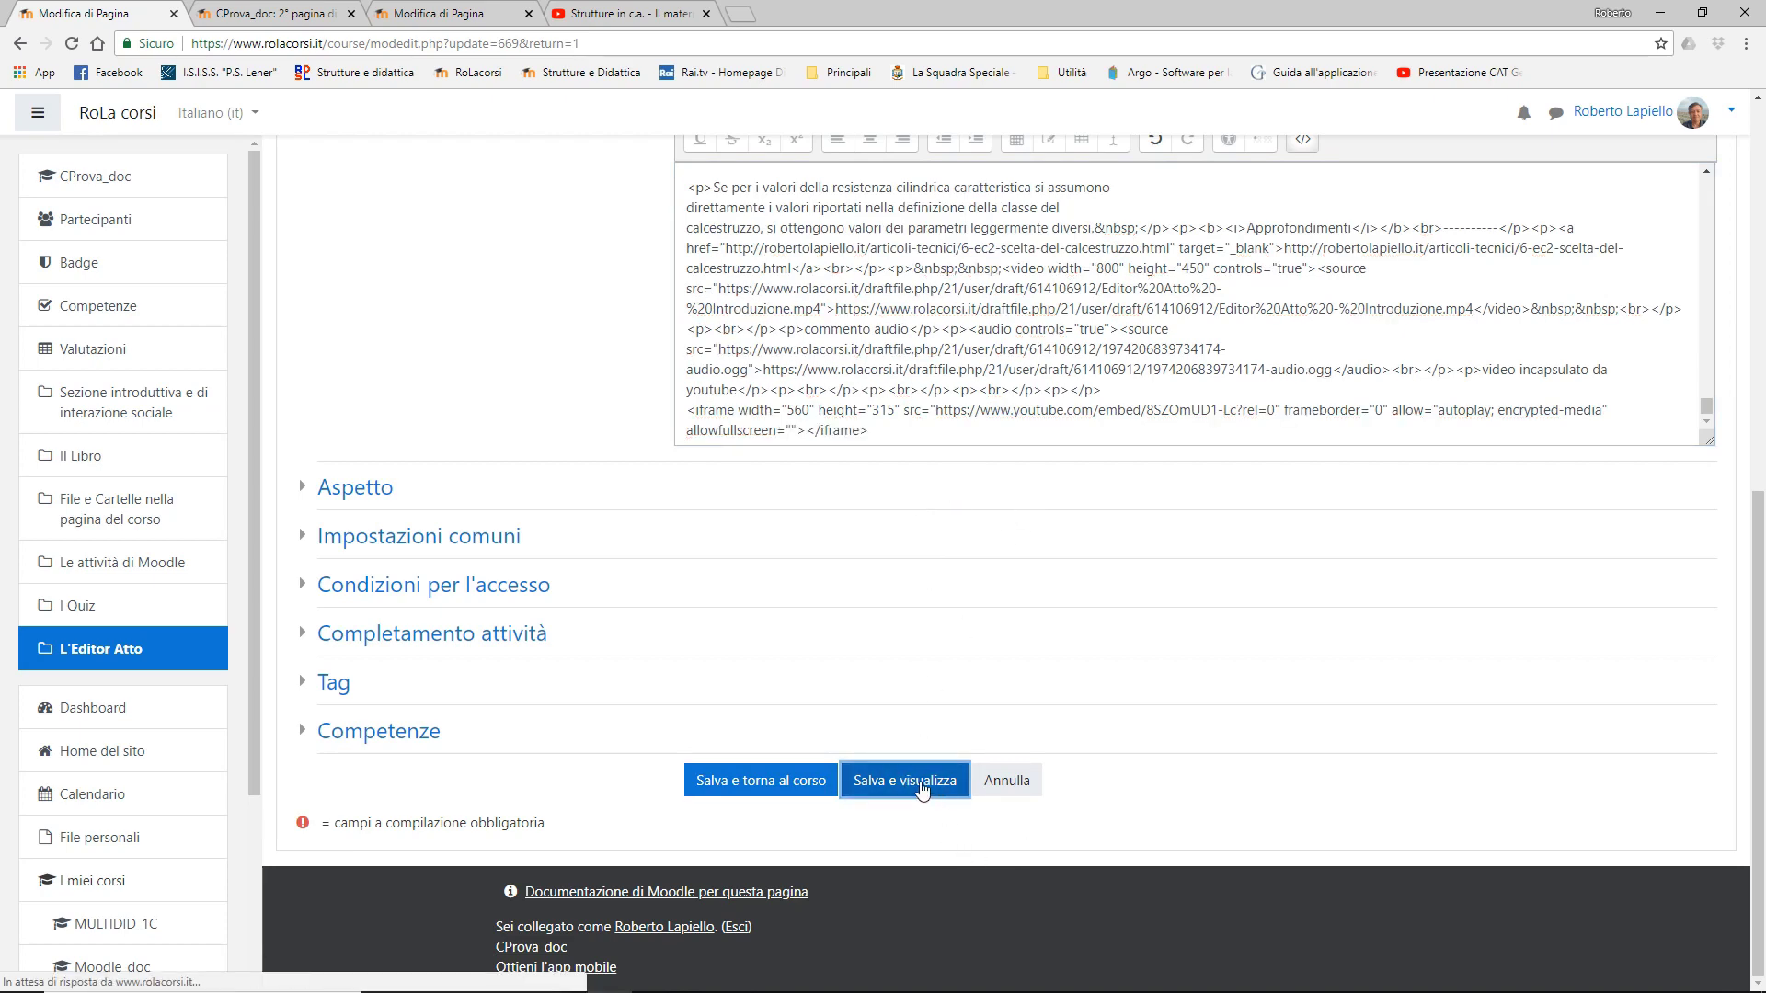
- Test the embedded YouTube video at the end of the displayed page by playing it briefly and pausing it
{"action": "scroll", "coordinate": [778, 660], "scroll_direction": "down", "scroll_amount": 8}
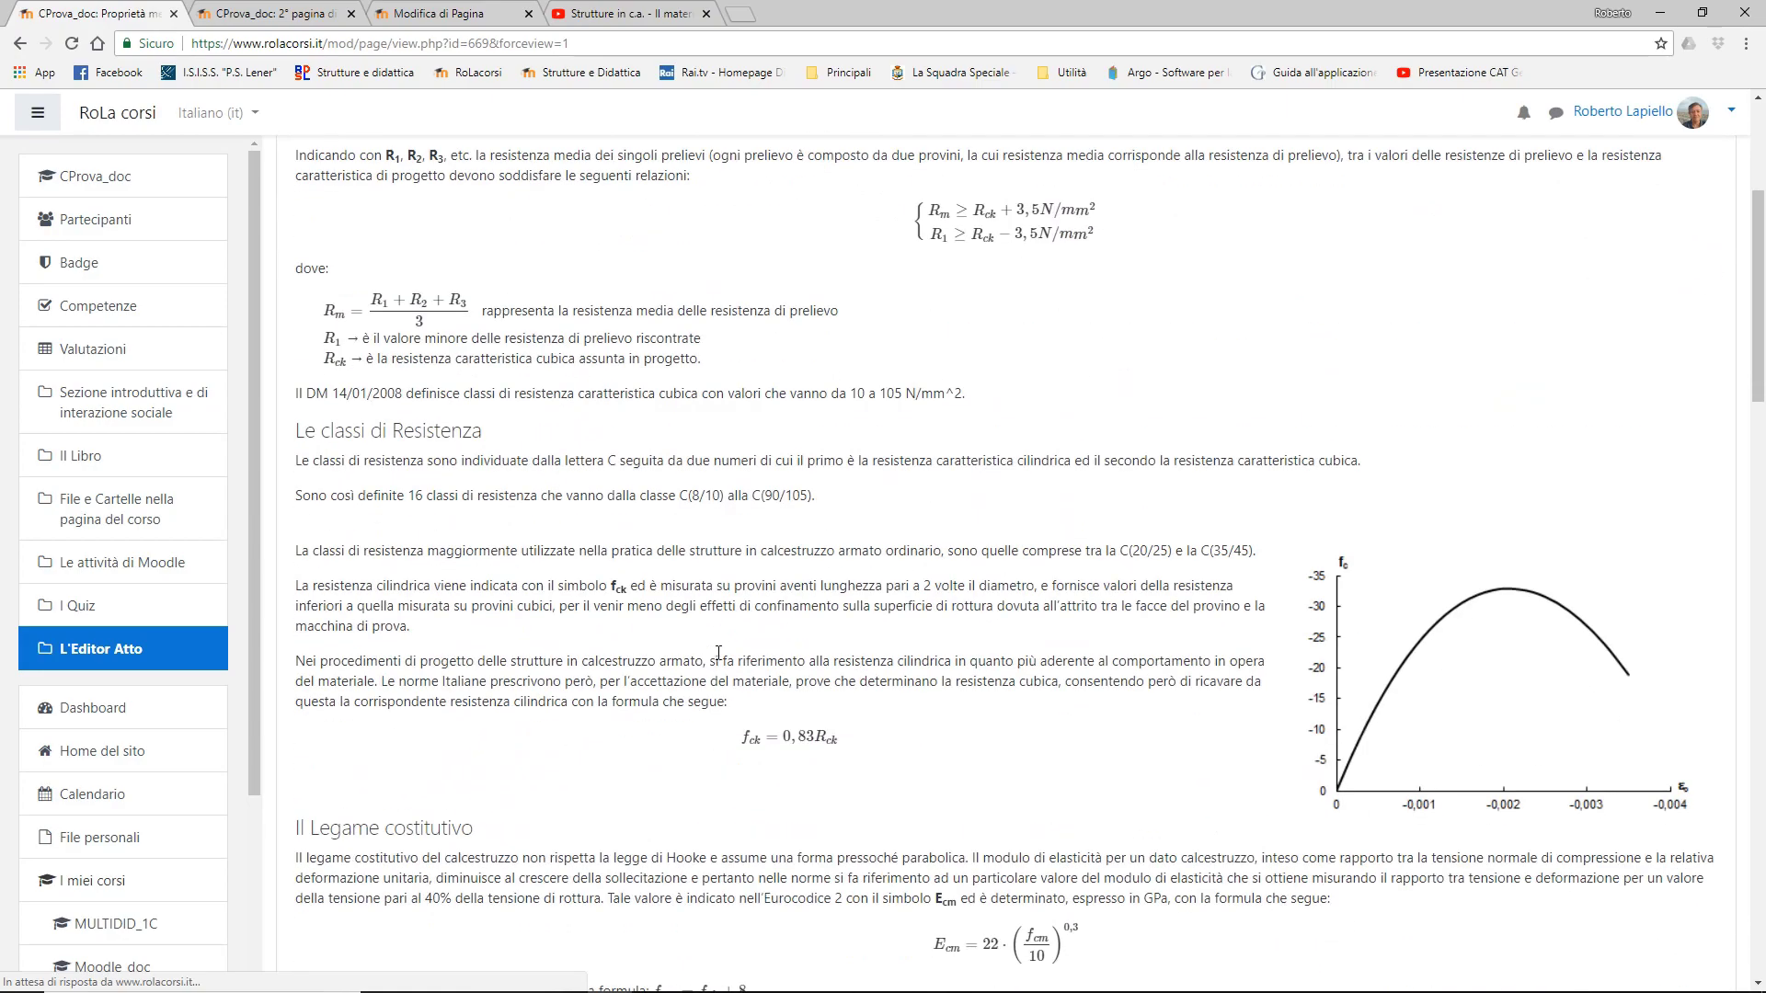
{"action": "scroll", "coordinate": [779, 660], "scroll_direction": "down", "scroll_amount": 15}
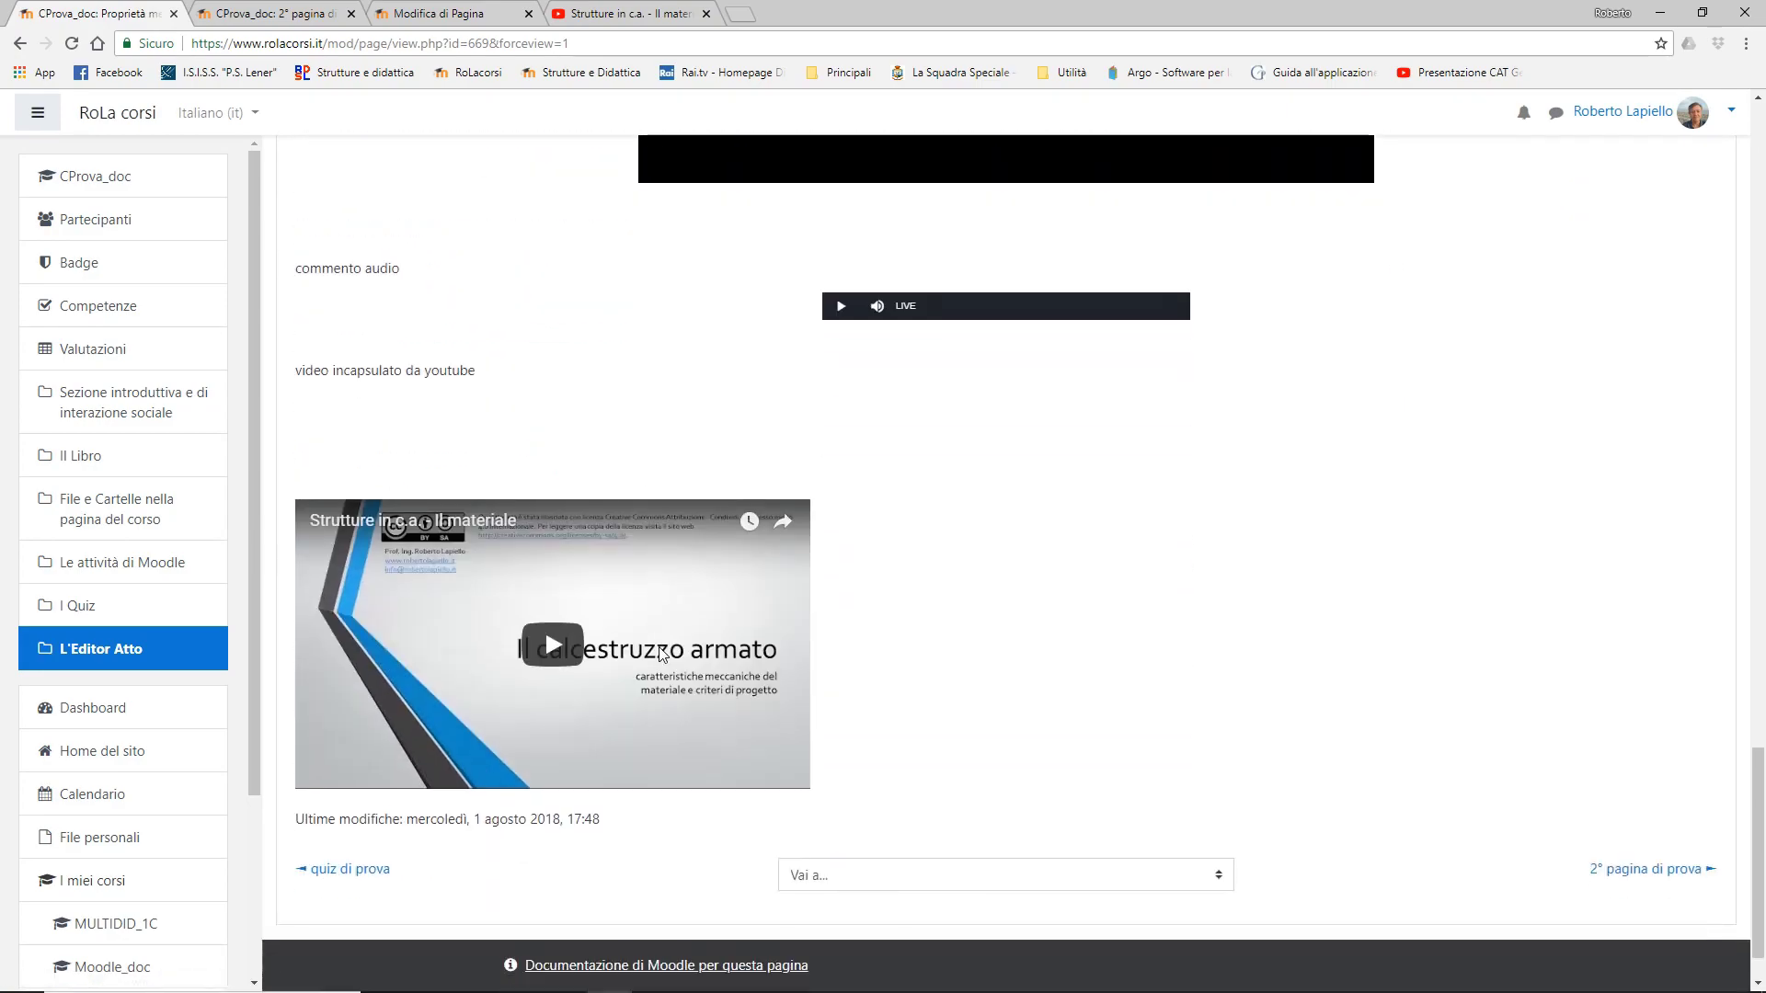
{"action": "left_click", "coordinate": [552, 647]}
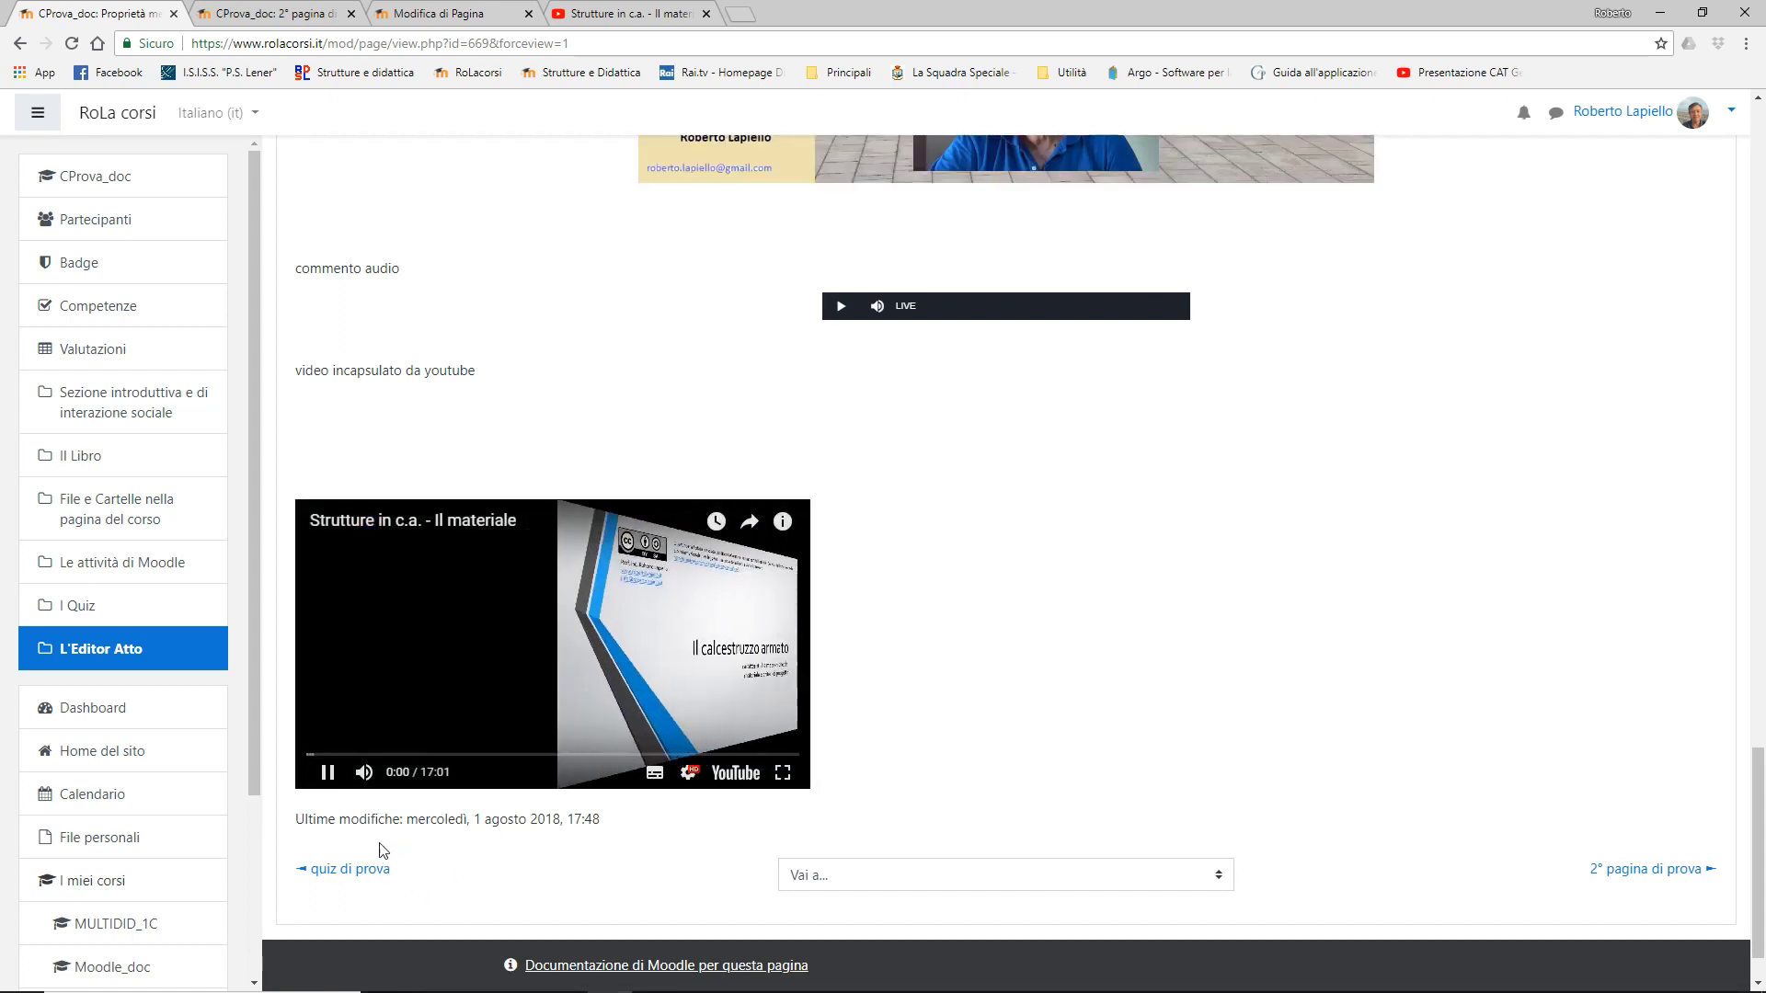
{"action": "left_click", "coordinate": [328, 773]}
- Reopen the editing settings of the page "Proprietà meccaniche dei calcestruzzi"
{"action": "scroll", "coordinate": [1413, 698], "scroll_direction": "up", "scroll_amount": 10}
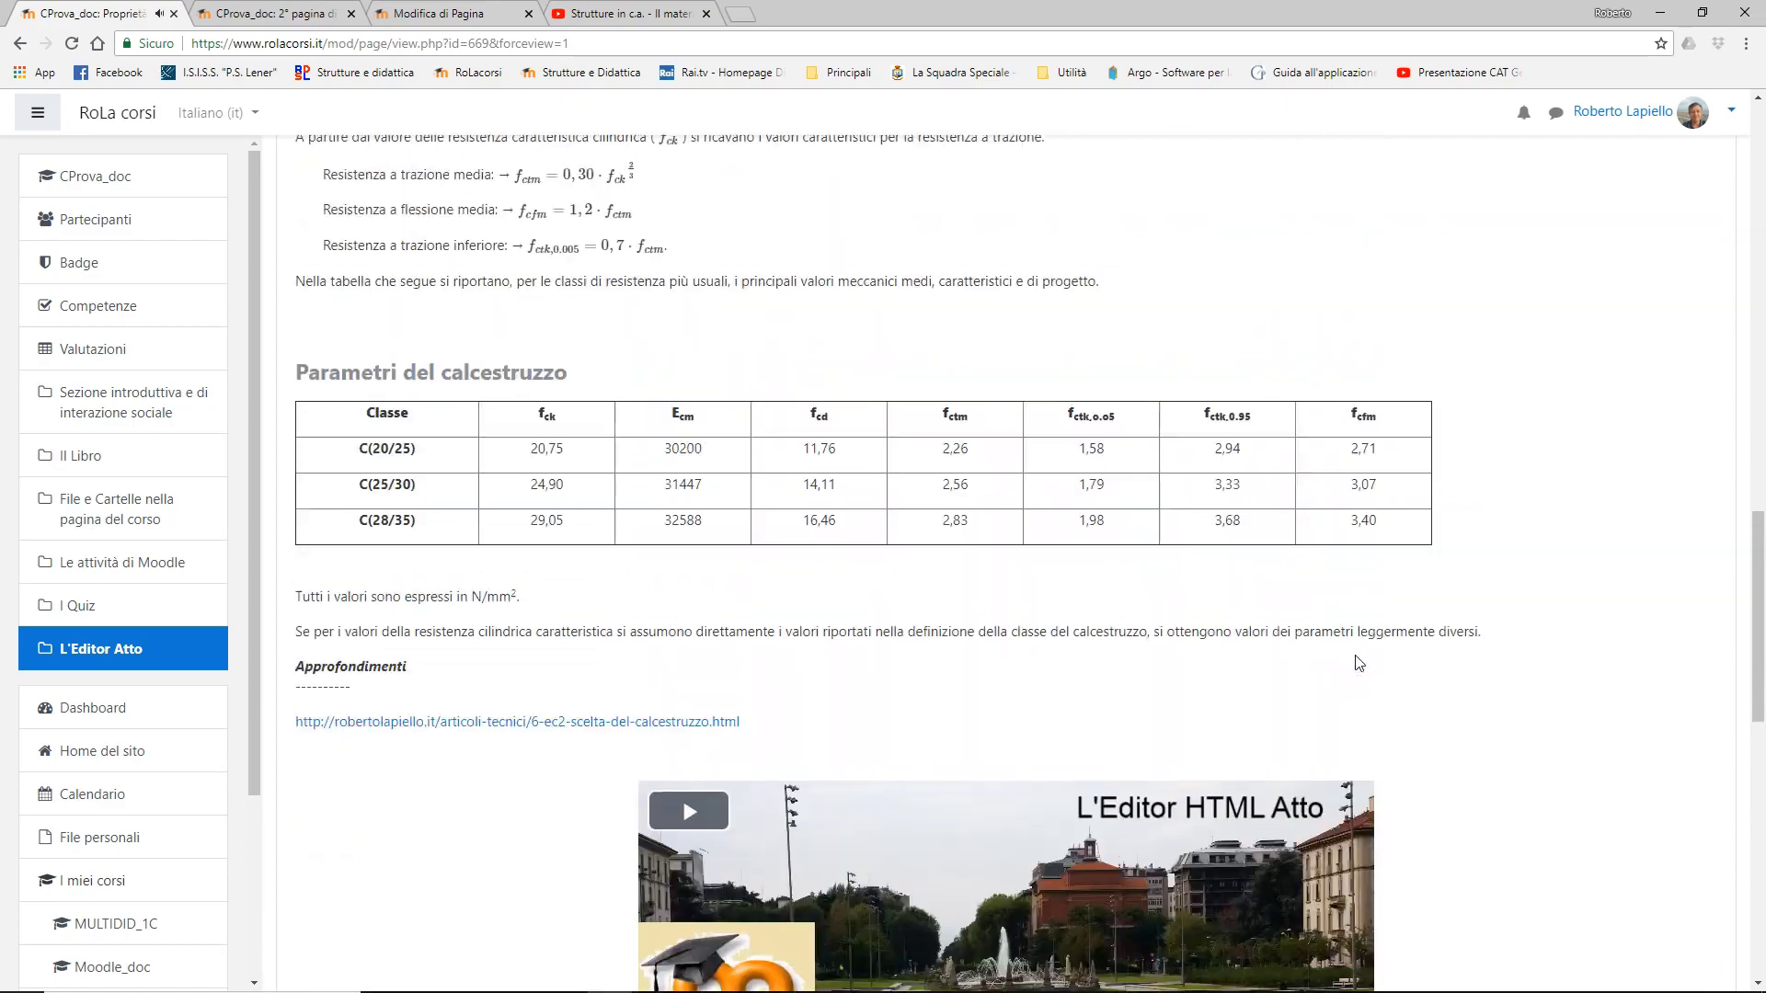
{"action": "scroll", "coordinate": [1359, 662], "scroll_direction": "up", "scroll_amount": 15}
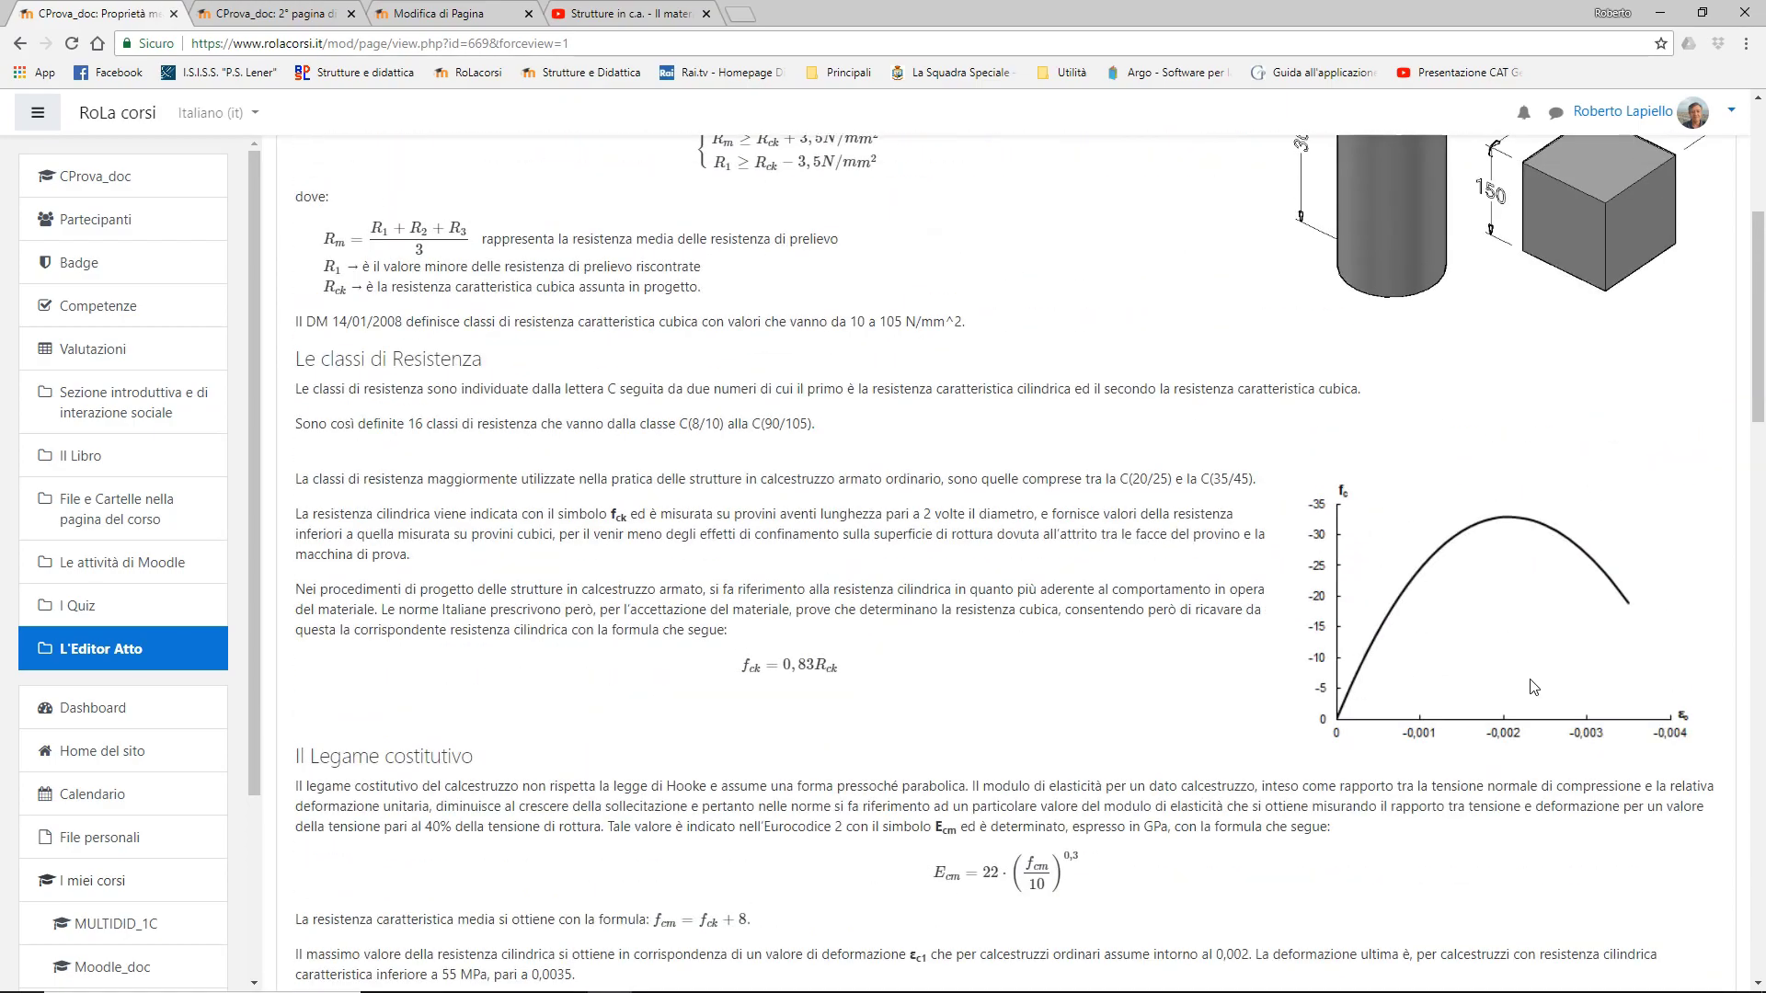
{"action": "scroll", "coordinate": [1533, 687], "scroll_direction": "up", "scroll_amount": 5}
{"action": "left_click", "coordinate": [1685, 309]}
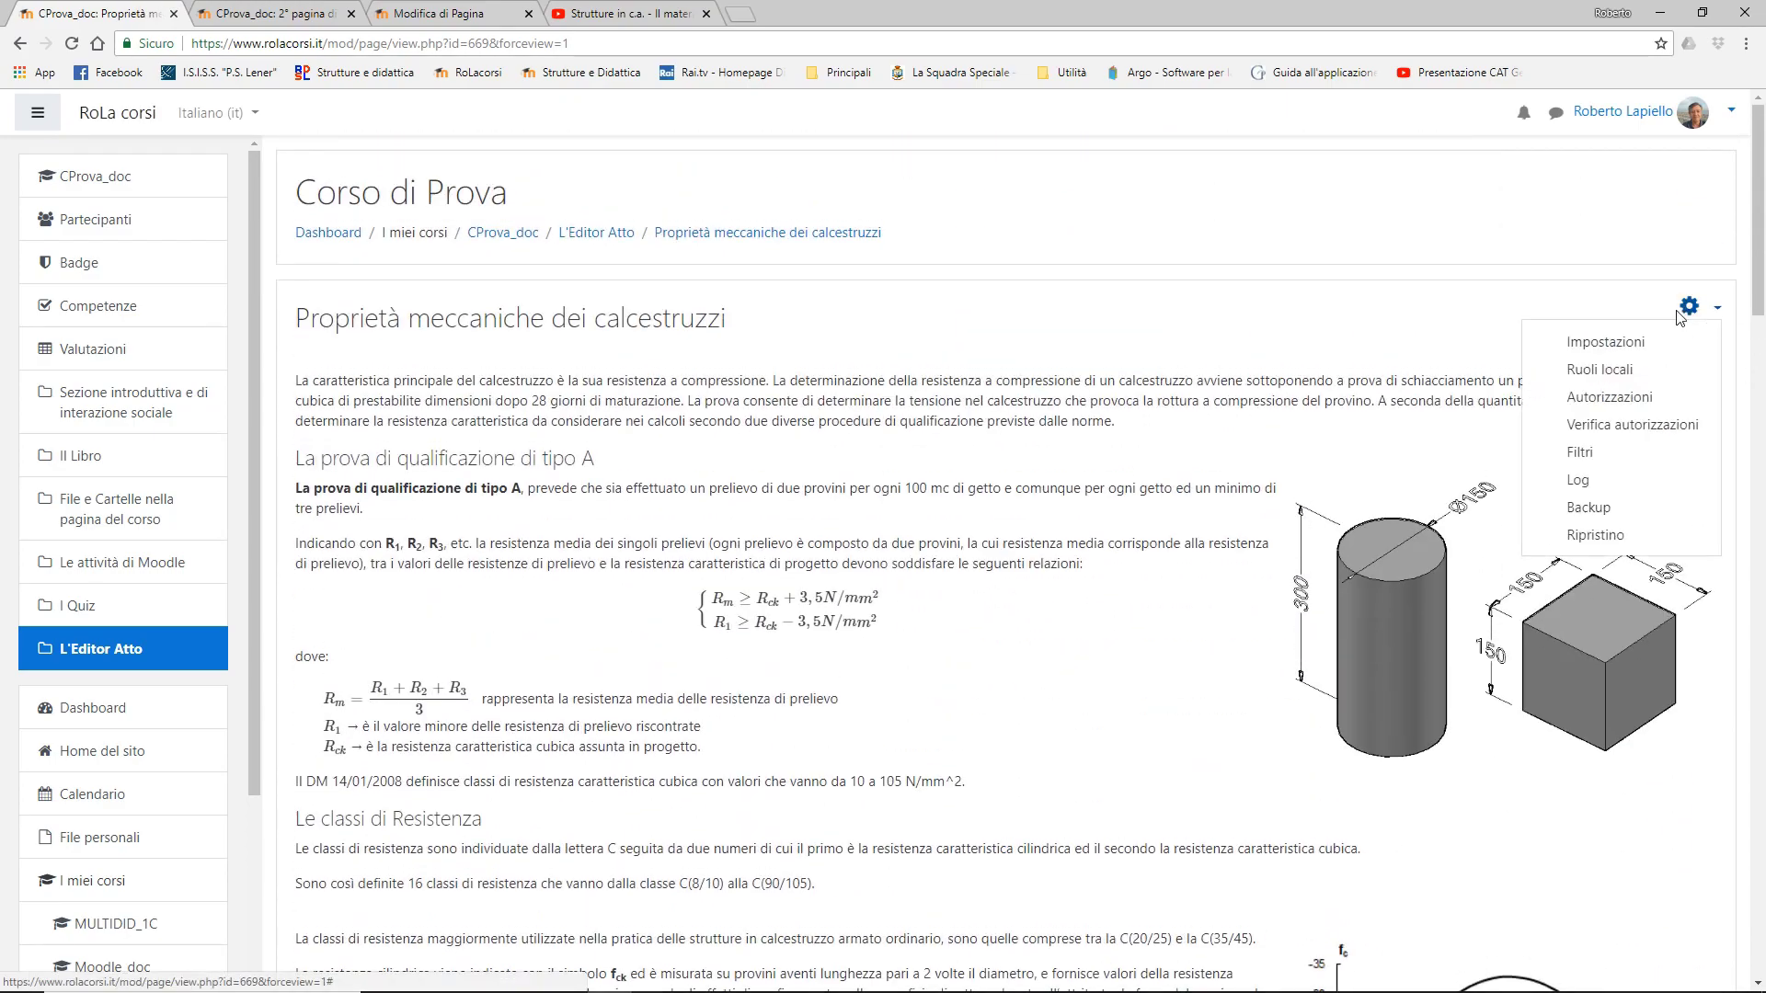
{"action": "left_click", "coordinate": [1605, 342]}
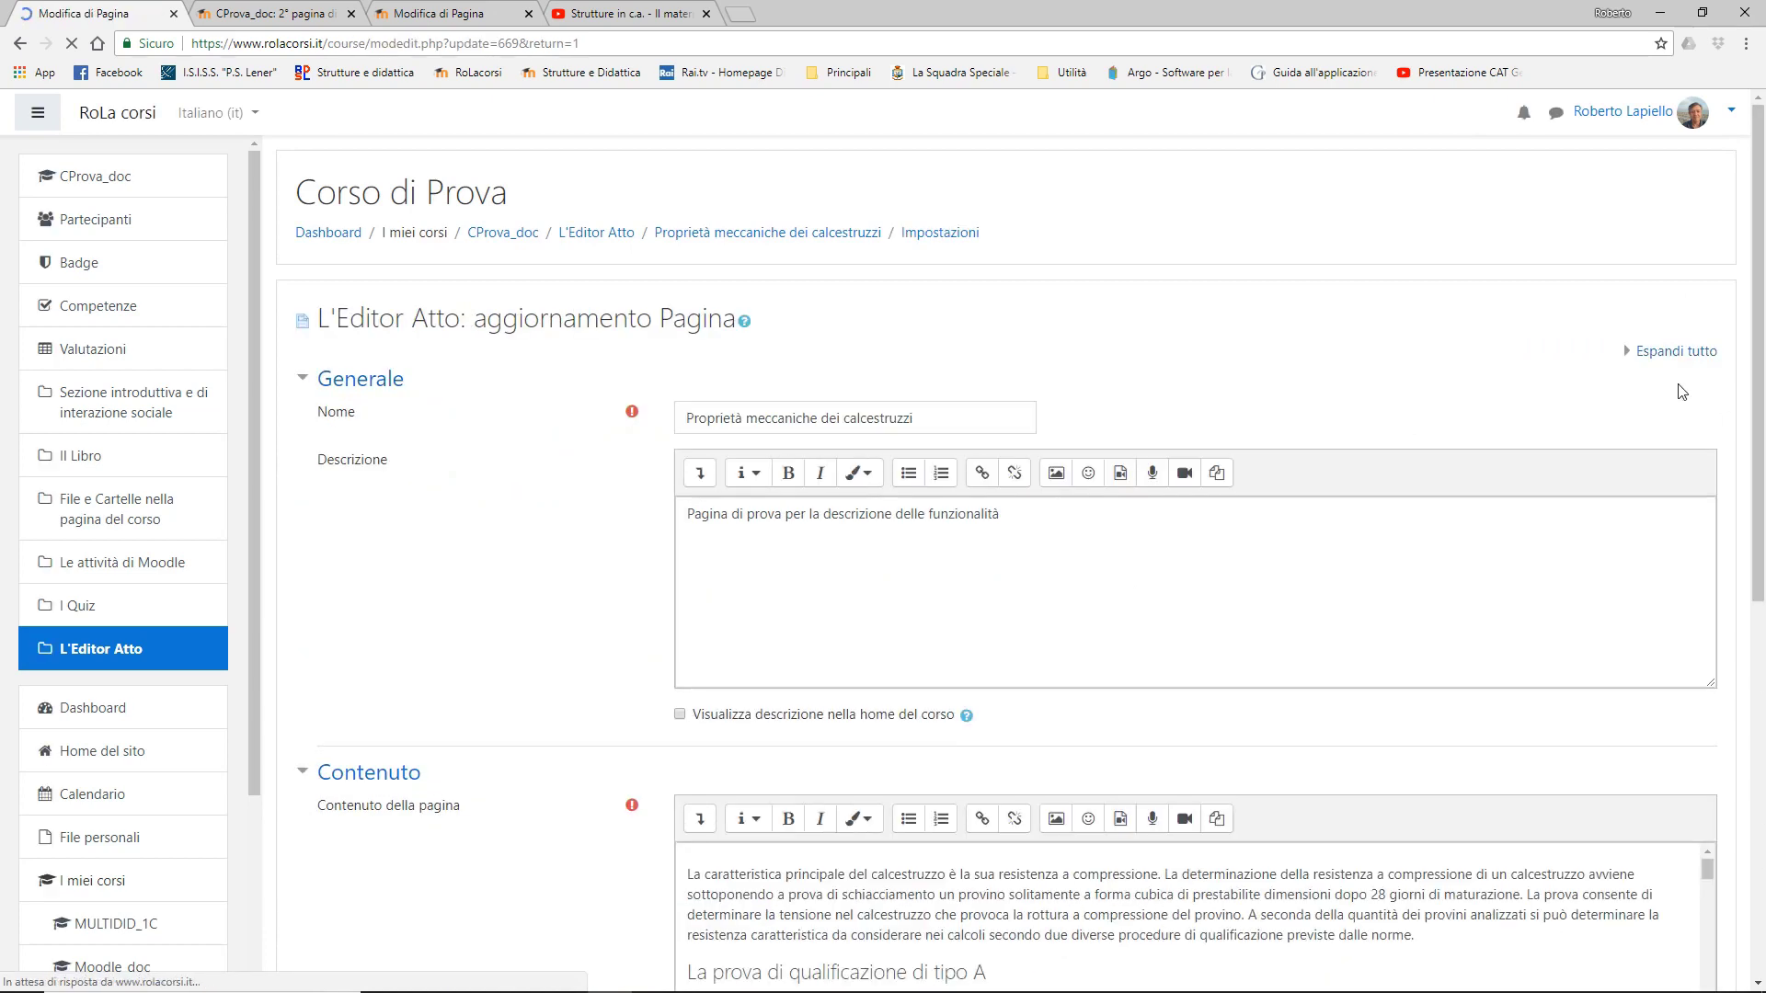
- Expand the content editor's full set of tools and switch the page content to its HTML source
{"action": "scroll", "coordinate": [1748, 345], "scroll_direction": "down", "scroll_amount": 6}
{"action": "scroll", "coordinate": [891, 488], "scroll_direction": "down", "scroll_amount": 5}
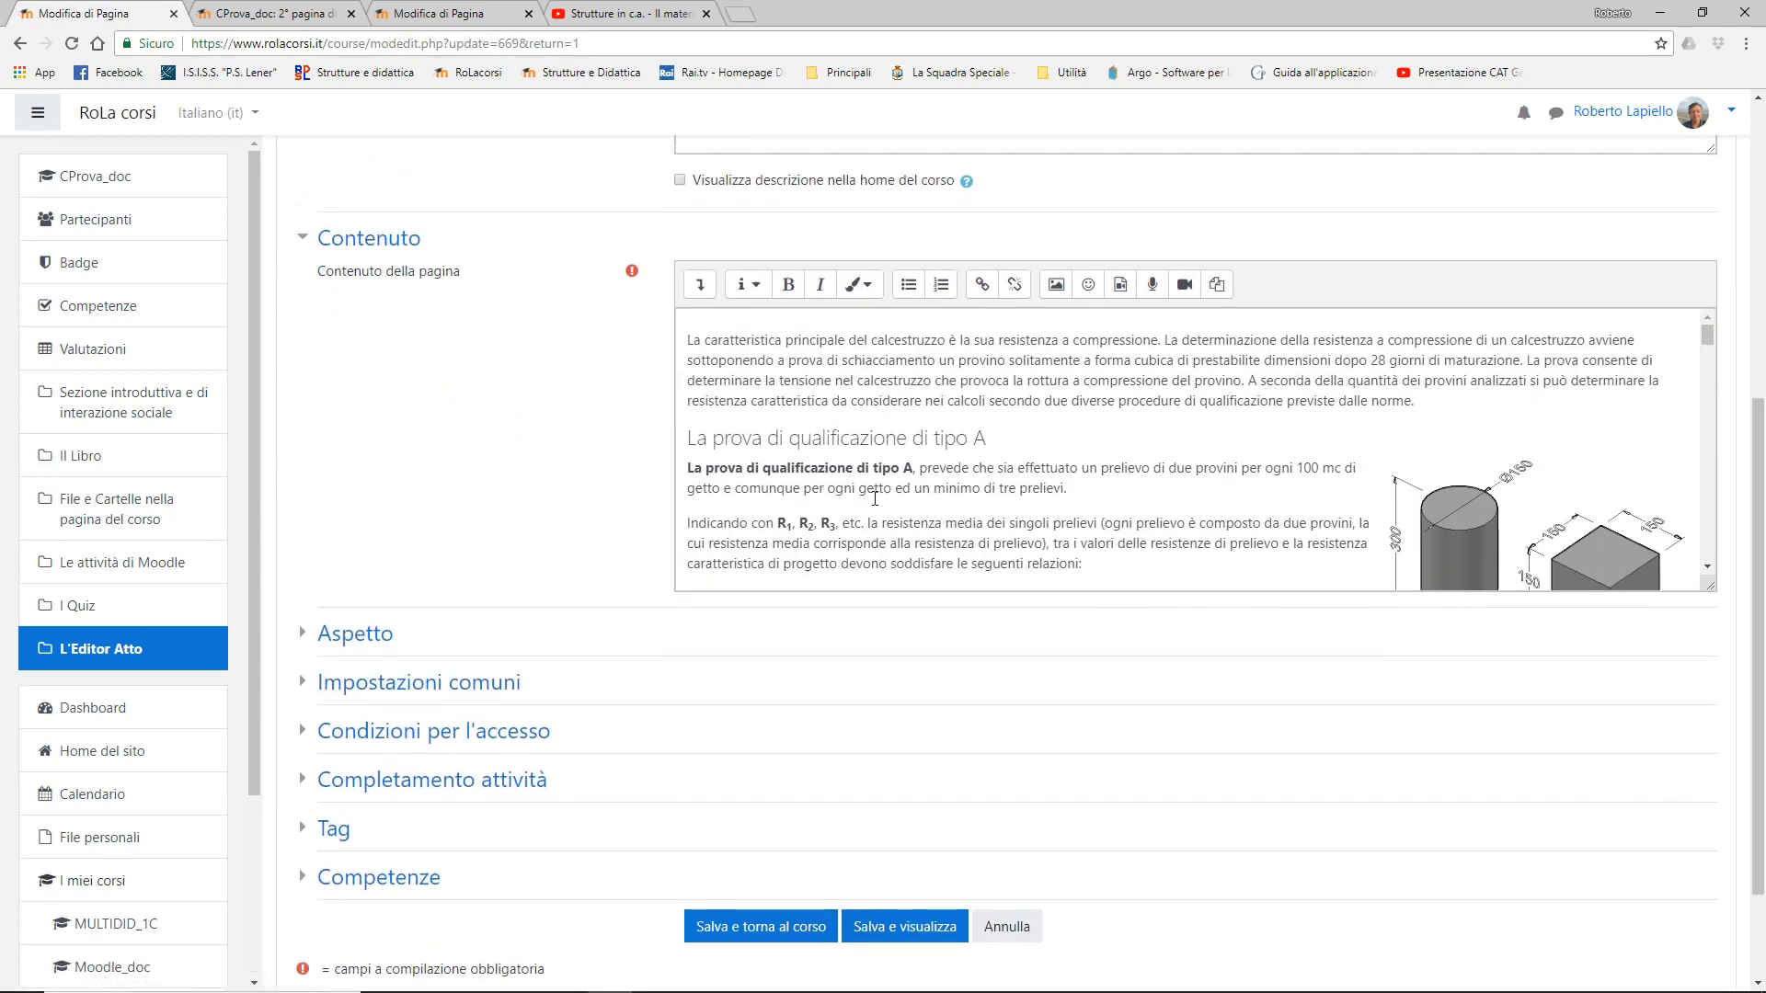
{"action": "scroll", "coordinate": [891, 488], "scroll_direction": "down", "scroll_amount": 10}
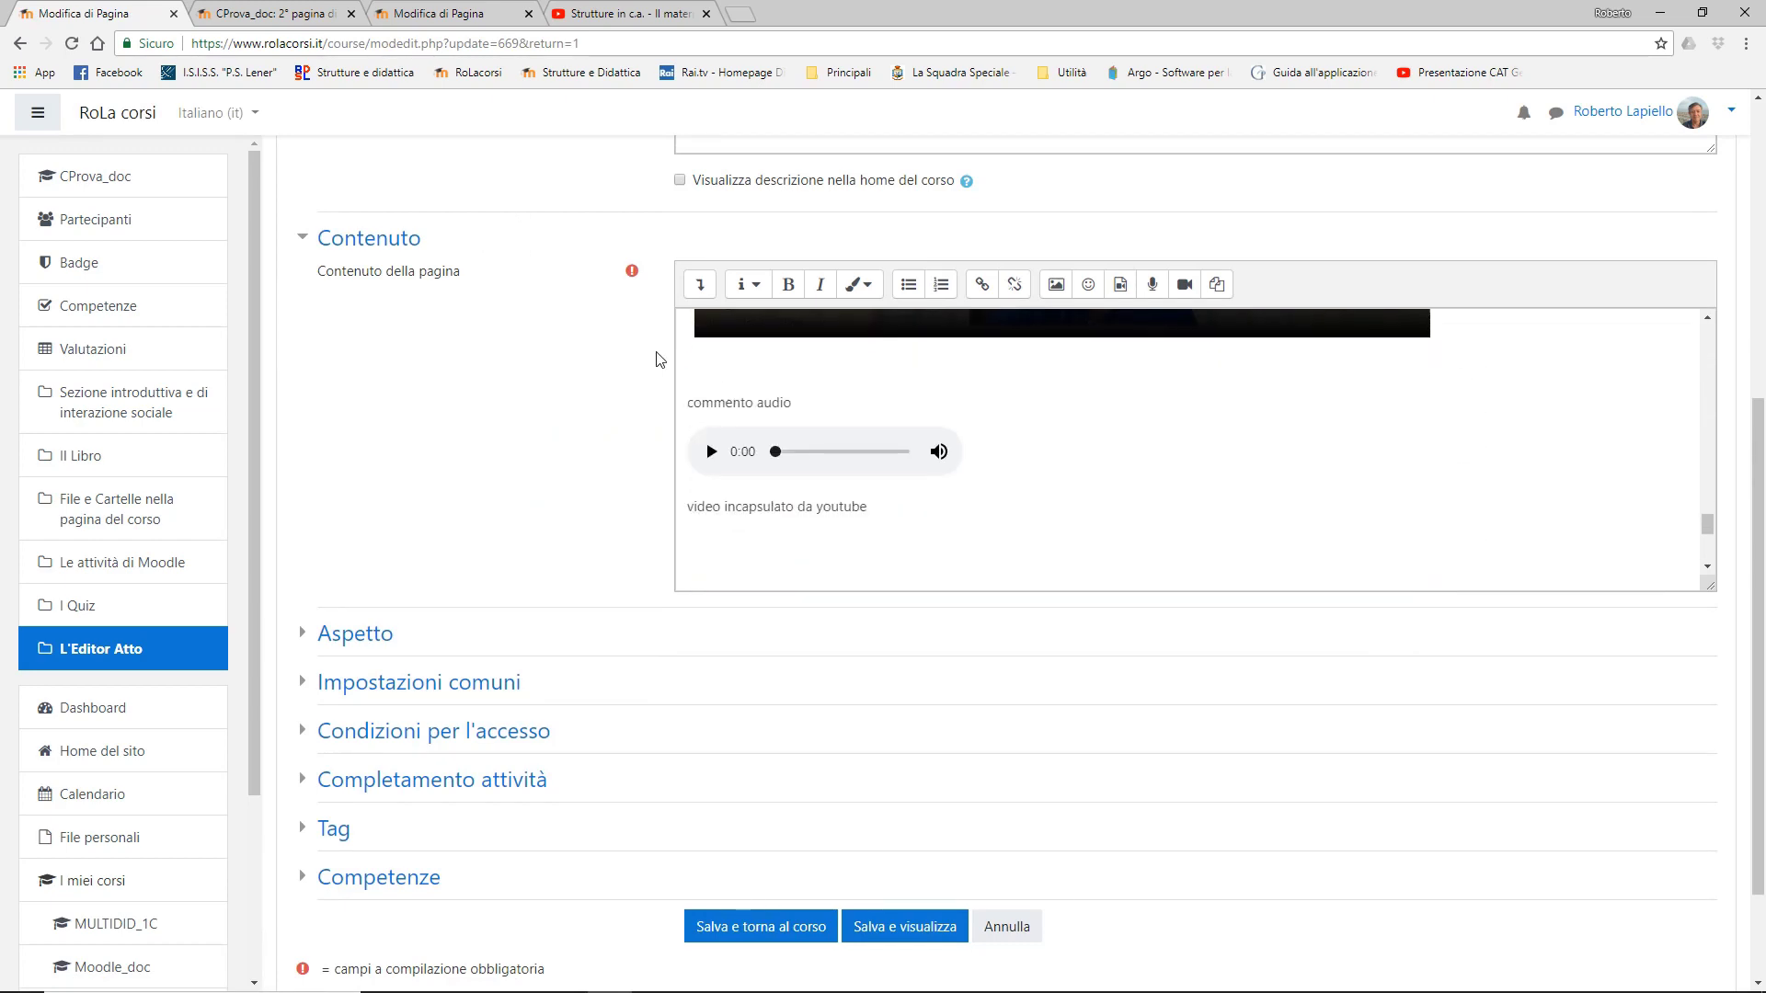
{"action": "left_click", "coordinate": [700, 284]}
{"action": "left_click", "coordinate": [1303, 322]}
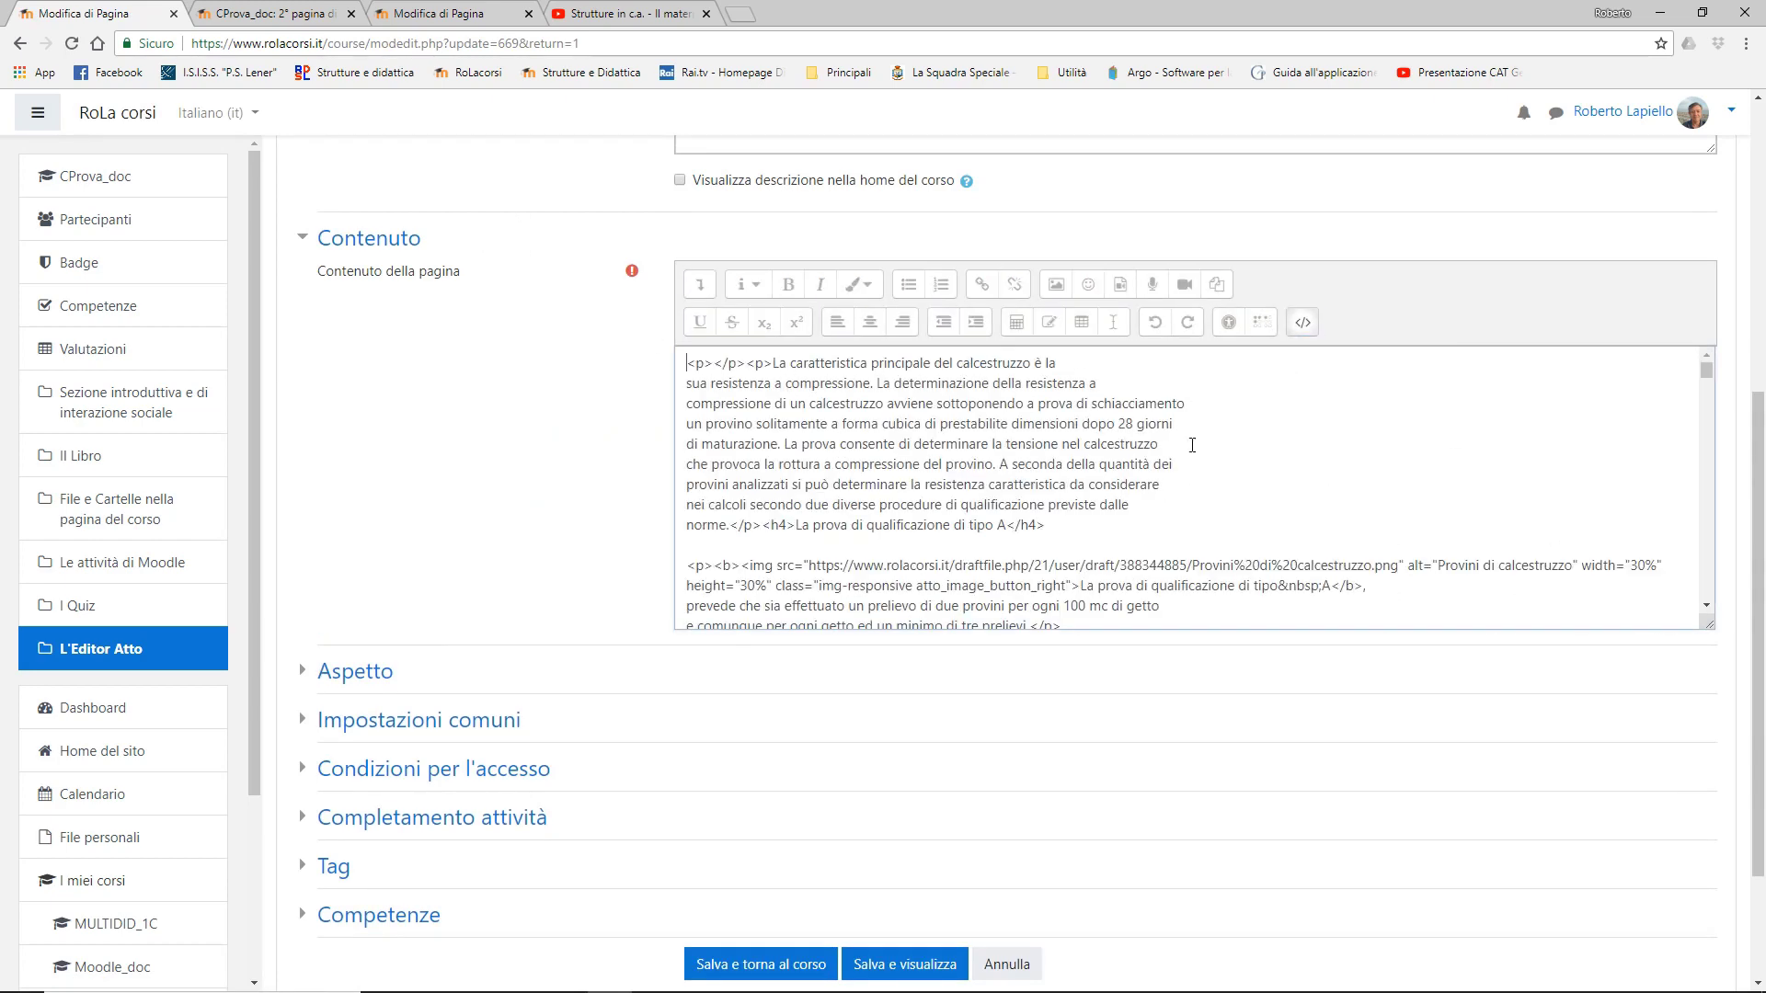
- Set the YouTube iframe's width to 800 and height to 450 in the source code, and save and display the page
{"action": "scroll", "coordinate": [932, 472], "scroll_direction": "down", "scroll_amount": 3}
{"action": "scroll", "coordinate": [933, 473], "scroll_direction": "down", "scroll_amount": 15}
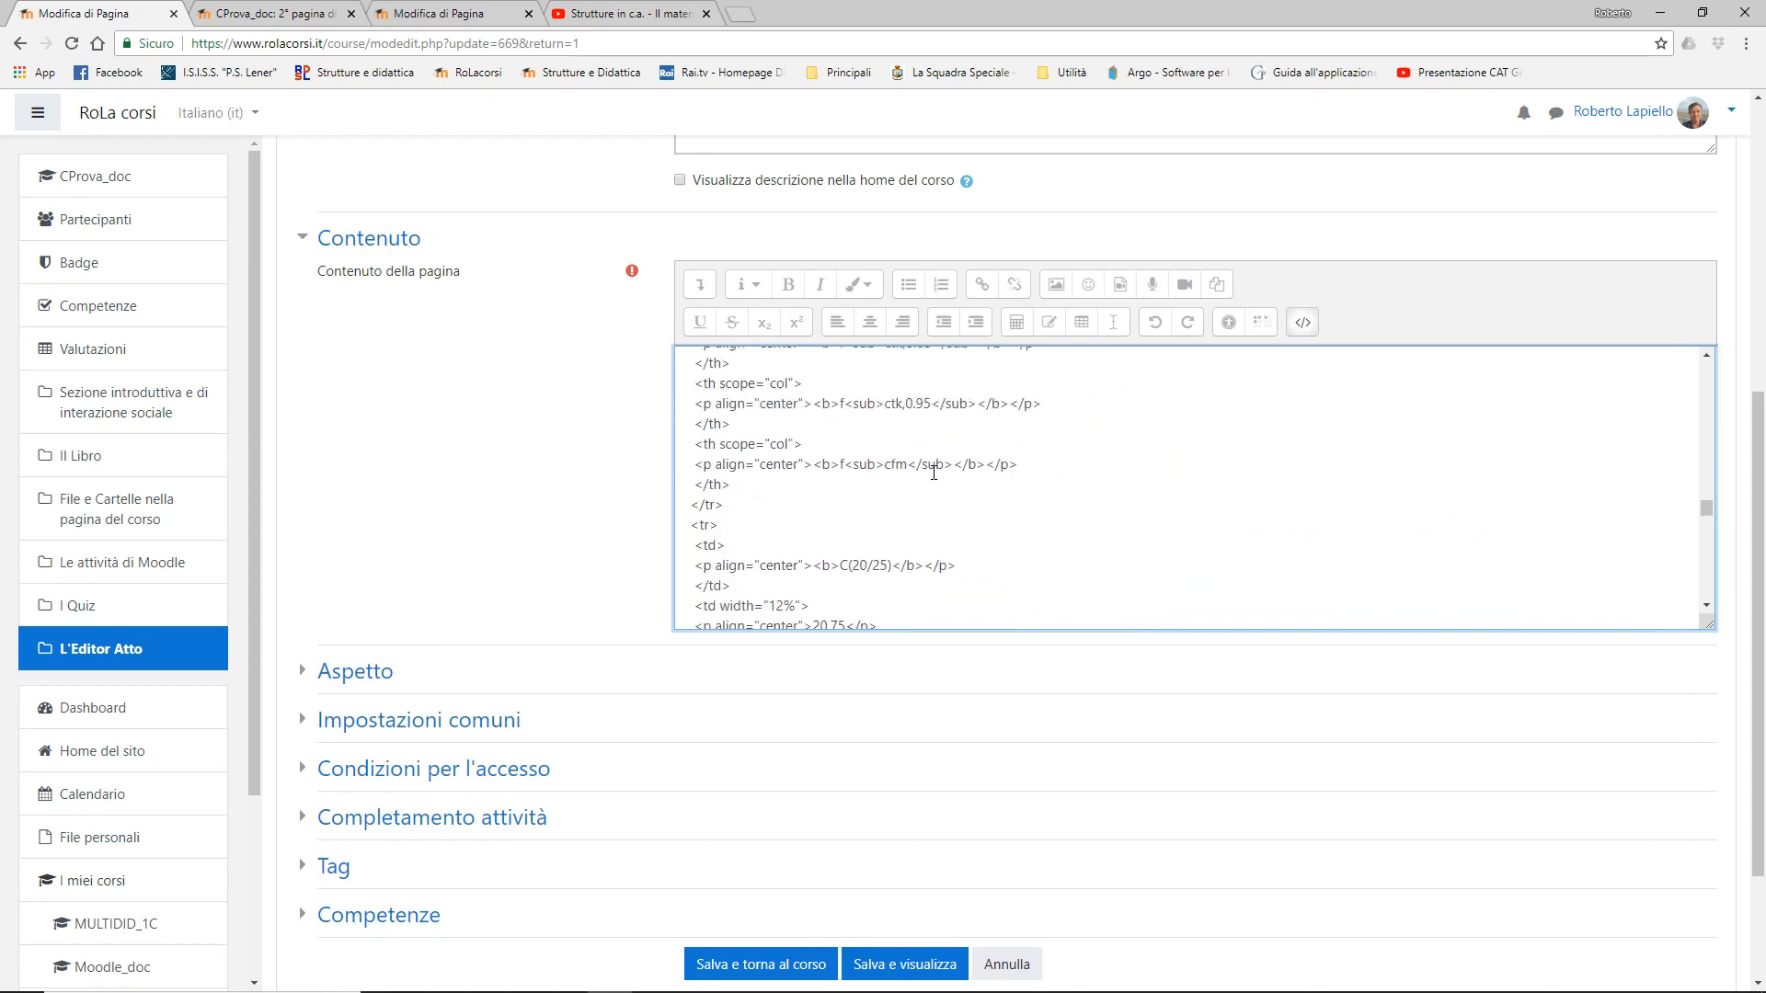
{"action": "scroll", "coordinate": [935, 473], "scroll_direction": "down", "scroll_amount": 15}
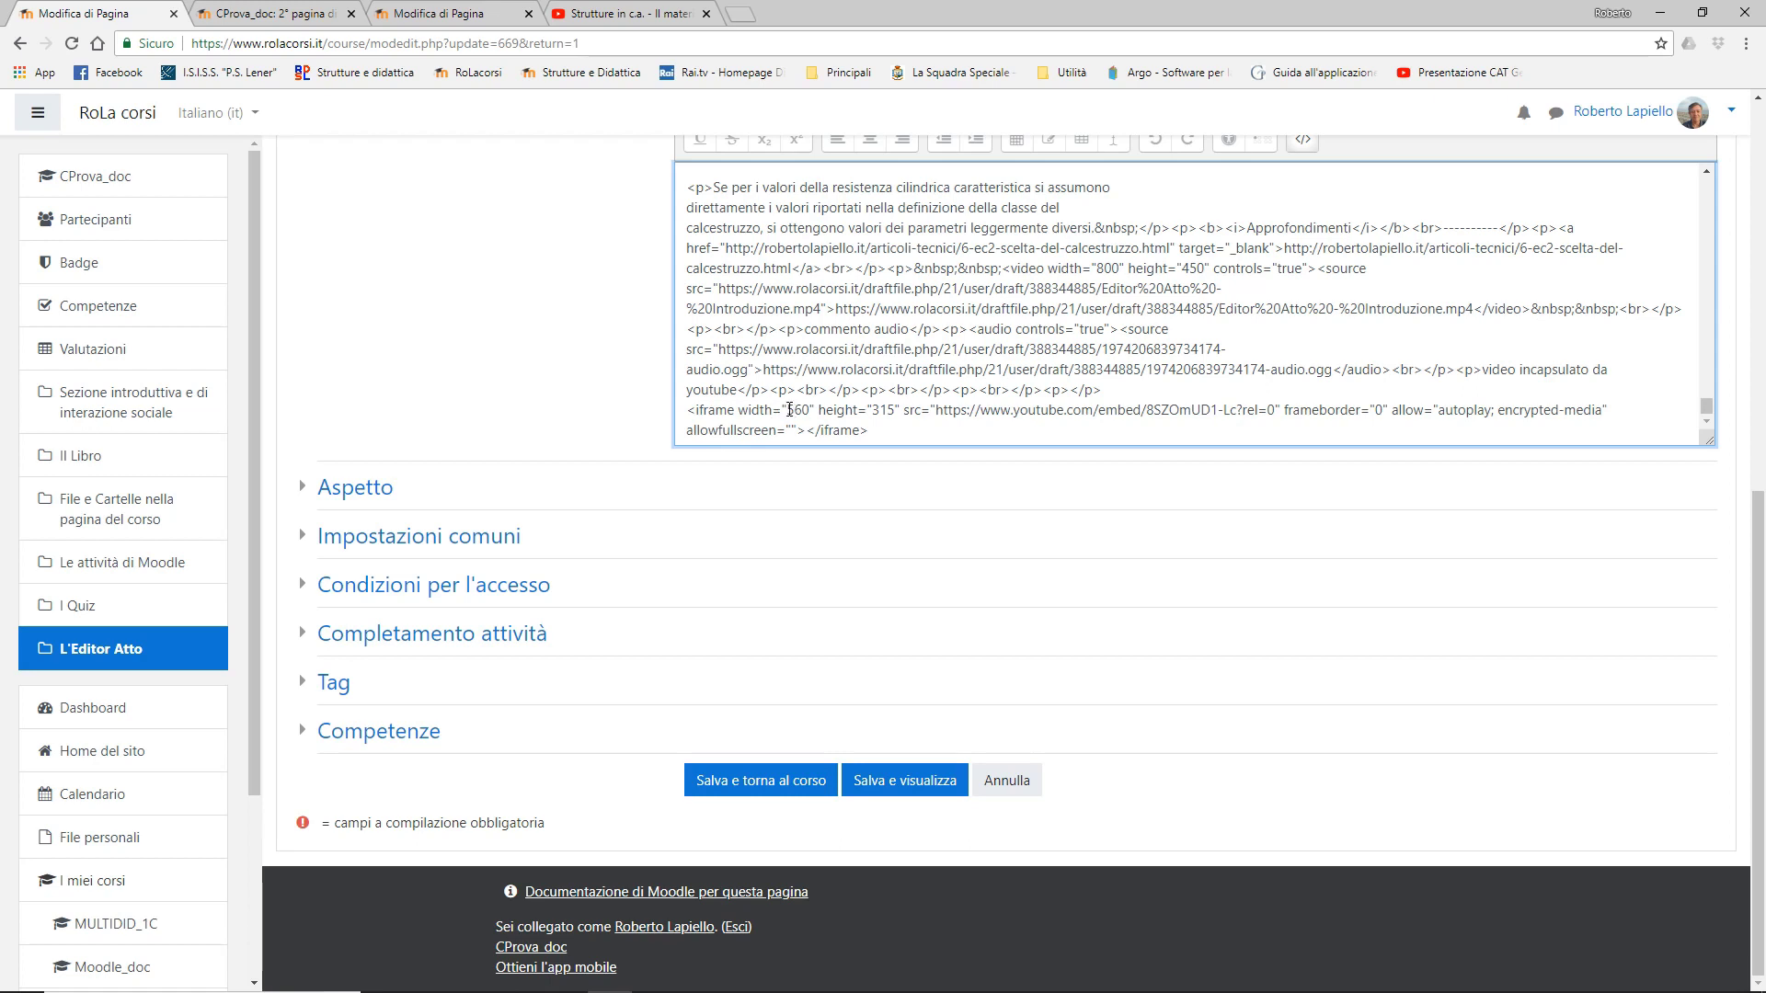
{"action": "left_click_drag", "start_coordinate": [787, 409], "coordinate": [810, 411]}
{"action": "type", "text": "800"}
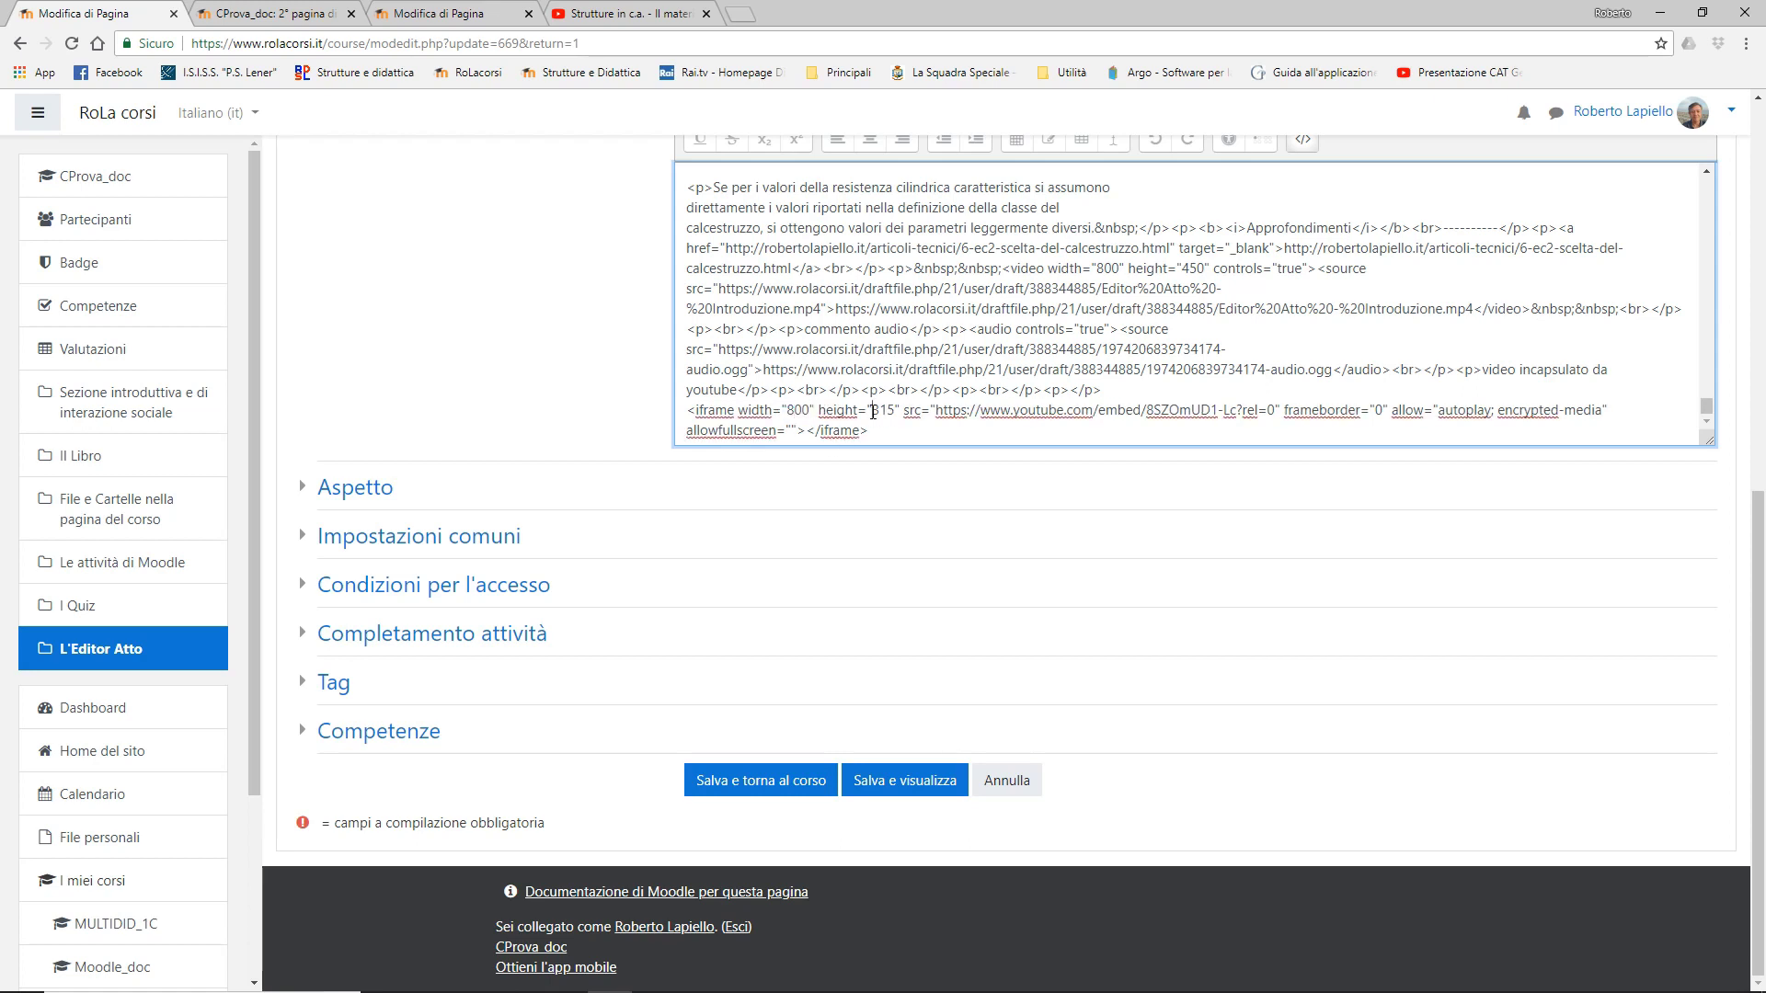
{"action": "left_click_drag", "start_coordinate": [873, 410], "coordinate": [894, 410]}
{"action": "type", "text": "450"}
{"action": "left_click", "coordinate": [919, 787]}
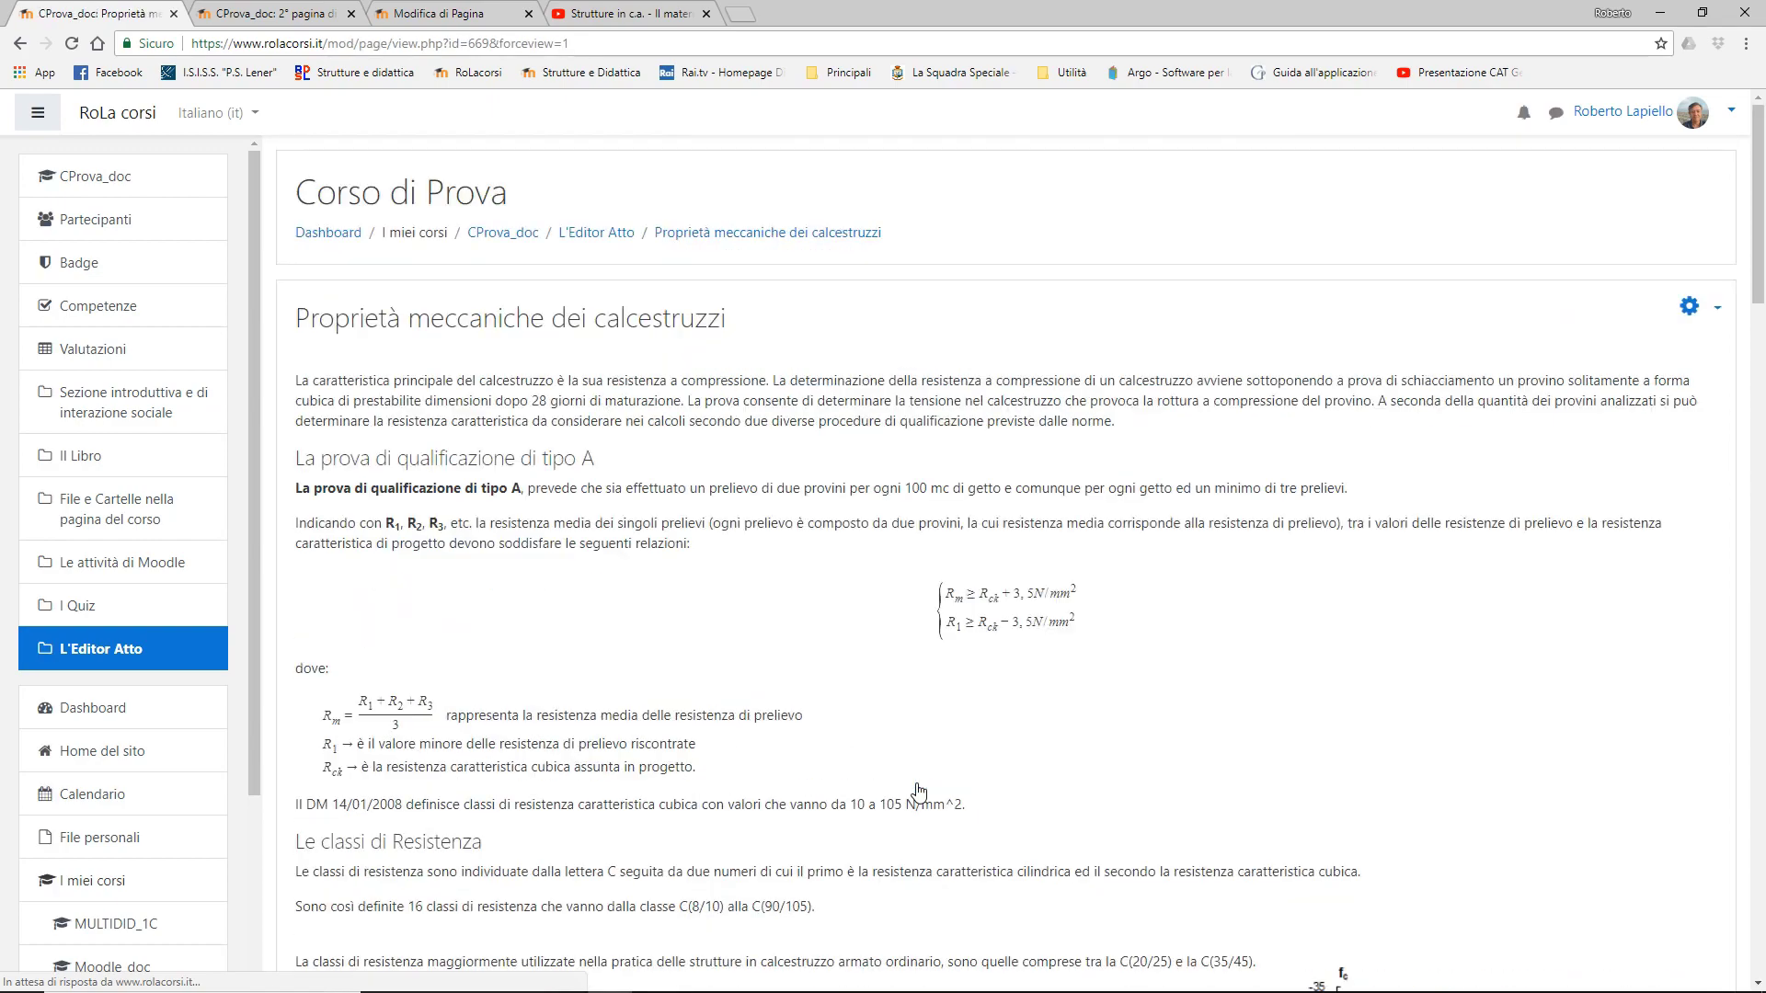
- Check the resized YouTube video below "video incapsulato da youtube" by starting playback and pausing it
{"action": "scroll", "coordinate": [726, 680], "scroll_direction": "down", "scroll_amount": 10}
{"action": "scroll", "coordinate": [725, 679], "scroll_direction": "down", "scroll_amount": 20}
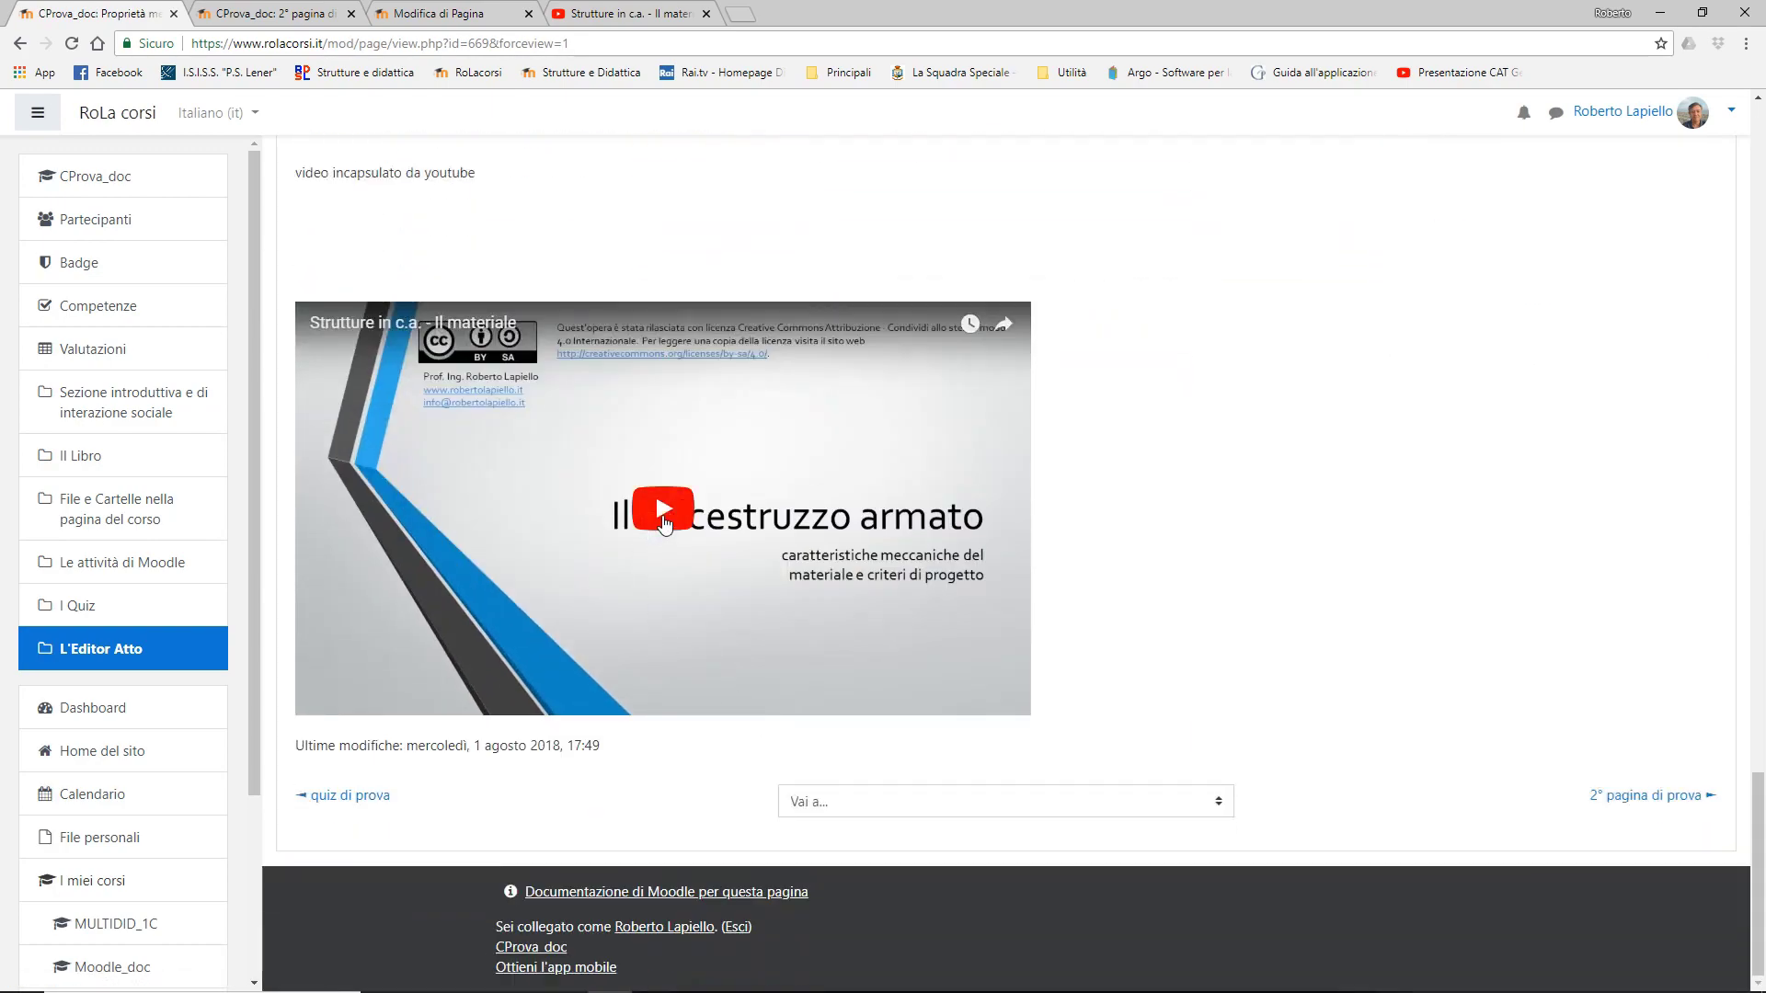
{"action": "left_click", "coordinate": [664, 518]}
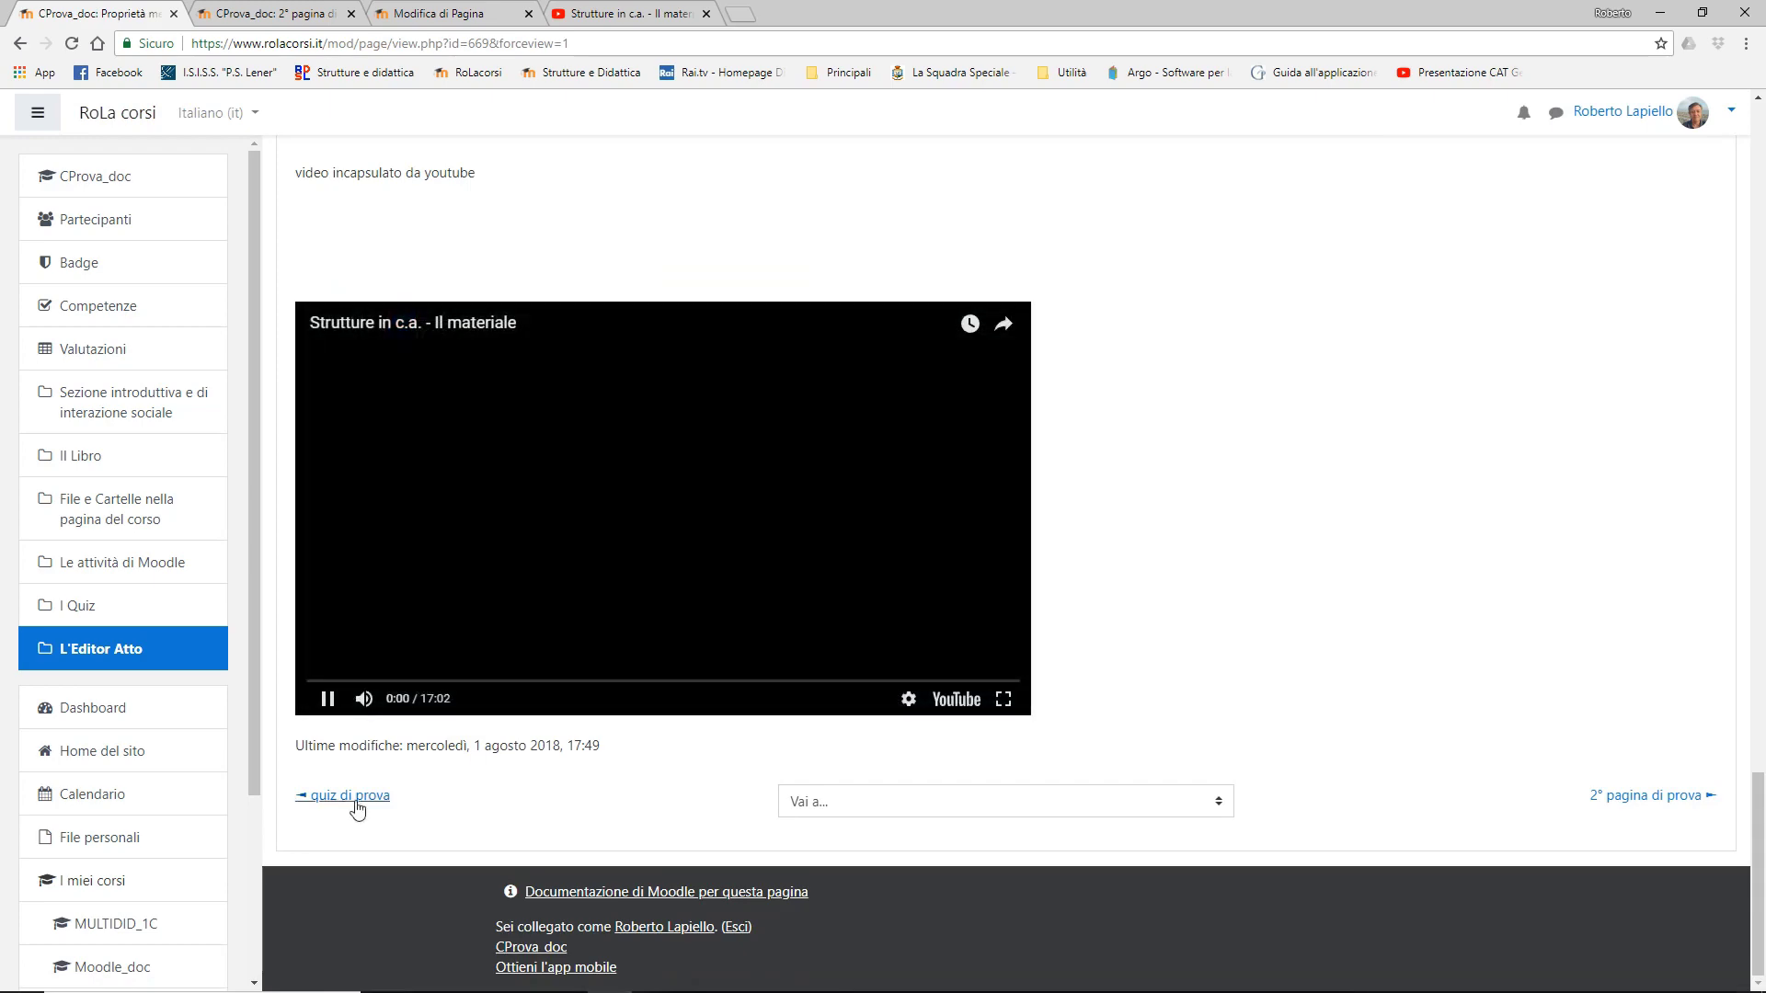
{"action": "left_click", "coordinate": [328, 699]}
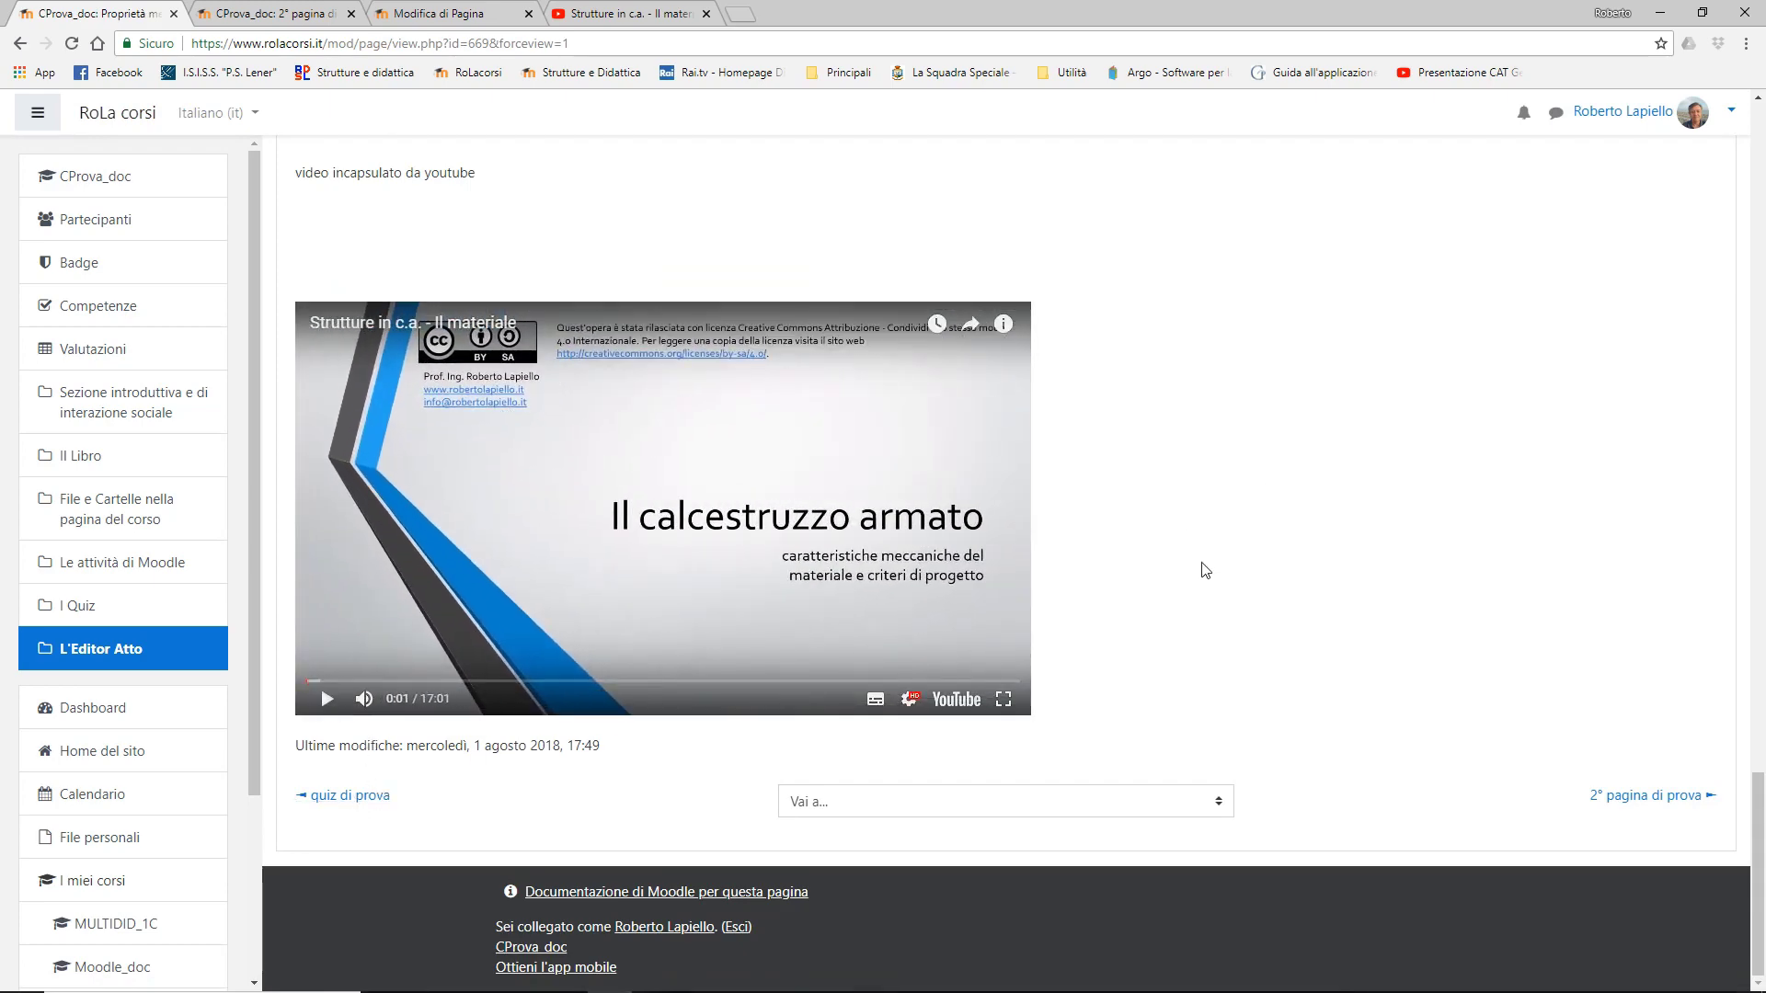
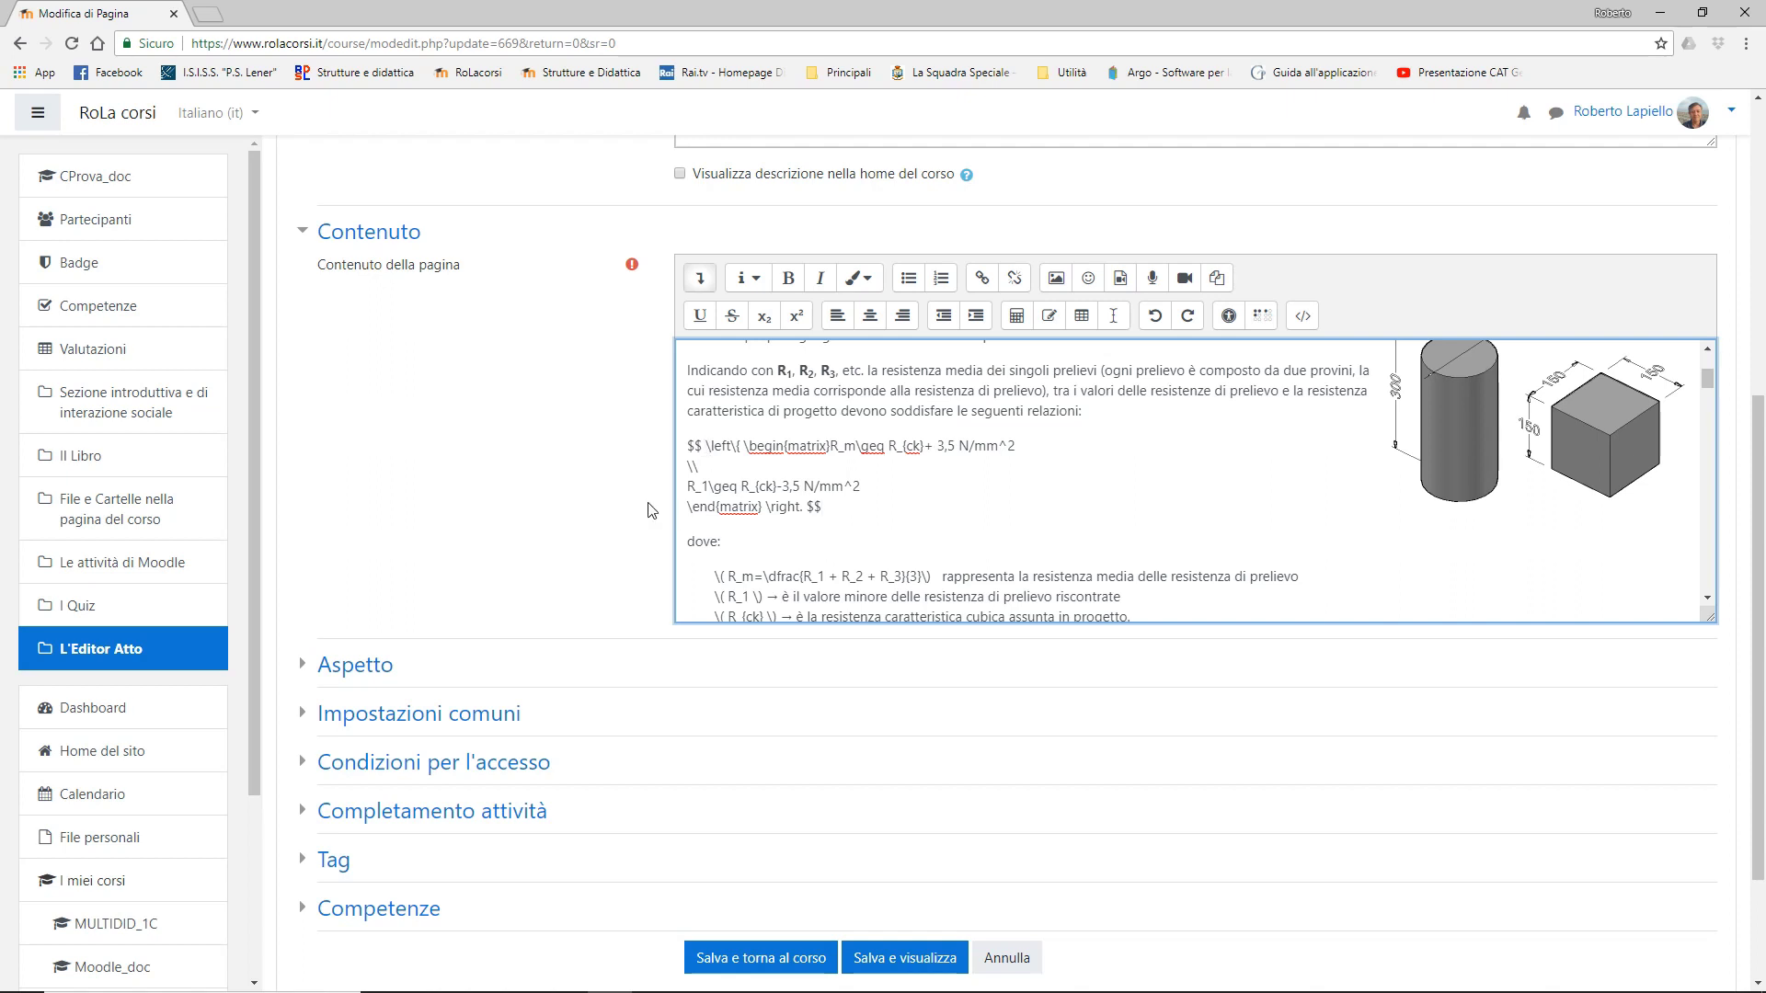
- Insert a space before the closing \) delimiter of the R_m fraction formula below "dove:"
{"action": "left_click", "coordinate": [702, 447]}
{"action": "left_click", "coordinate": [740, 450]}
{"action": "scroll", "coordinate": [786, 515], "scroll_direction": "down", "scroll_amount": 1}
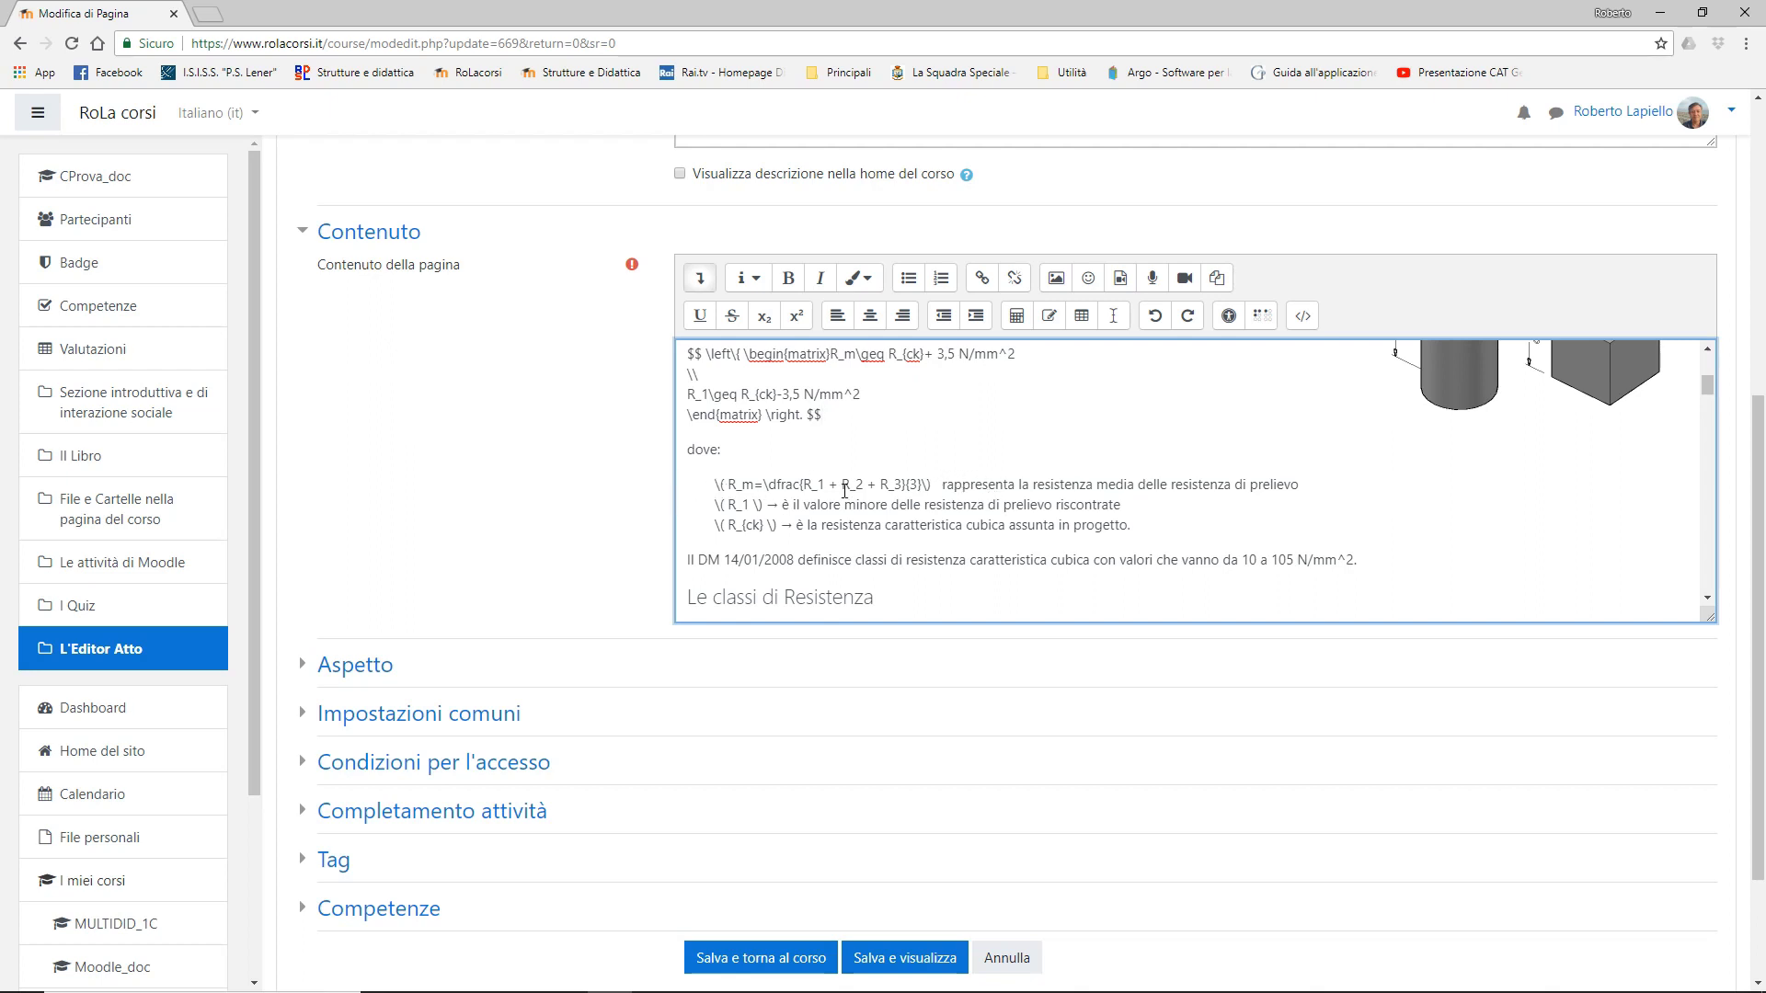
{"action": "left_click", "coordinate": [924, 485]}
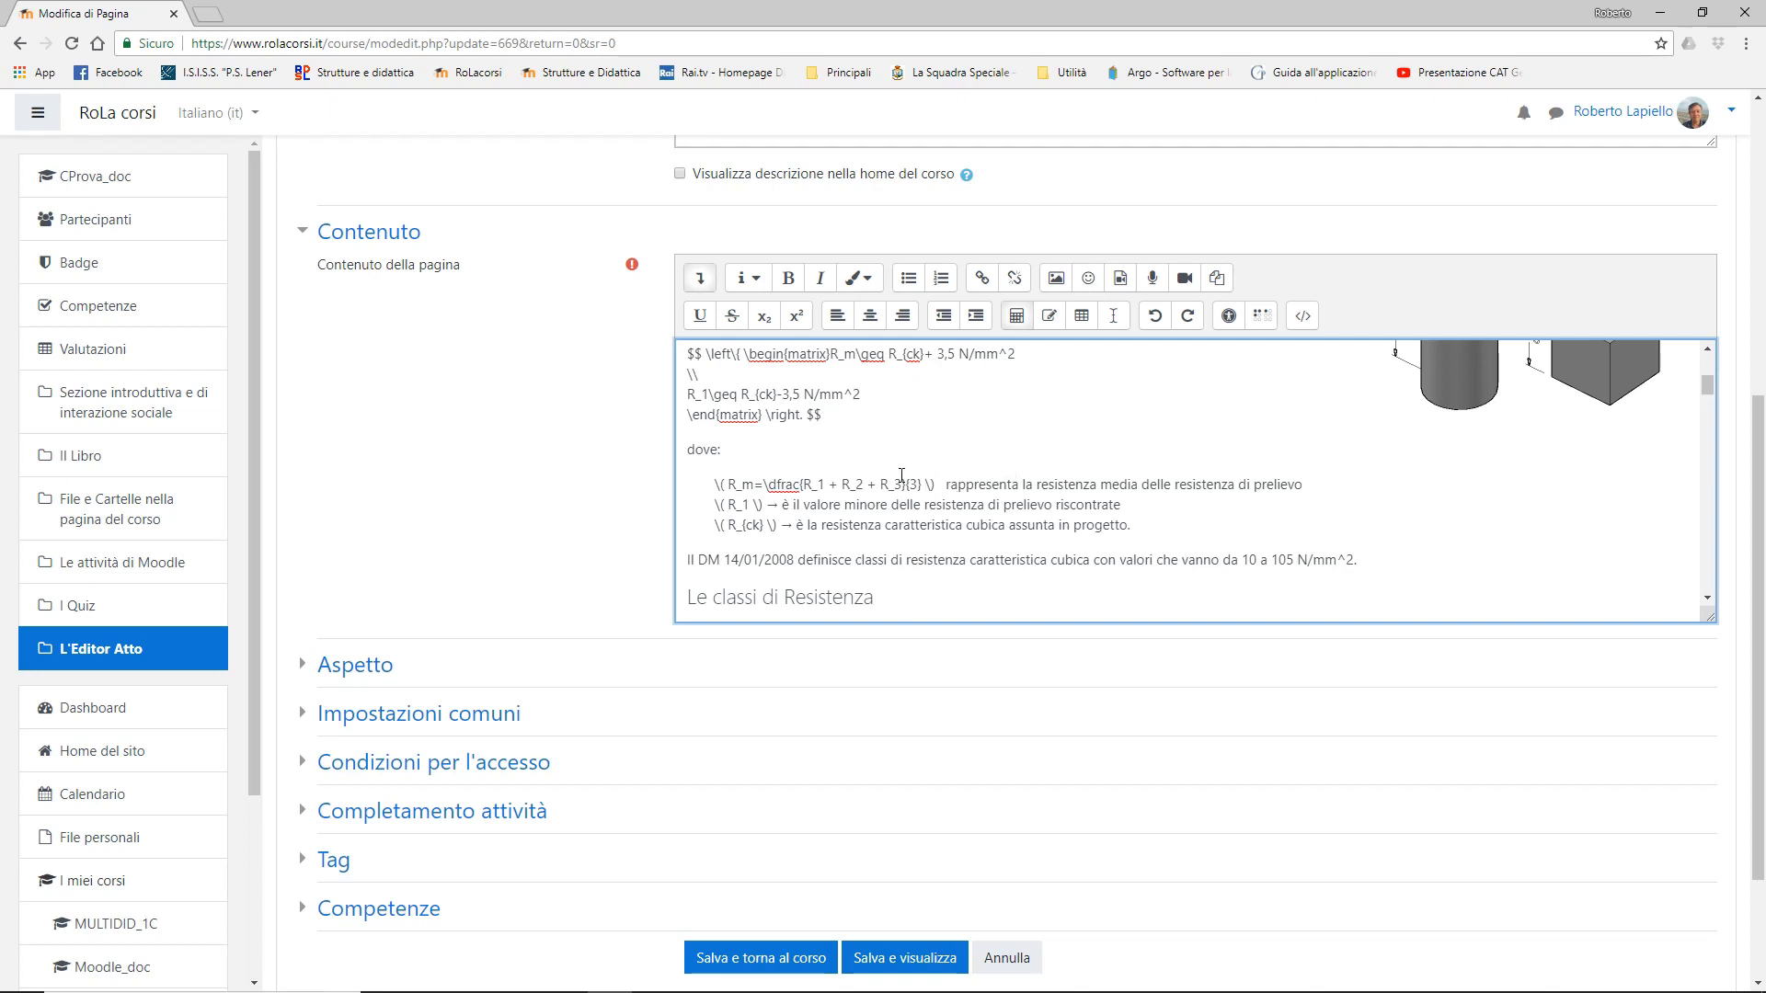
- Select the whole $$-delimited matrix formula above "dove:", view it in the equation editor, and close the editor without saving
{"action": "scroll", "coordinate": [966, 454], "scroll_direction": "up", "scroll_amount": 1}
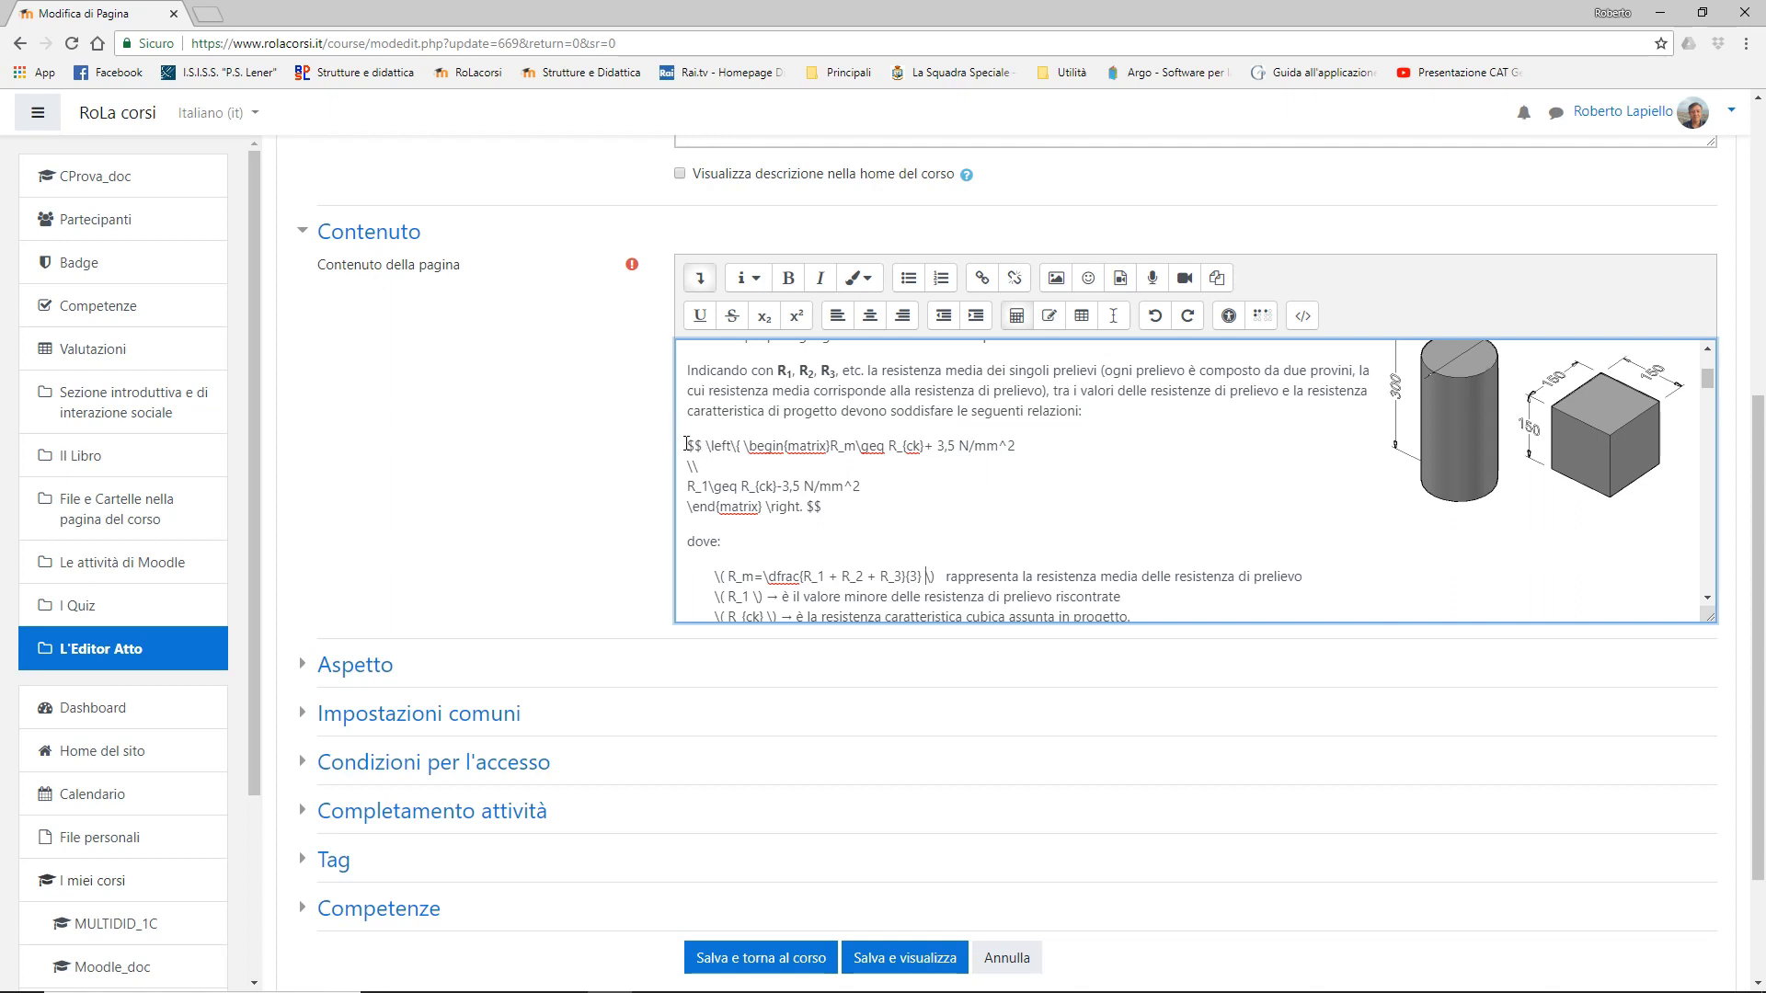
{"action": "left_click_drag", "start_coordinate": [685, 444], "coordinate": [836, 487]}
{"action": "left_click", "coordinate": [845, 486]}
{"action": "left_click_drag", "start_coordinate": [688, 444], "coordinate": [827, 501]}
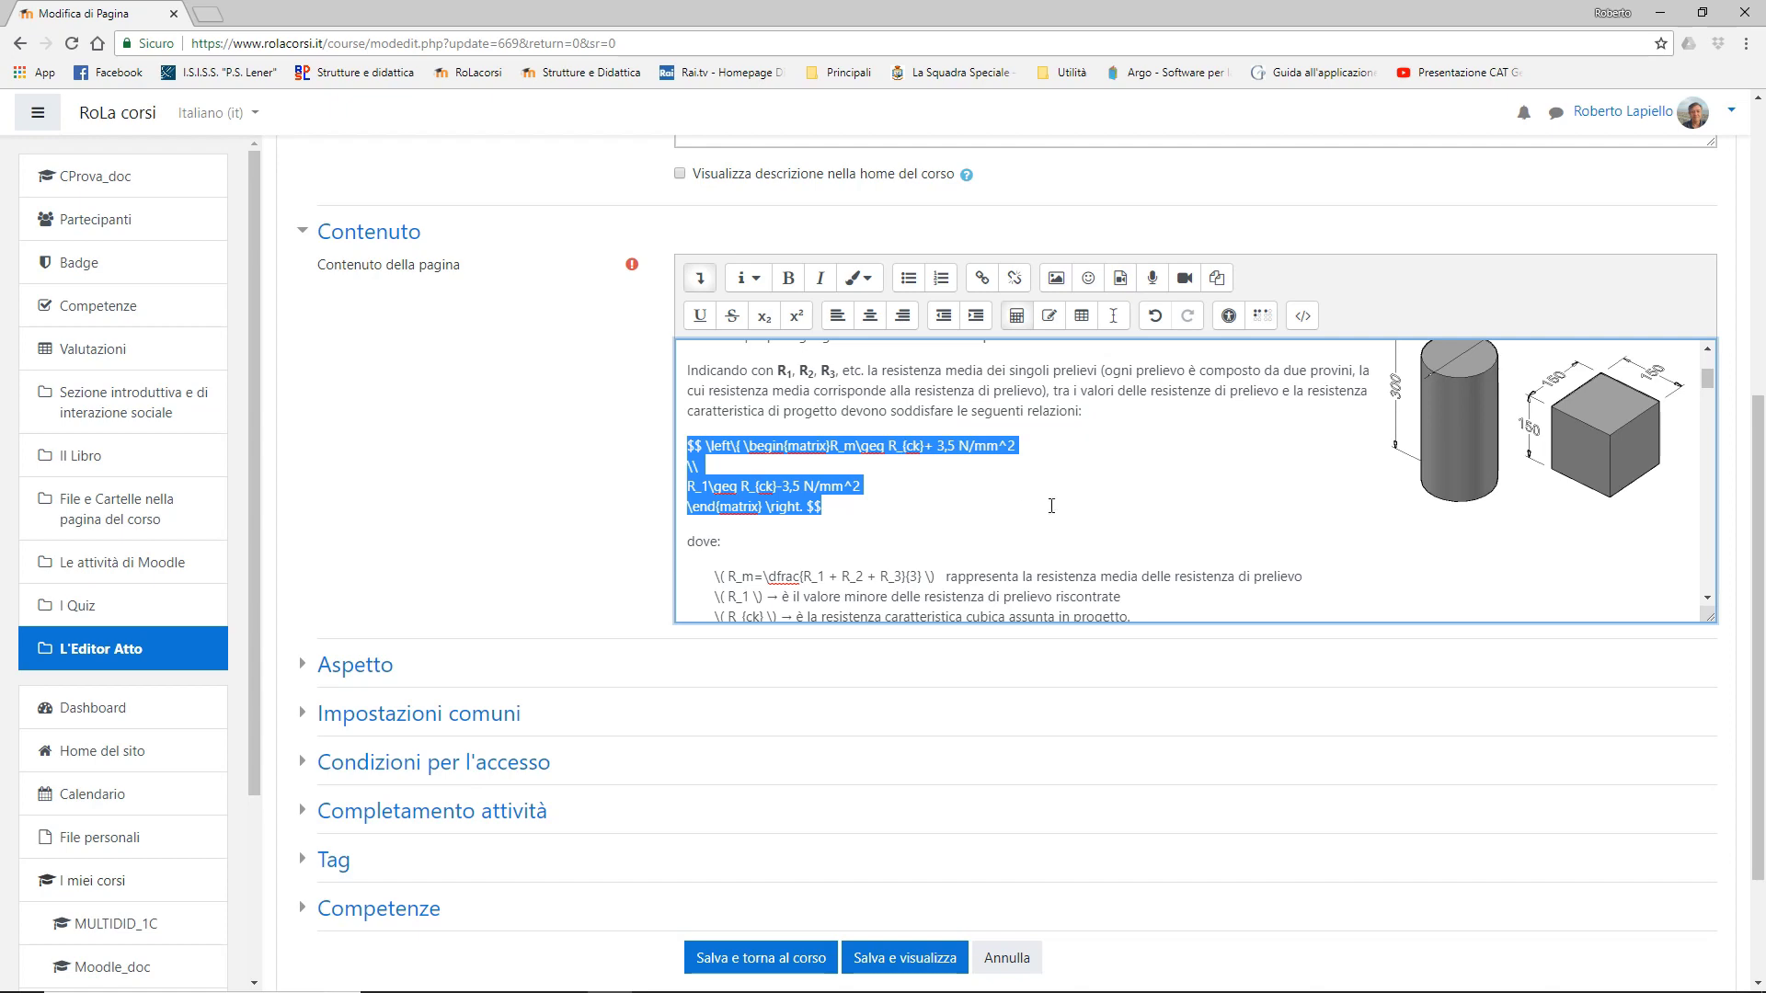
{"action": "left_click", "coordinate": [1016, 317]}
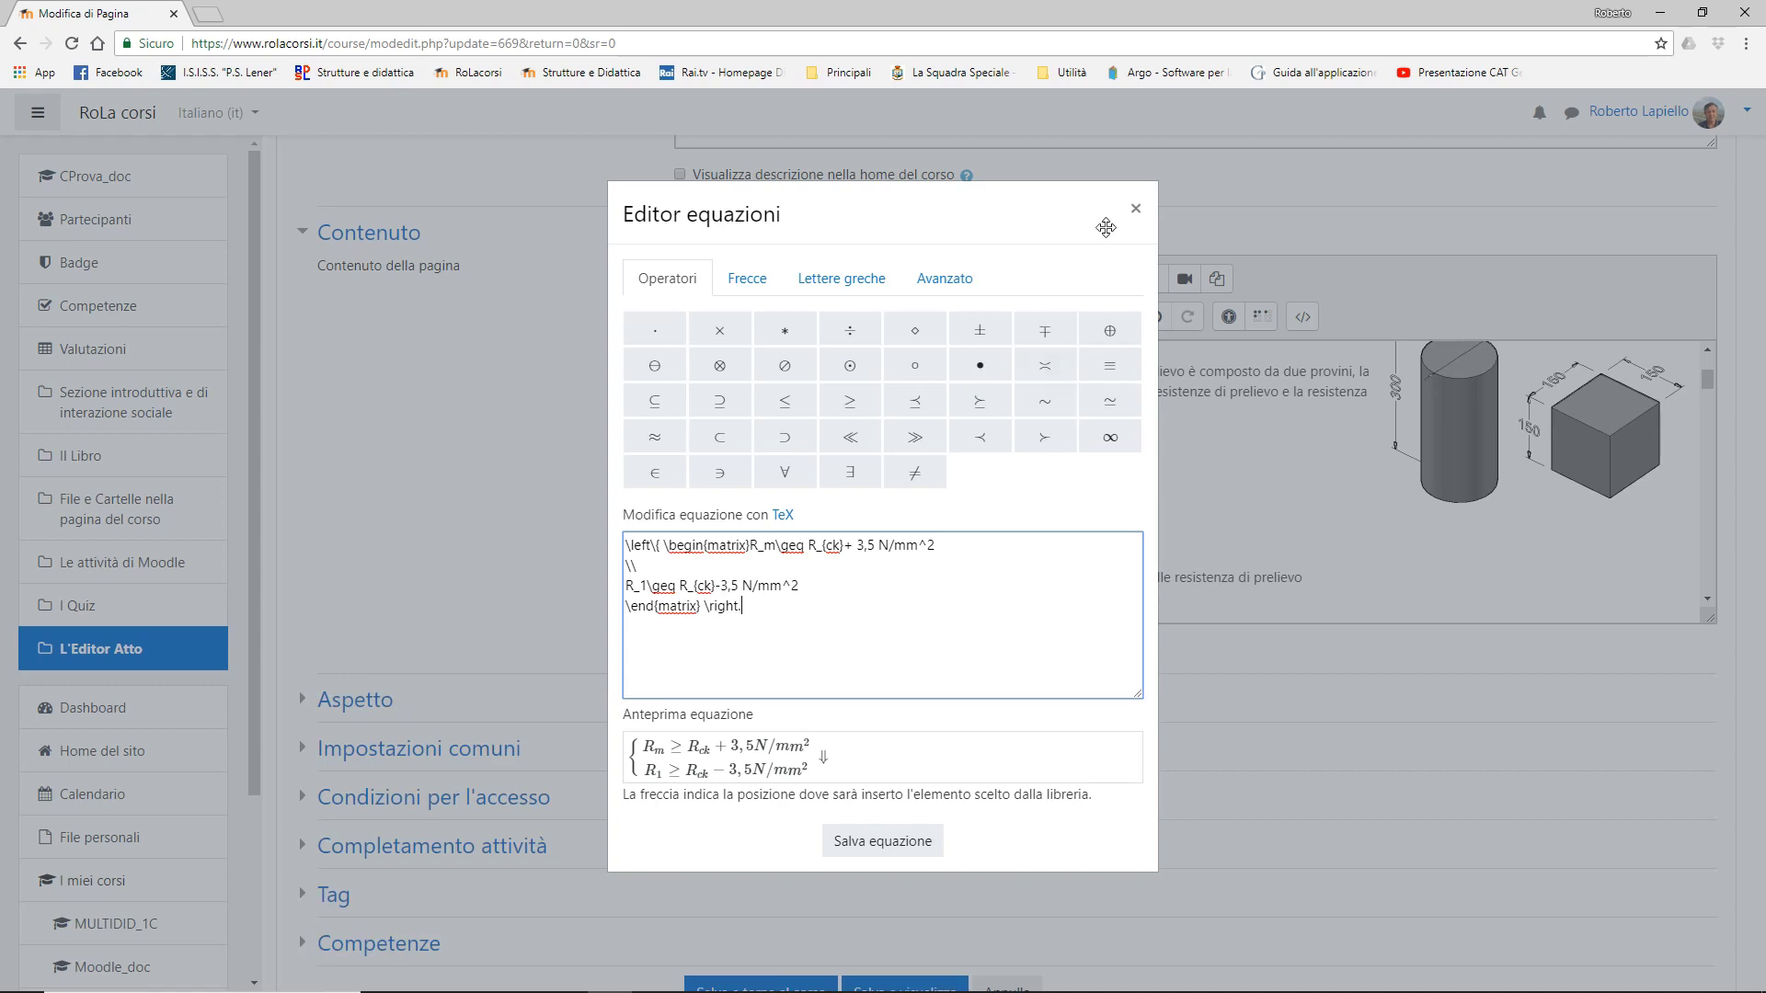
{"action": "left_click", "coordinate": [1137, 211]}
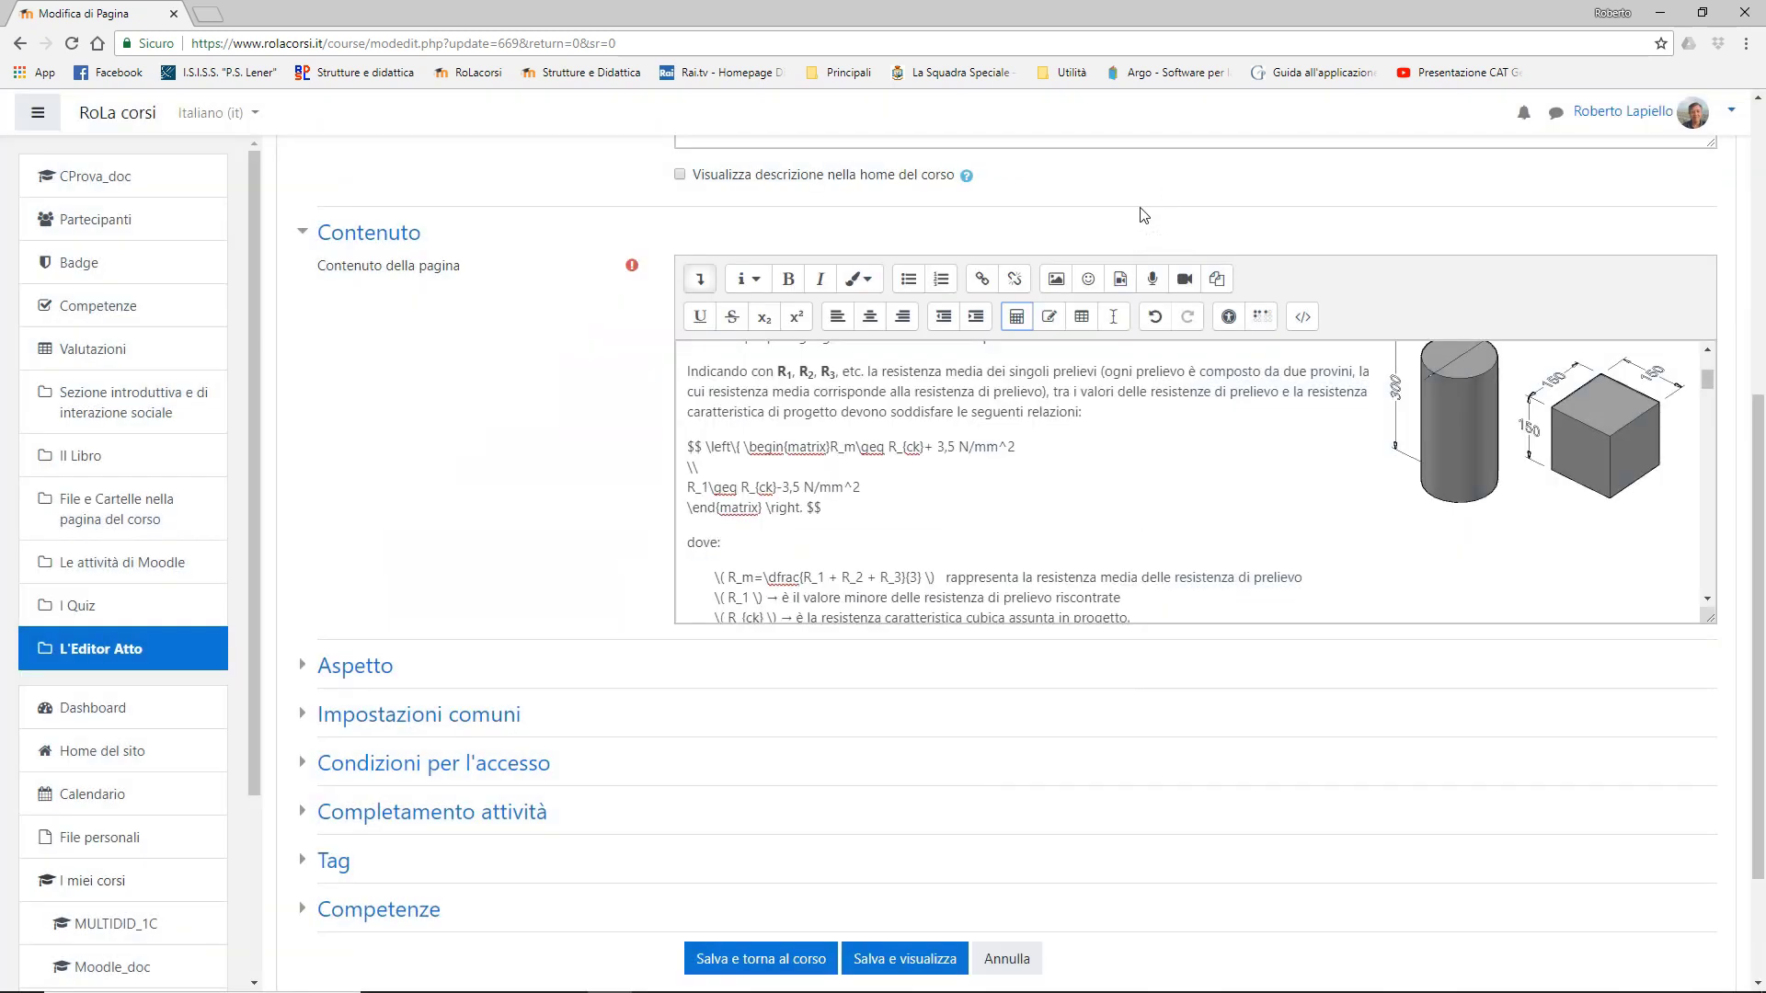
{"action": "left_click", "coordinate": [920, 495]}
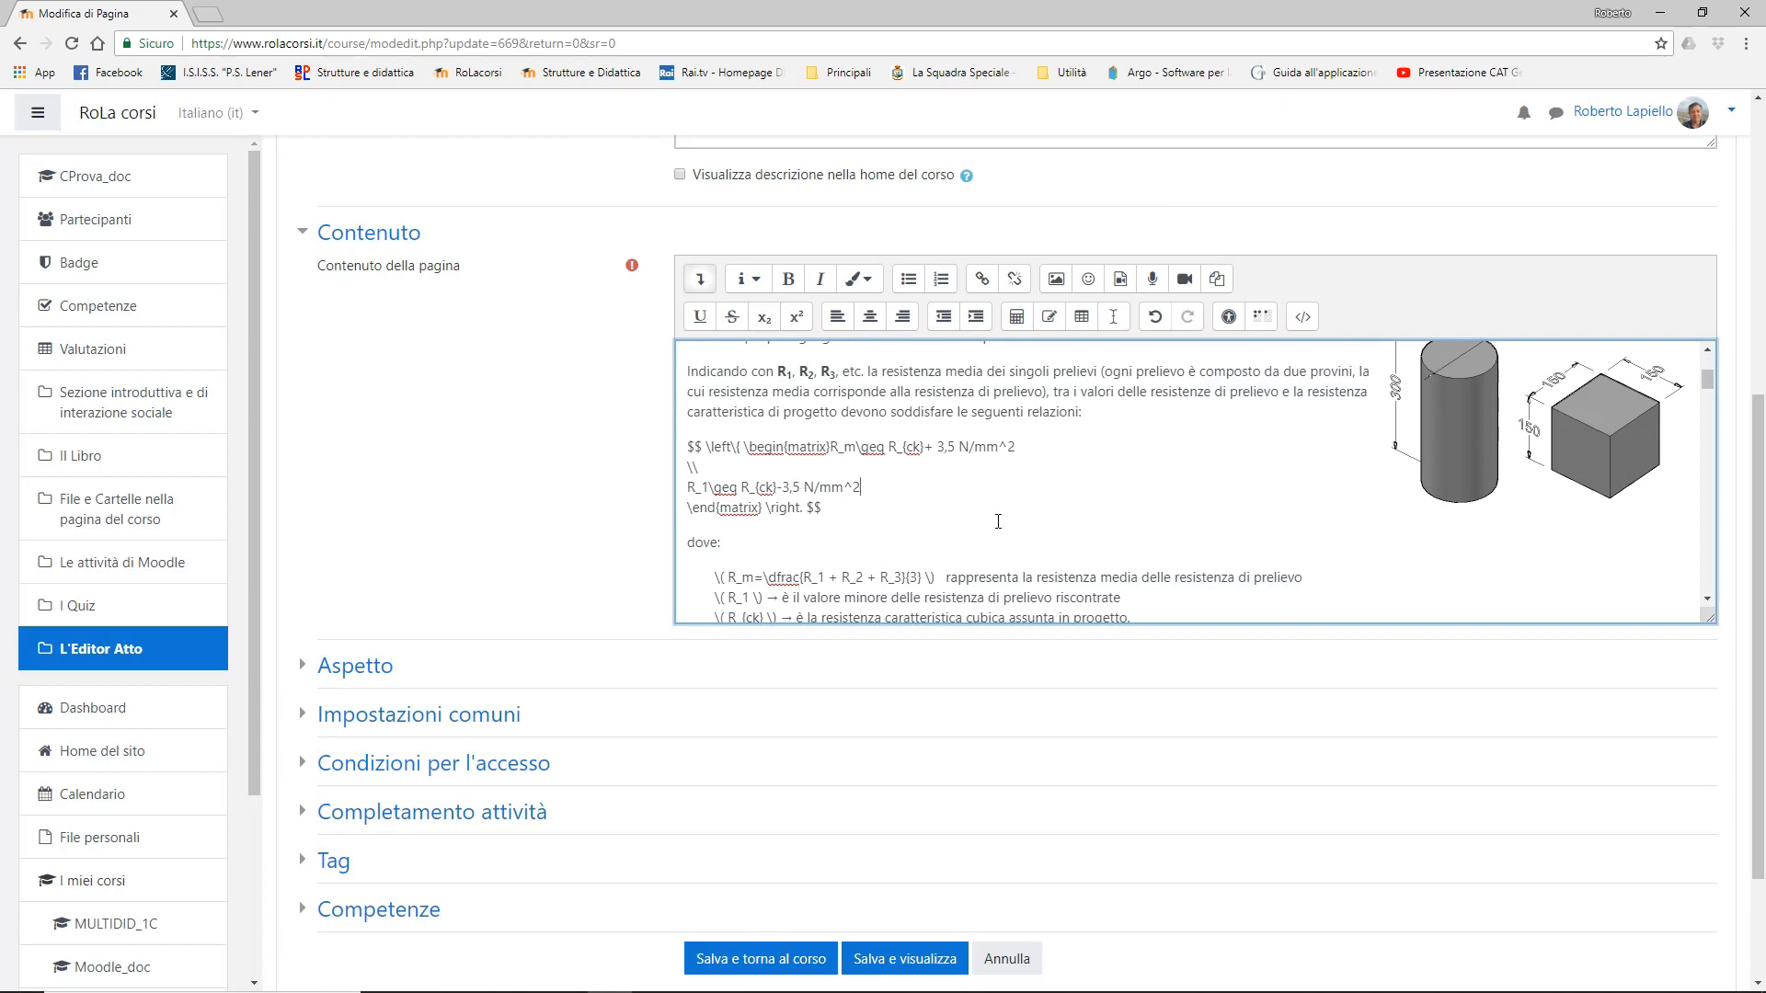
- Add the line "equazione di prov a" below the embedded YouTube video at the end of the page content, followed by a new line
{"action": "scroll", "coordinate": [936, 530], "scroll_direction": "down", "scroll_amount": 10}
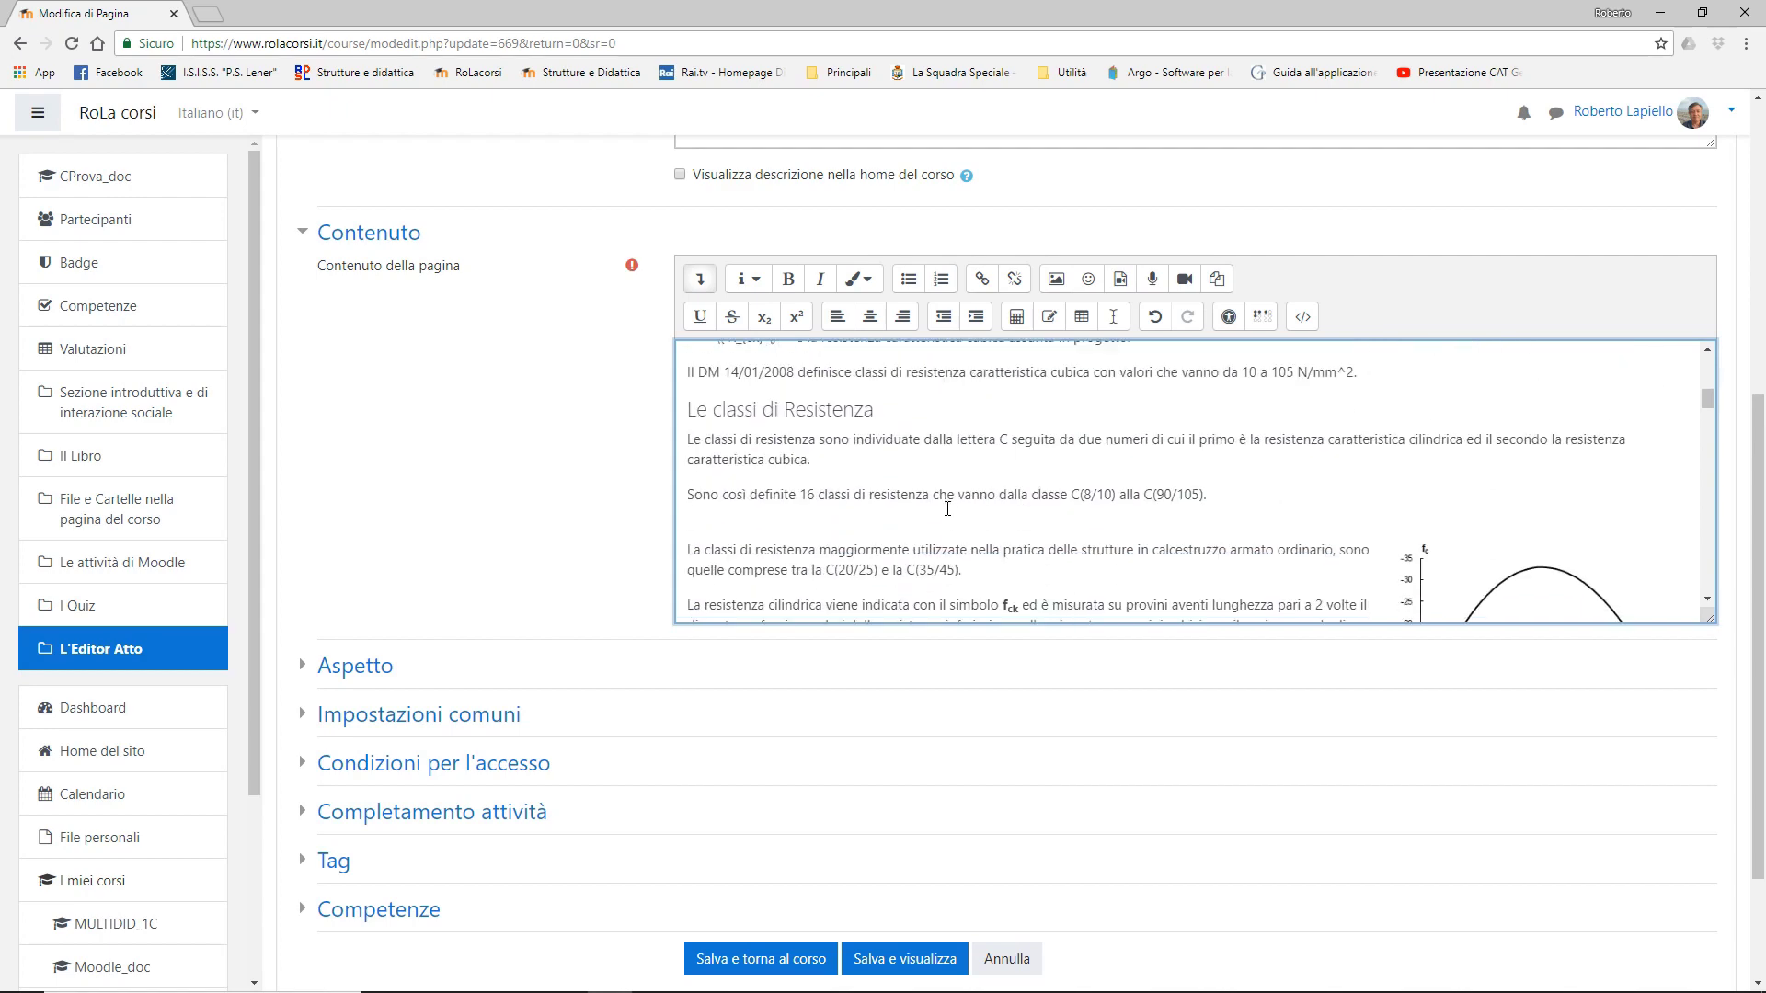
{"action": "scroll", "coordinate": [972, 523], "scroll_direction": "down", "scroll_amount": 12}
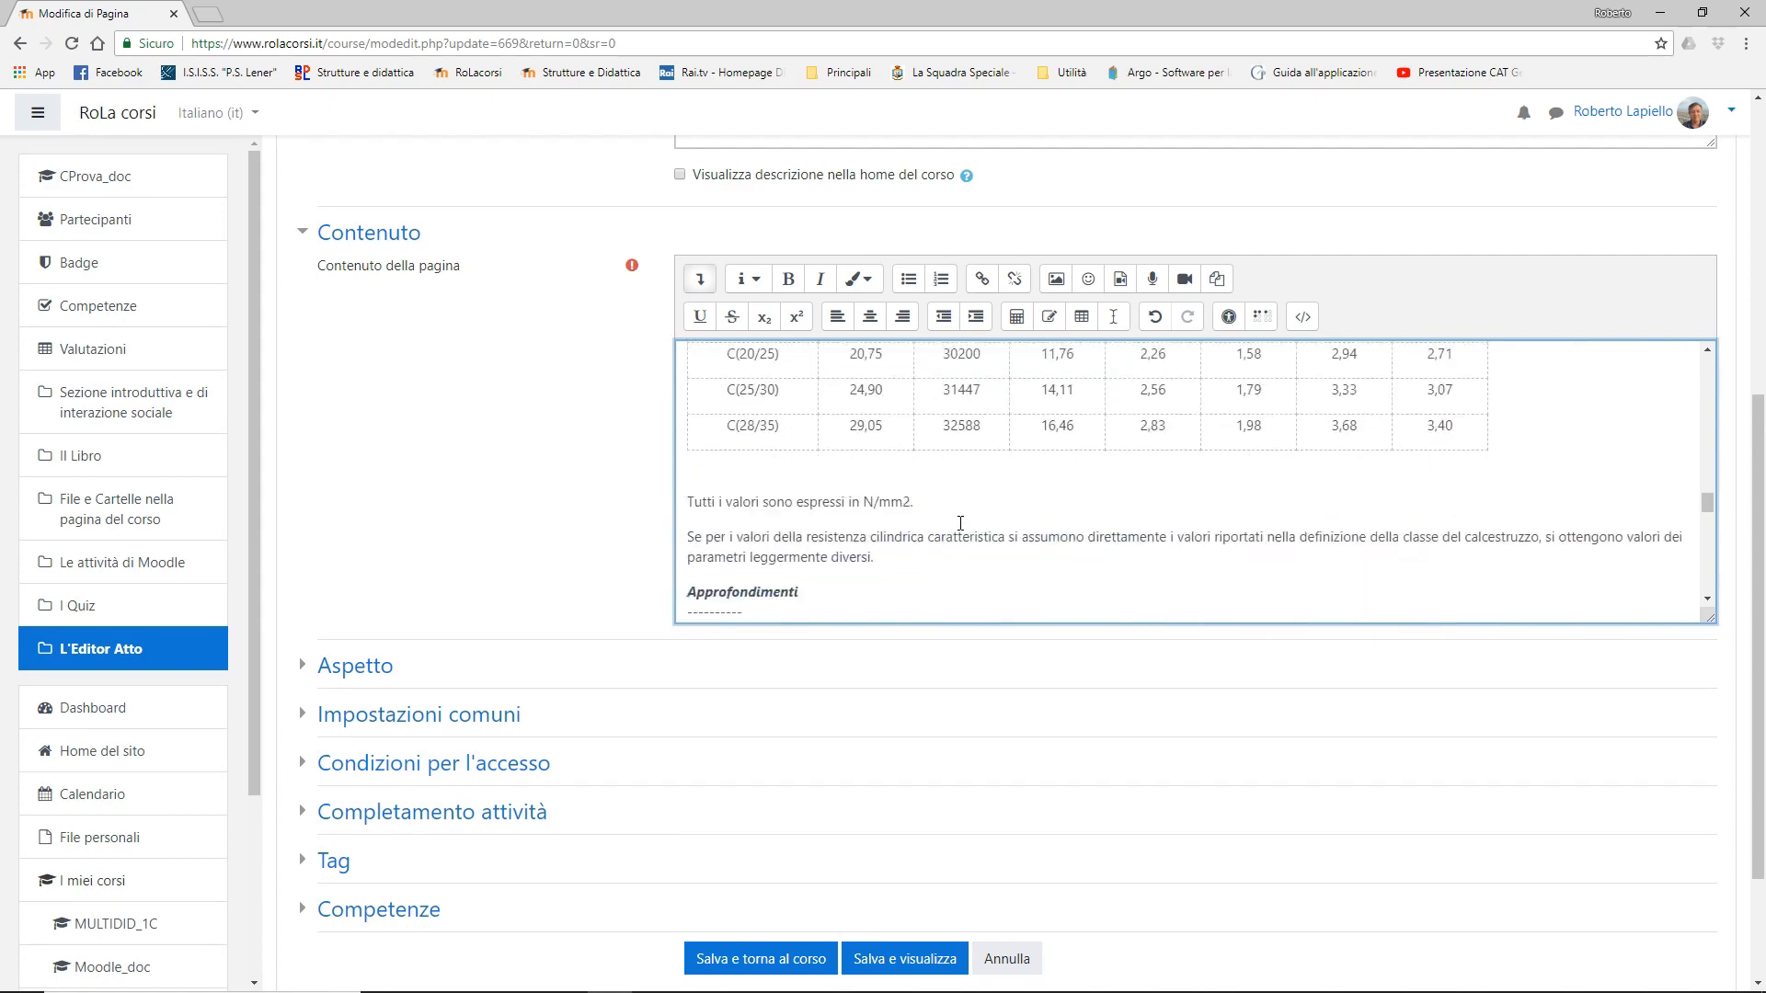
{"action": "scroll", "coordinate": [995, 527], "scroll_direction": "down", "scroll_amount": 3}
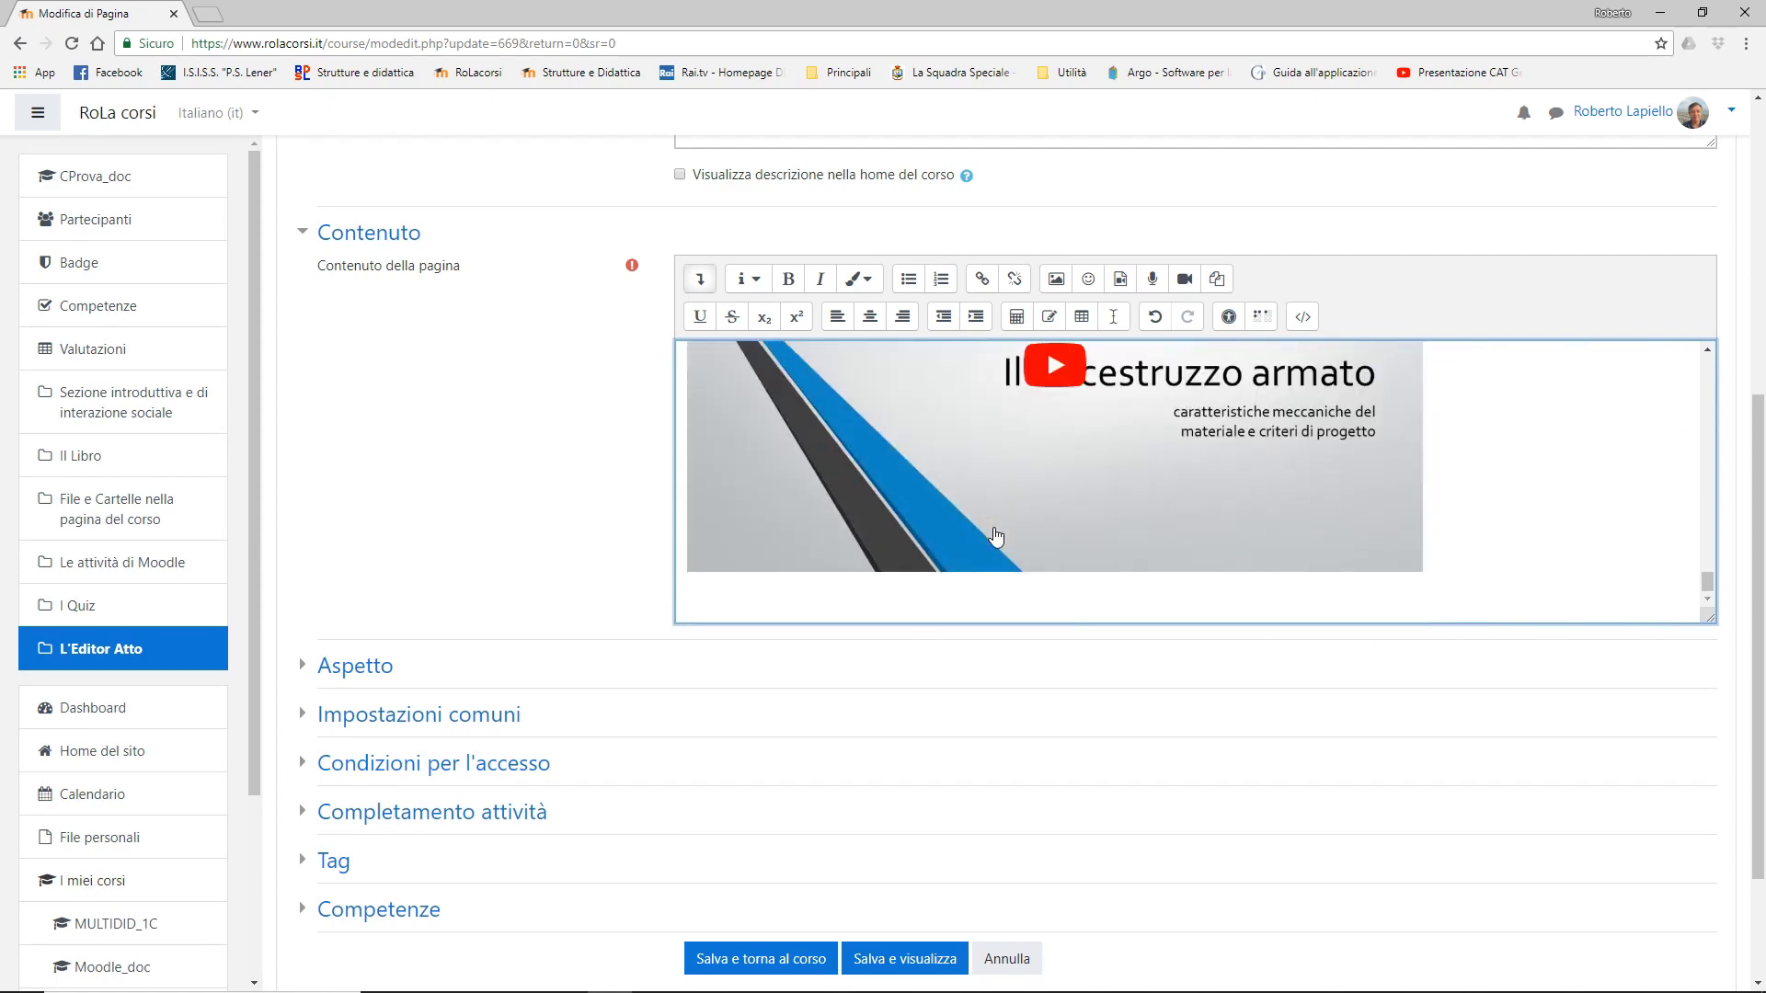
{"action": "left_click", "coordinate": [722, 612]}
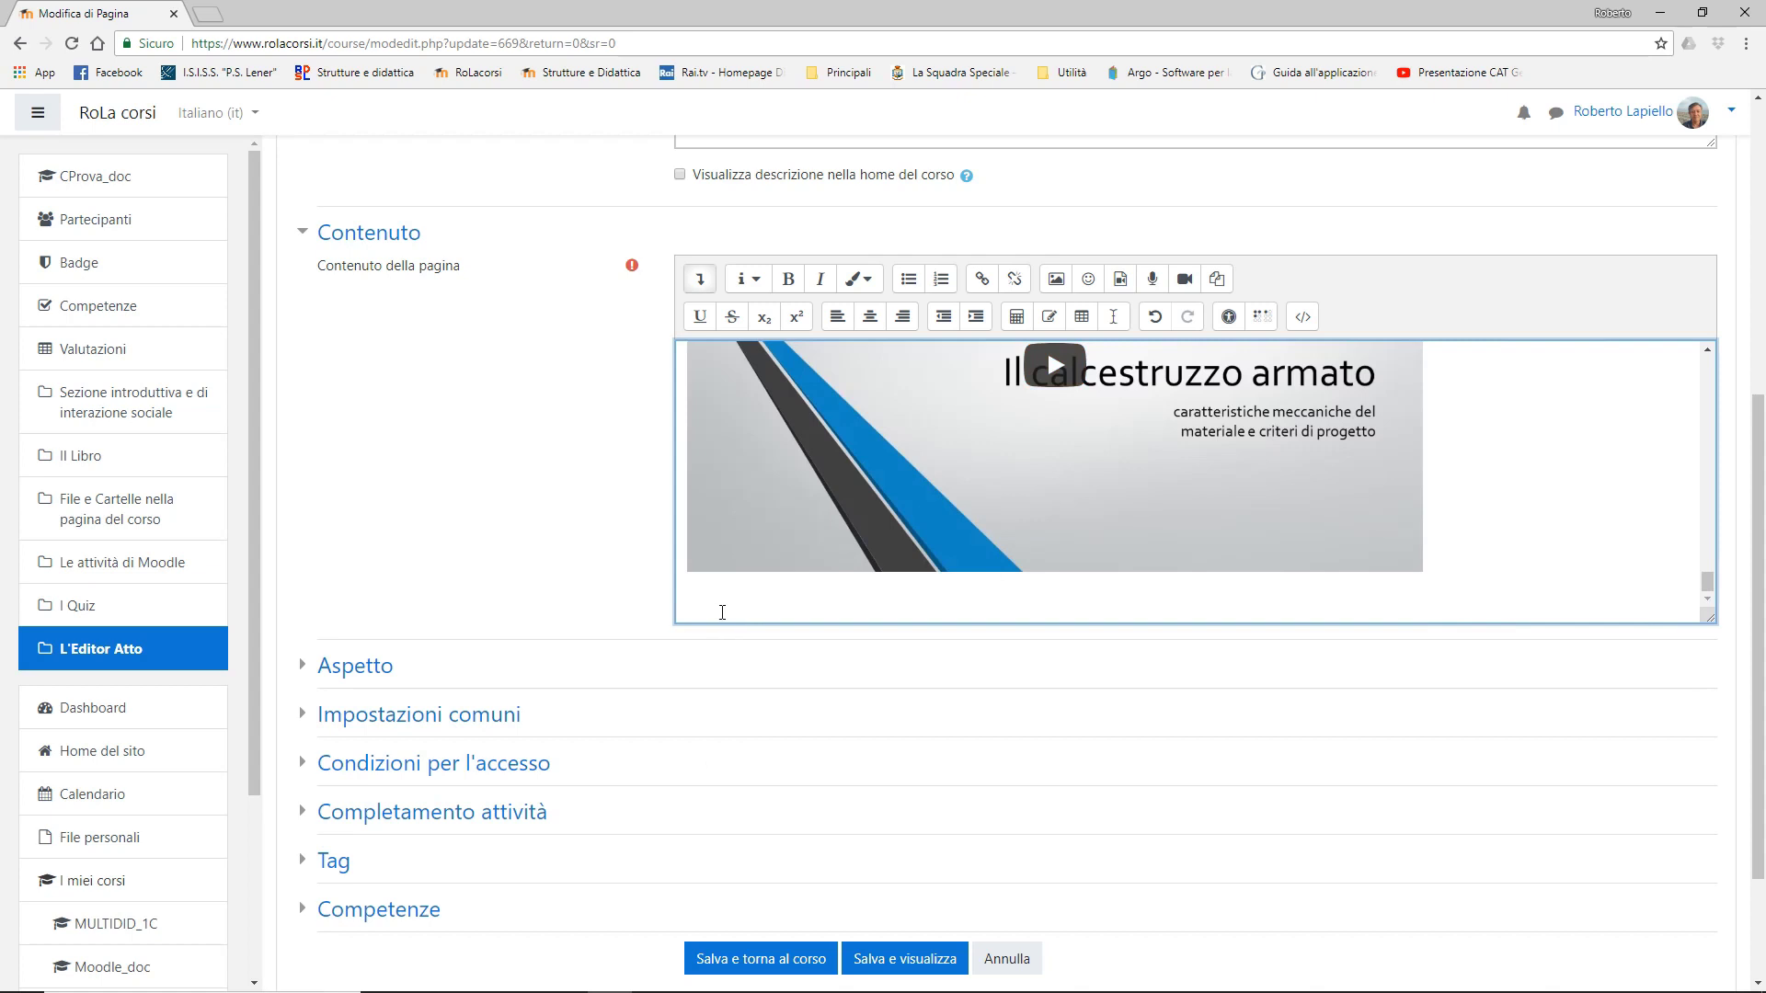
{"action": "type", "text": "equazione di prov a"}
{"action": "key", "text": "Return"}
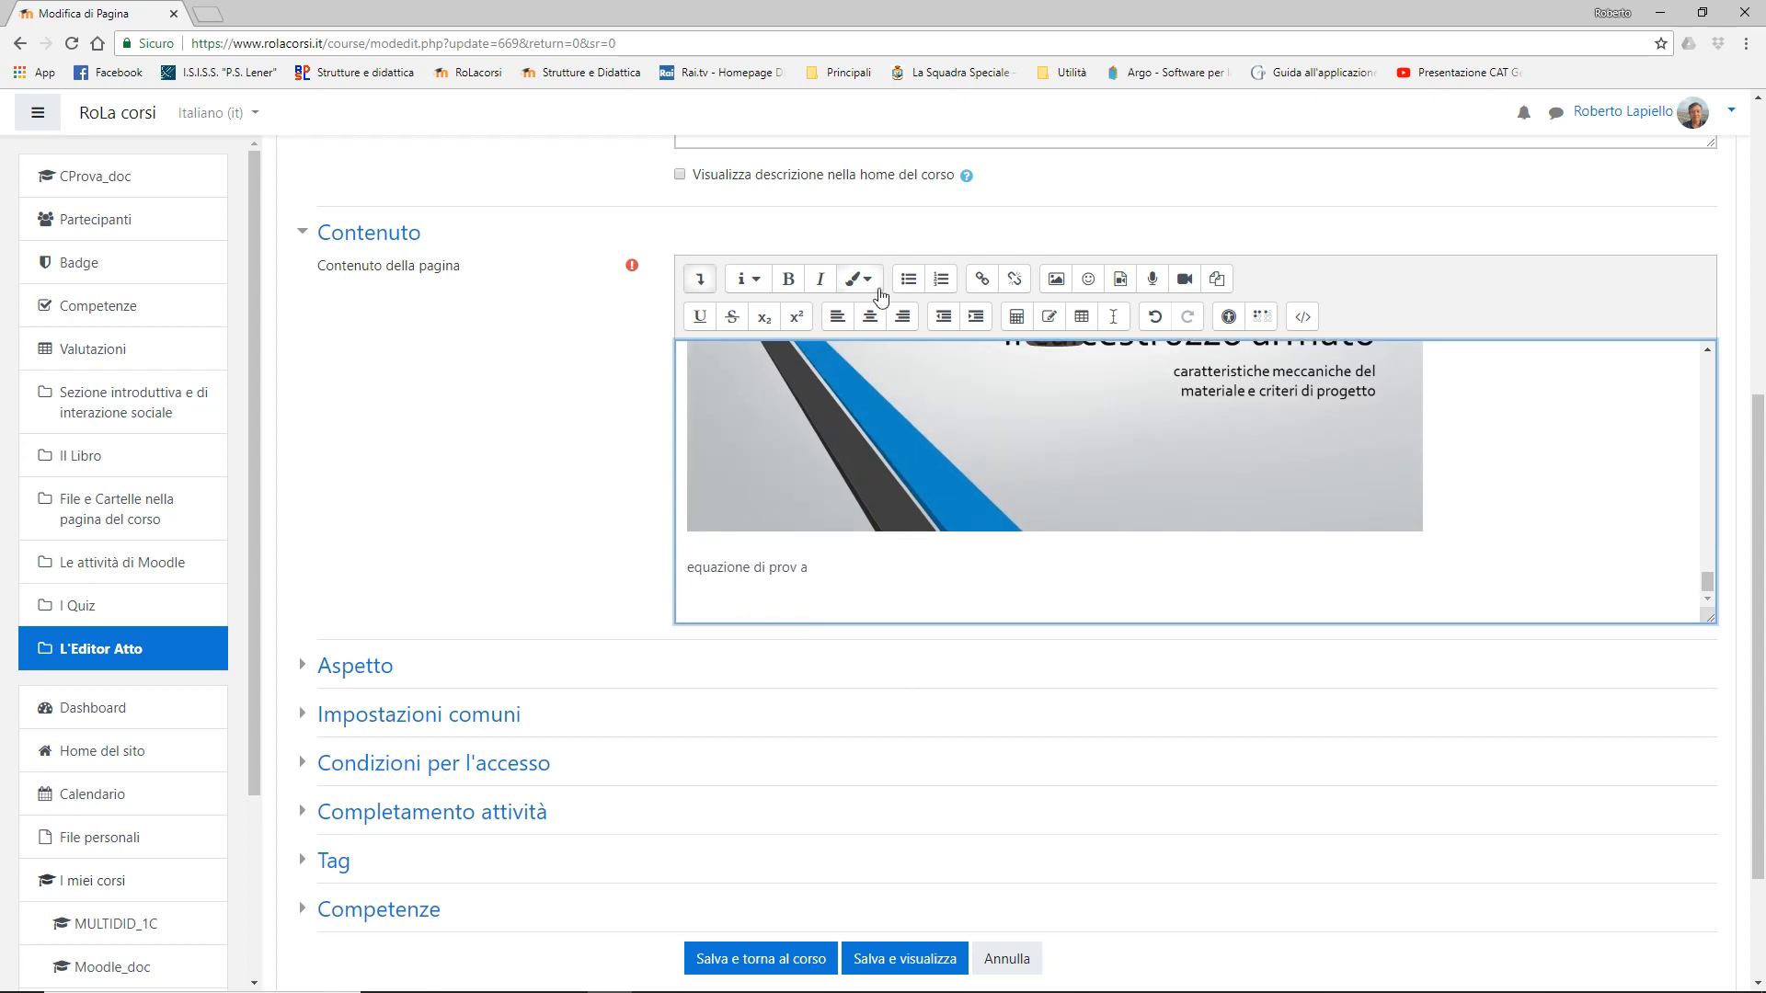
- Start a new equation on the empty line with "x=" followed by the fraction template \frac{a}{b+c}
{"action": "left_click", "coordinate": [1018, 317]}
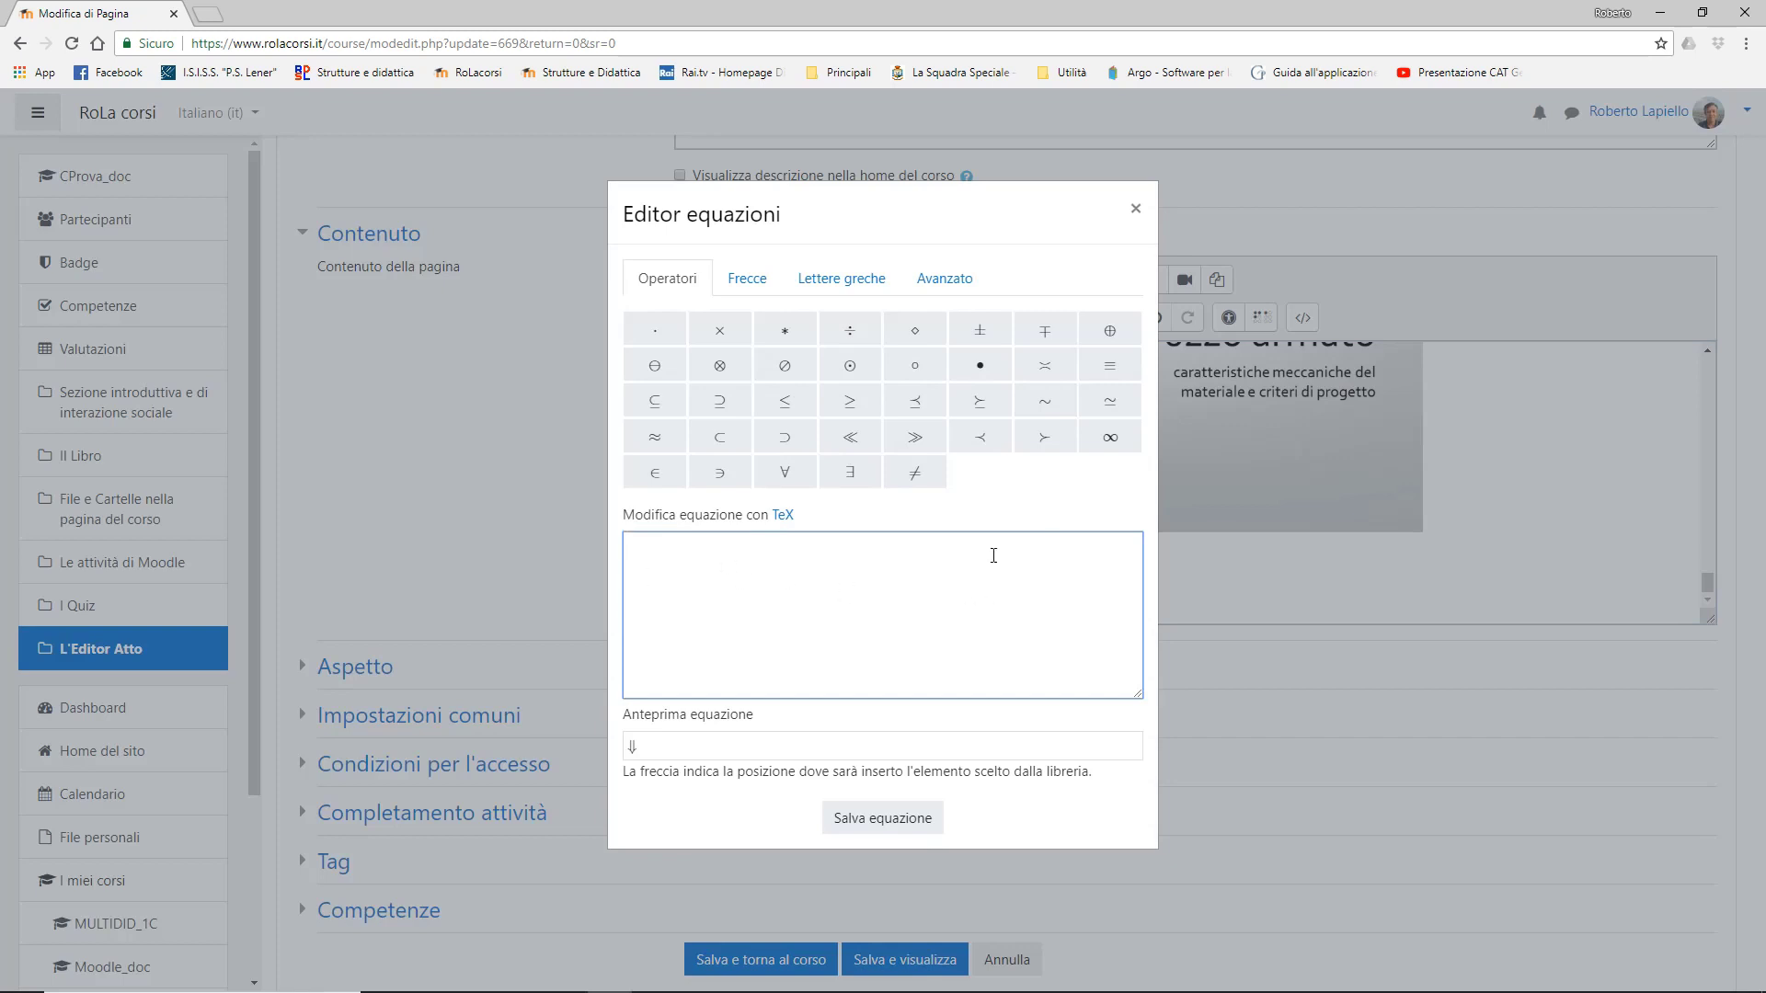
{"action": "type", "text": "x="}
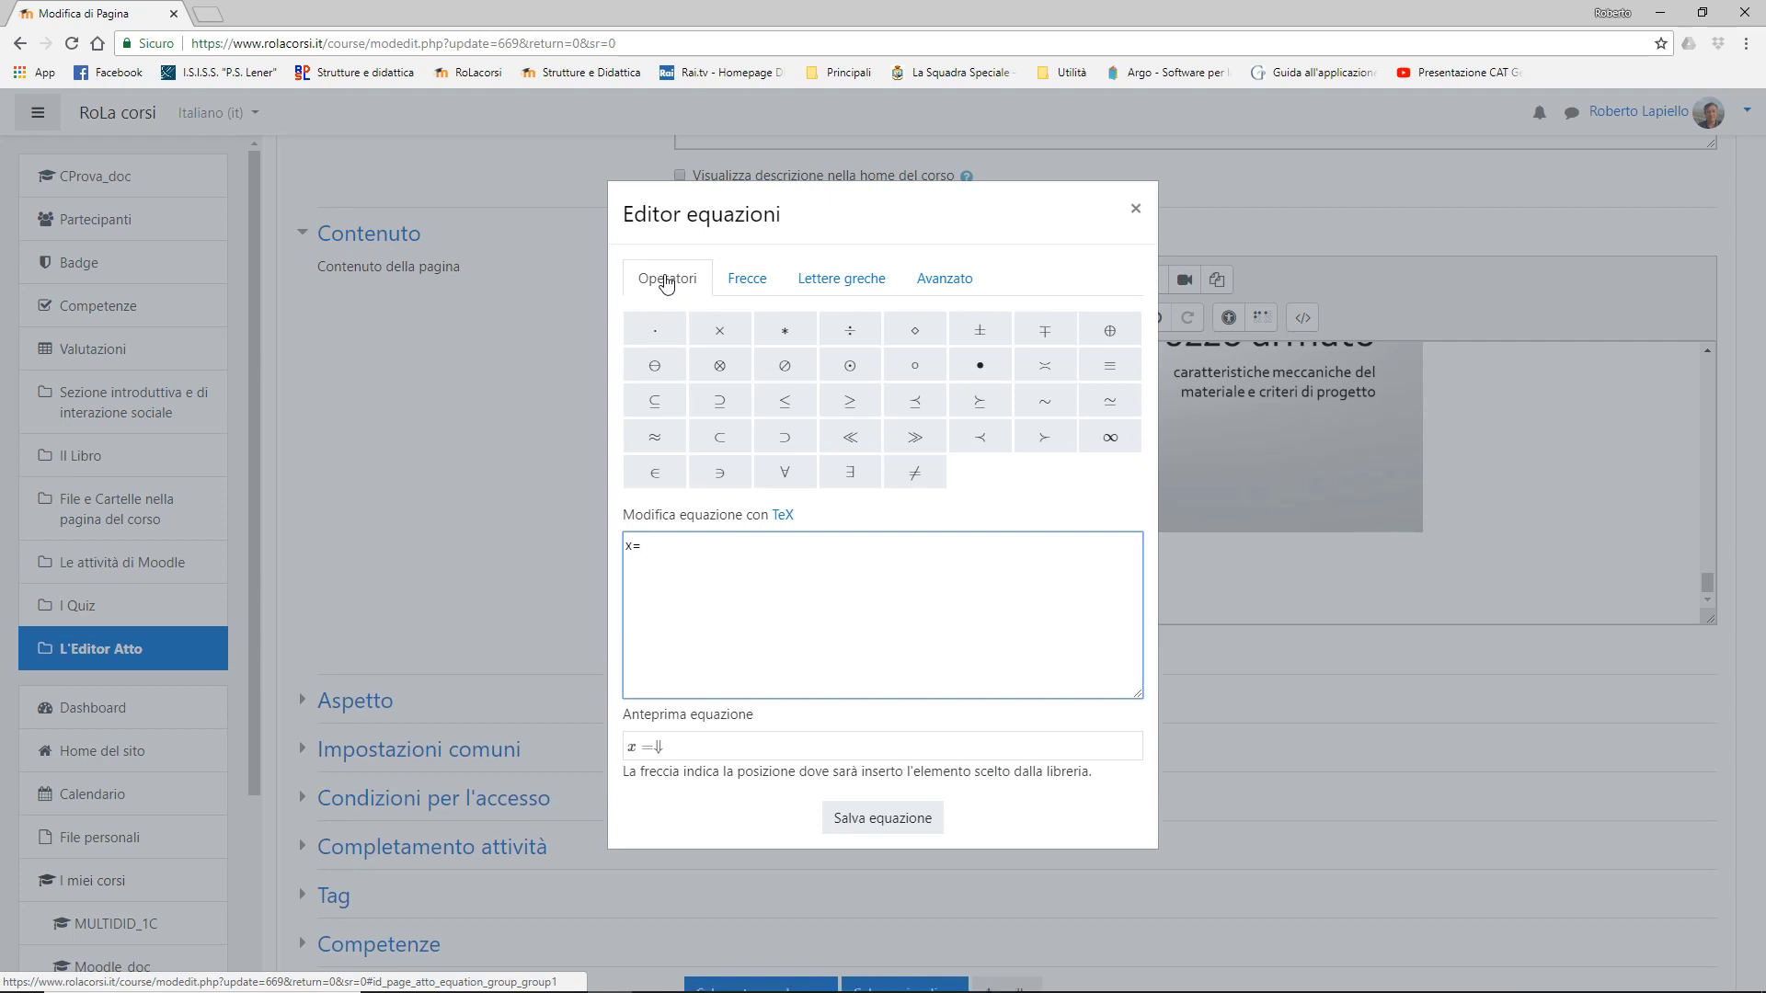
{"action": "left_click", "coordinate": [747, 280]}
{"action": "left_click", "coordinate": [856, 284]}
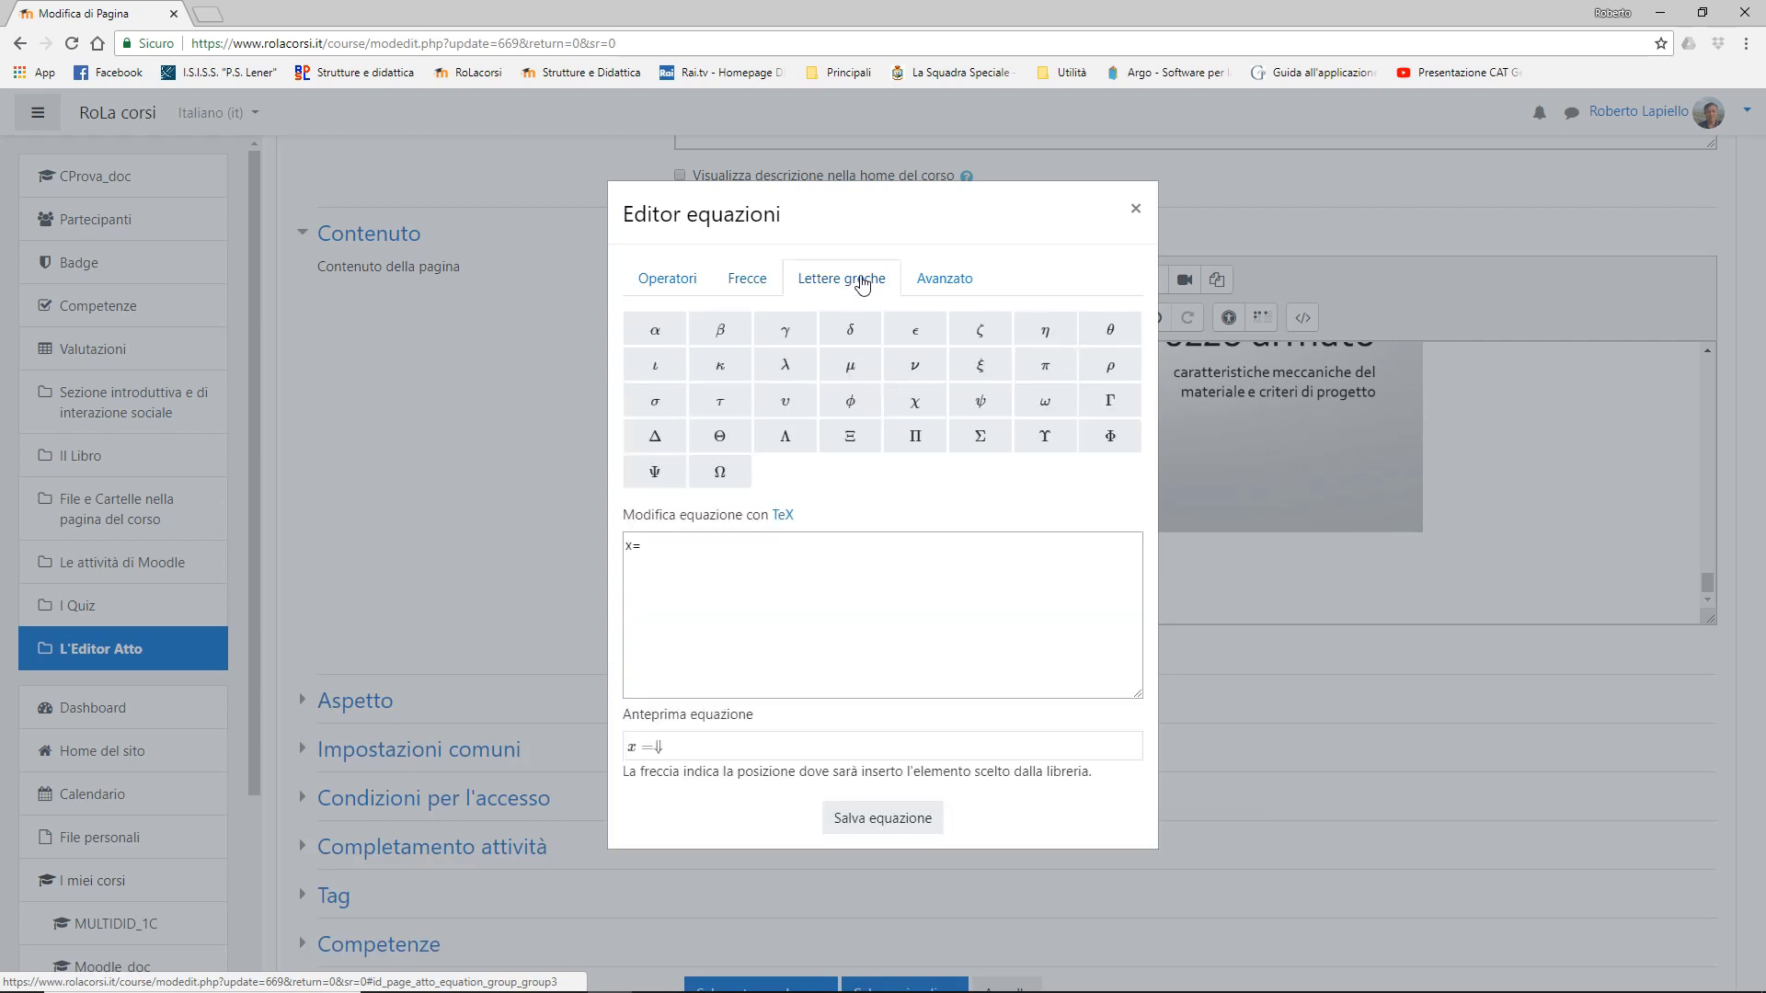
{"action": "left_click", "coordinate": [946, 287]}
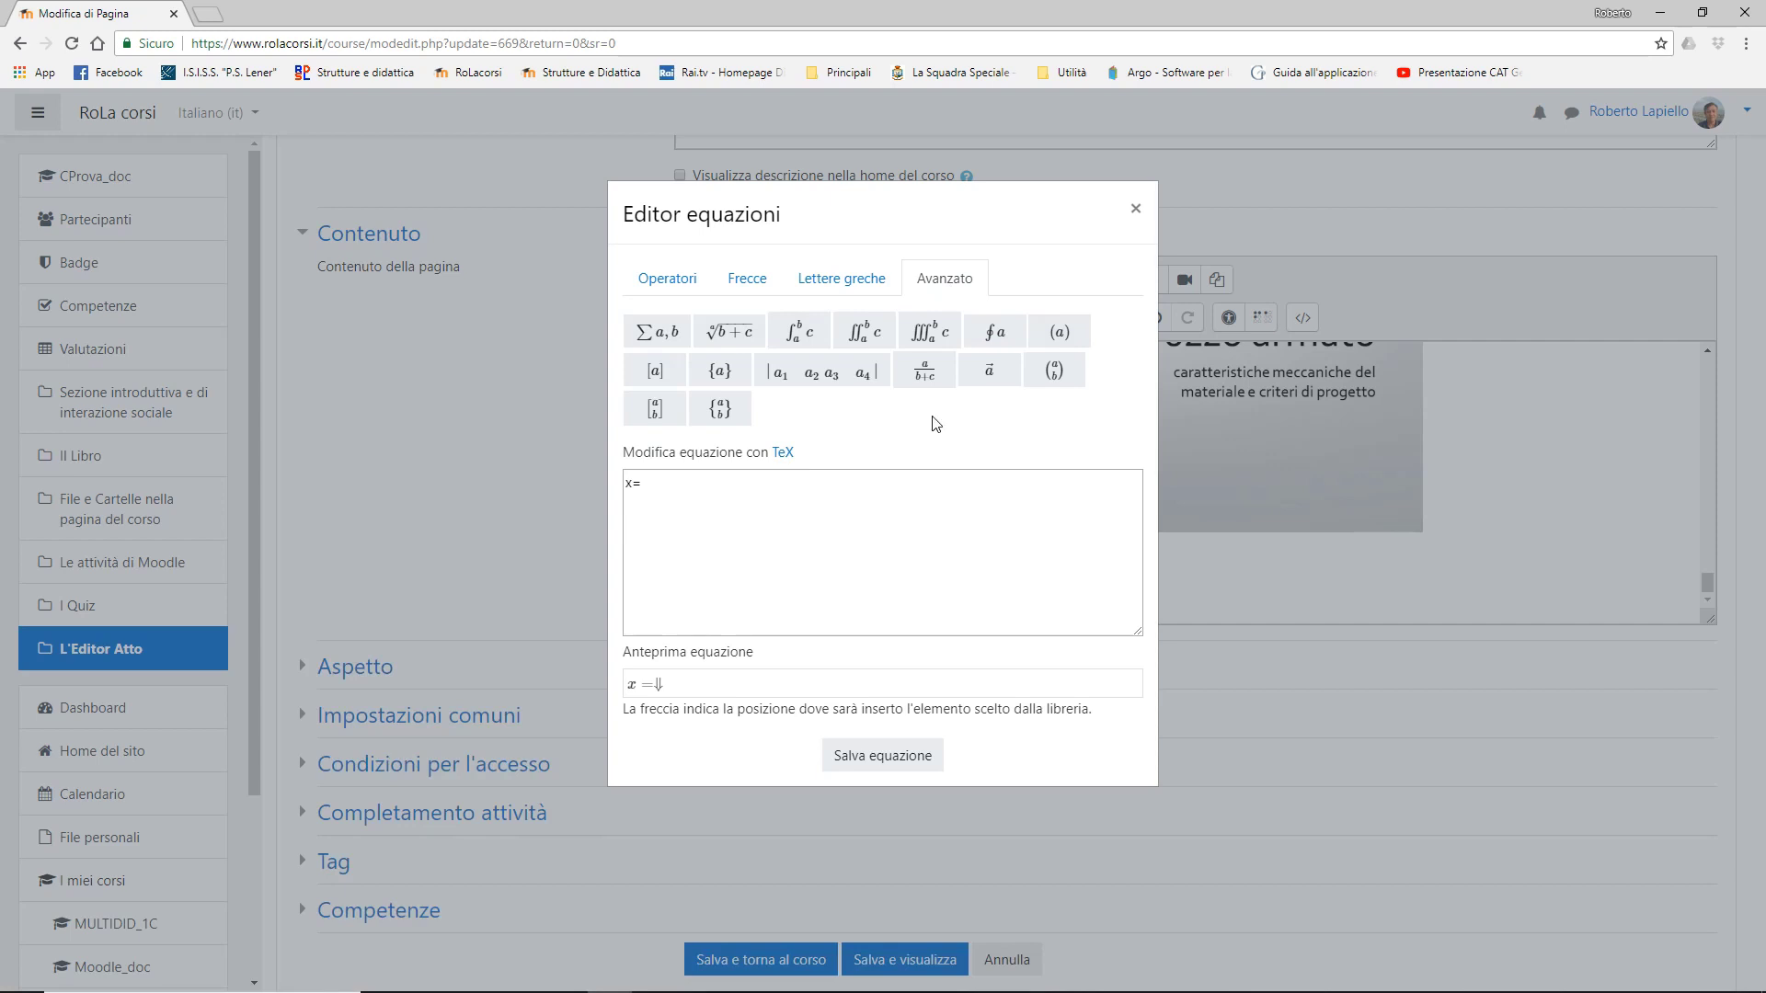
{"action": "left_click", "coordinate": [931, 369]}
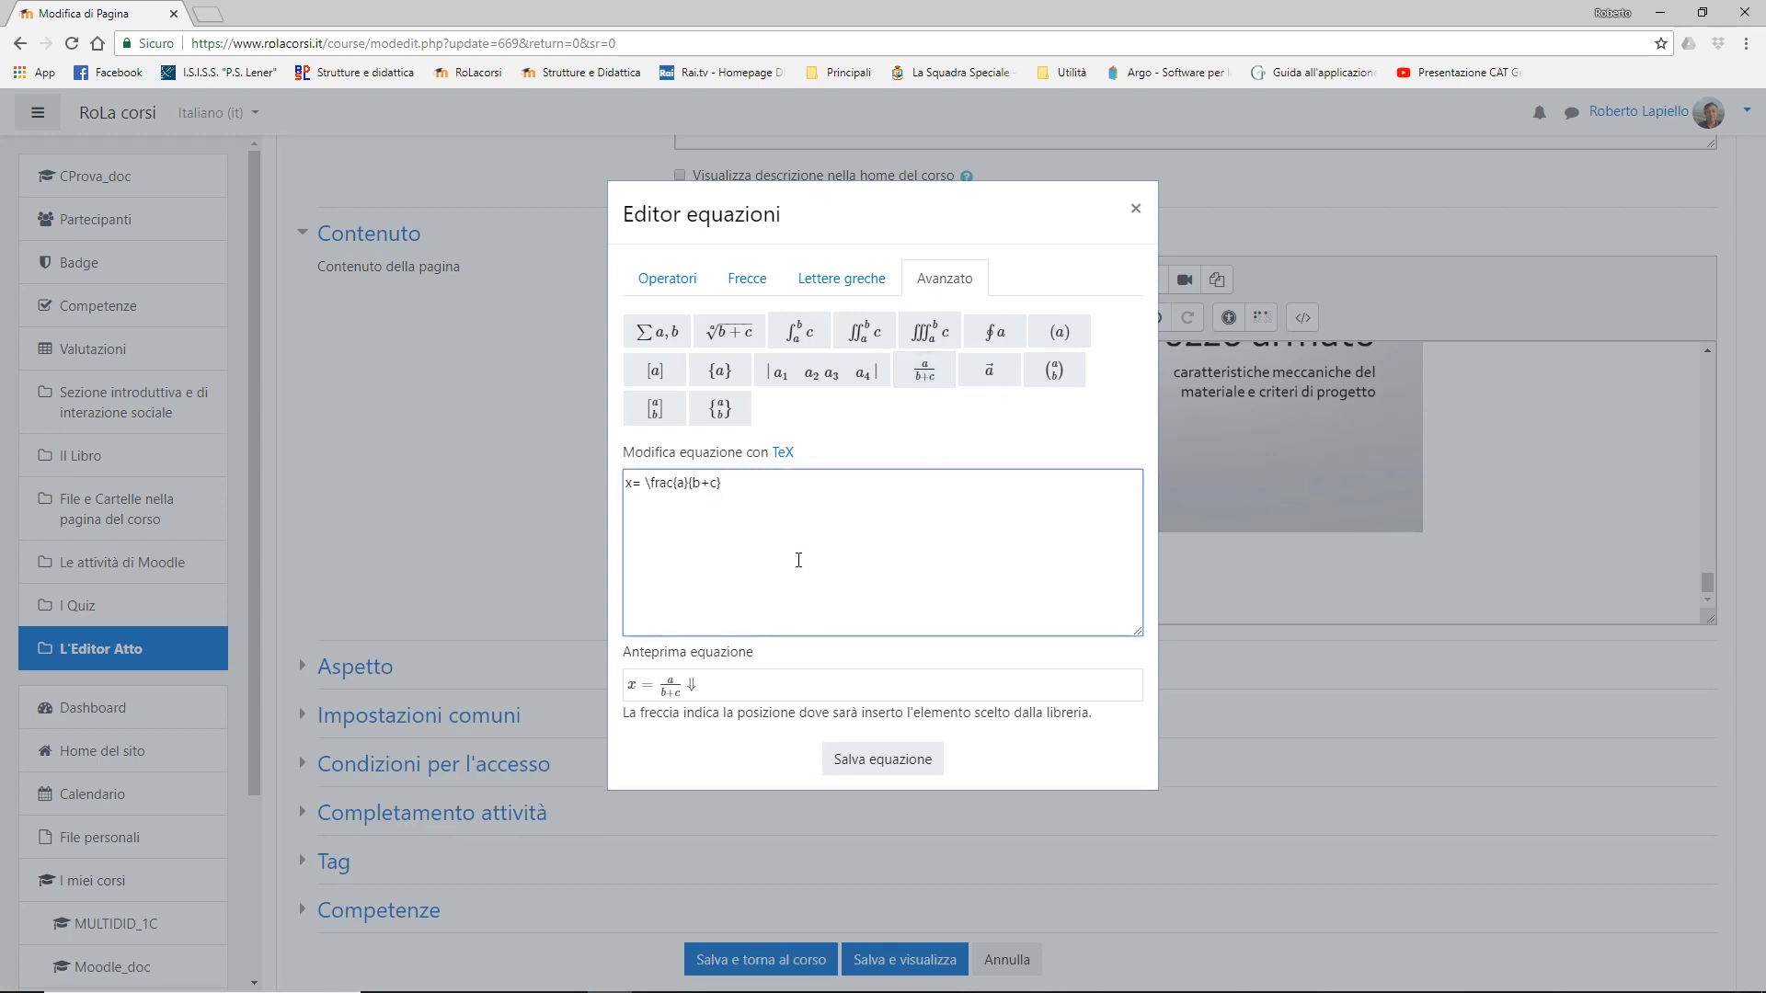
- Replace the fraction's numerator with -b followed by the plus-minus operator \pm
{"action": "double_click", "coordinate": [680, 484]}
{"action": "left_click", "coordinate": [681, 484]}
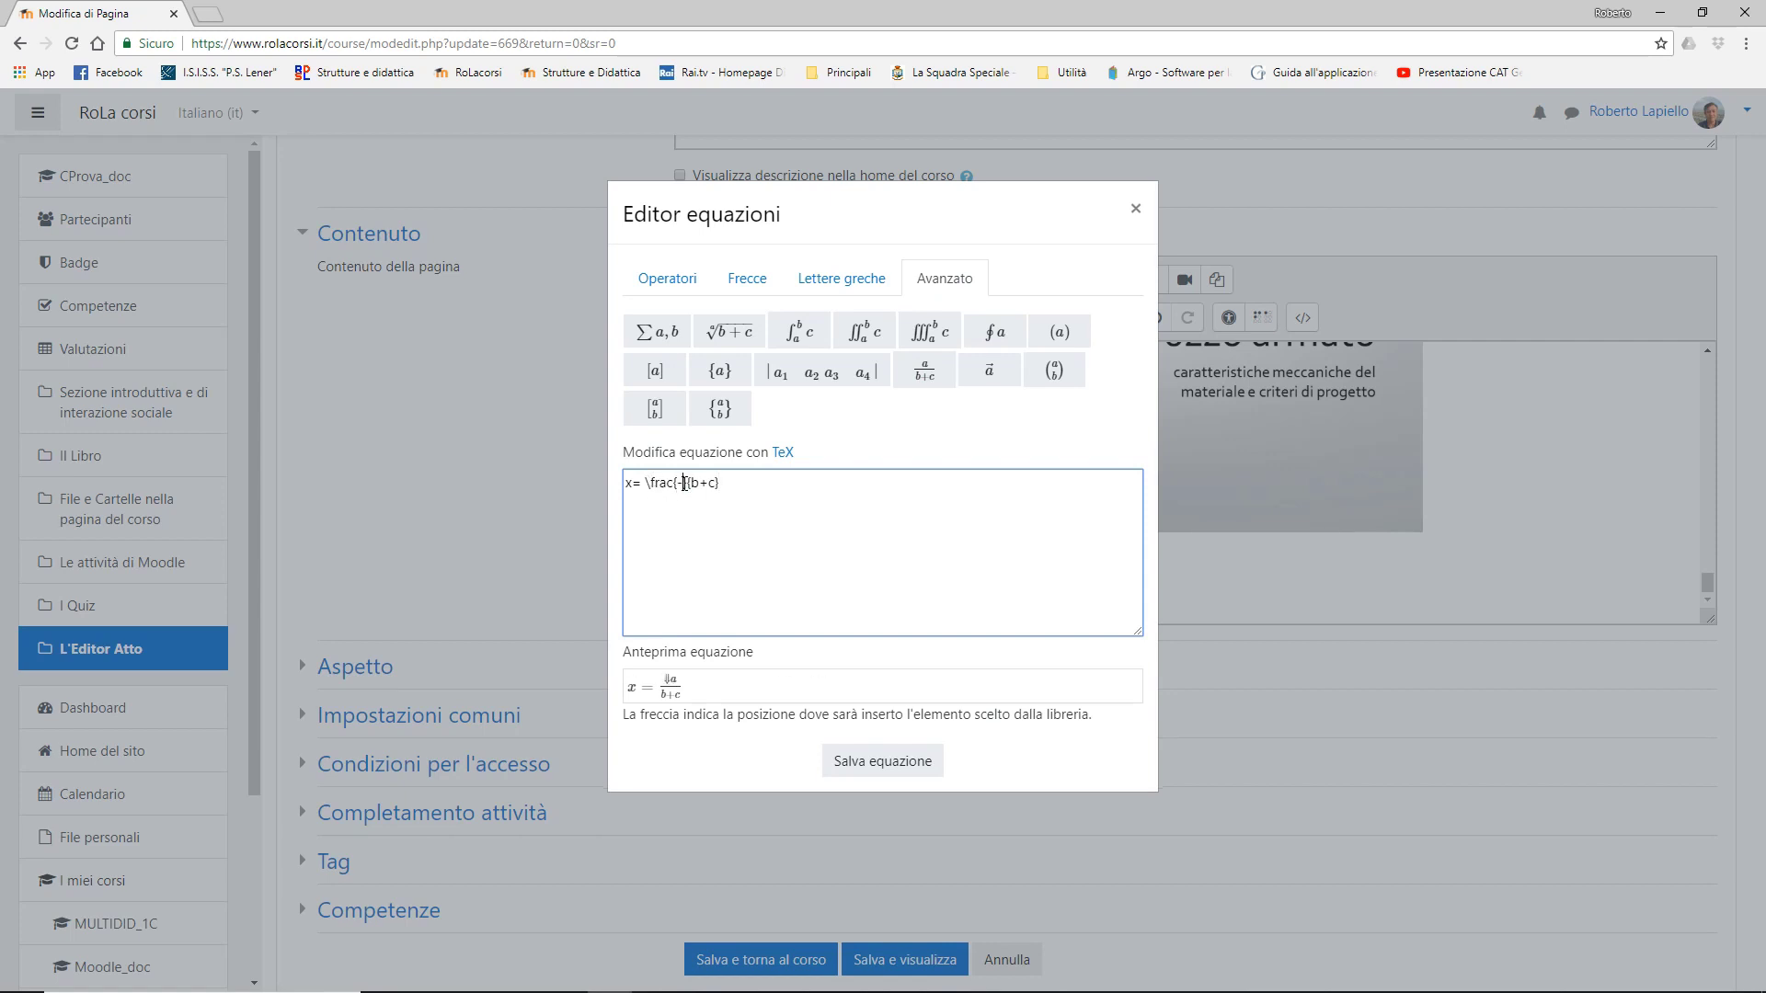
{"action": "type", "text": "-"}
{"action": "left_click", "coordinate": [669, 281]}
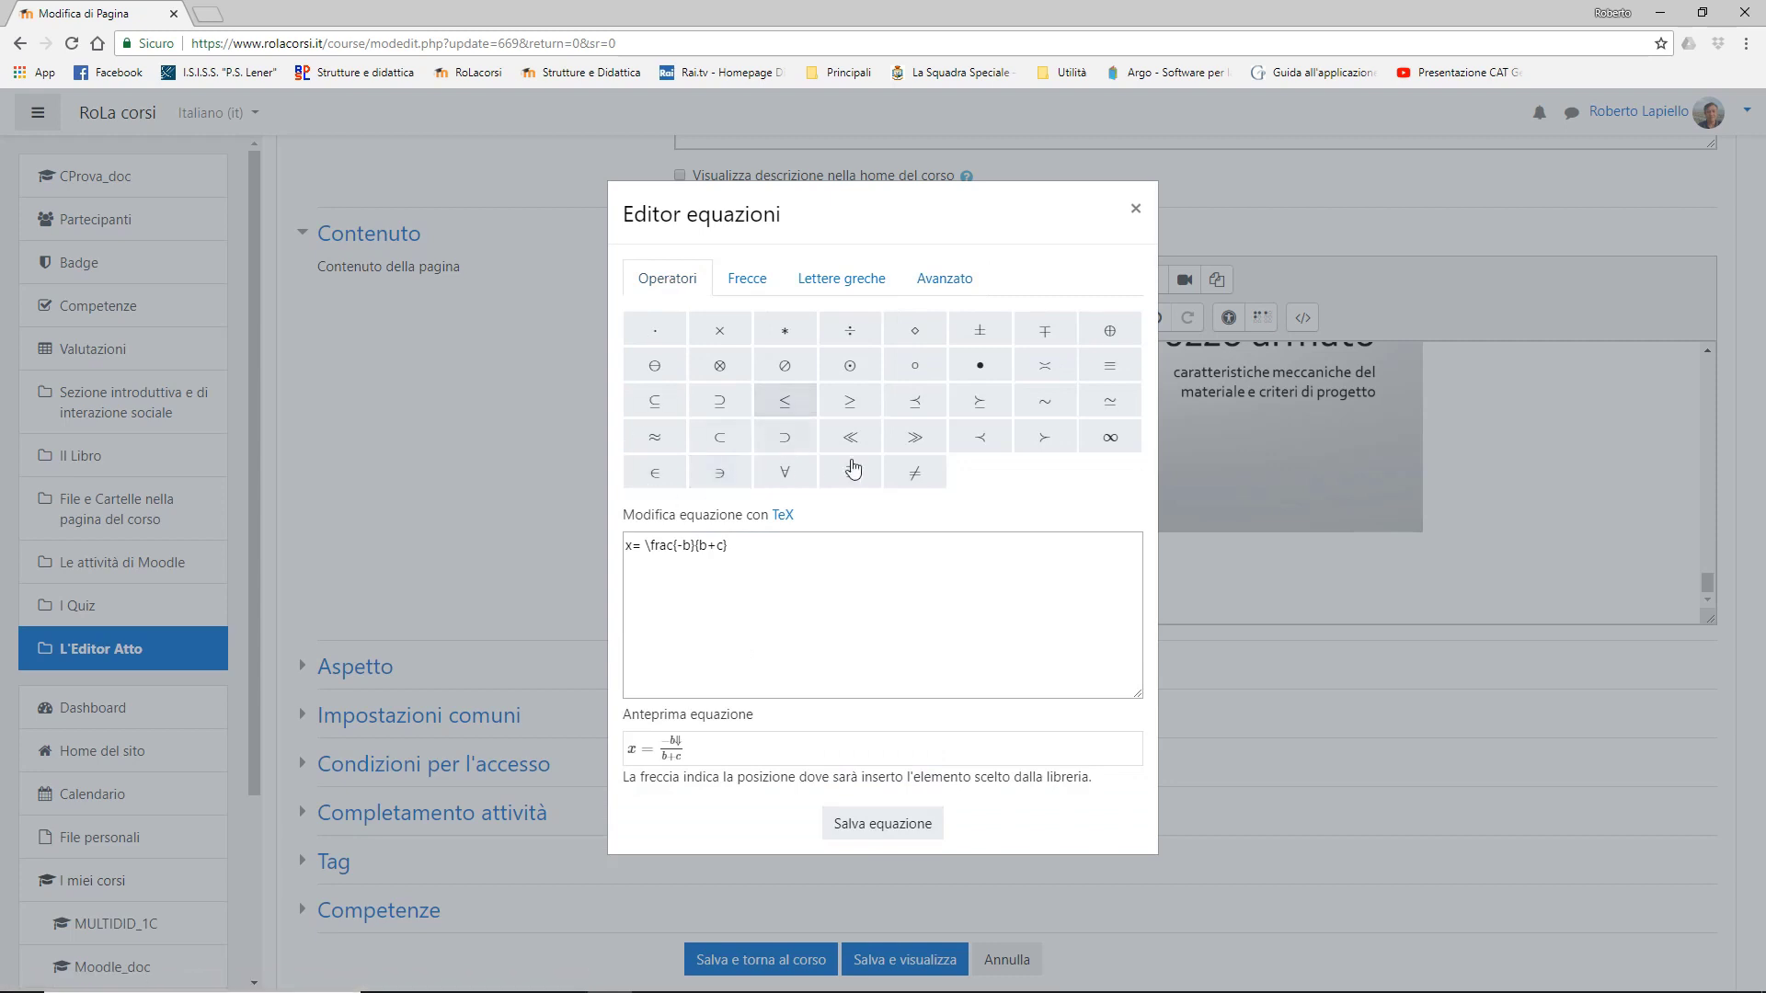
{"action": "left_click", "coordinate": [980, 331]}
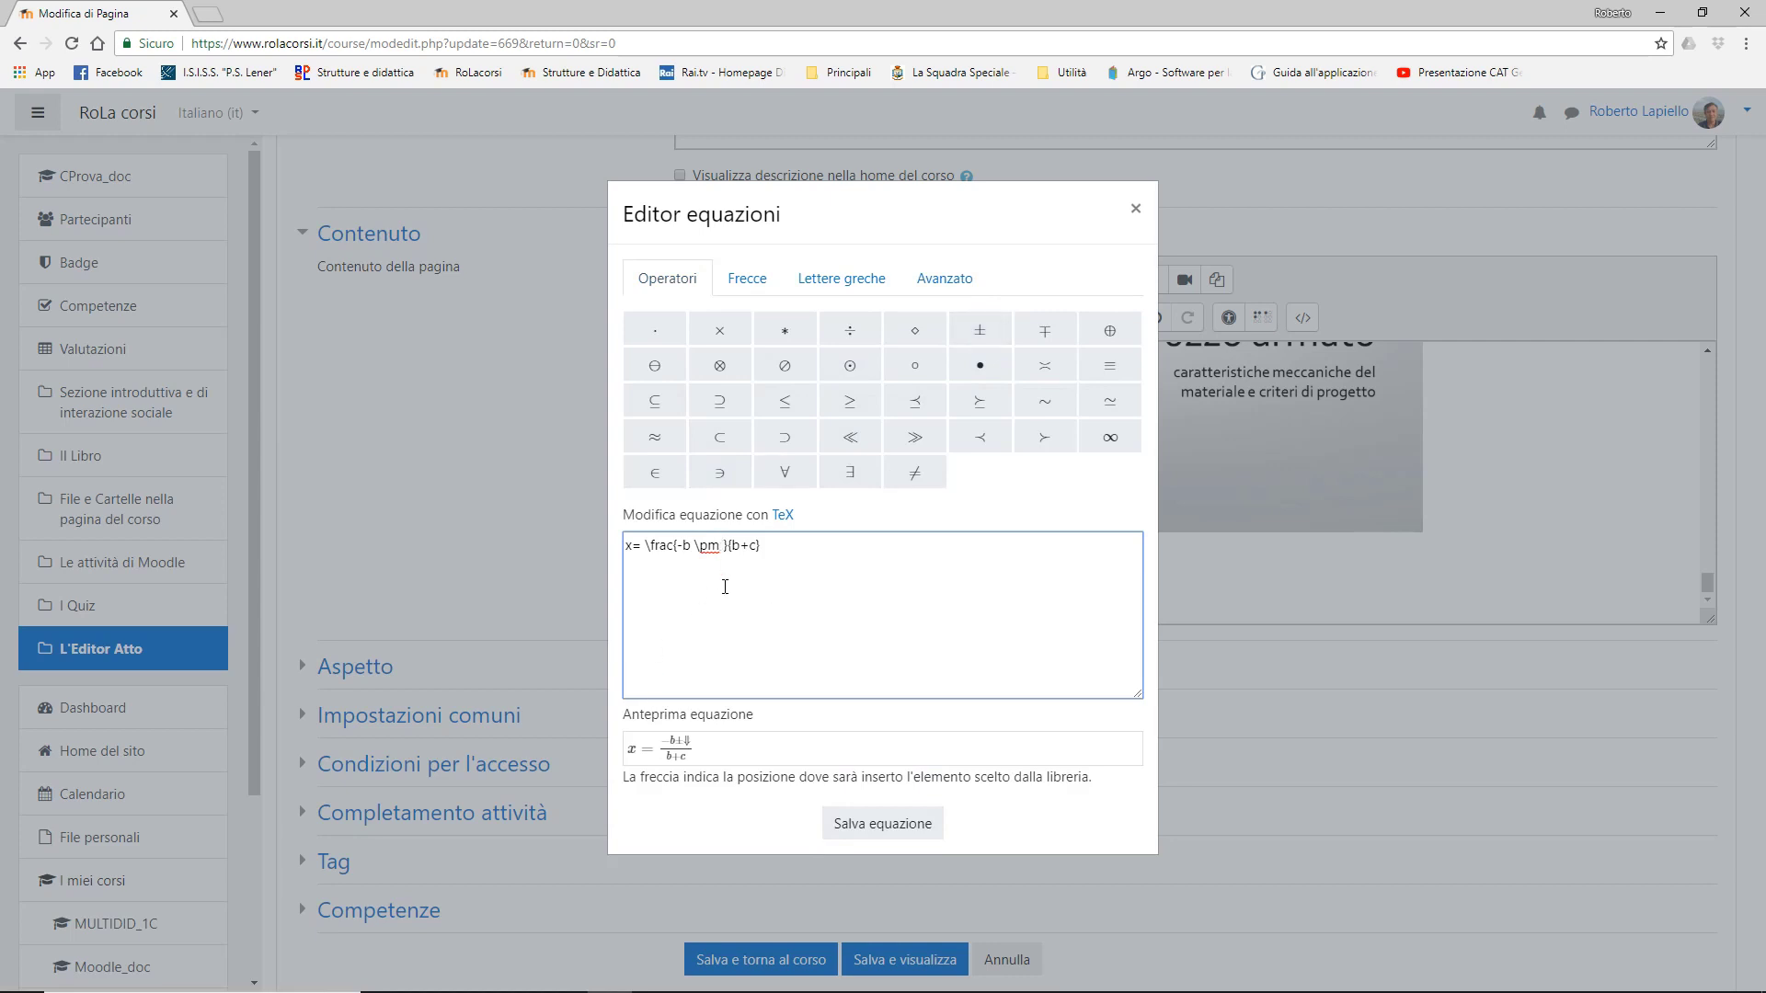
- Insert the root template after \pm in the numerator and remove its index so it is a plain square root
{"action": "left_click", "coordinate": [943, 278]}
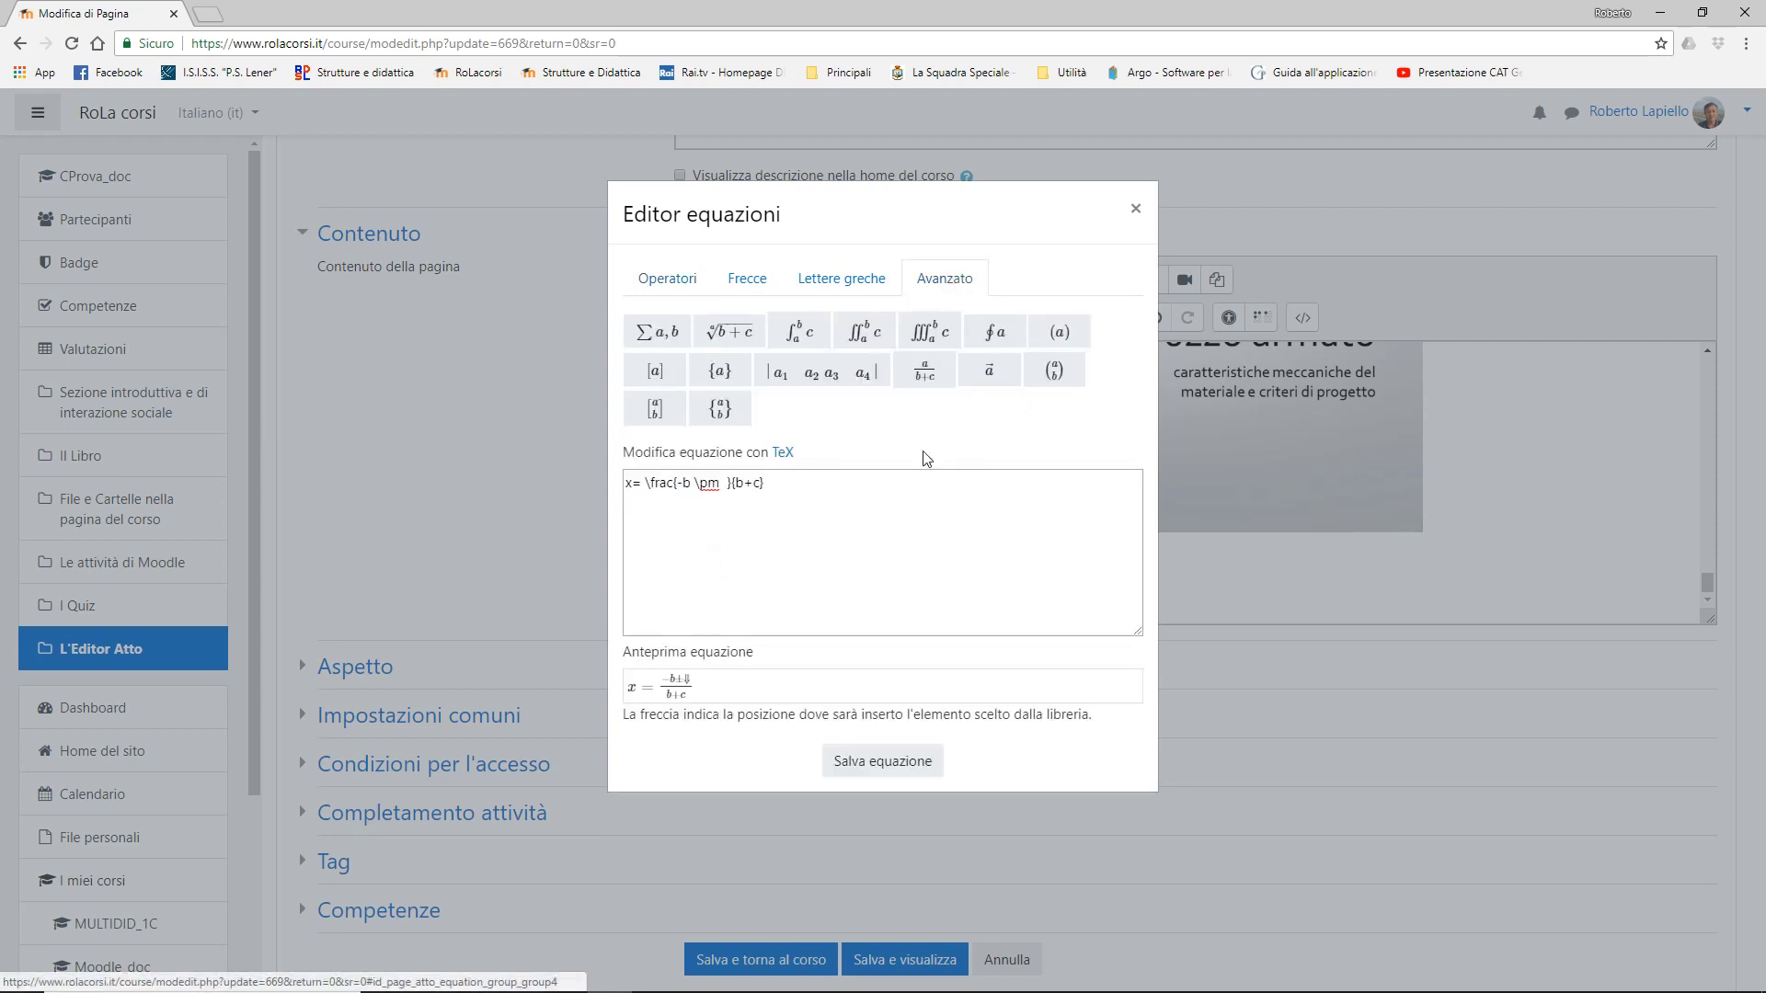
{"action": "left_click", "coordinate": [731, 331]}
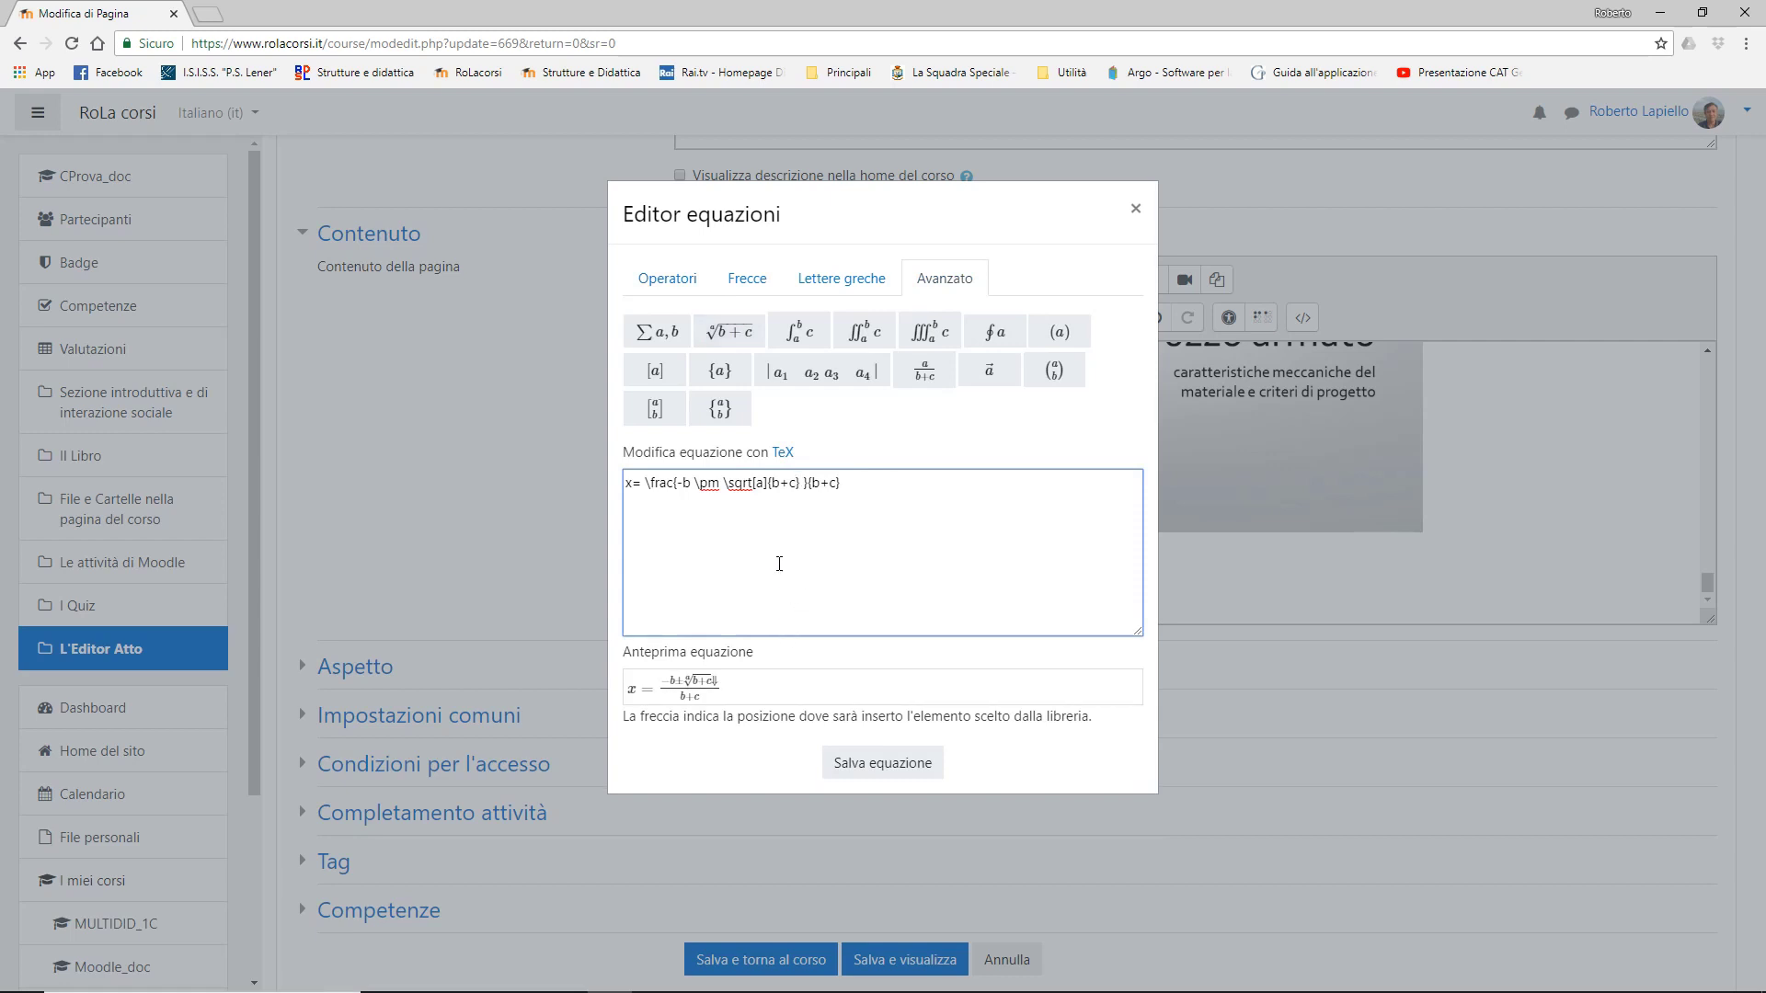
{"action": "double_click", "coordinate": [760, 483]}
{"action": "type", "text": "2"}
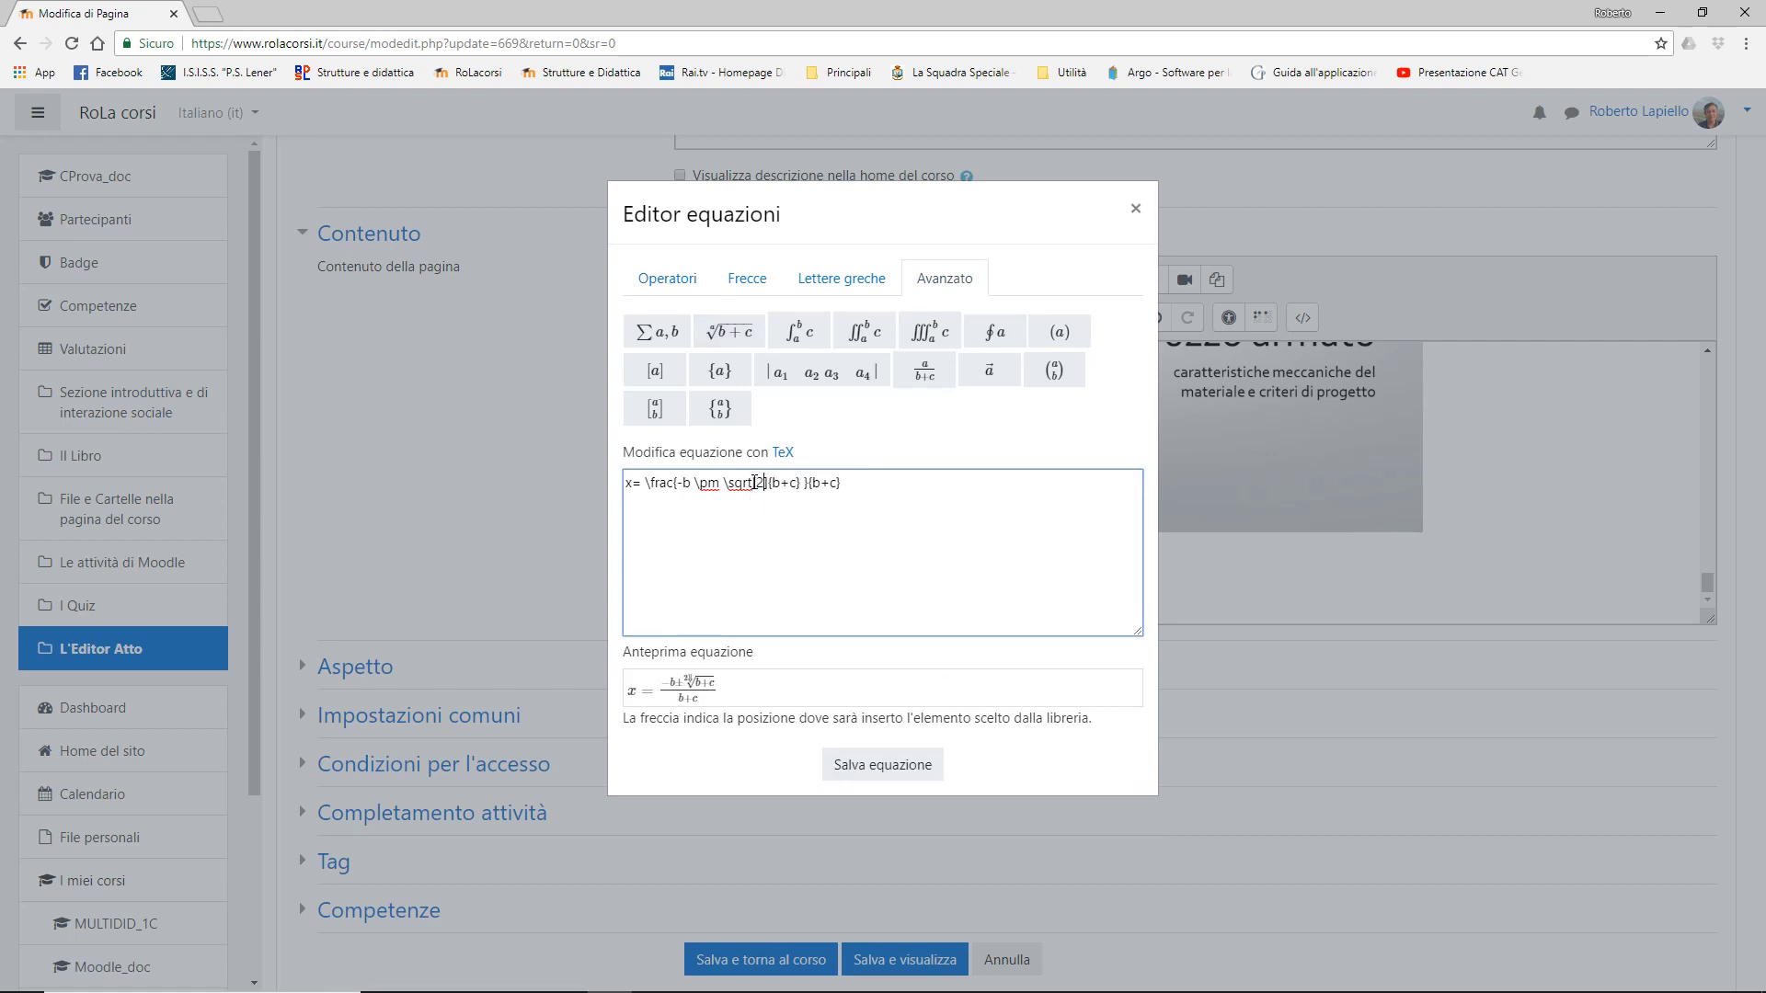
{"action": "left_click_drag", "start_coordinate": [755, 483], "coordinate": [769, 482]}
{"action": "key", "text": "BackSpace"}
{"action": "left_click", "coordinate": [762, 483]}
{"action": "double_click", "coordinate": [760, 483]}
{"action": "left_click", "coordinate": [759, 485]}
- Set the radicand to b^2-4ac and the fraction's denominator to 2a, and save the equation into the page
{"action": "left_click_drag", "start_coordinate": [756, 484], "coordinate": [782, 483]}
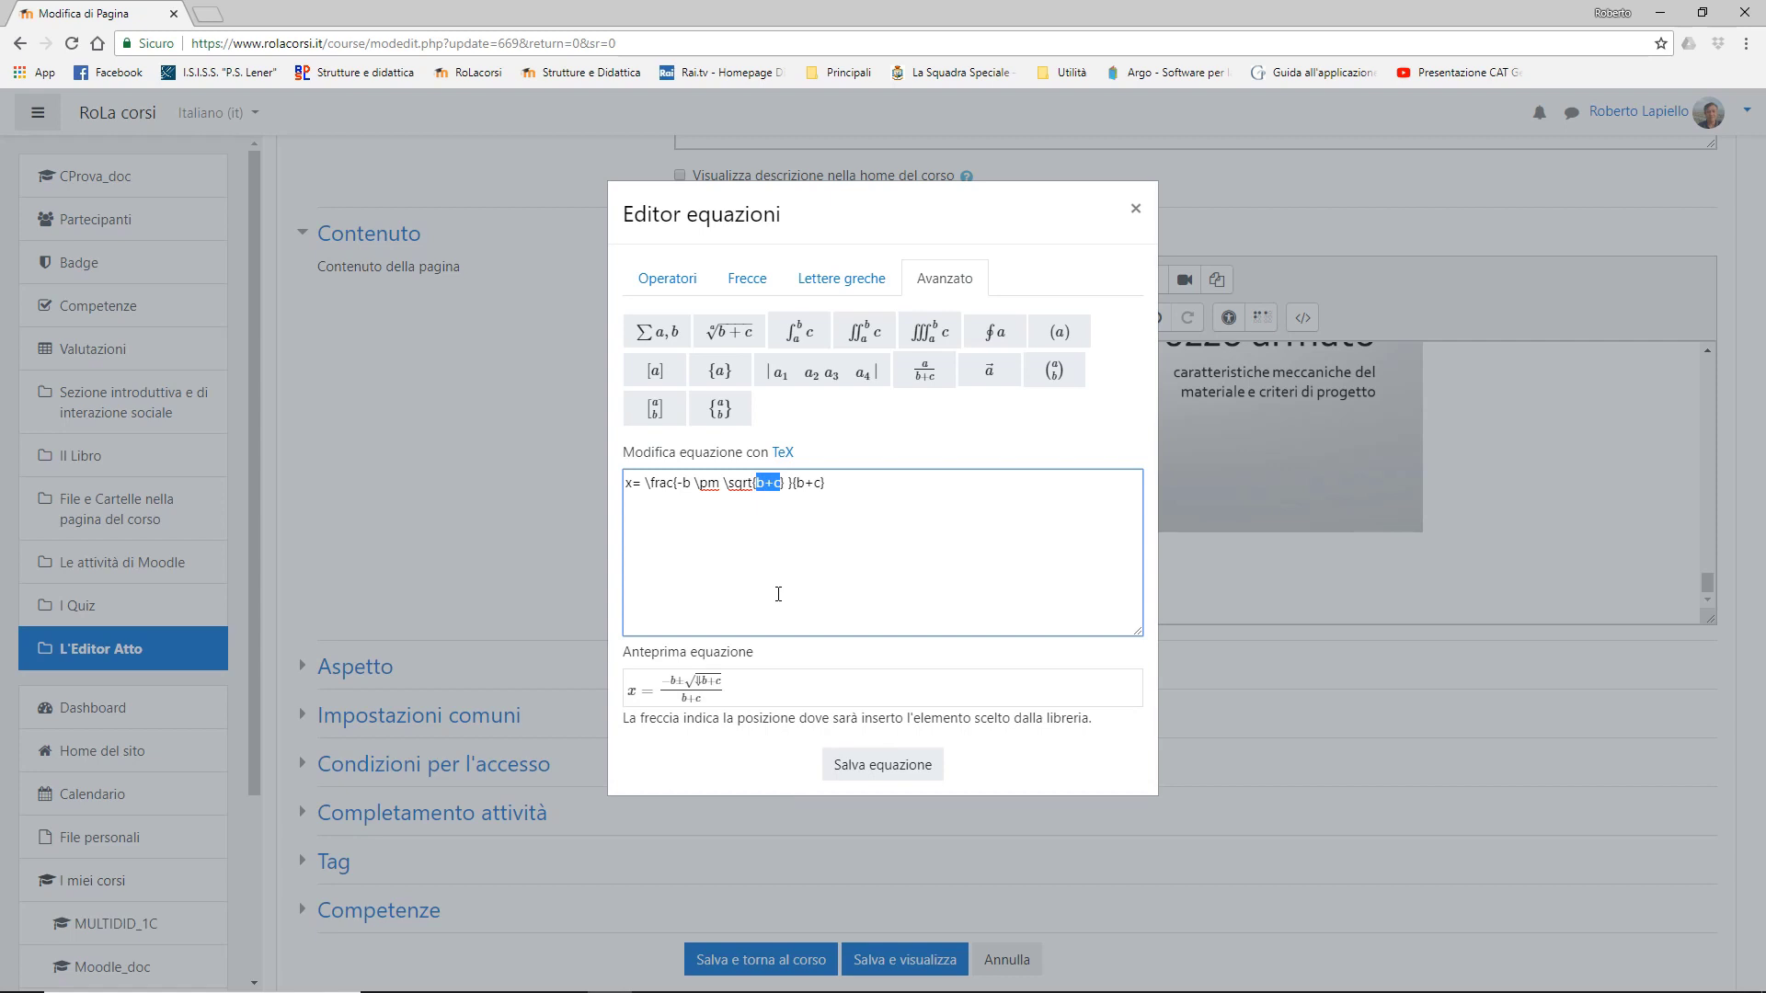
{"action": "type", "text": "b^2-4ac"}
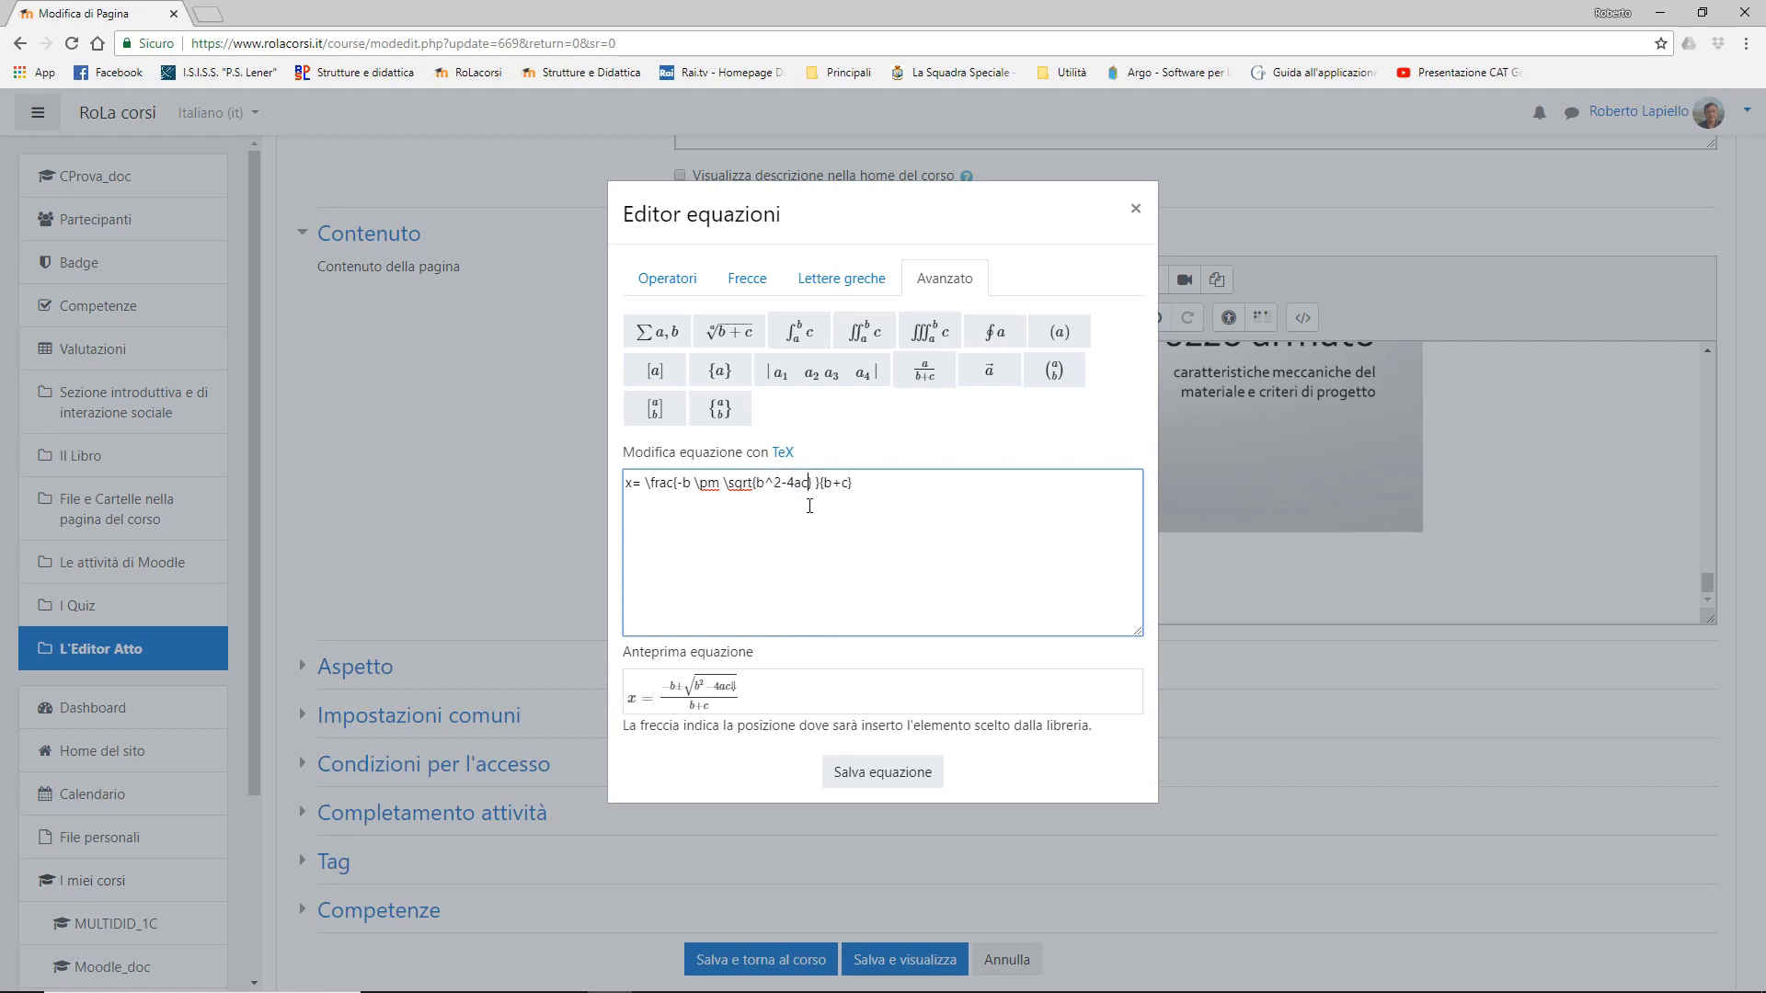
{"action": "left_click", "coordinate": [825, 481]}
{"action": "left_click_drag", "start_coordinate": [825, 482], "coordinate": [849, 481]}
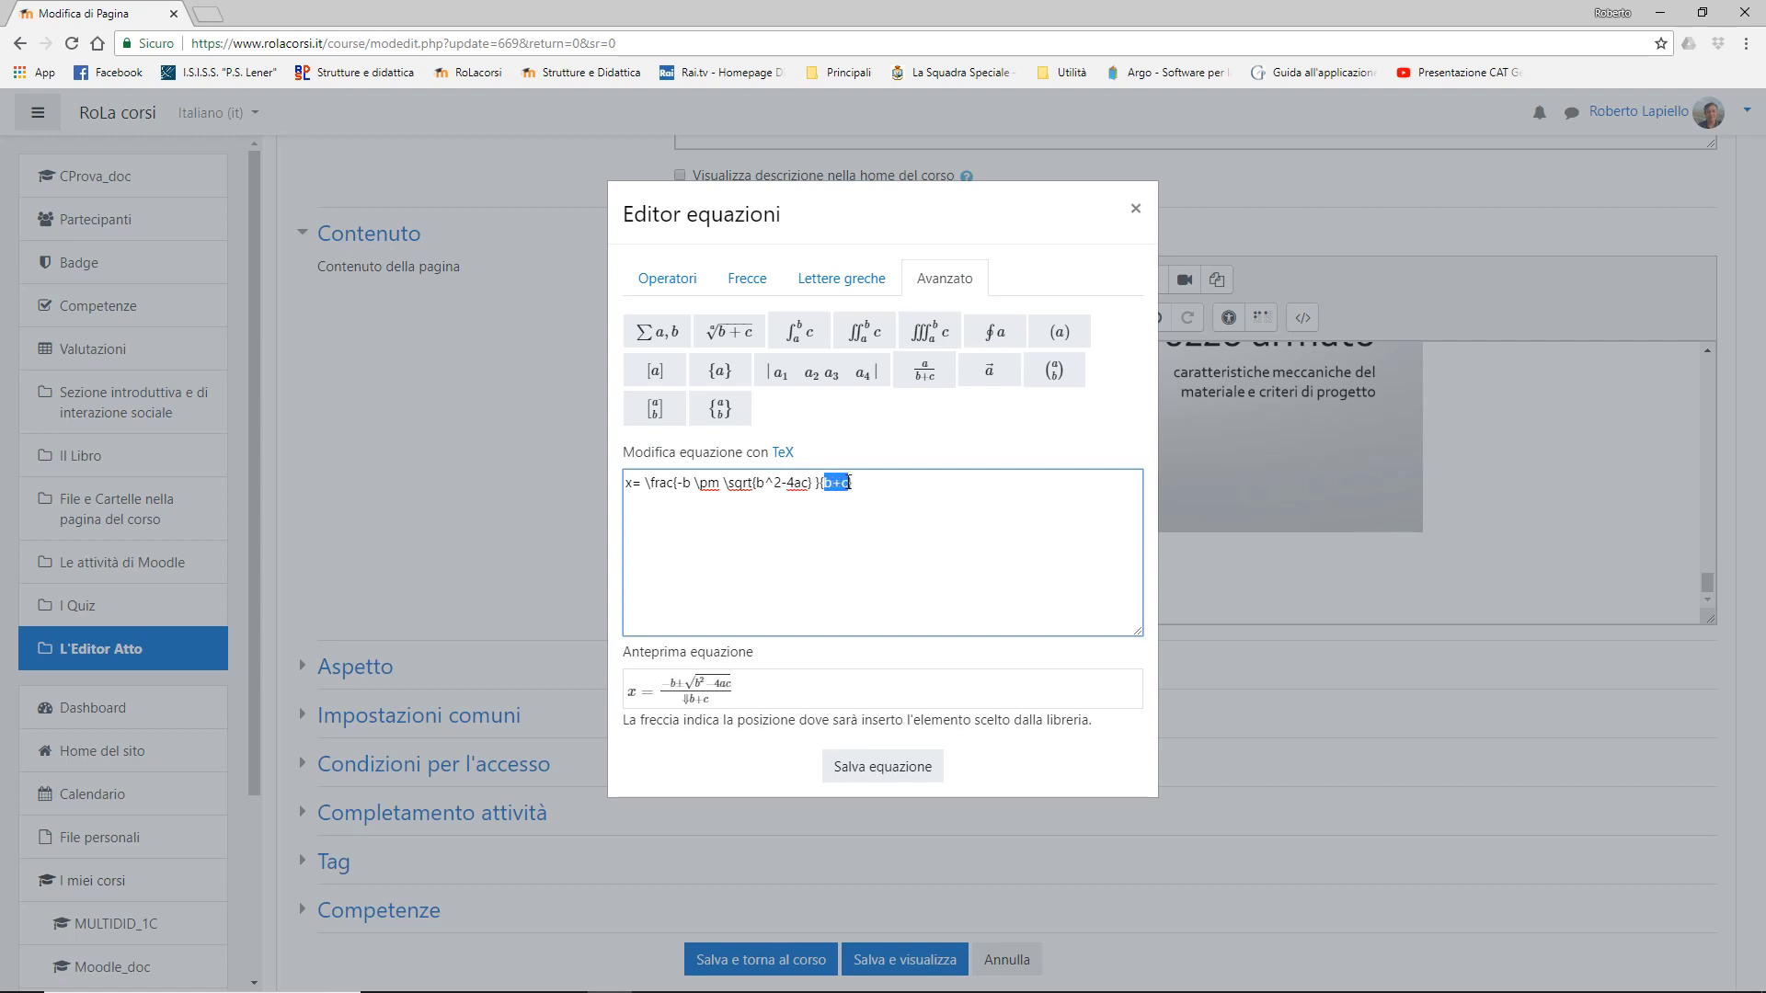
{"action": "type", "text": "2a"}
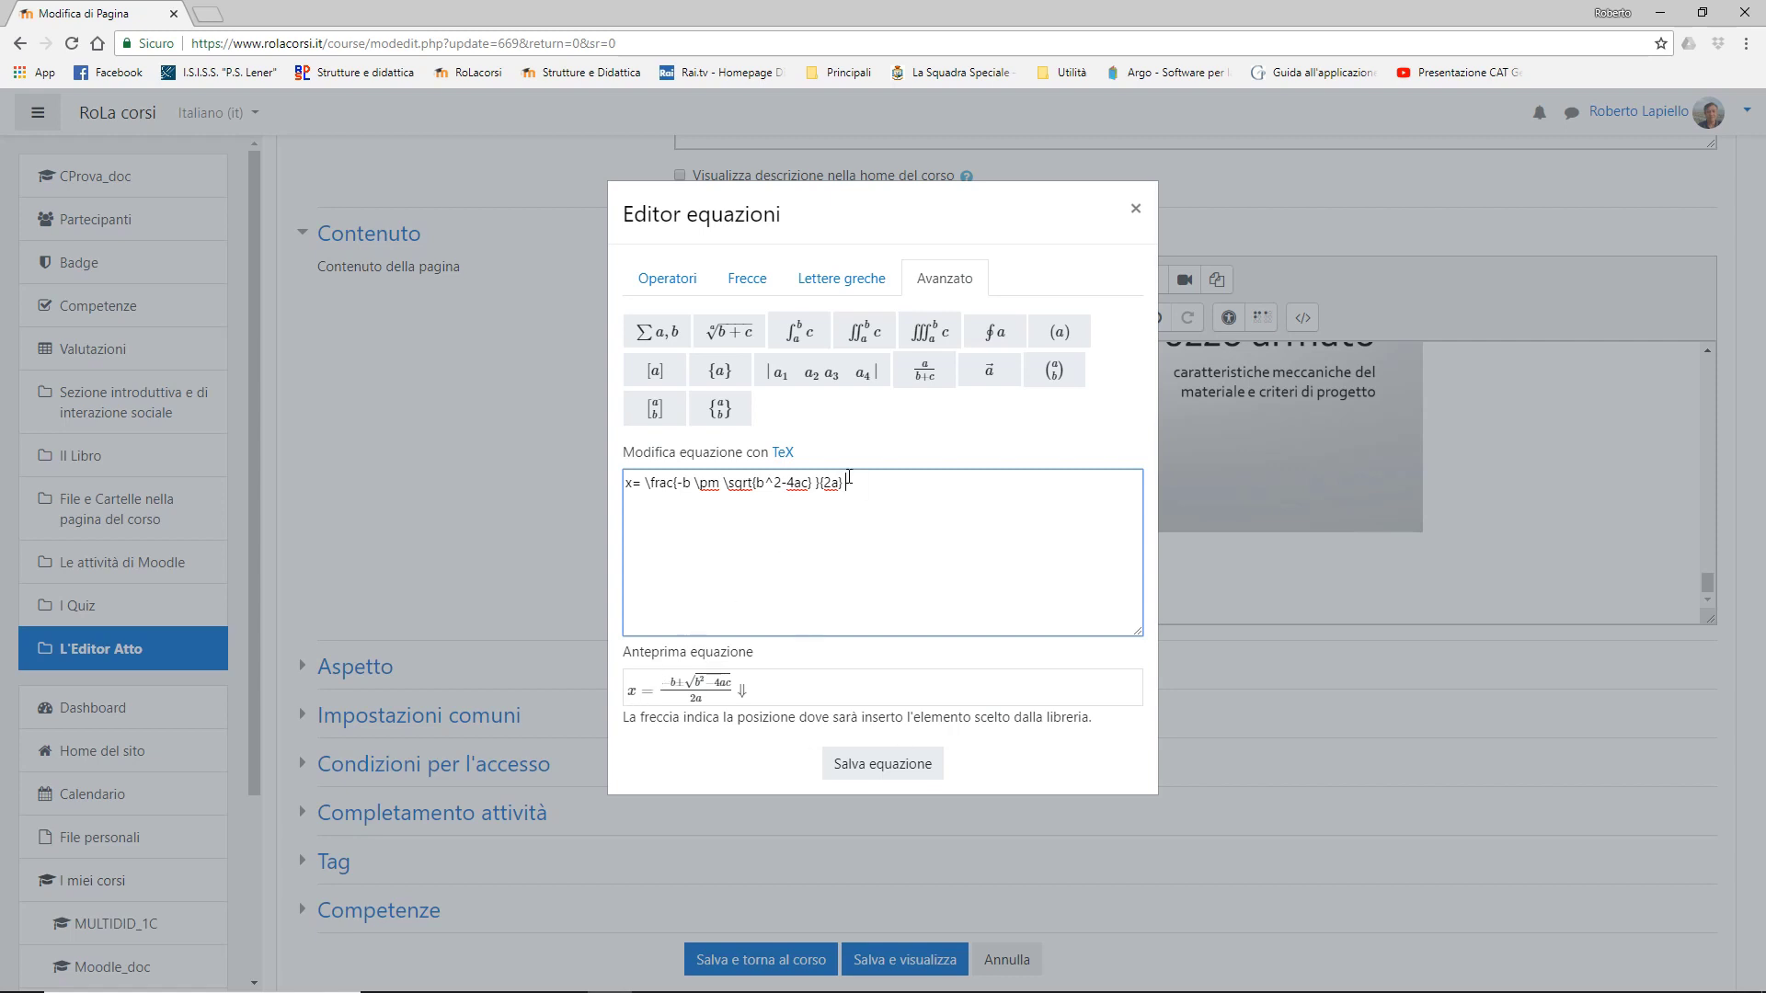
{"action": "left_click", "coordinate": [885, 766]}
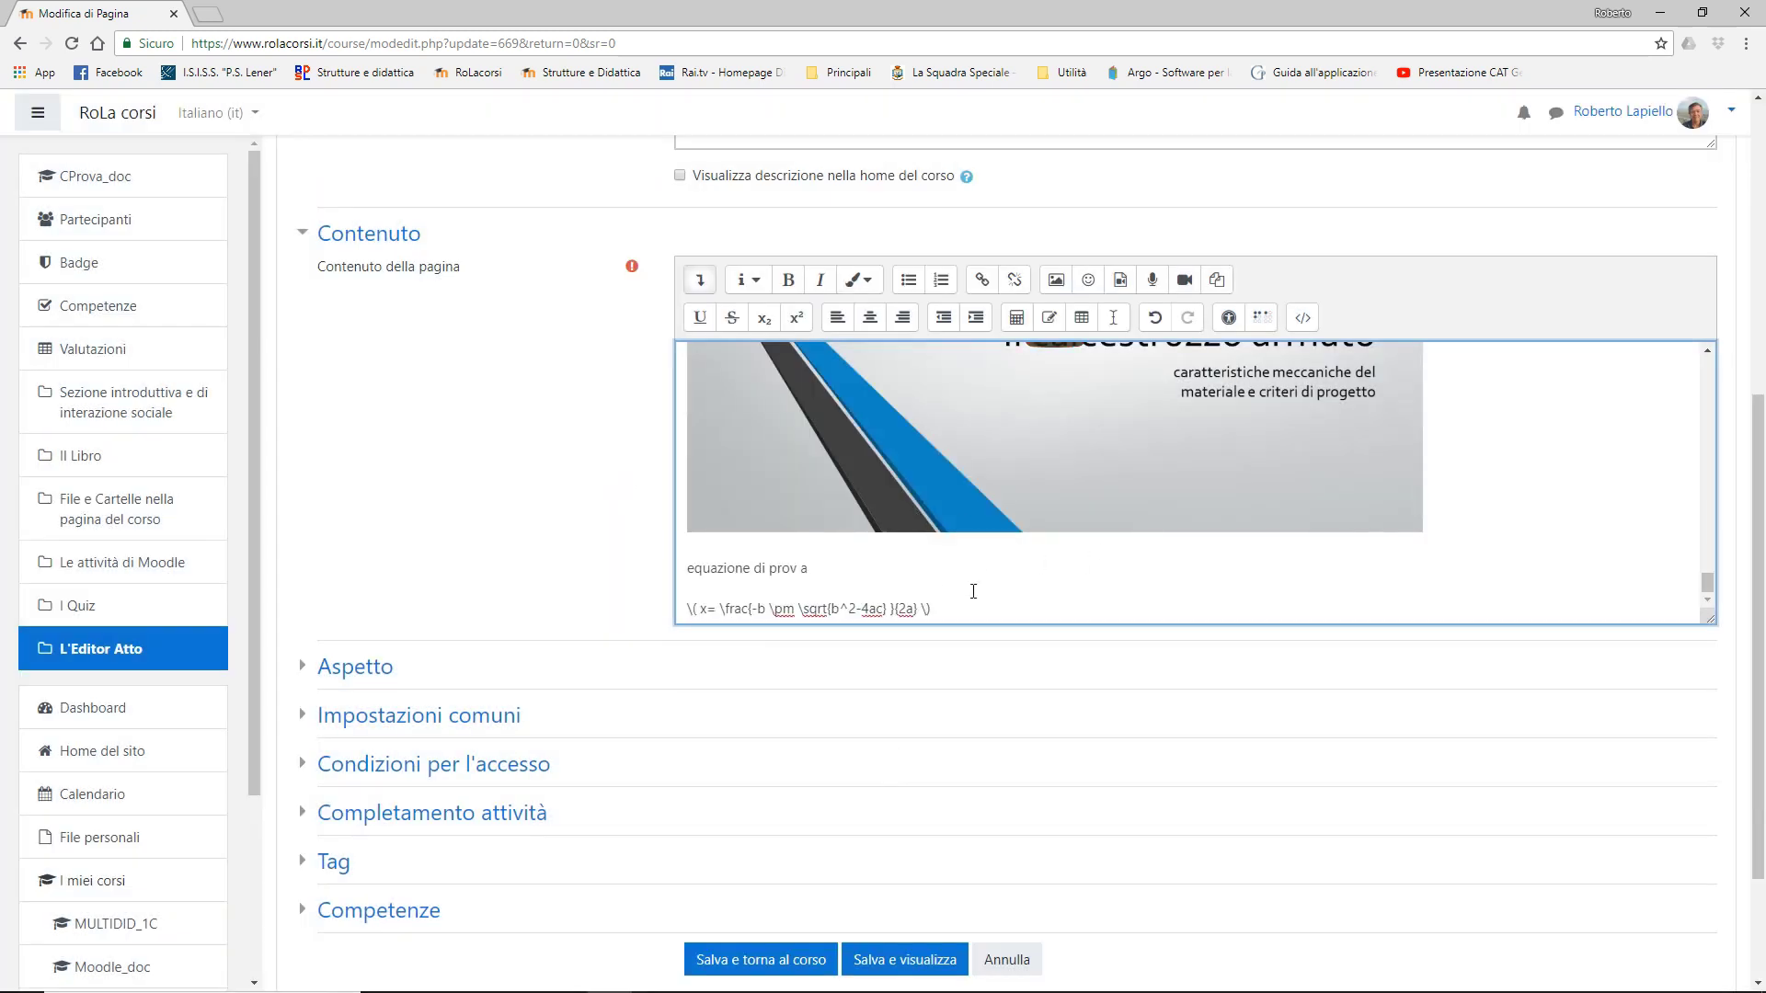
- Save and display the page, and check the rendered formula below "equazione di prov a"
{"action": "scroll", "coordinate": [974, 592], "scroll_direction": "down", "scroll_amount": 1}
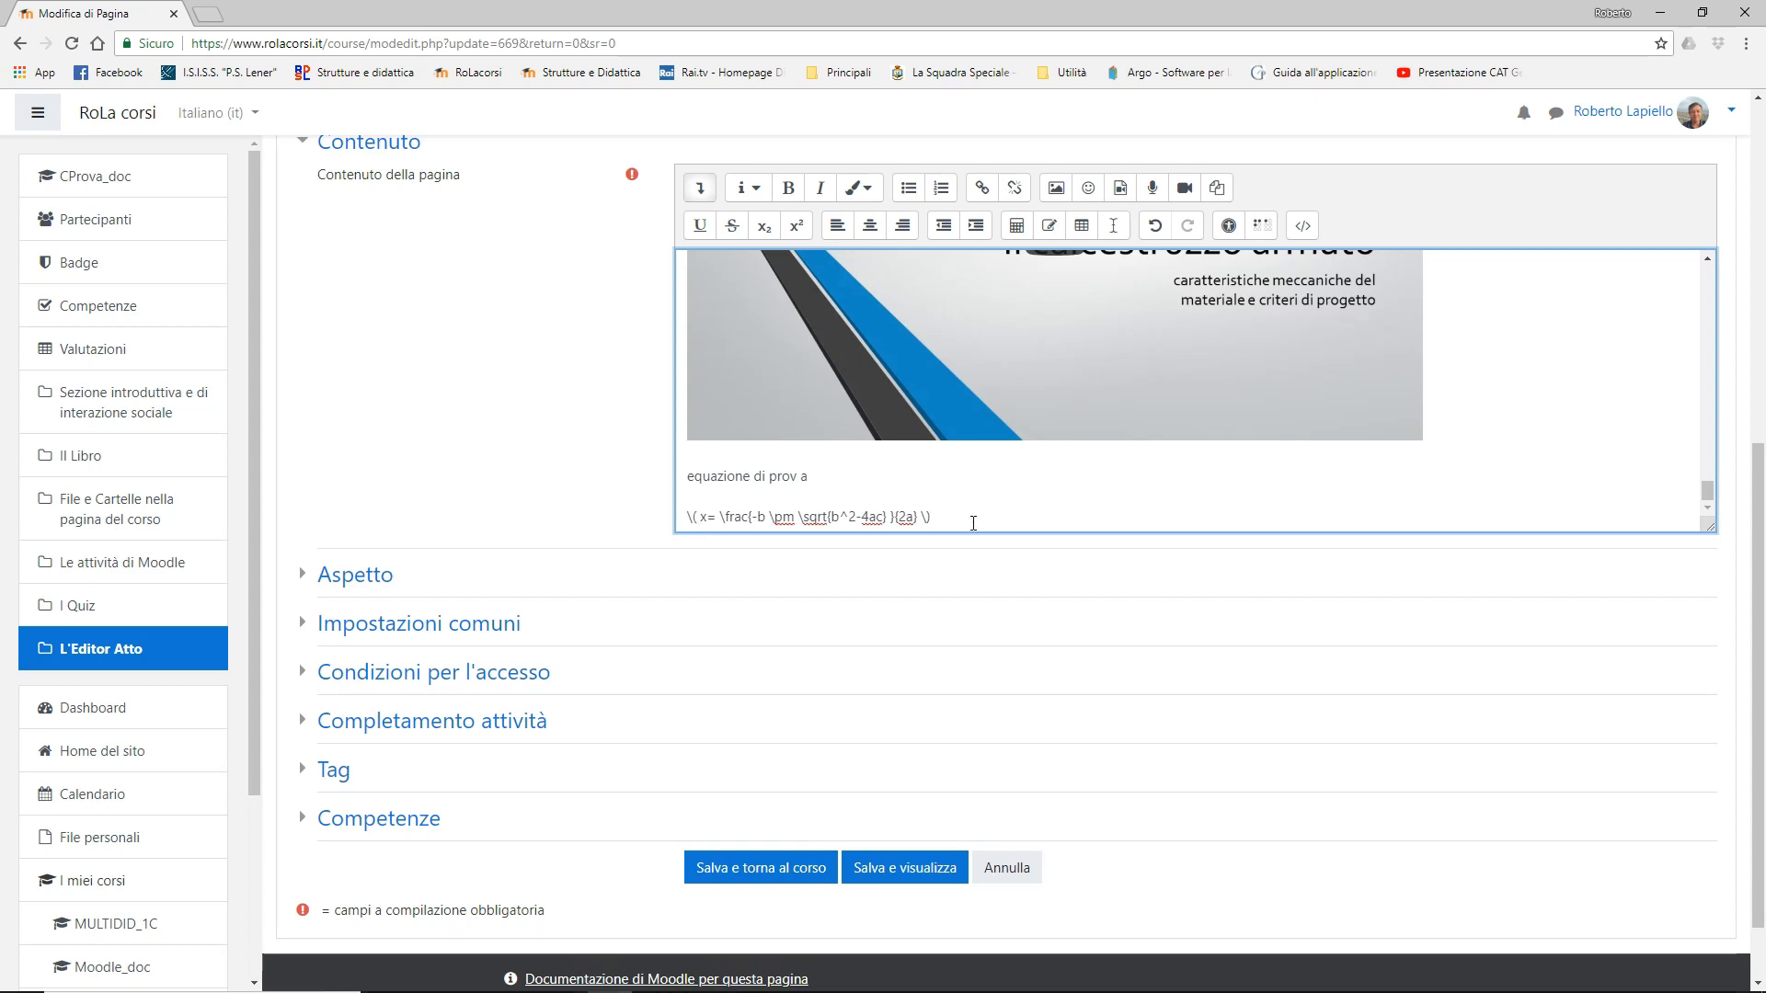
{"action": "left_click", "coordinate": [911, 867]}
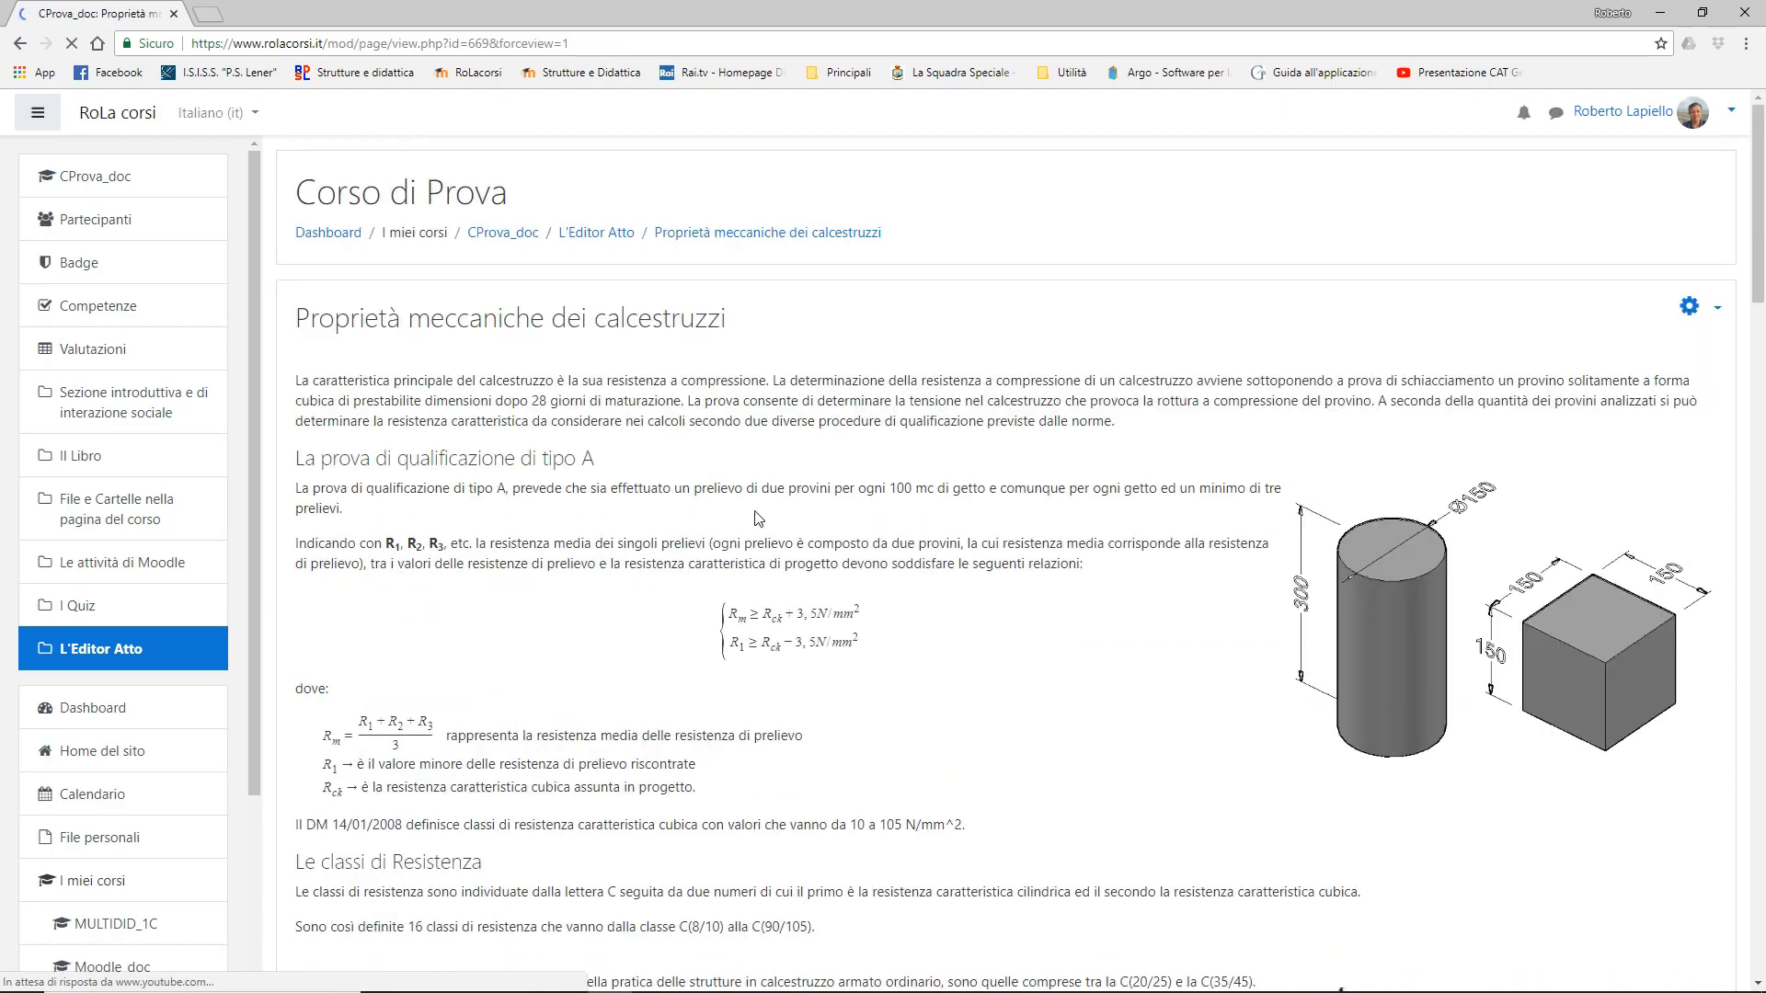
{"action": "scroll", "coordinate": [438, 627], "scroll_direction": "down", "scroll_amount": 20}
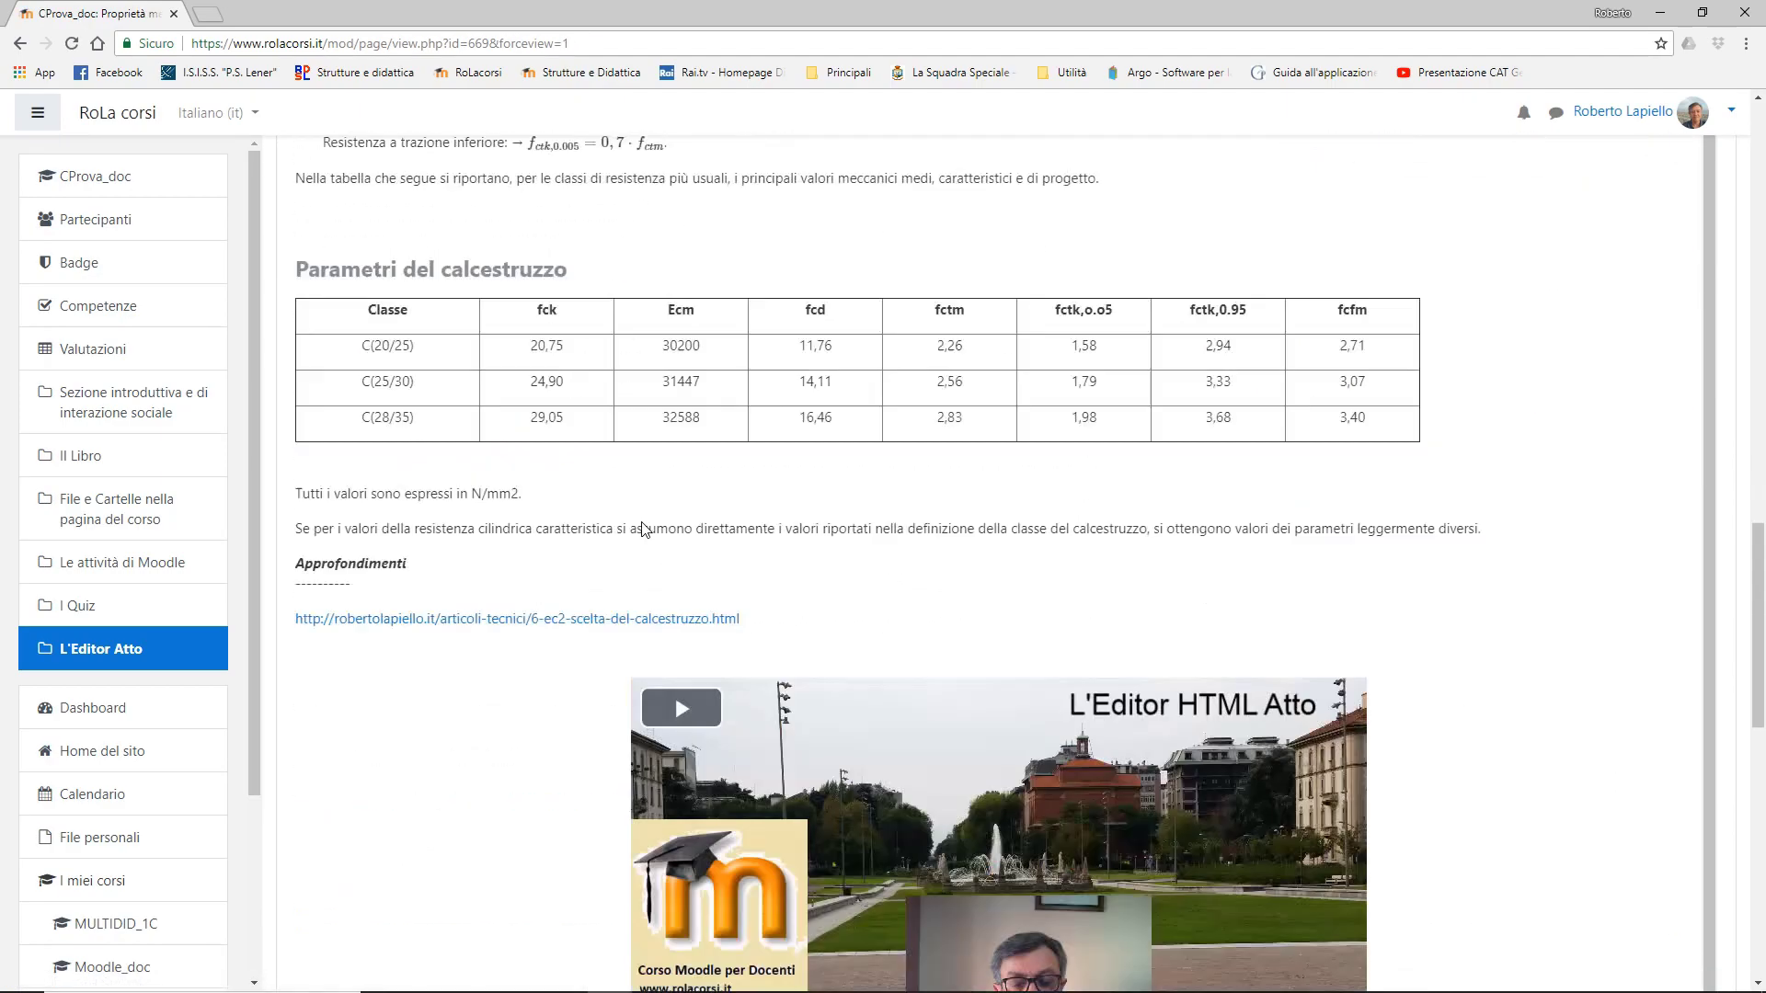
{"action": "scroll", "coordinate": [642, 531], "scroll_direction": "down", "scroll_amount": 10}
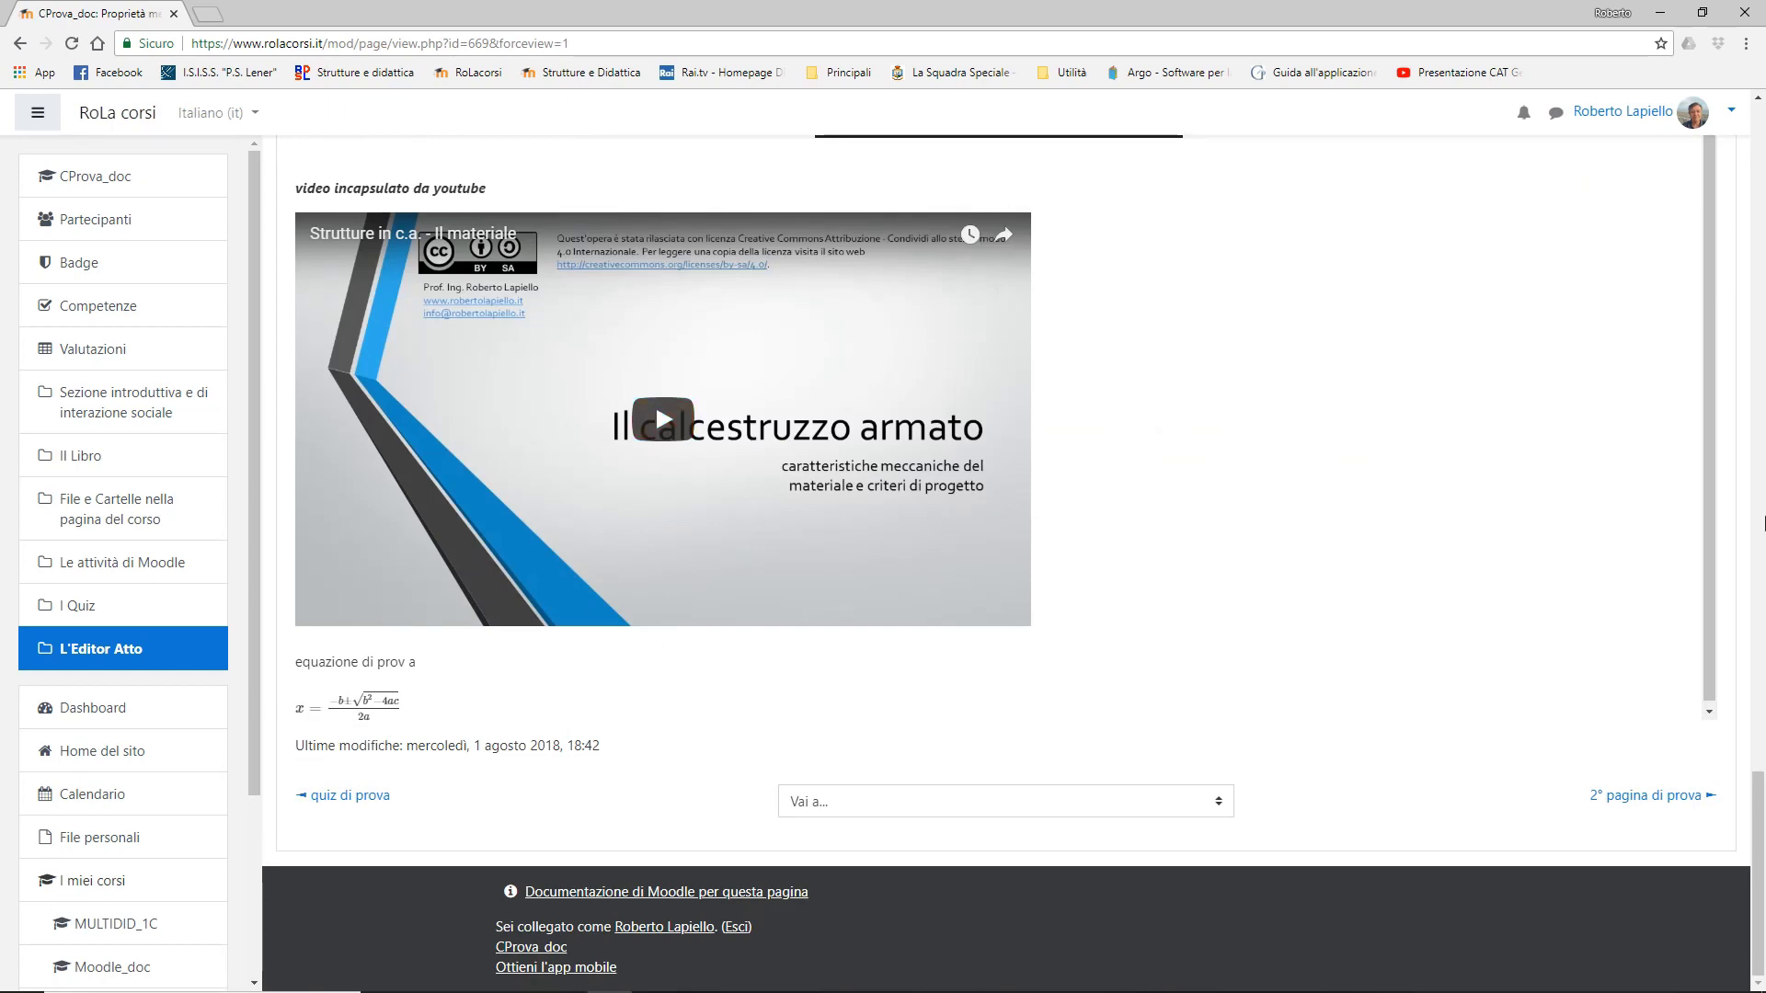
- Reopen the settings of the page "Proprietà meccaniche dei calcestruzzi" for editing
{"action": "scroll", "coordinate": [1689, 411], "scroll_direction": "up", "scroll_amount": 4}
{"action": "scroll", "coordinate": [1689, 411], "scroll_direction": "up", "scroll_amount": 20}
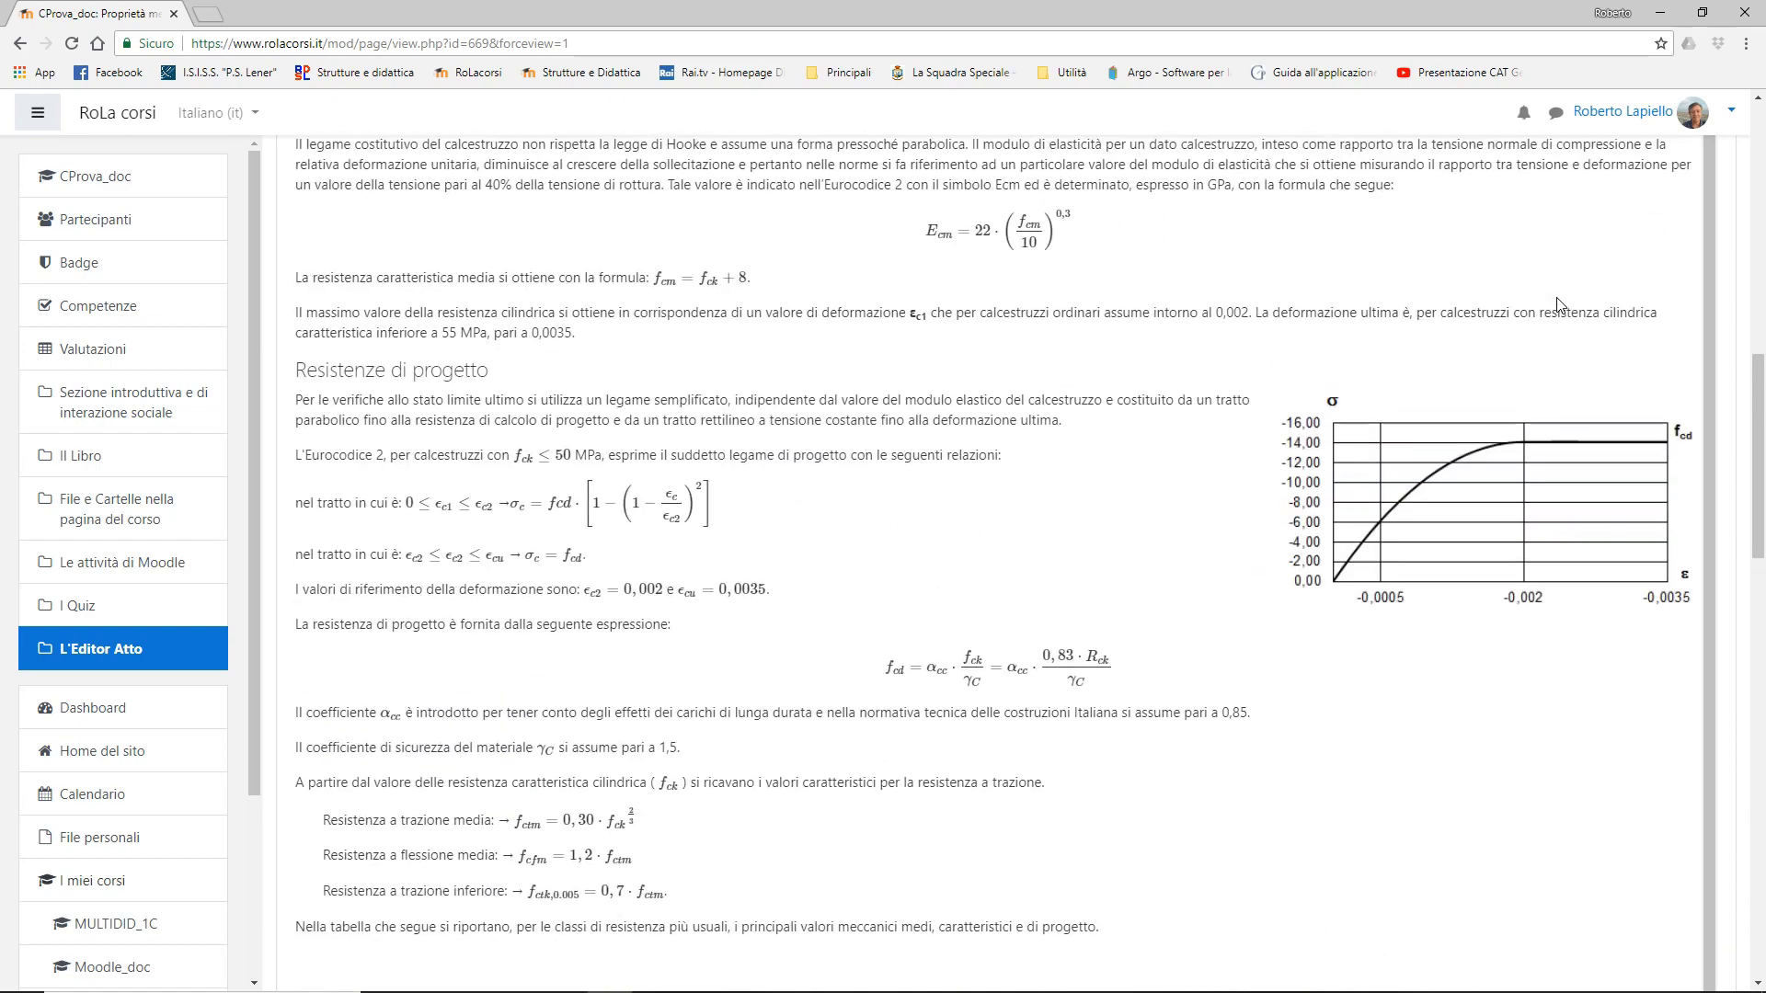
{"action": "scroll", "coordinate": [1557, 305], "scroll_direction": "up", "scroll_amount": 8}
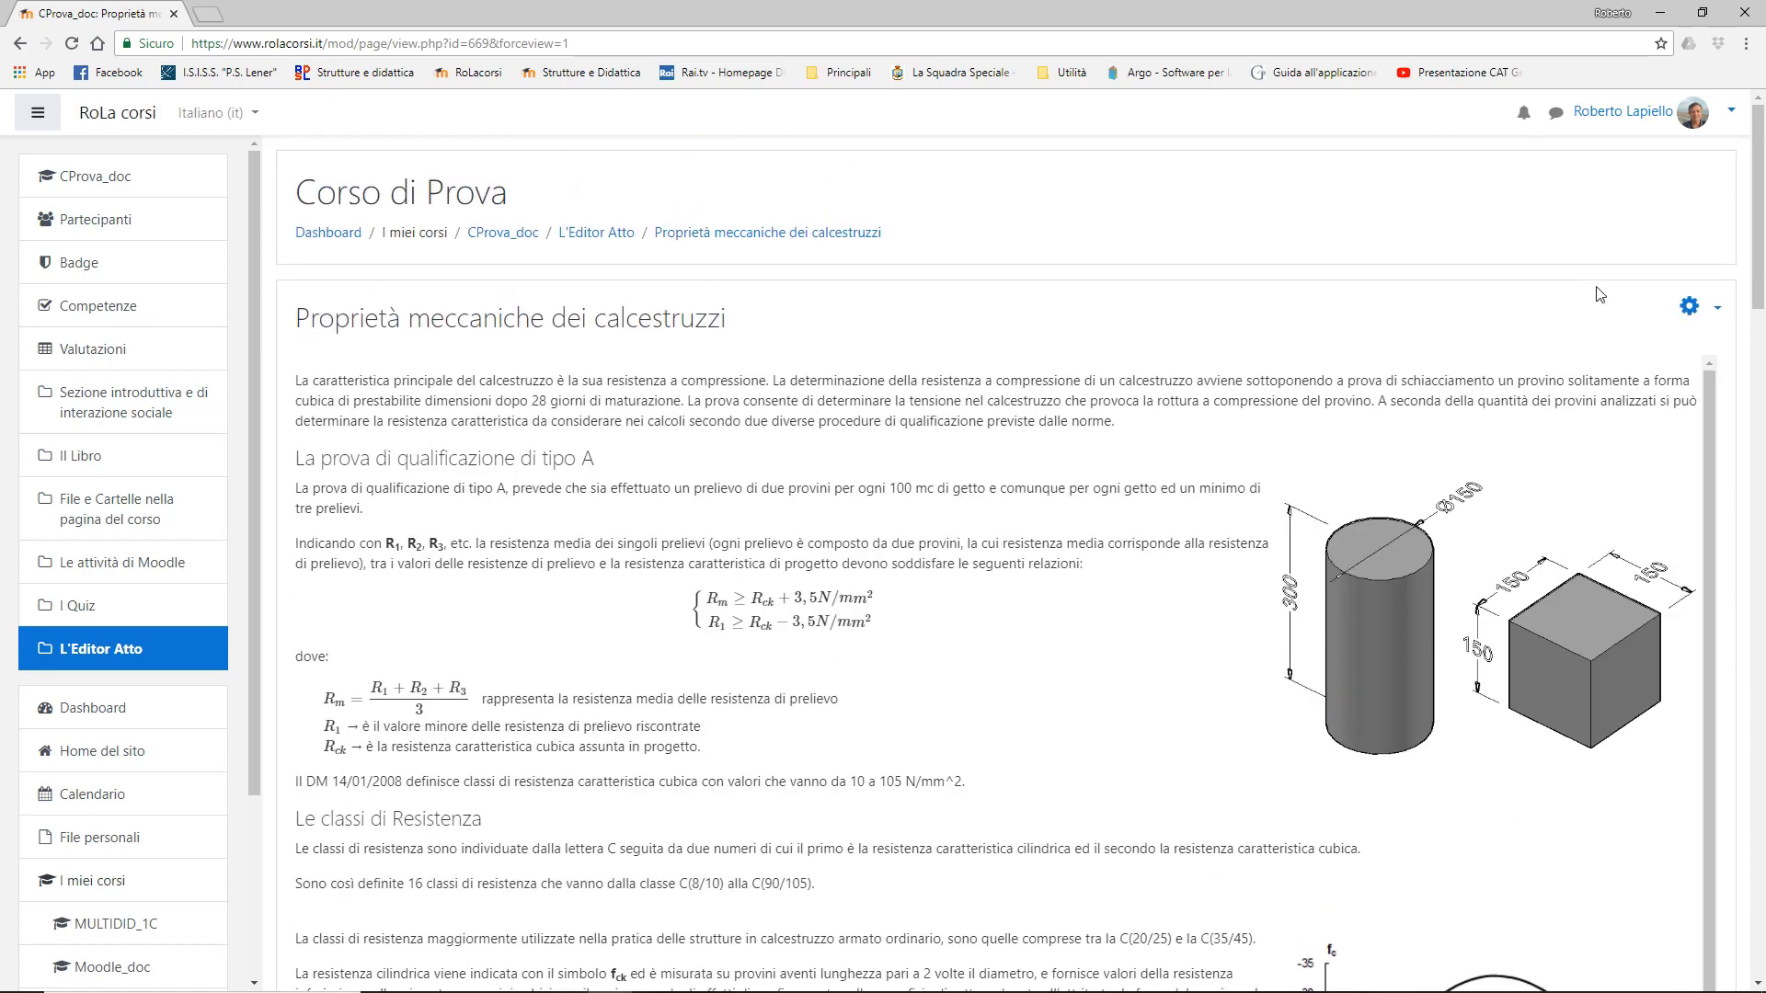
{"action": "left_click", "coordinate": [1710, 306]}
{"action": "left_click", "coordinate": [1632, 340]}
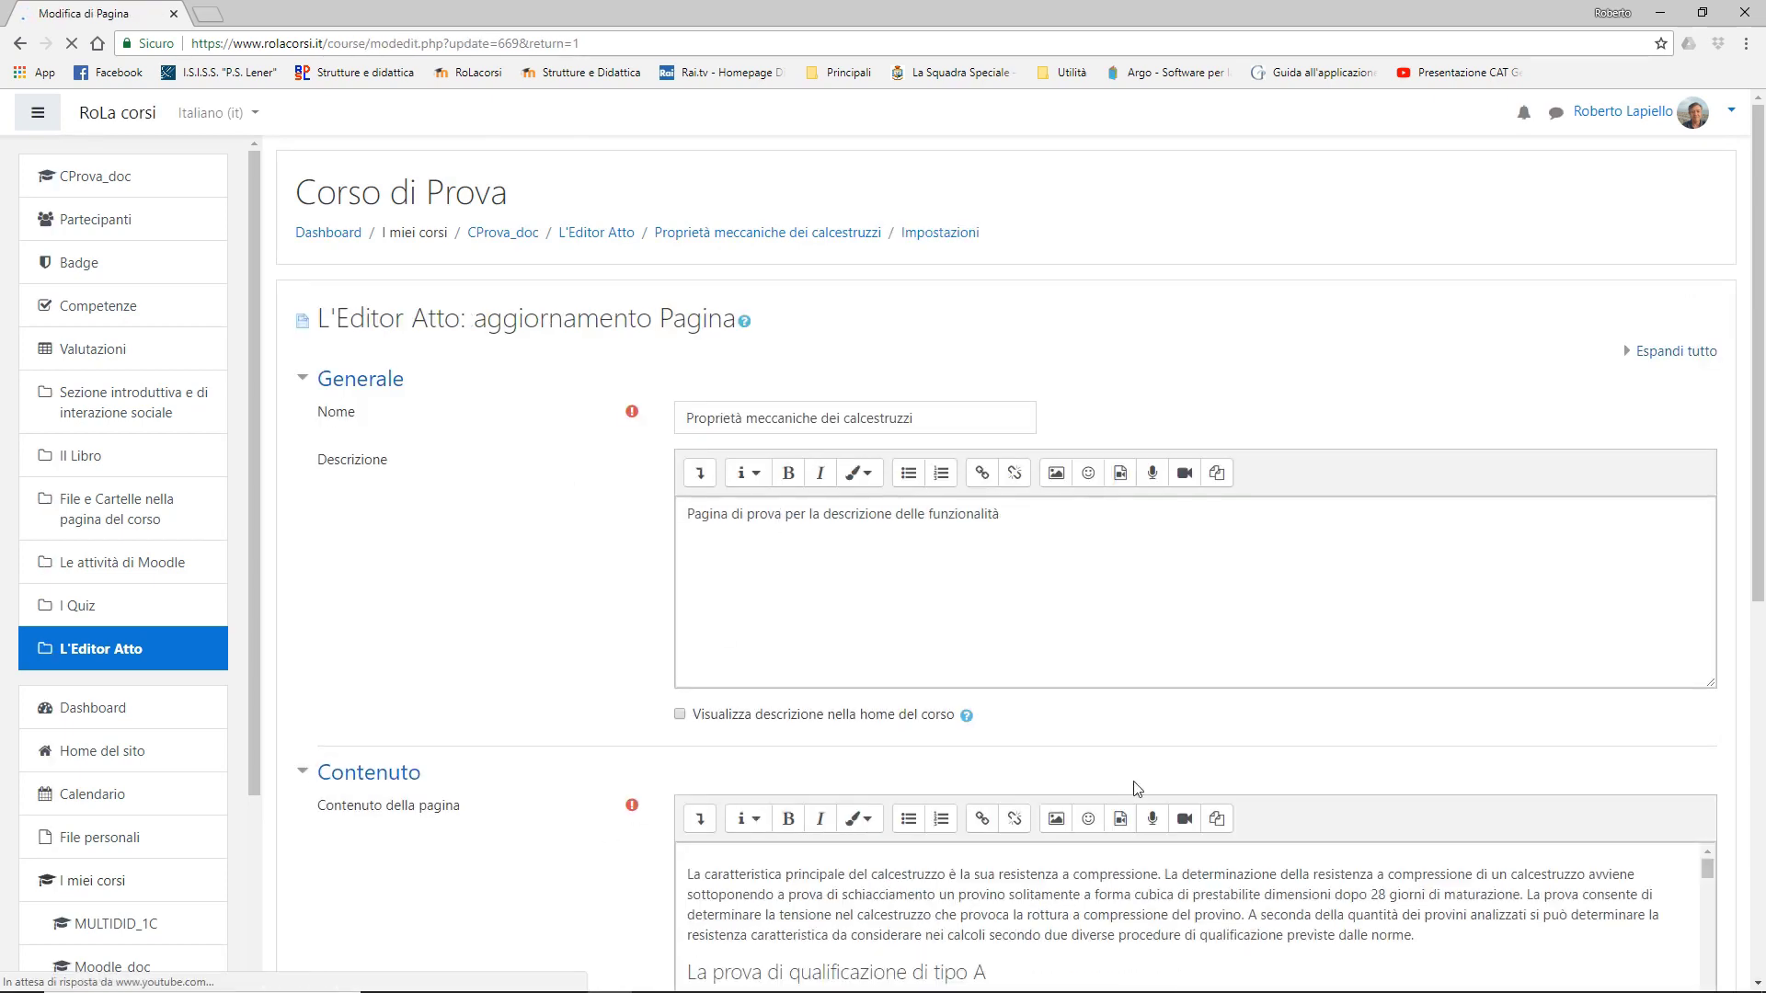
- Change the delimiters of the formula below "equazione di prov a" to \[ and \], and save and display the page
{"action": "scroll", "coordinate": [803, 720], "scroll_direction": "down", "scroll_amount": 5}
{"action": "scroll", "coordinate": [803, 720], "scroll_direction": "down", "scroll_amount": 3}
{"action": "scroll", "coordinate": [1025, 339], "scroll_direction": "down", "scroll_amount": 10}
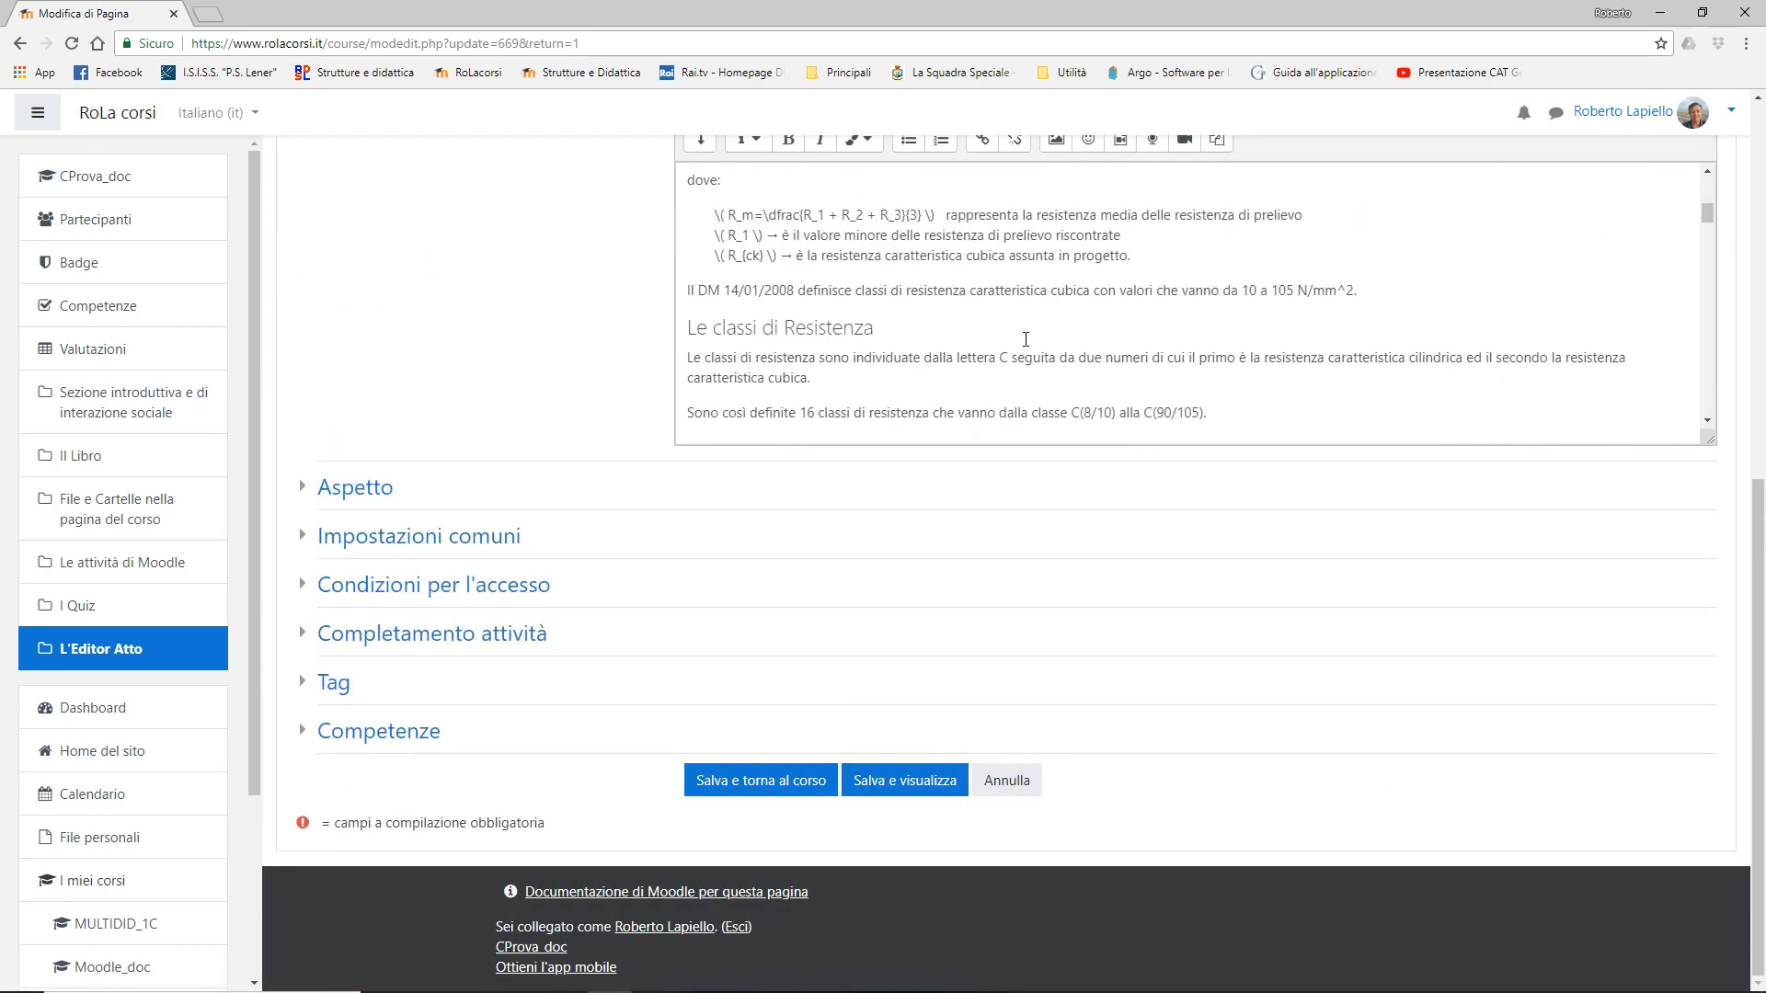
{"action": "scroll", "coordinate": [1026, 340], "scroll_direction": "down", "scroll_amount": 10}
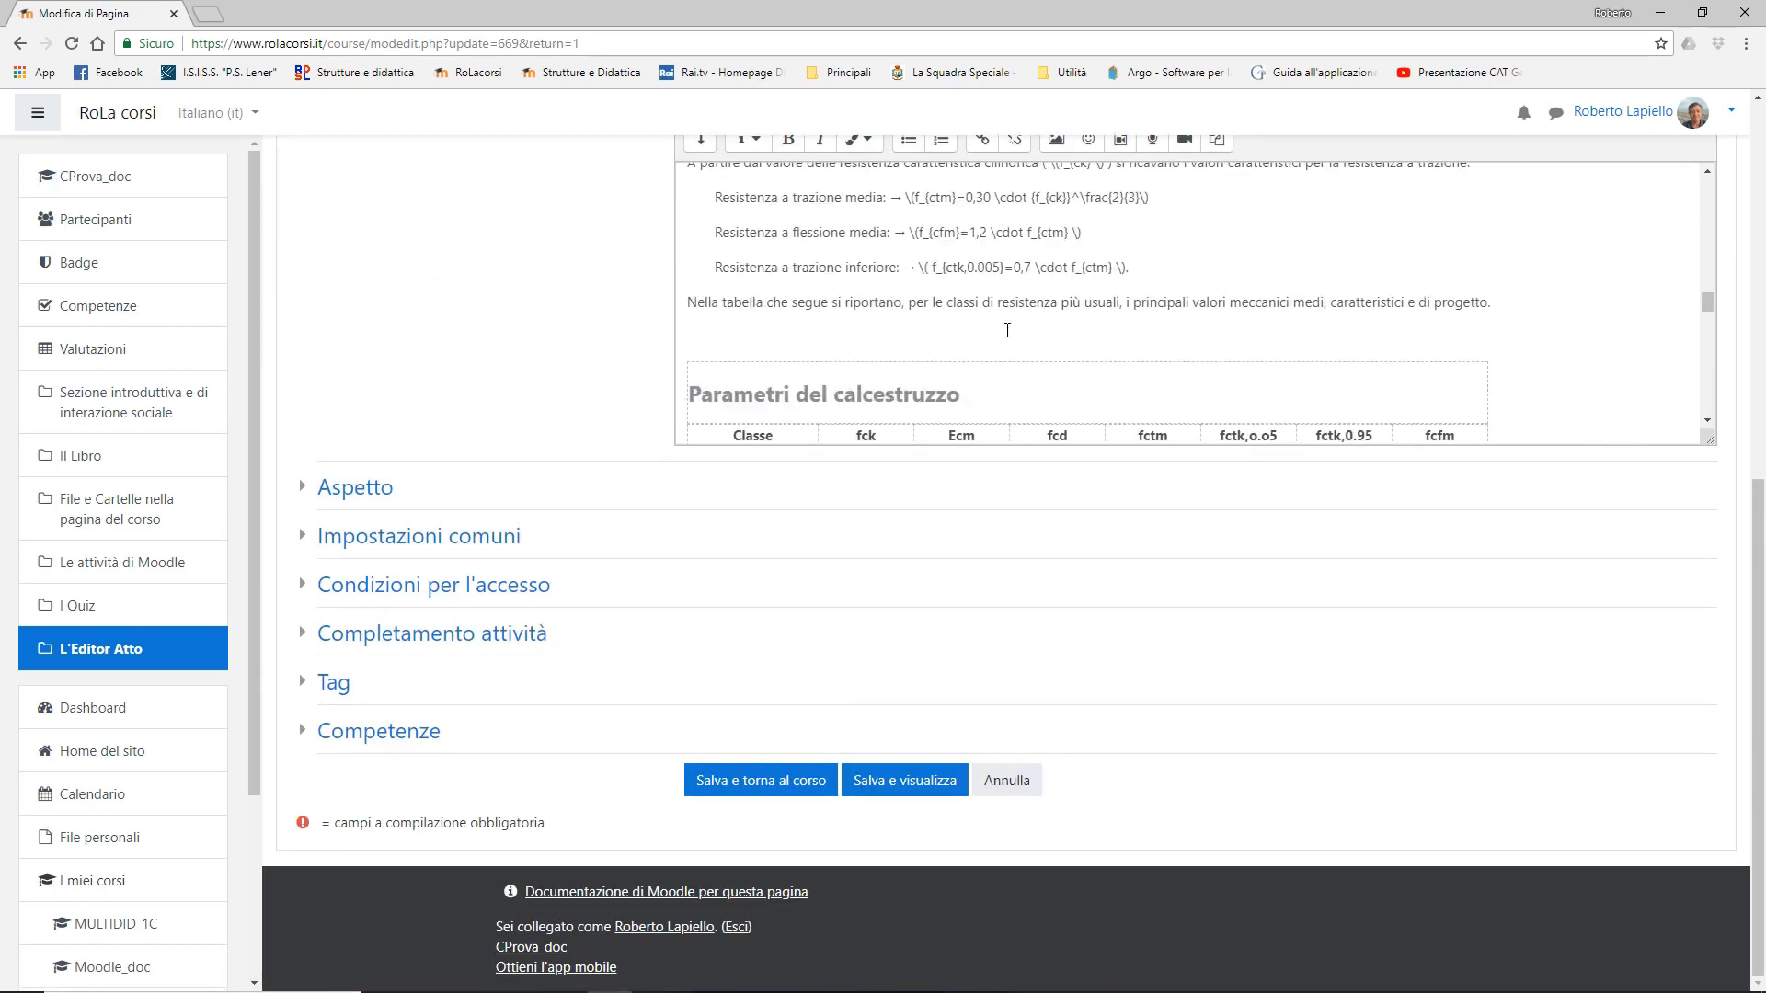
{"action": "scroll", "coordinate": [1006, 330], "scroll_direction": "down", "scroll_amount": 10}
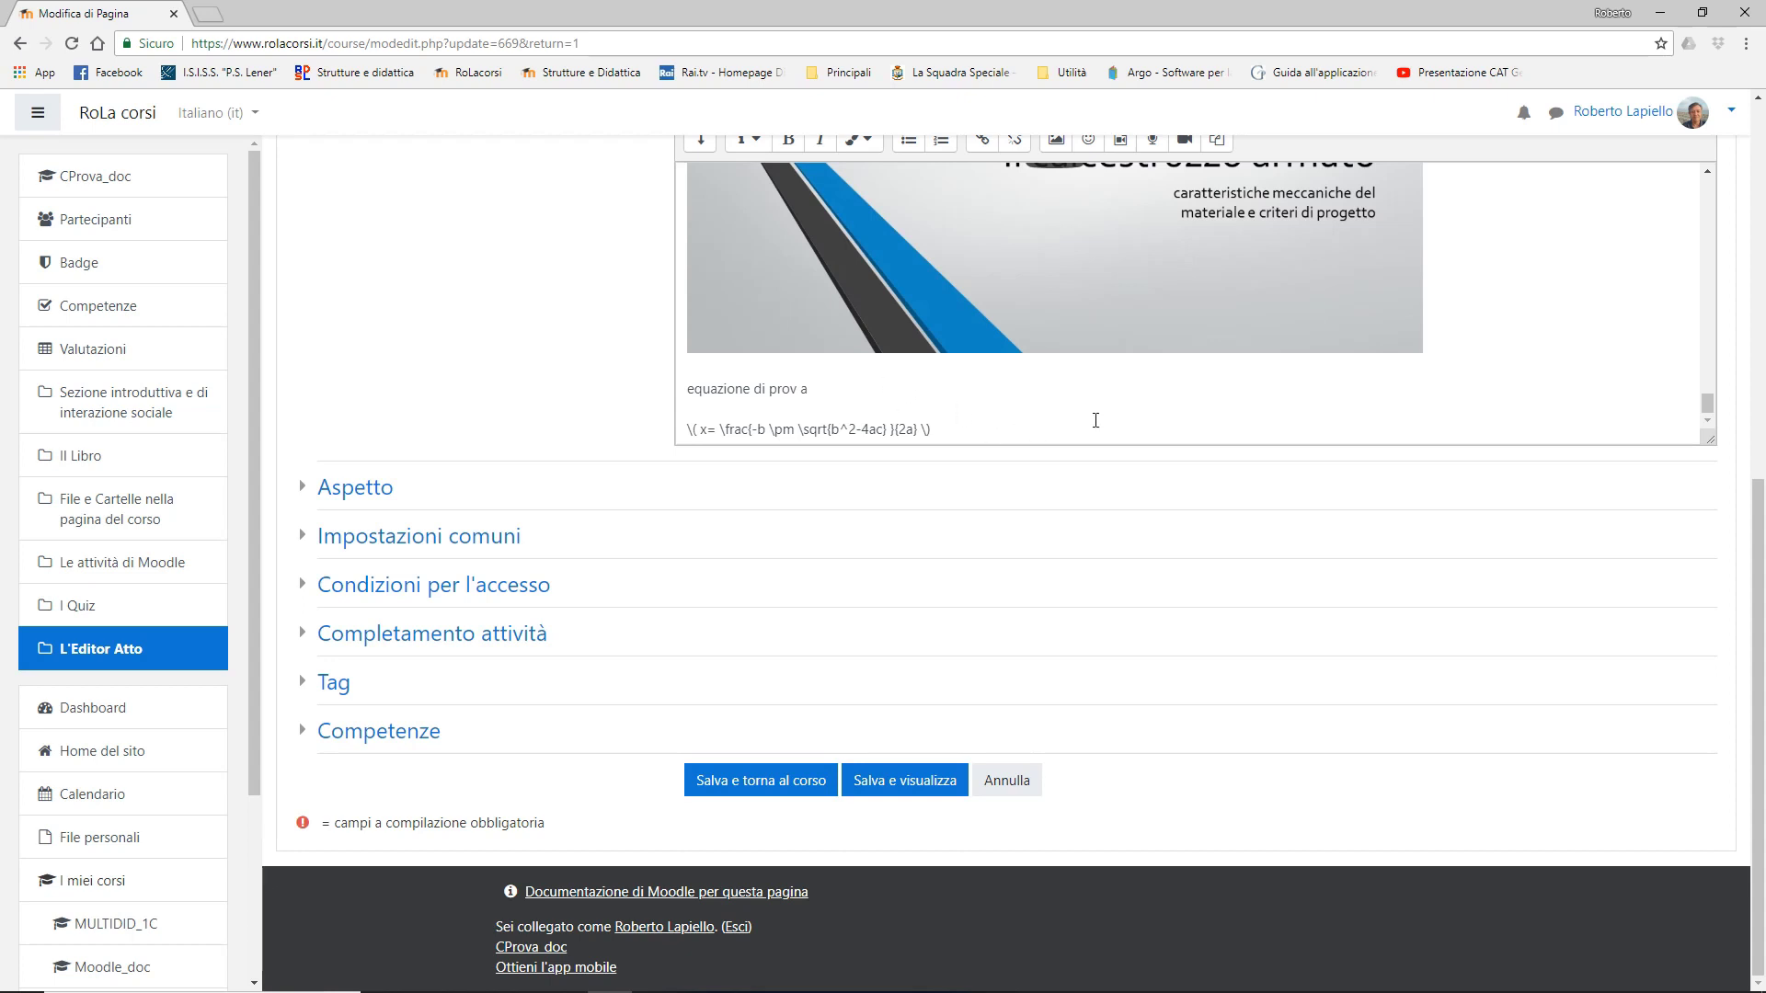
{"action": "left_click", "coordinate": [696, 426]}
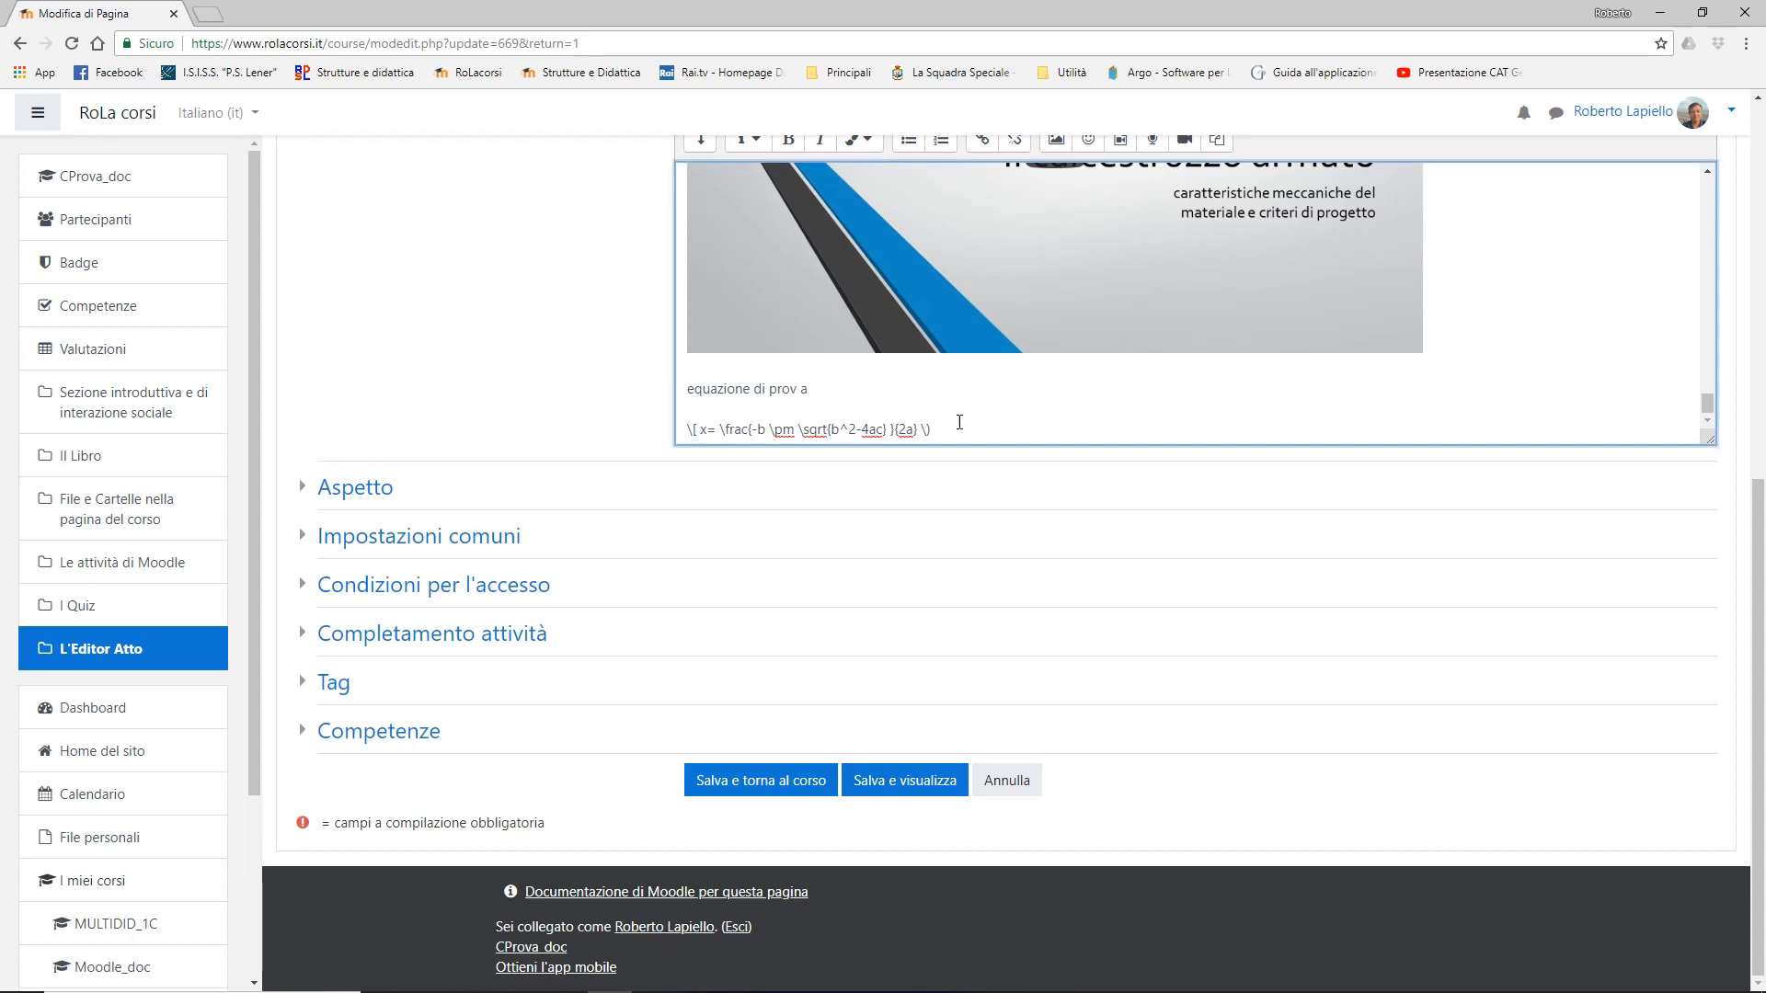
{"action": "left_click_drag", "start_coordinate": [924, 430], "coordinate": [941, 430]}
{"action": "type", "text": "]"}
{"action": "left_click", "coordinate": [922, 787]}
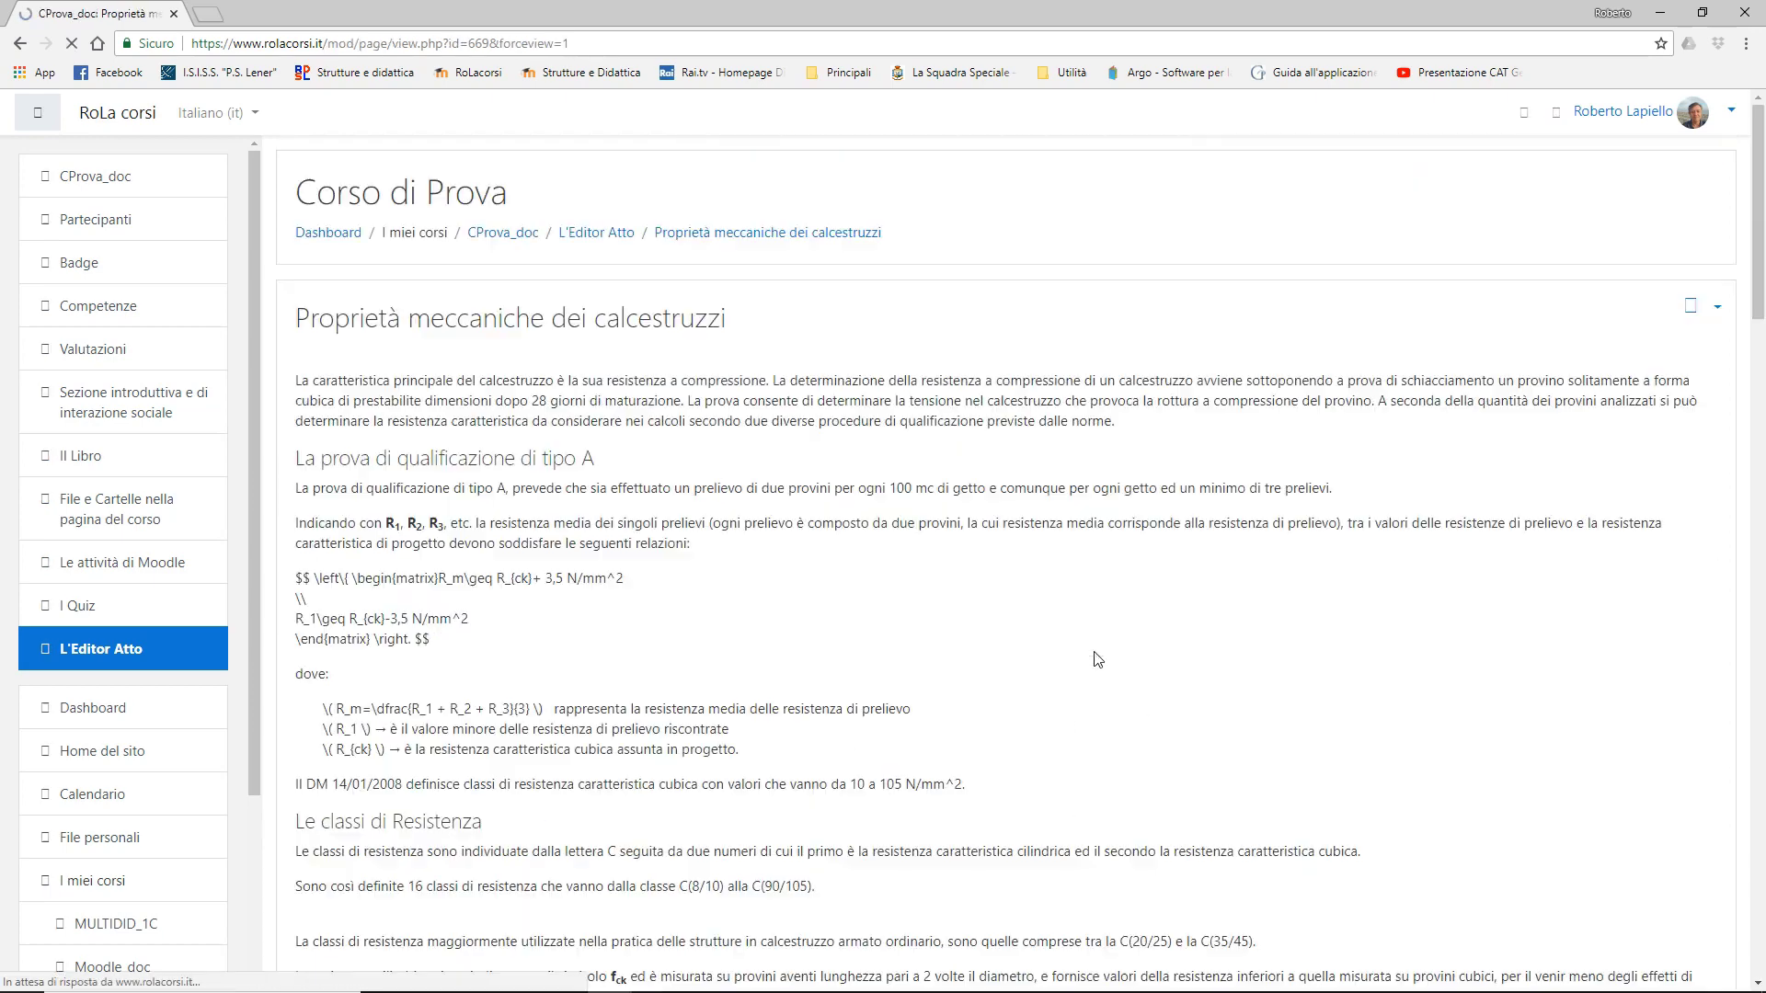
- Check how the formula with the changed delimiters is laid out at the end of the displayed page
{"action": "scroll", "coordinate": [855, 591], "scroll_direction": "down", "scroll_amount": 18}
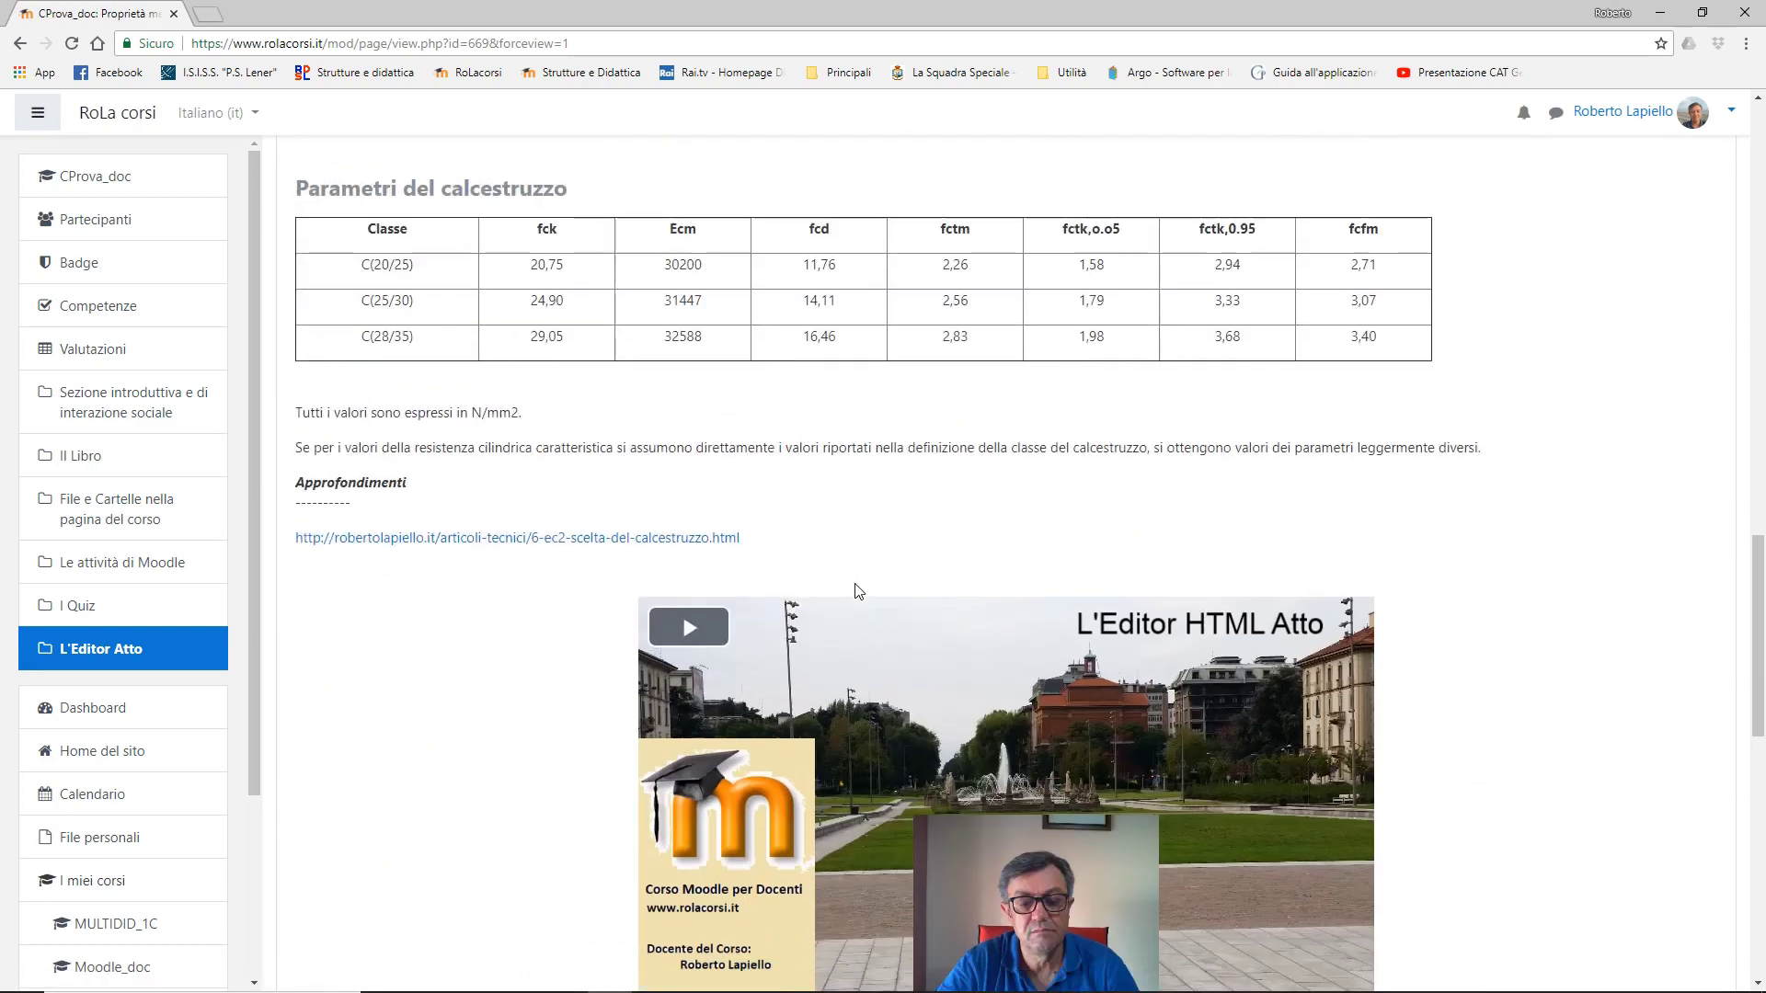
{"action": "scroll", "coordinate": [855, 590], "scroll_direction": "down", "scroll_amount": 10}
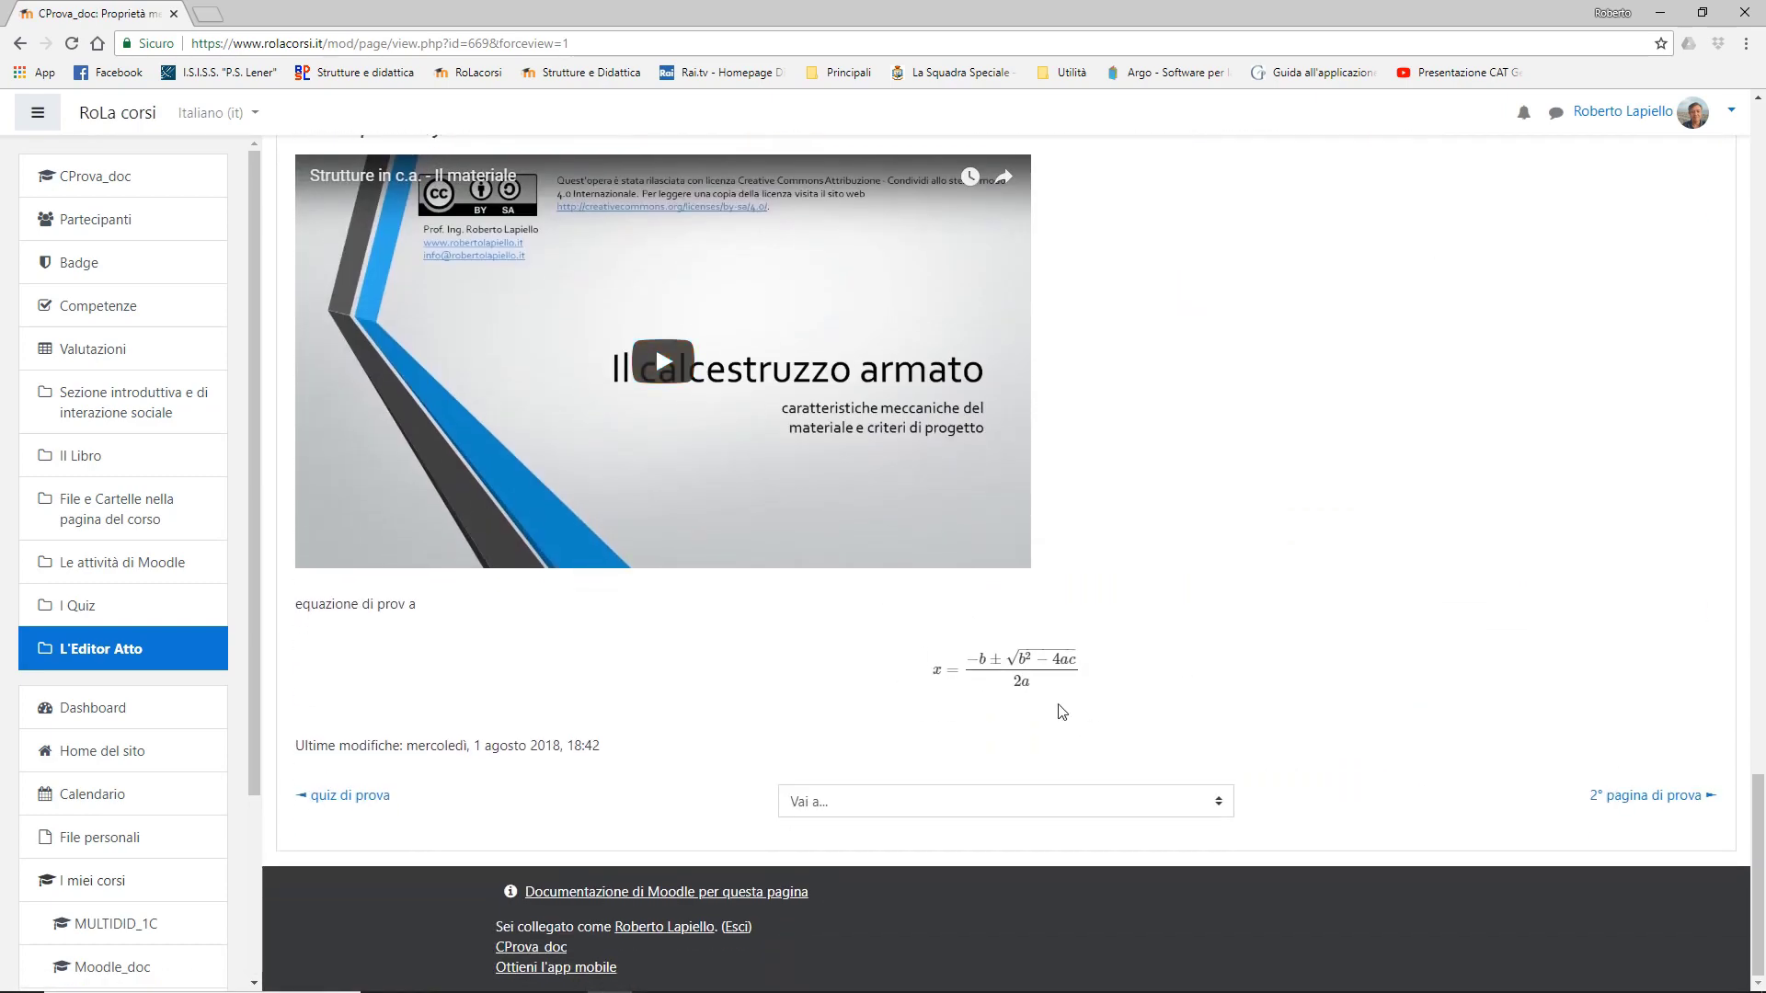
{"action": "scroll", "coordinate": [1227, 633], "scroll_direction": "up", "scroll_amount": 1}
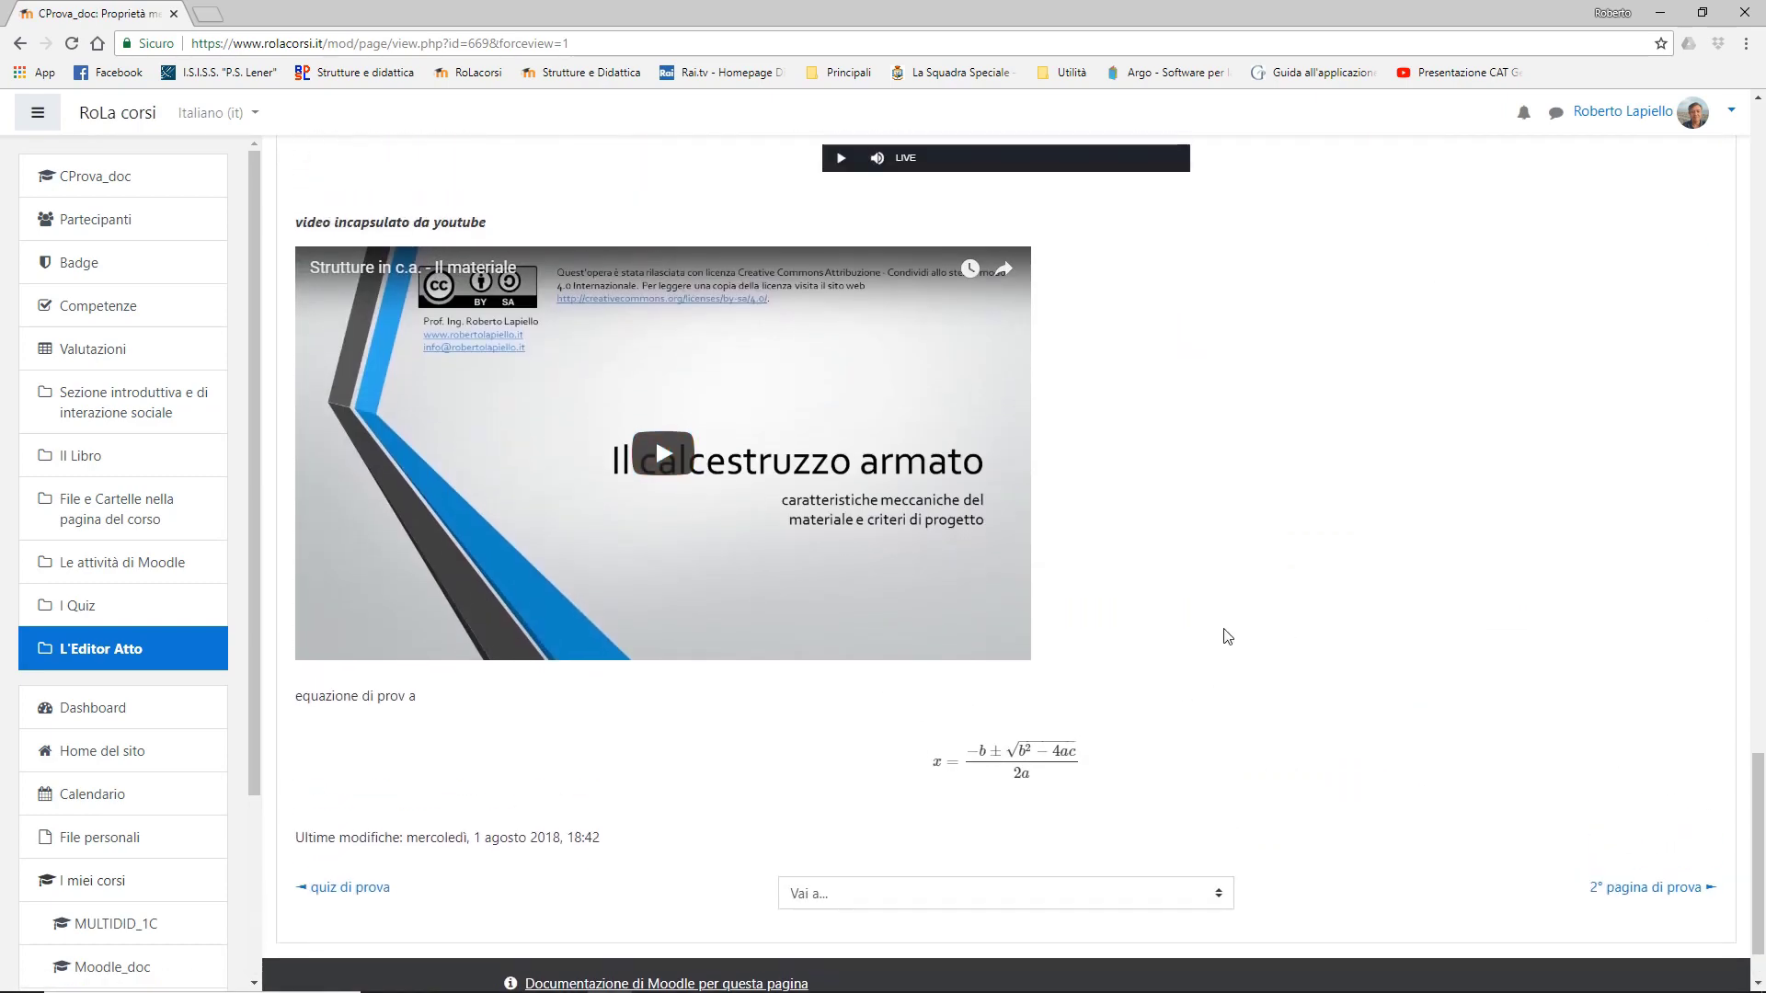